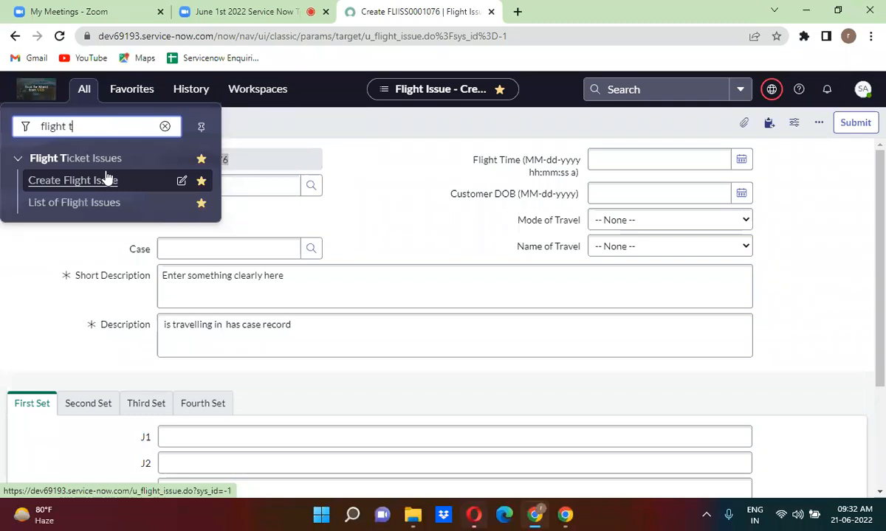
Start a new Flight Issue record, FLIISS0001077, from the Flight Ticket Issues menu.
{"action": "left_click", "coordinate": [101, 179]}
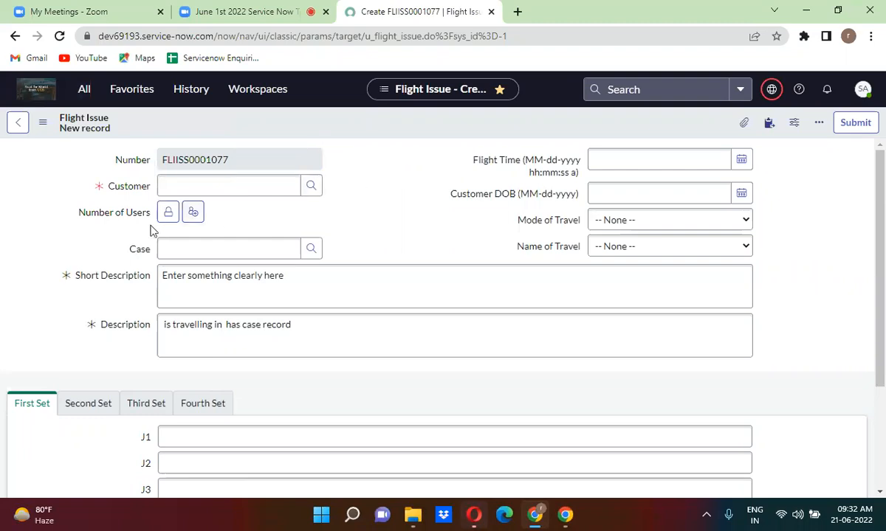
Set the Customer to a recently used user, replacing the partially typed name.
{"action": "left_click", "coordinate": [167, 212]}
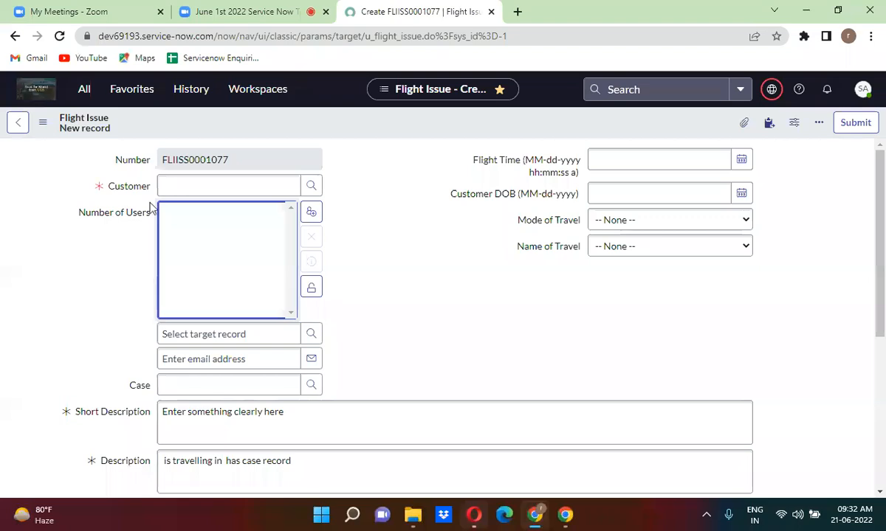
{"action": "left_click", "coordinate": [190, 187]}
{"action": "type", "text": "abel"}
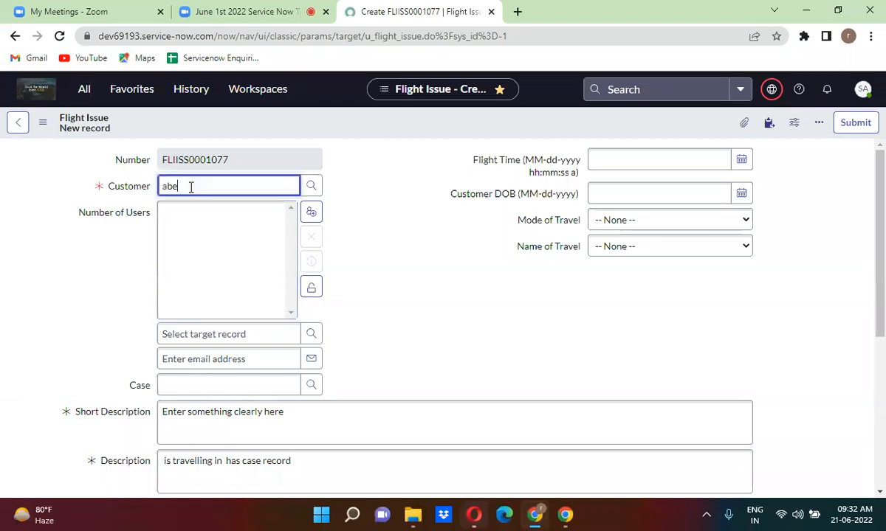
{"action": "type", "text": " tu"}
{"action": "triple_click", "coordinate": [240, 187]}
{"action": "key", "text": "BackSpace"}
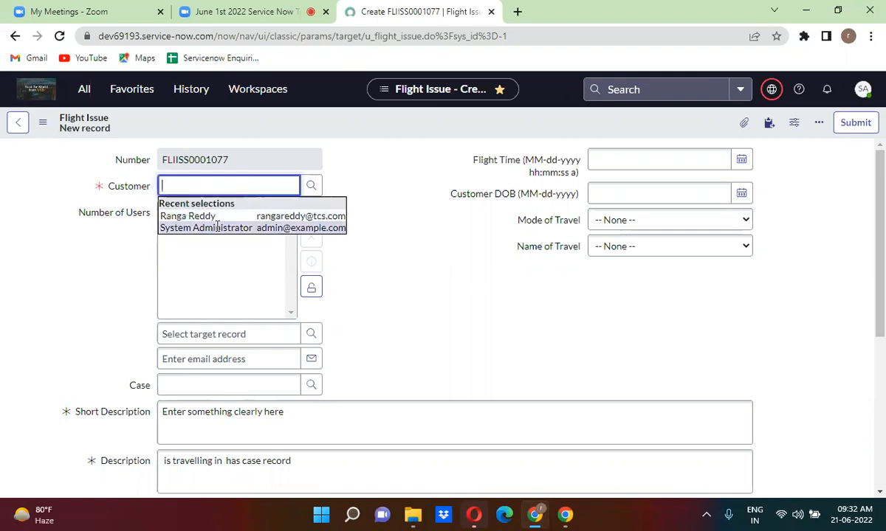
{"action": "left_click", "coordinate": [218, 217]}
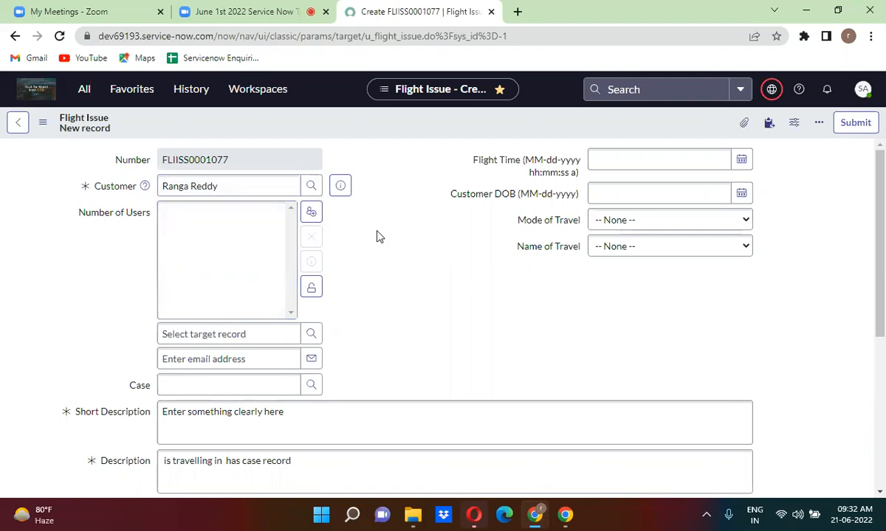
{"action": "left_click", "coordinate": [312, 288]}
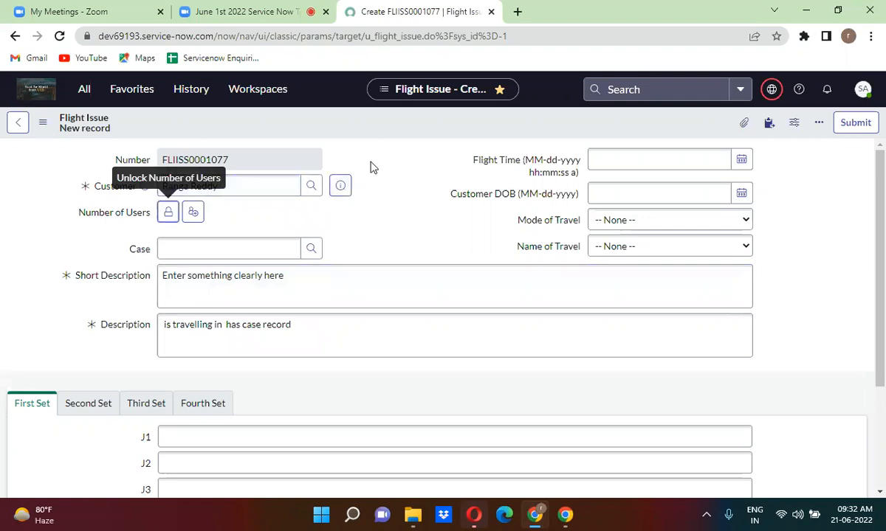
{"action": "left_click", "coordinate": [188, 186]}
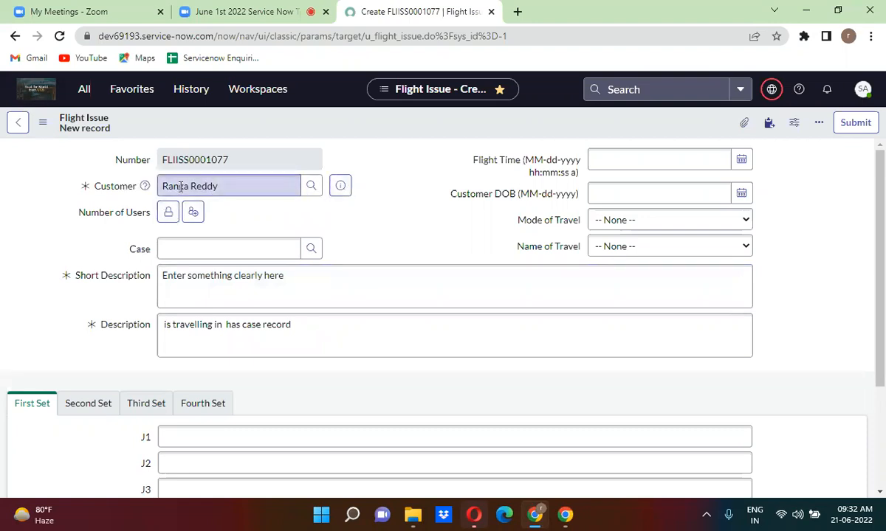
Add the same user to the Number of Users list and lock it again.
{"action": "left_click", "coordinate": [168, 211]}
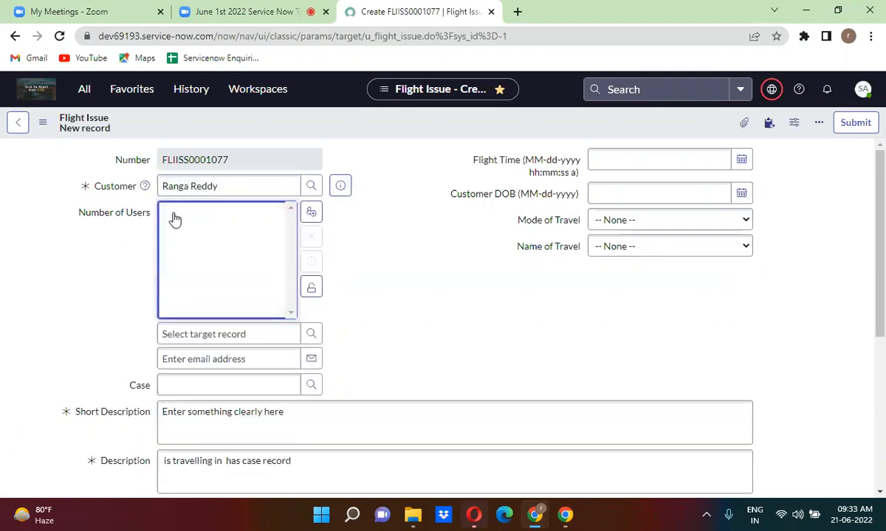
{"action": "left_click", "coordinate": [203, 330]}
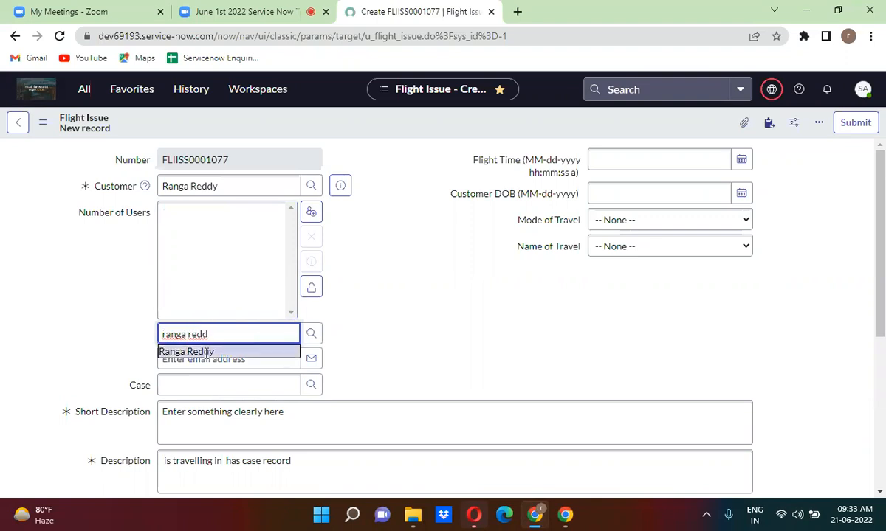
{"action": "left_click", "coordinate": [209, 353]}
{"action": "left_click", "coordinate": [311, 290]}
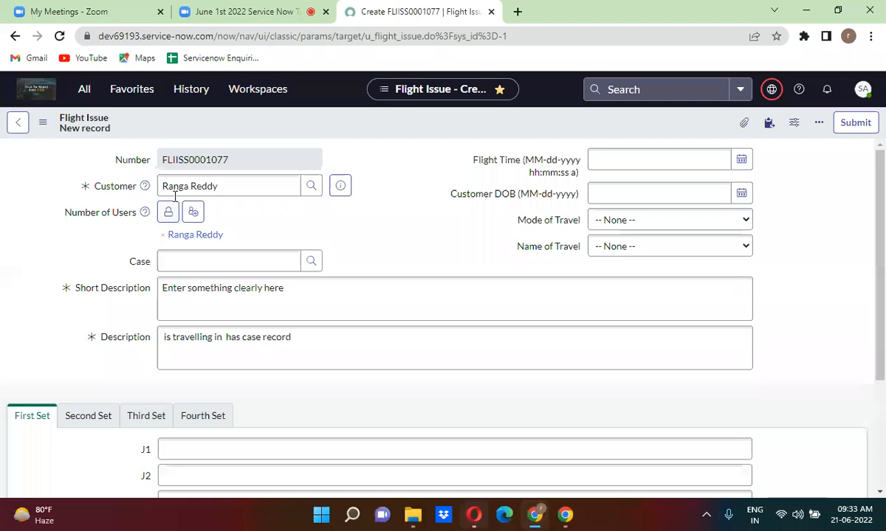
{"action": "triple_click", "coordinate": [218, 186]}
Clear the Customer field and expand the Number of Users list editor.
{"action": "key", "text": "BackSpace"}
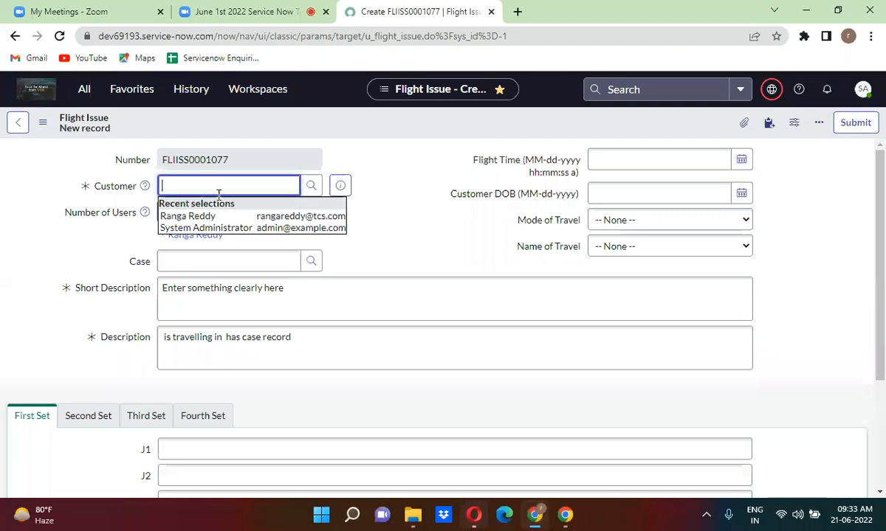
{"action": "left_click", "coordinate": [398, 203]}
{"action": "left_click", "coordinate": [170, 213]}
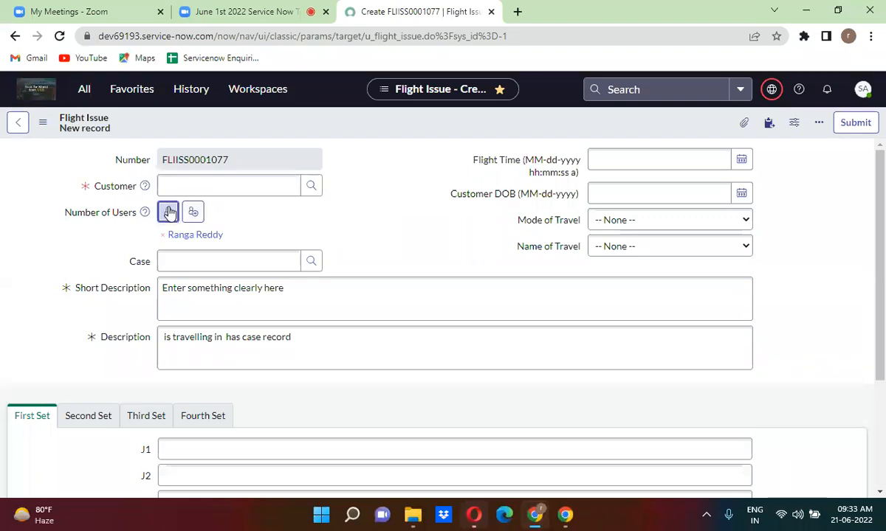
{"action": "left_click", "coordinate": [212, 211]}
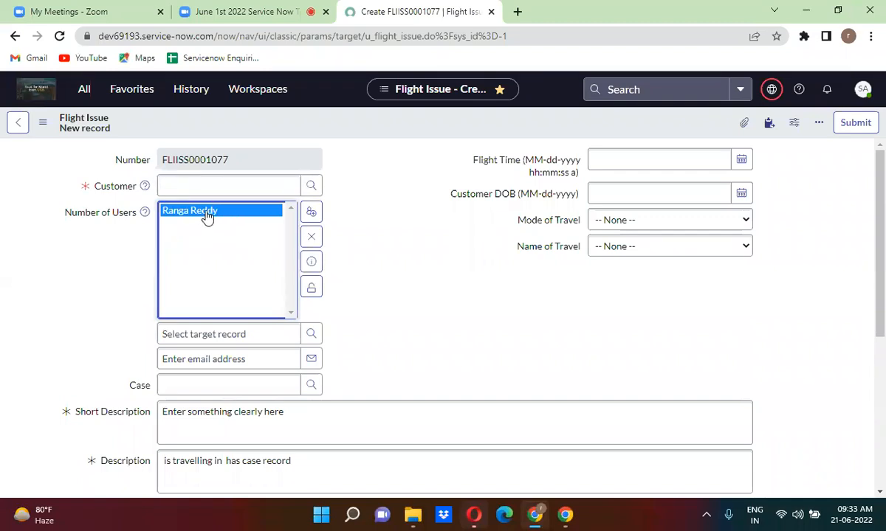
Set the Customer back to the recent user and select that user in Number of Users.
{"action": "left_click", "coordinate": [204, 180]}
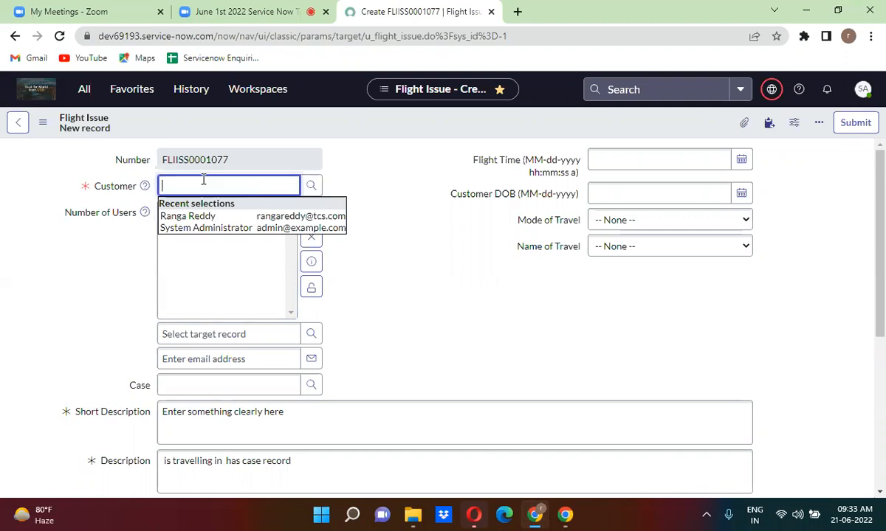
{"action": "left_click", "coordinate": [203, 216]}
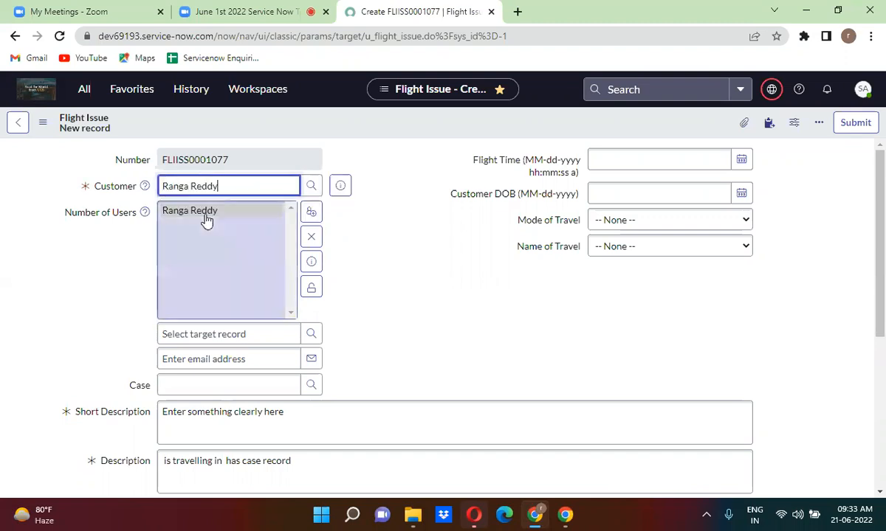
{"action": "left_click", "coordinate": [411, 176]}
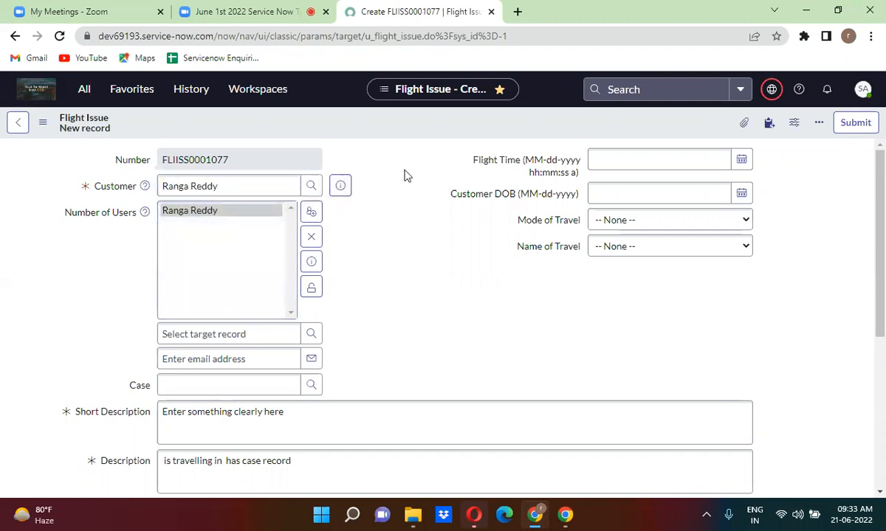
{"action": "left_click", "coordinate": [207, 186]}
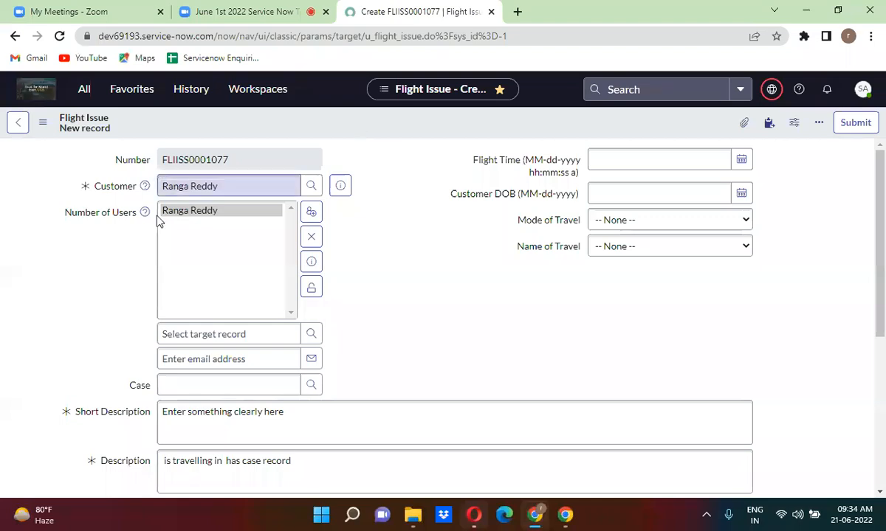
{"action": "left_click", "coordinate": [109, 219]}
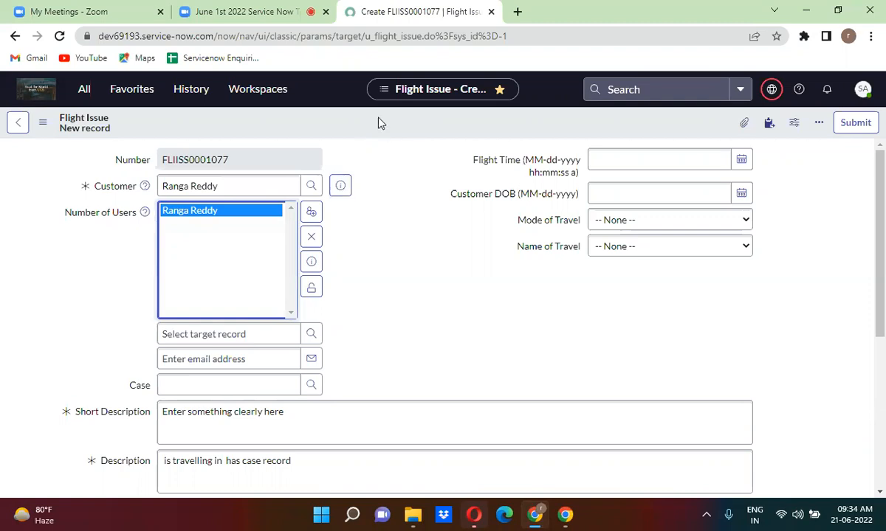
{"action": "right_click", "coordinate": [417, 20]}
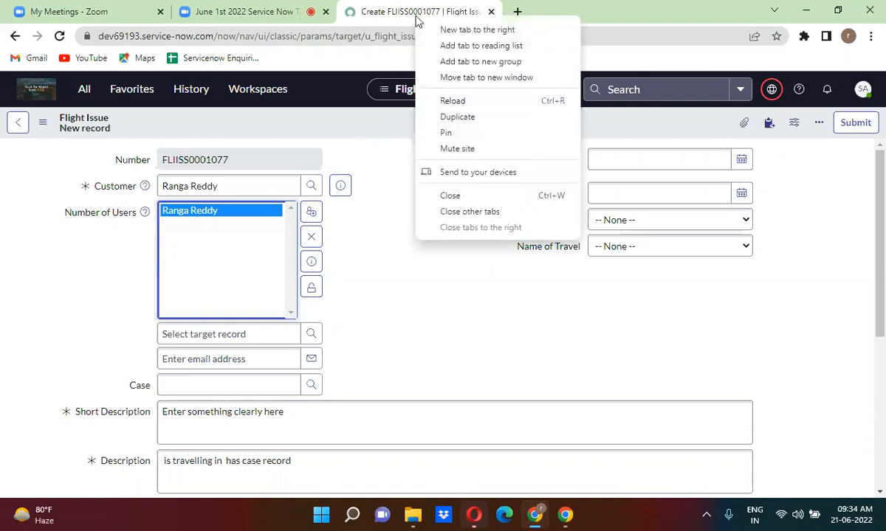
Duplicate the form into a new tab and open Configure Dictionary for Number of Users.
{"action": "left_click", "coordinate": [471, 118]}
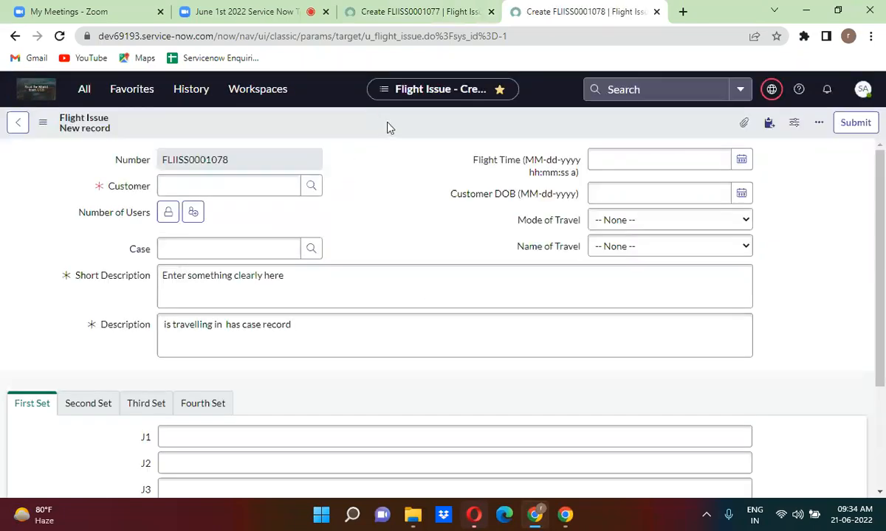
{"action": "right_click", "coordinate": [120, 214]}
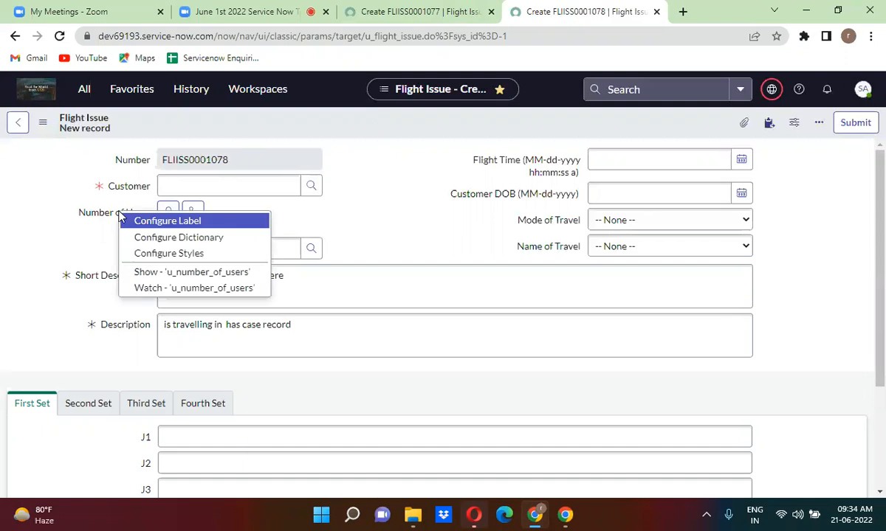
{"action": "left_click", "coordinate": [184, 240]}
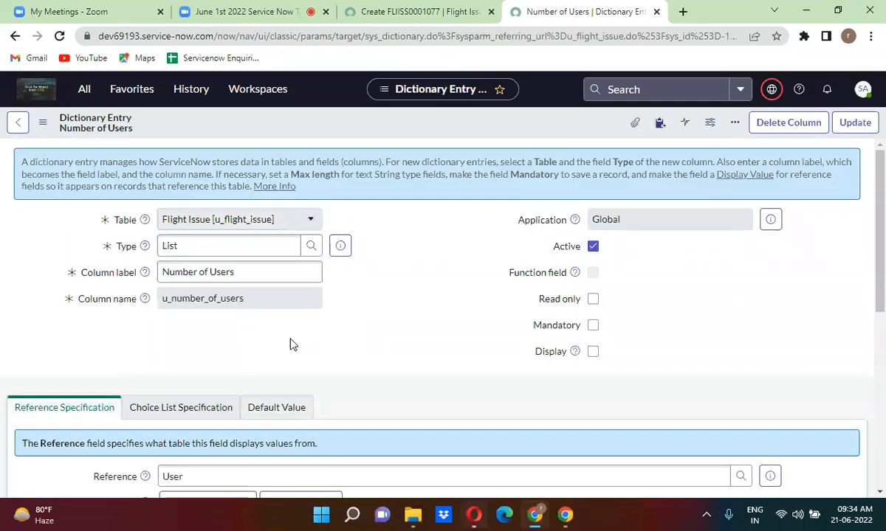
Switch the Number of Users dictionary entry to Advanced view and choose an Advanced reference qualifier.
{"action": "scroll", "coordinate": [291, 341], "scroll_direction": "down", "scroll_amount": 2}
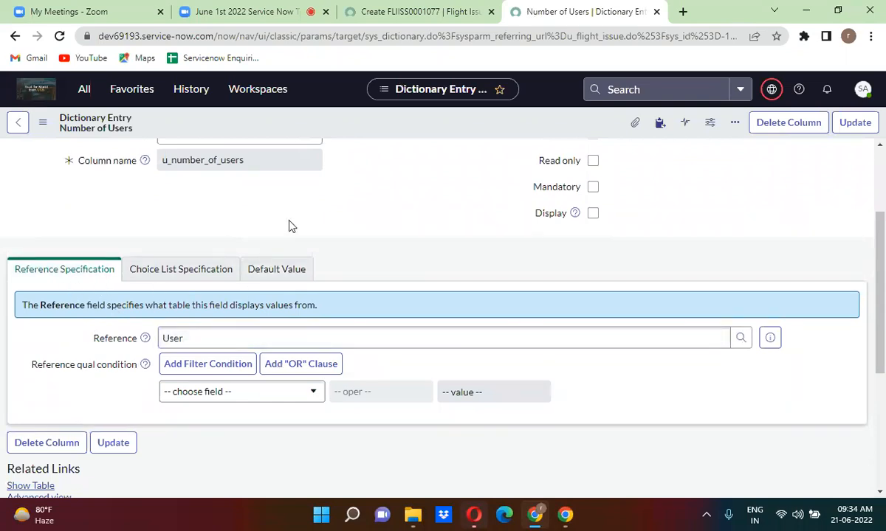
{"action": "scroll", "coordinate": [291, 227], "scroll_direction": "up", "scroll_amount": 3}
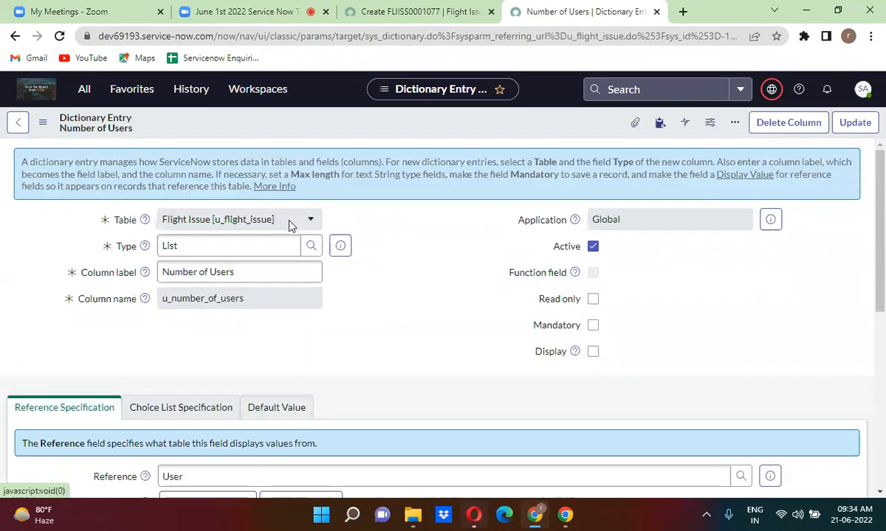
{"action": "scroll", "coordinate": [292, 226], "scroll_direction": "down", "scroll_amount": 5}
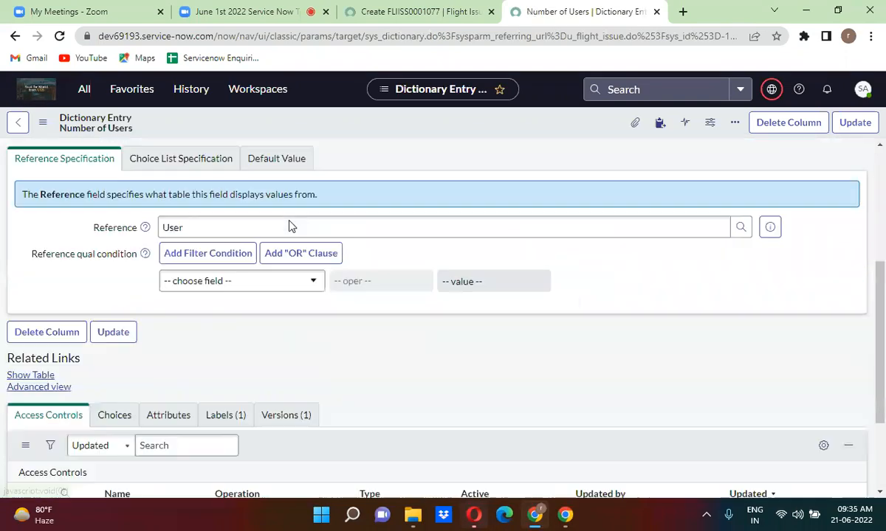
{"action": "left_click", "coordinate": [41, 392]}
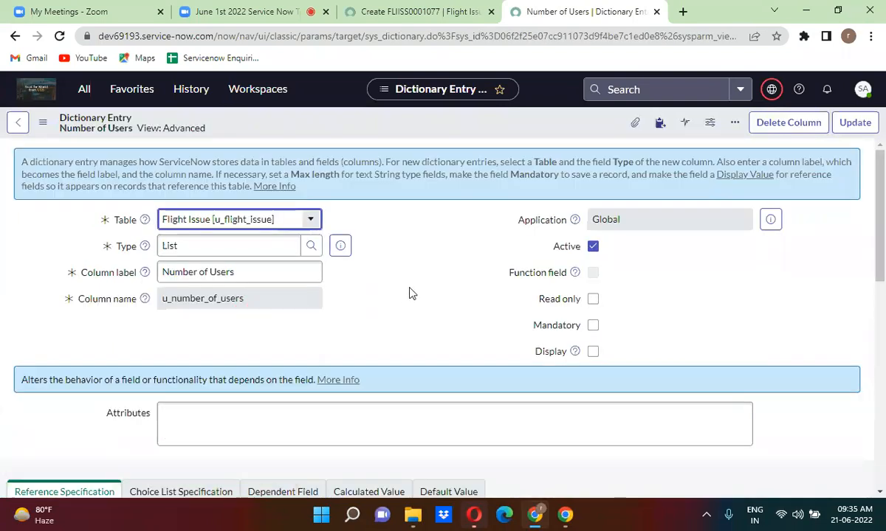
{"action": "scroll", "coordinate": [411, 293], "scroll_direction": "down", "scroll_amount": 5}
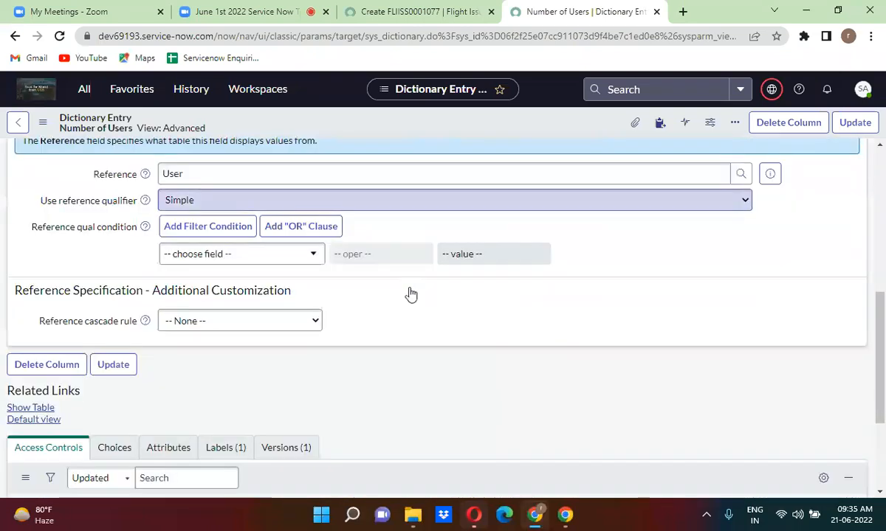
{"action": "left_click", "coordinate": [242, 204]}
{"action": "left_click", "coordinate": [227, 251]}
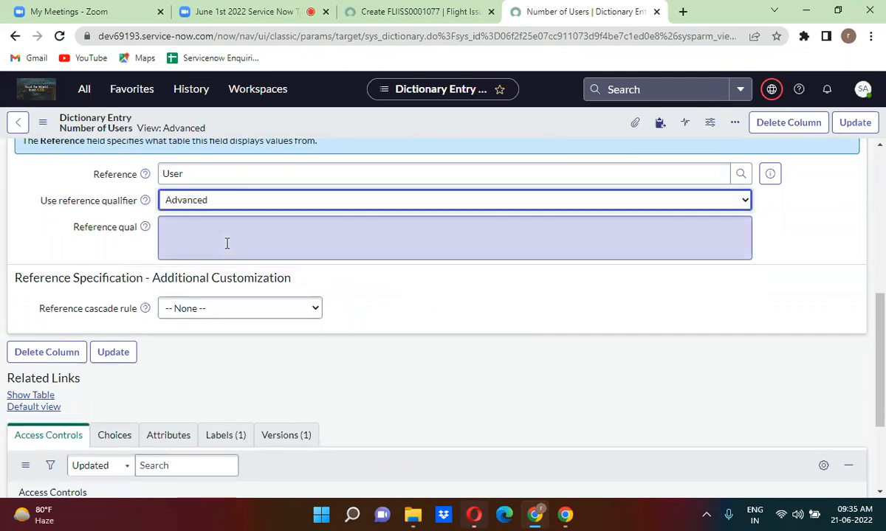
Enter javascript:'sys_id!='+current.u_customer as the Number of Users reference qualifier.
{"action": "left_click", "coordinate": [213, 238]}
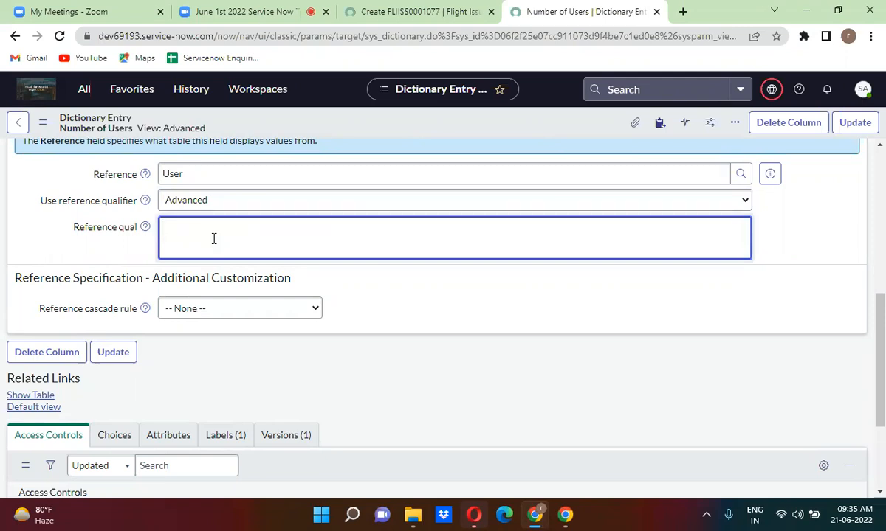
{"action": "type", "text": "j"}
{"action": "type", "text": "avascrip"}
{"action": "type", "text": "t"}
{"action": "type", "text": ":"}
{"action": "type", "text": "\""}
{"action": "type", "text": "sys"}
{"action": "type", "text": "_id"}
{"action": "type", "text": "!="}
{"action": "type", "text": "'"}
{"action": "type", "text": "+"}
{"action": "type", "text": "curre"}
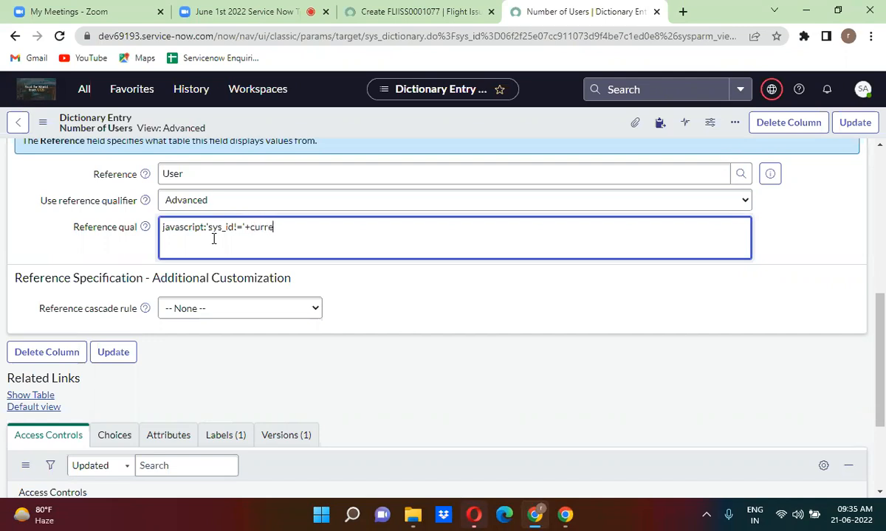
{"action": "type", "text": "nt.u_customer"}
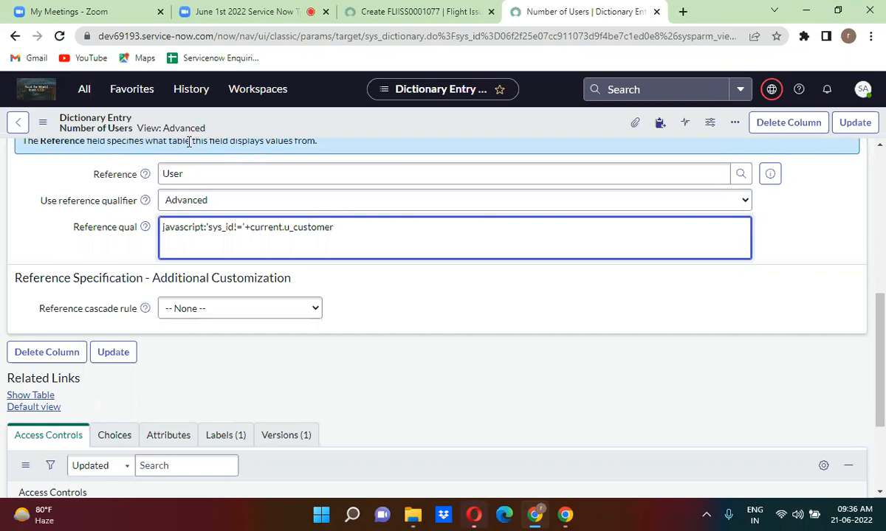
{"action": "left_click", "coordinate": [411, 10]}
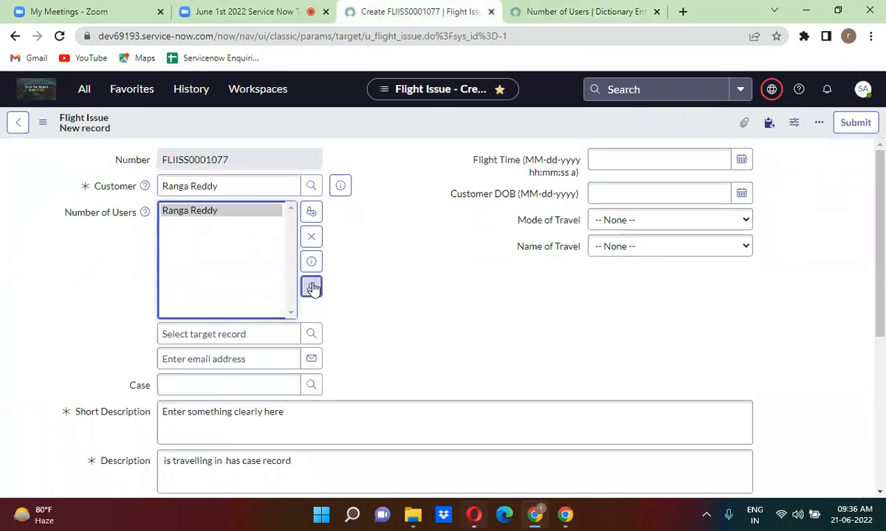
Lock the Number of Users list and set Case to the test Desc record.
{"action": "left_click", "coordinate": [310, 287]}
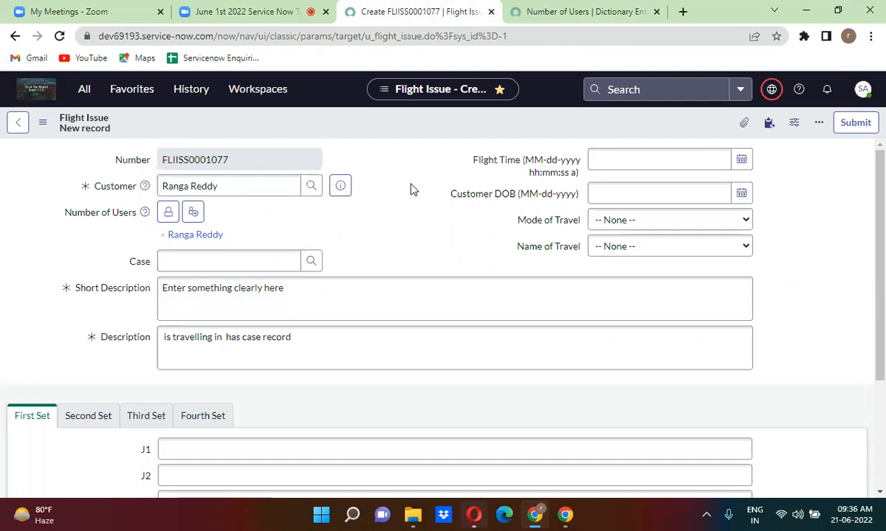
{"action": "left_click", "coordinate": [248, 264]}
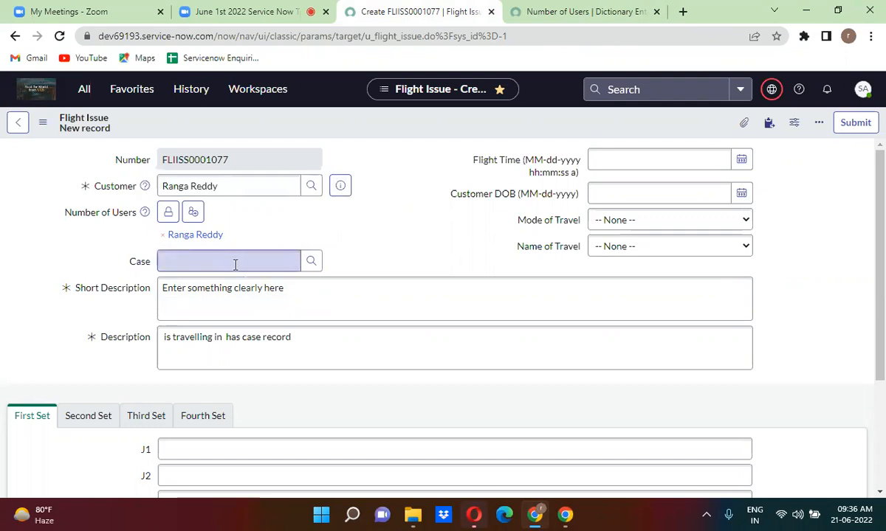
{"action": "type", "text": "**"}
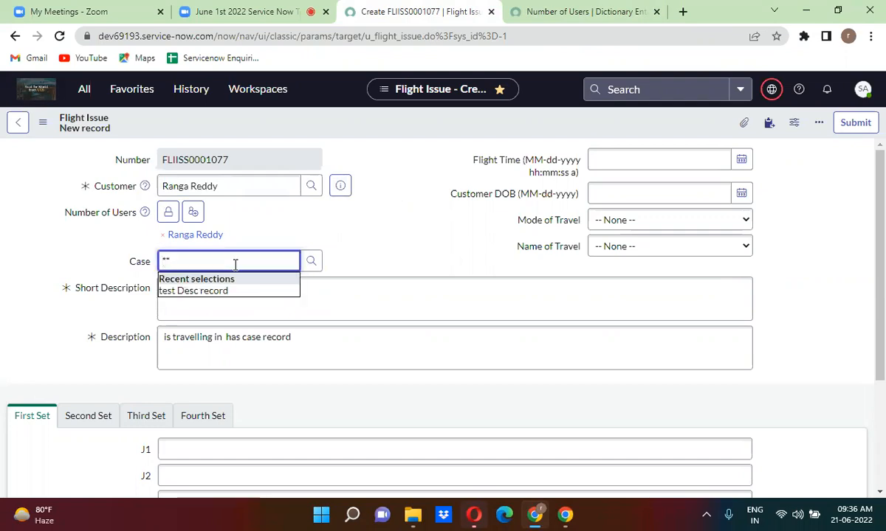
{"action": "left_click", "coordinate": [216, 292]}
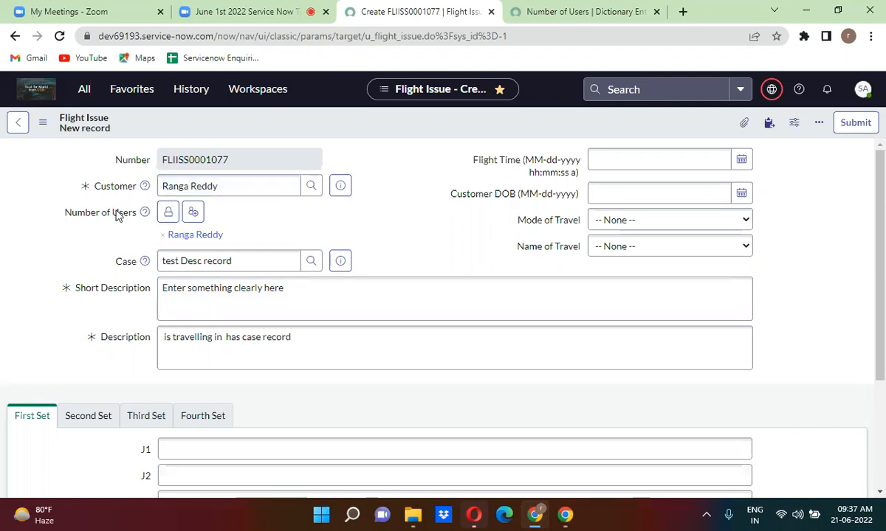
Save the Number of Users dictionary entry with its new reference qualifier.
{"action": "left_click", "coordinate": [578, 13]}
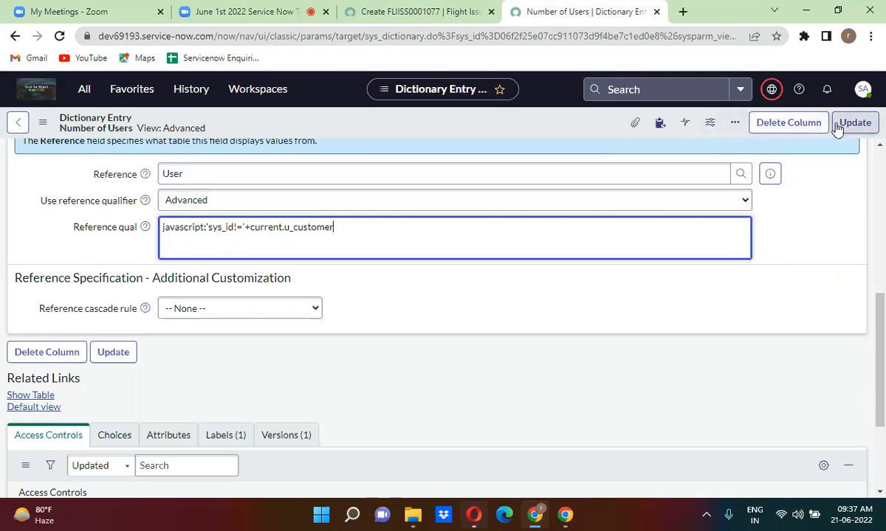
{"action": "right_click", "coordinate": [495, 122]}
{"action": "left_click", "coordinate": [514, 127]}
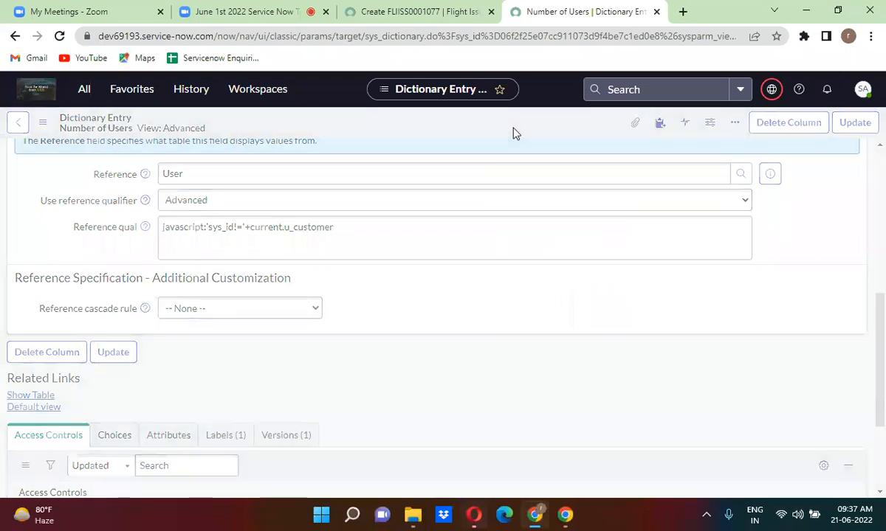
Reload the Flight Issue form into fresh record FLIISS0001079 and begin typing the customer's name.
{"action": "left_click", "coordinate": [414, 6]}
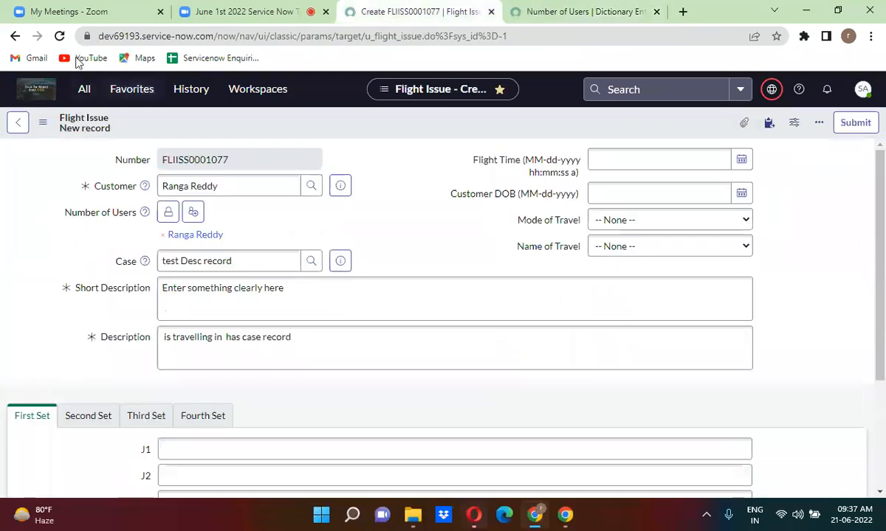
{"action": "left_click", "coordinate": [59, 35]}
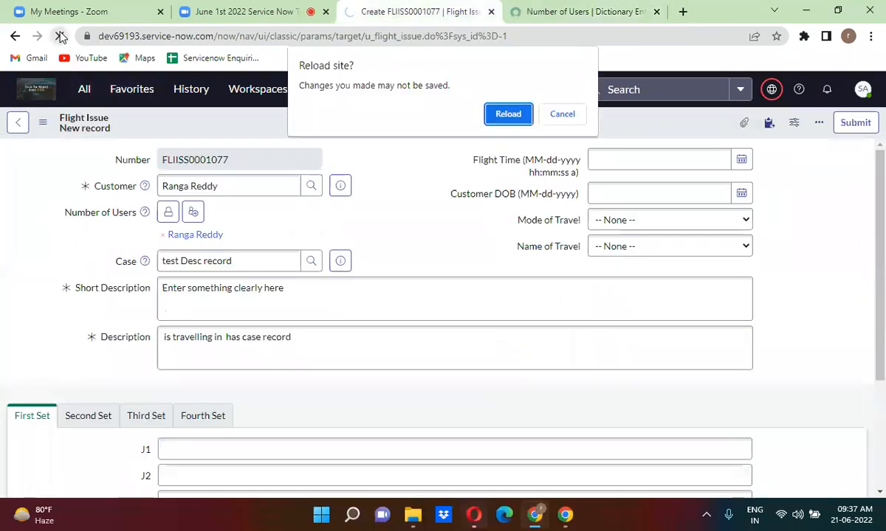
{"action": "left_click", "coordinate": [508, 113]}
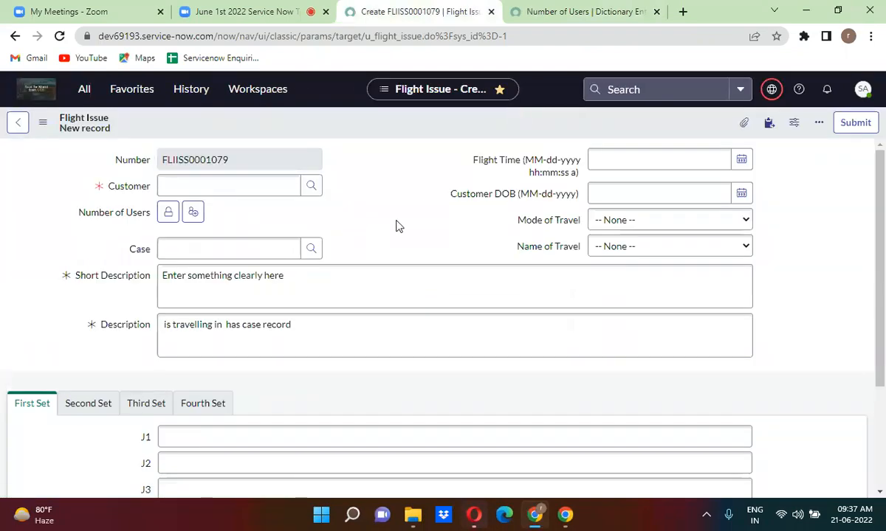
{"action": "scroll", "coordinate": [396, 226], "scroll_direction": "down", "scroll_amount": 1}
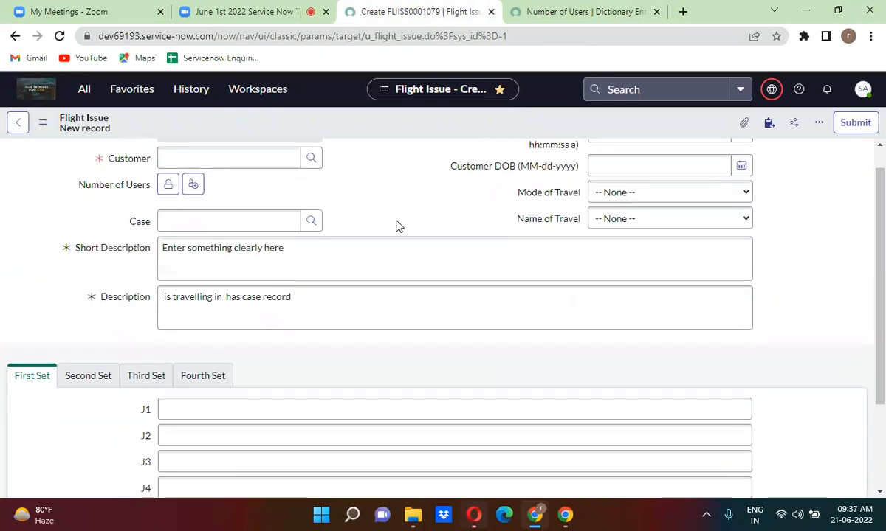
{"action": "scroll", "coordinate": [396, 225], "scroll_direction": "down", "scroll_amount": 3}
{"action": "scroll", "coordinate": [396, 226], "scroll_direction": "up", "scroll_amount": 4}
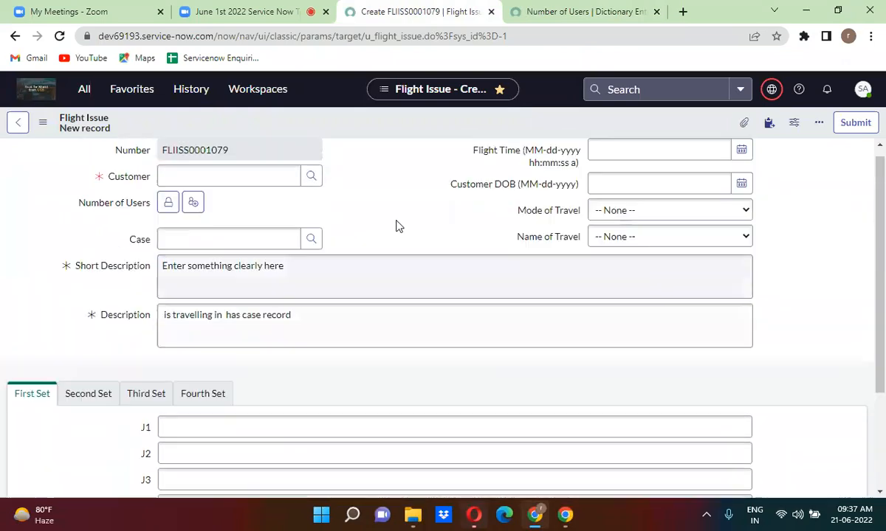
{"action": "left_click", "coordinate": [202, 178]}
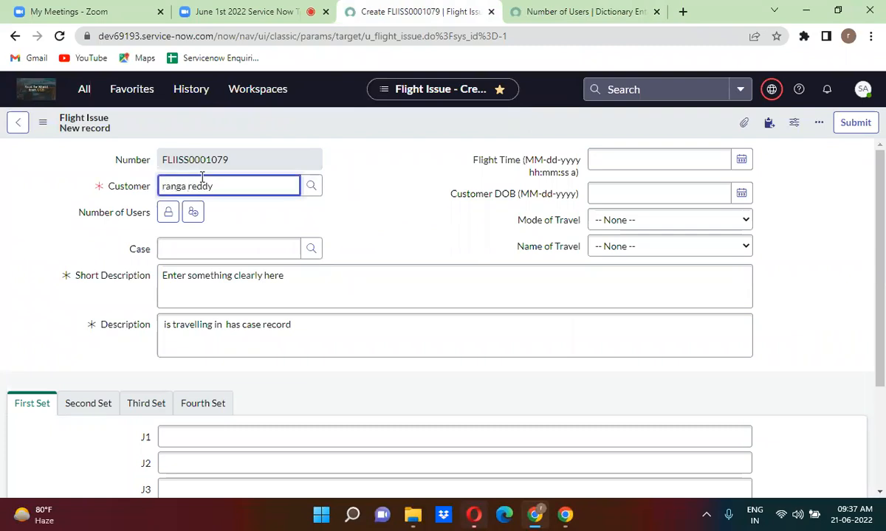
Set the Customer, then try adding the same person to Number of Users, getting Invalid reference.
{"action": "left_click", "coordinate": [190, 219]}
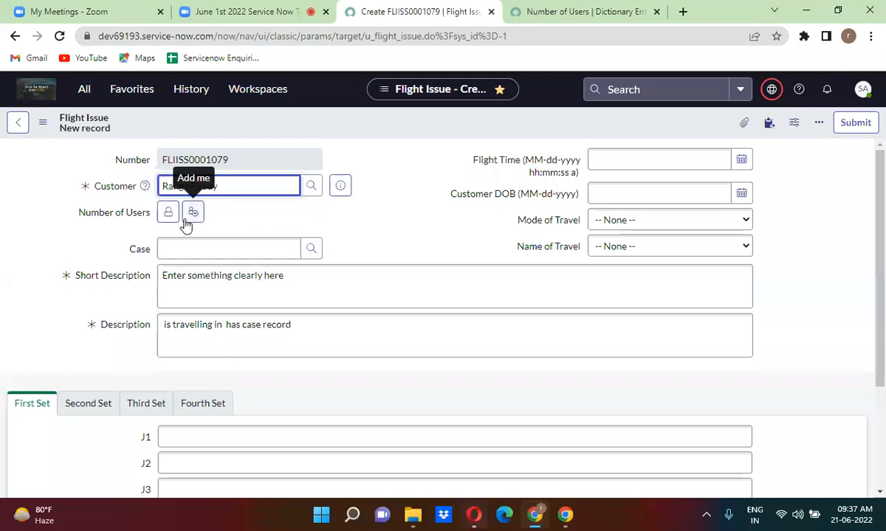
{"action": "left_click", "coordinate": [169, 216]}
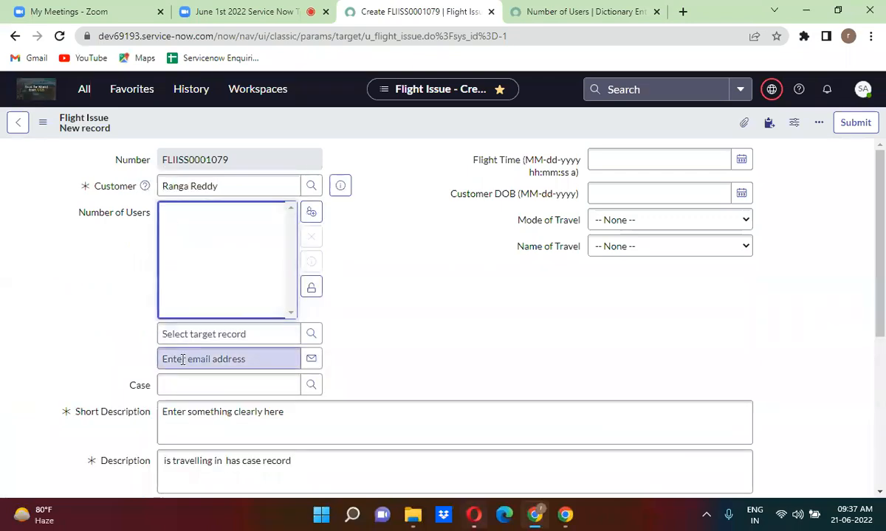
{"action": "left_click", "coordinate": [179, 335]}
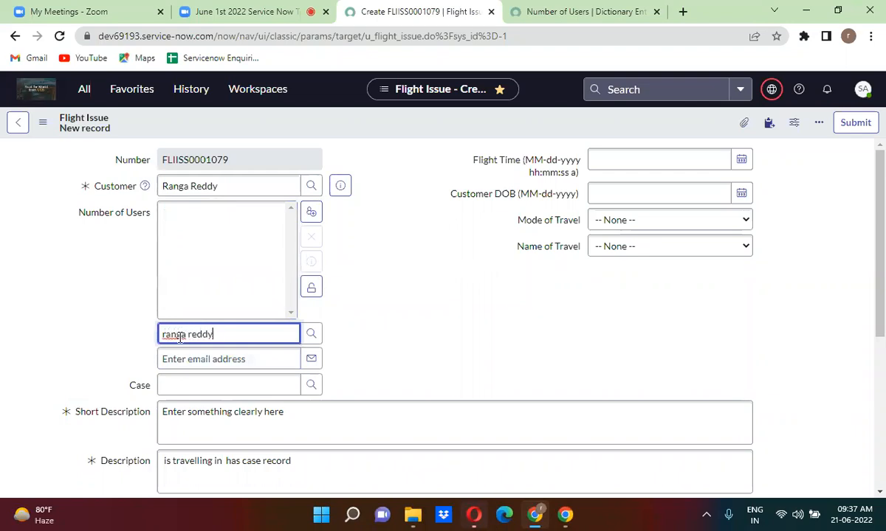
{"action": "left_click", "coordinate": [382, 311]}
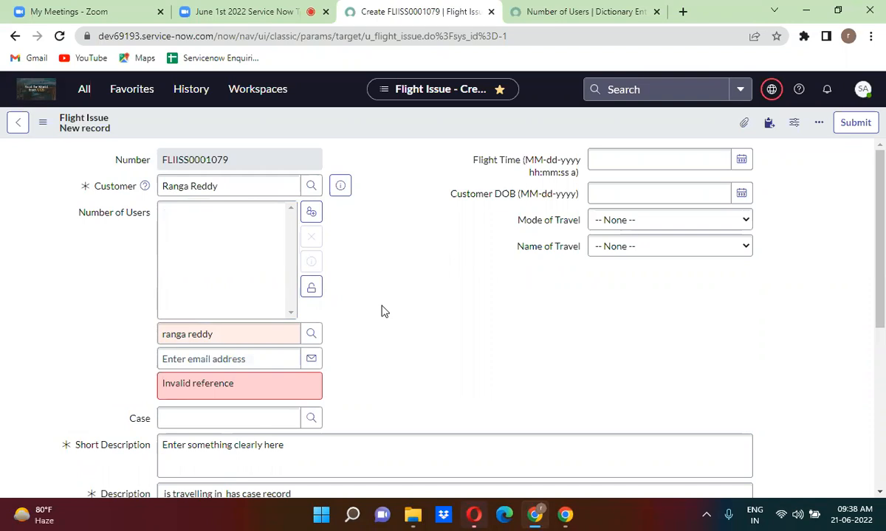
{"action": "left_click", "coordinate": [245, 10]}
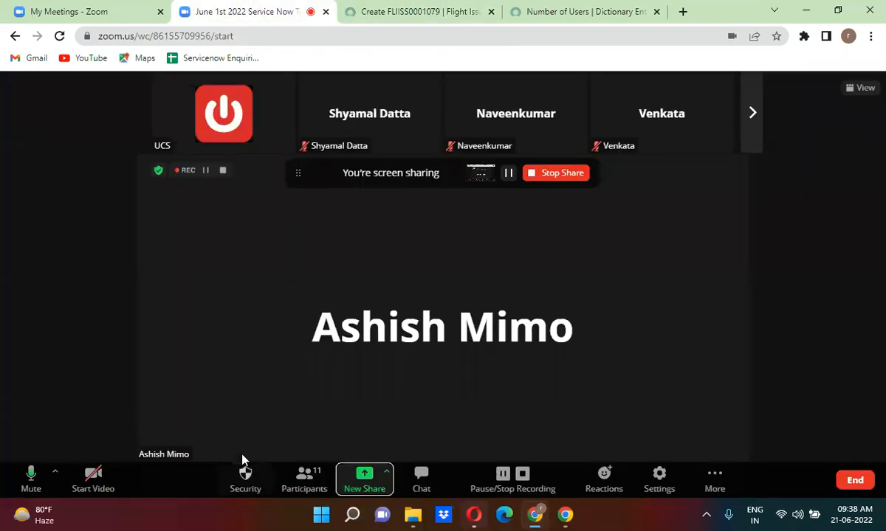
Mute all Zoom participants, close the participants panel, and return to the Flight Issue form.
{"action": "left_click", "coordinate": [313, 478]}
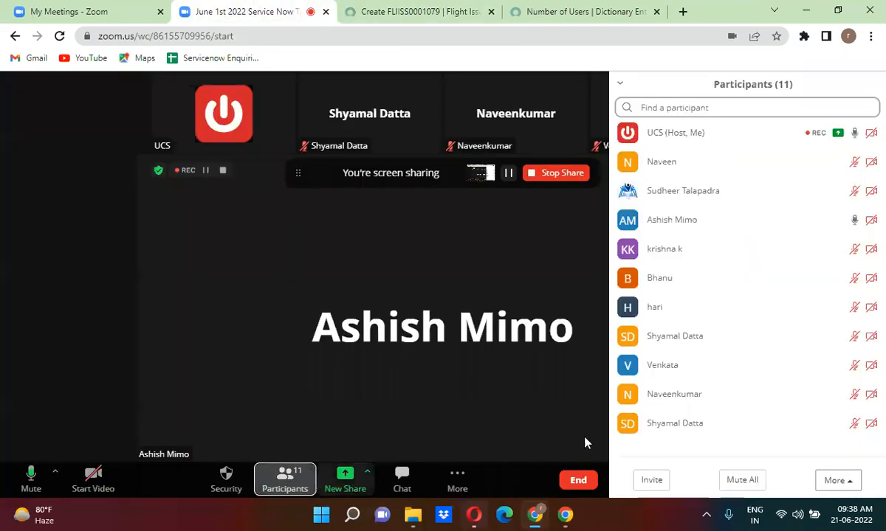
{"action": "left_click", "coordinate": [741, 481]}
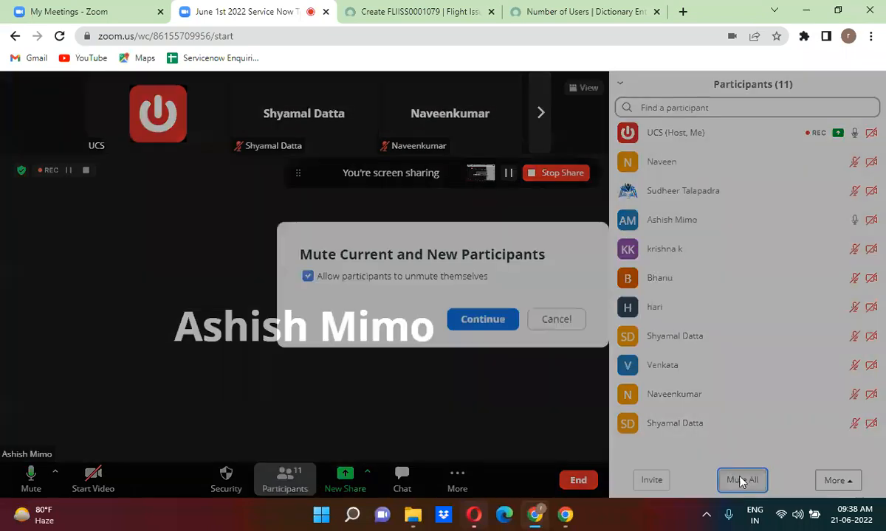
{"action": "left_click", "coordinate": [491, 318]}
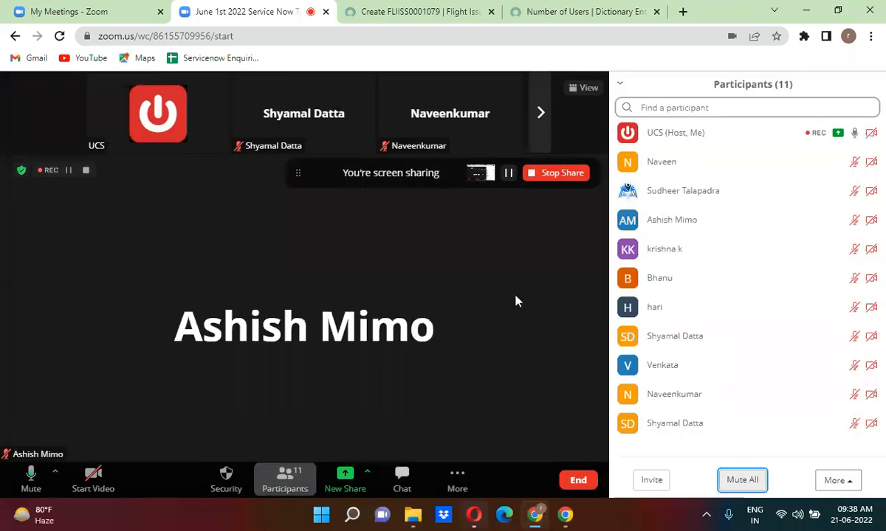
{"action": "left_click", "coordinate": [620, 84]}
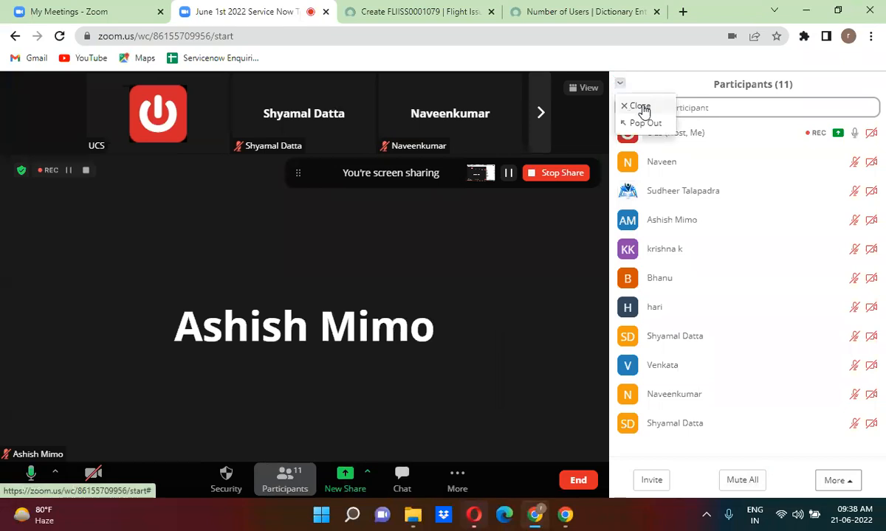
{"action": "left_click", "coordinate": [639, 106]}
{"action": "left_click", "coordinate": [424, 15]}
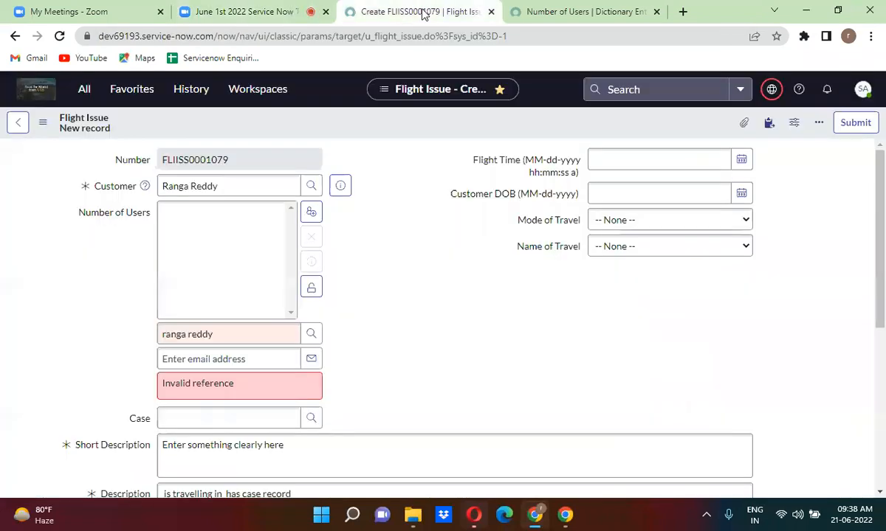
Clear the invalid Number of Users entry and set Customer to System Administrator.
{"action": "left_click", "coordinate": [215, 335]}
{"action": "key", "text": "ctrl+a"}
{"action": "key", "text": "BackSpace"}
{"action": "left_click", "coordinate": [209, 186]}
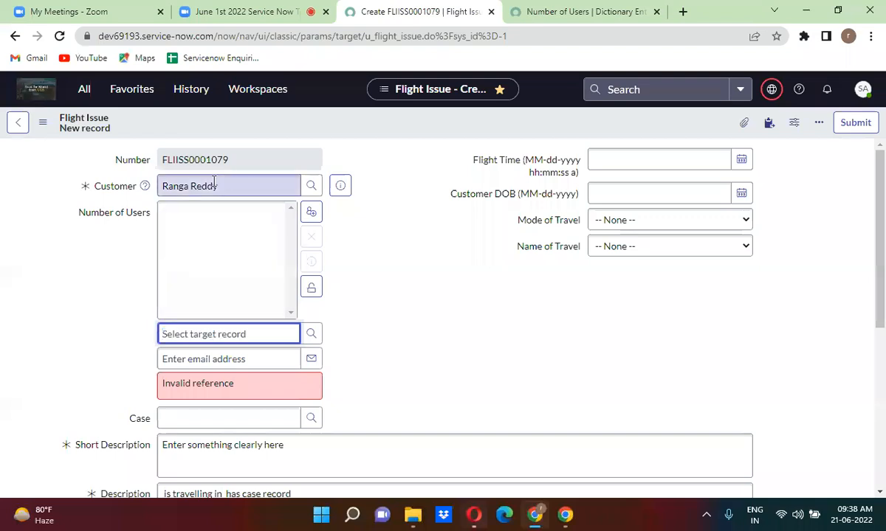
{"action": "key", "text": "ctrl+a"}
{"action": "key", "text": "BackSpace"}
{"action": "type", "text": "u"}
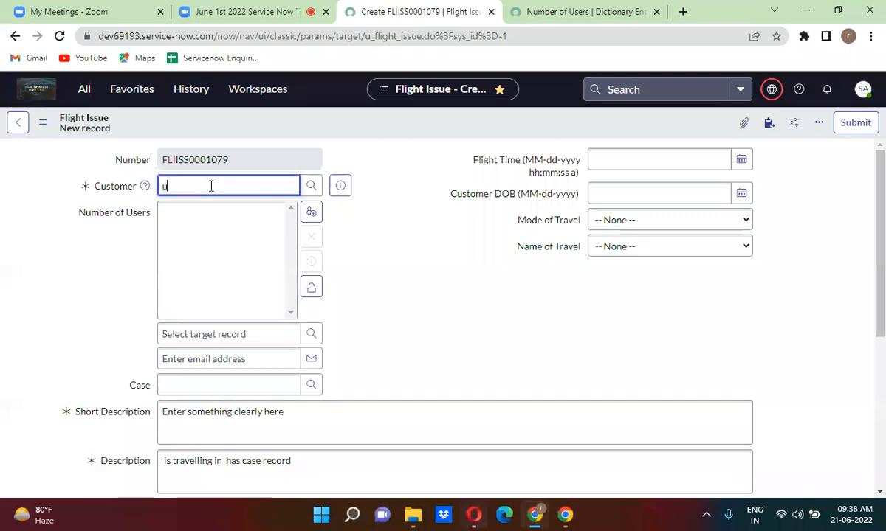
{"action": "type", "text": "day ki"}
{"action": "key", "text": "BackSpace"}
{"action": "key", "text": "BackSpace"}
{"action": "key", "text": "BackSpace"}
{"action": "key", "text": "BackSpace"}
{"action": "key", "text": "BackSpace"}
{"action": "left_click", "coordinate": [219, 187]}
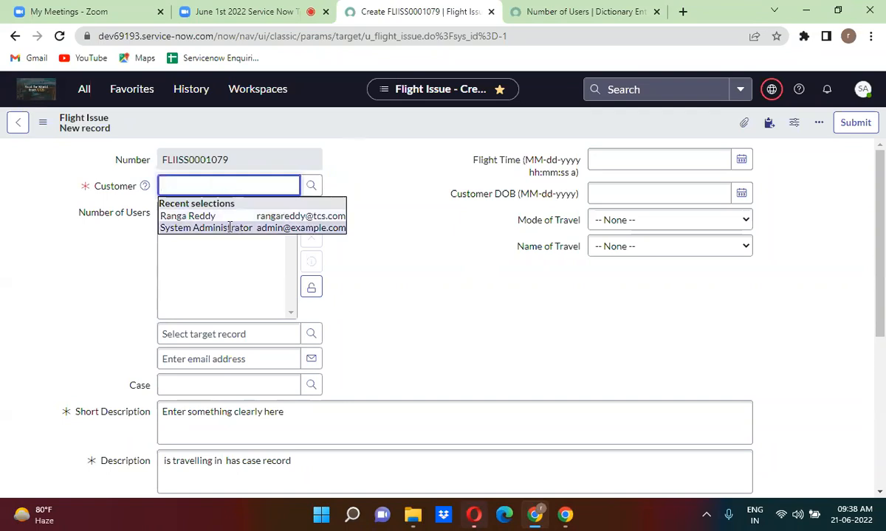
{"action": "left_click", "coordinate": [229, 228]}
{"action": "left_click", "coordinate": [183, 333]}
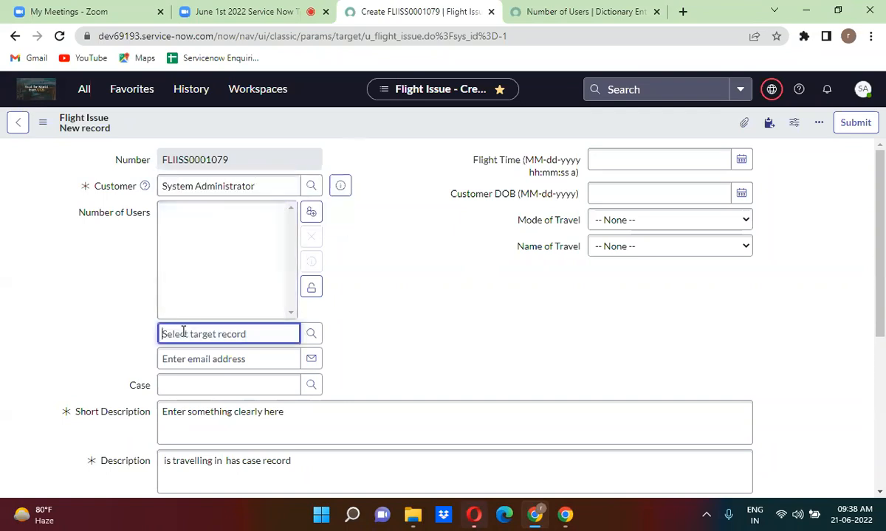
Drag System Administrator from Customer into the Number of Users entry, then clear Customer.
{"action": "triple_click", "coordinate": [213, 187]}
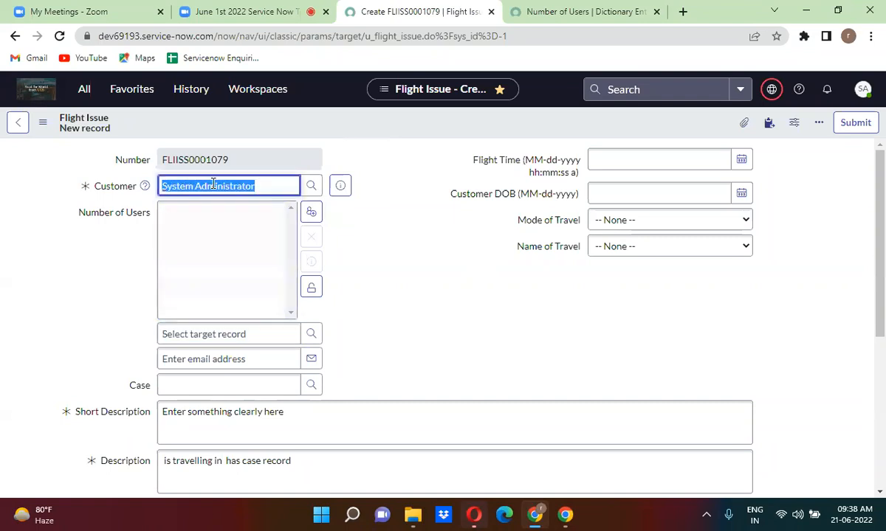
{"action": "left_click_drag", "start_coordinate": [214, 186], "coordinate": [195, 329]}
{"action": "left_click", "coordinate": [416, 294]}
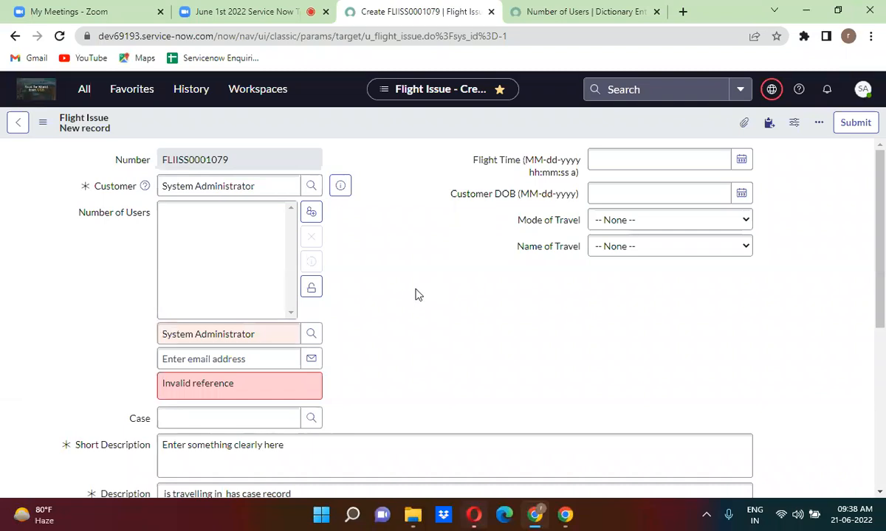
{"action": "triple_click", "coordinate": [235, 186]}
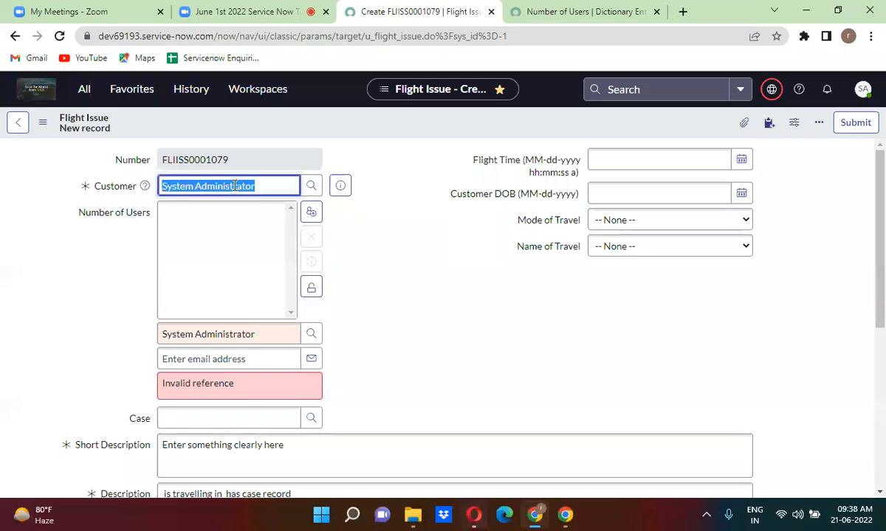
{"action": "key", "text": "BackSpace"}
{"action": "left_click", "coordinate": [404, 276]}
{"action": "triple_click", "coordinate": [226, 334]}
{"action": "key", "text": "ctrl+c"}
{"action": "left_click", "coordinate": [226, 334]}
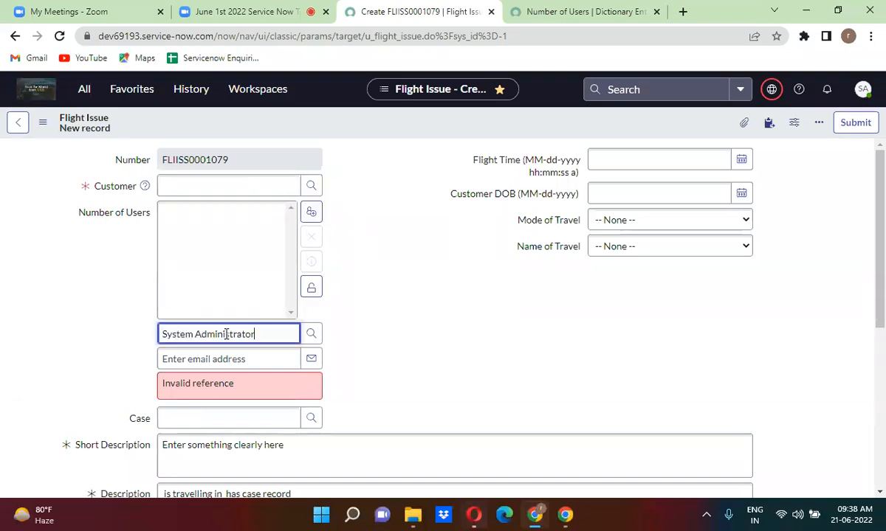
Add System Administrator to the locked Number of Users list and set Customer back to System Administrator.
{"action": "left_click", "coordinate": [404, 311]}
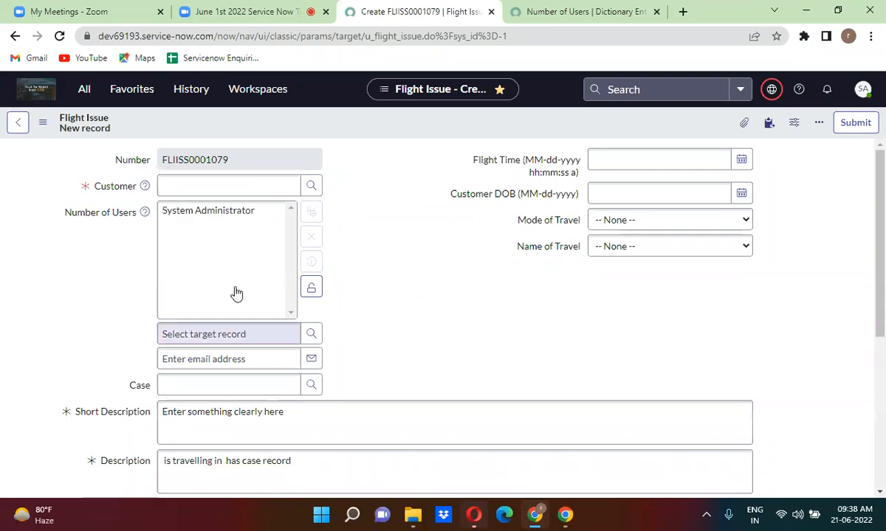
{"action": "left_click", "coordinate": [311, 287]}
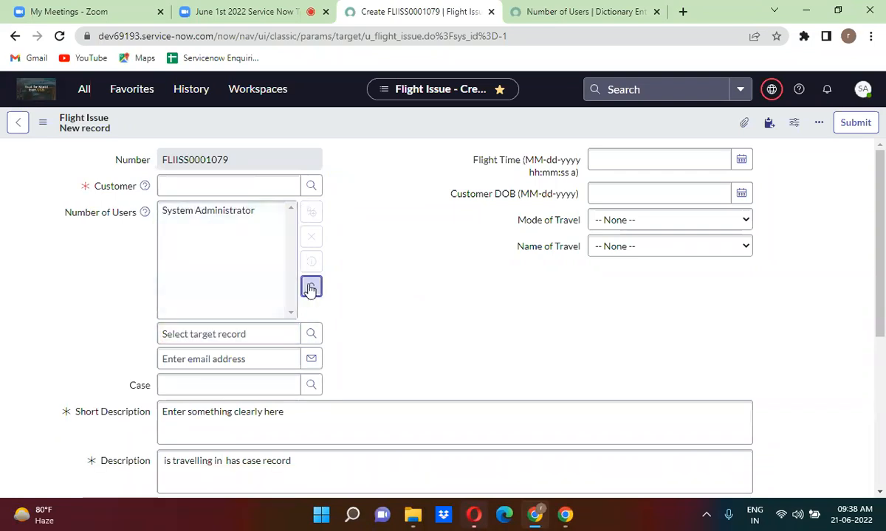
{"action": "left_click", "coordinate": [233, 188]}
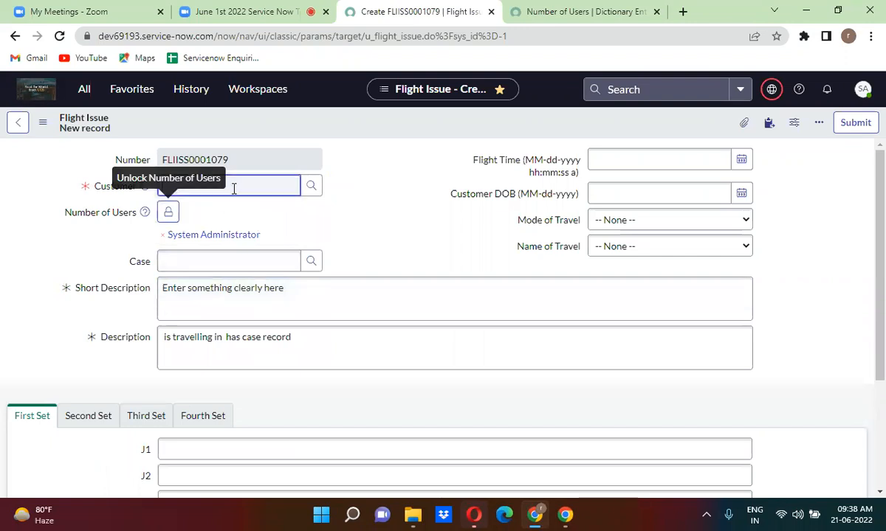
{"action": "key", "text": "ctrl+v"}
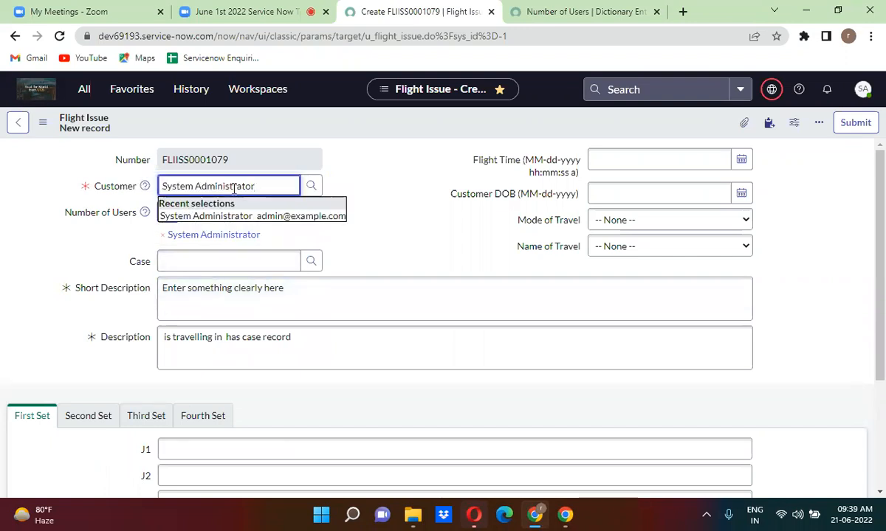
{"action": "left_click", "coordinate": [233, 217]}
{"action": "left_click", "coordinate": [389, 189]}
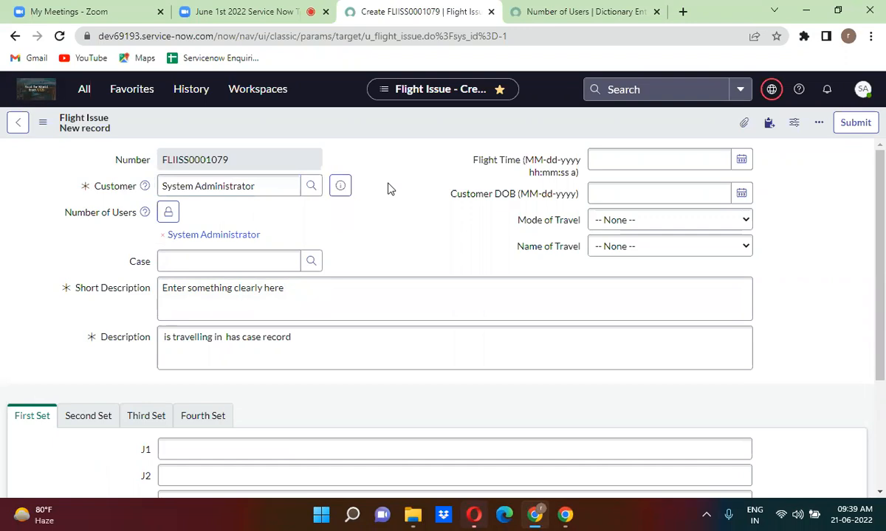
{"action": "left_click", "coordinate": [211, 184]}
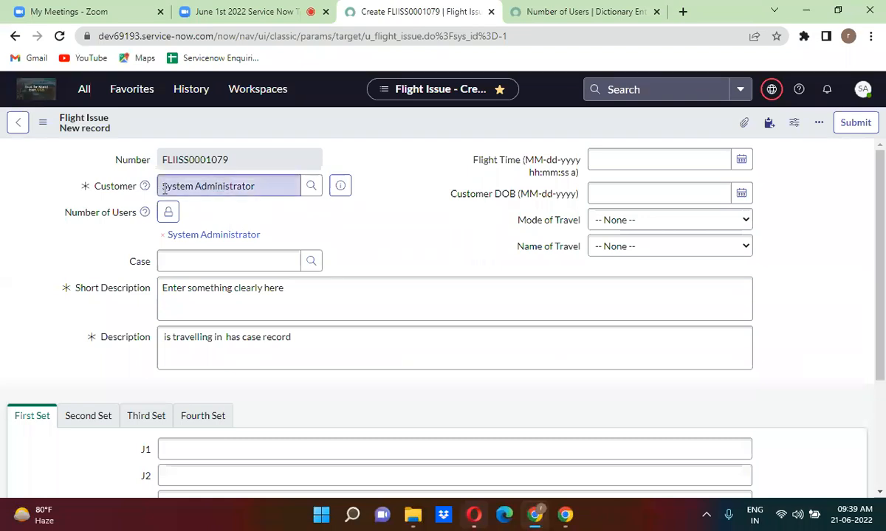
{"action": "right_click", "coordinate": [397, 15]}
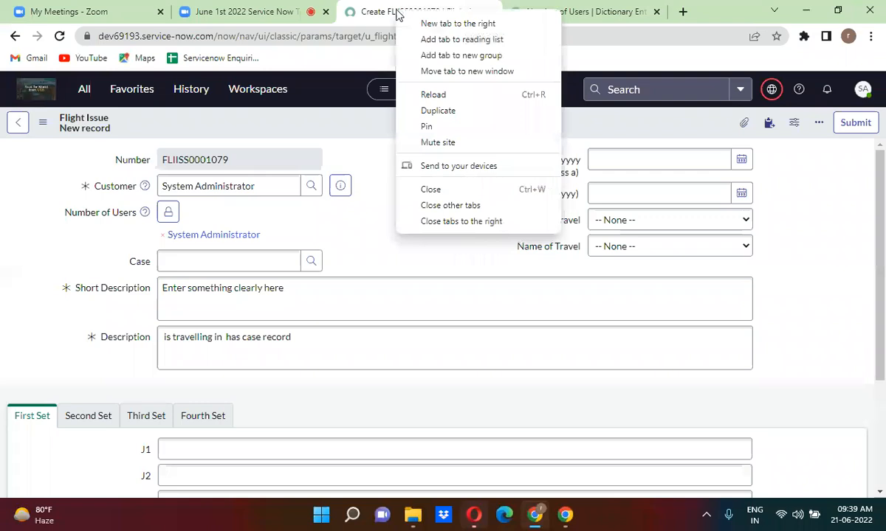
Duplicate the Flight Issue form tab and switch to the fresh copy.
{"action": "left_click", "coordinate": [444, 114]}
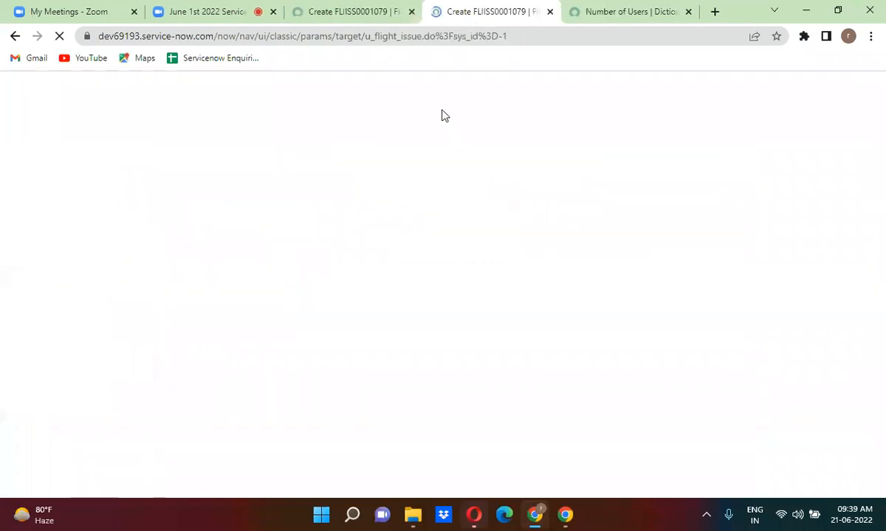
{"action": "left_click", "coordinate": [604, 15]}
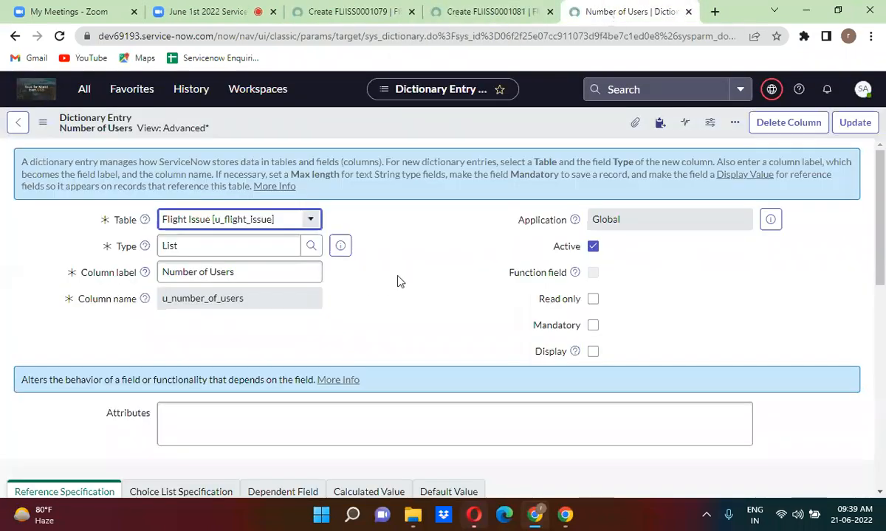
{"action": "left_click", "coordinate": [400, 281]}
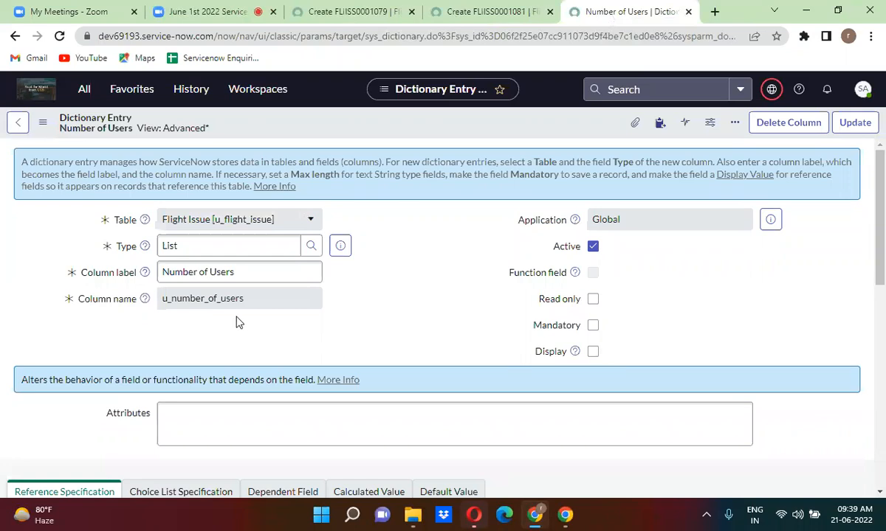
{"action": "left_click", "coordinate": [470, 12]}
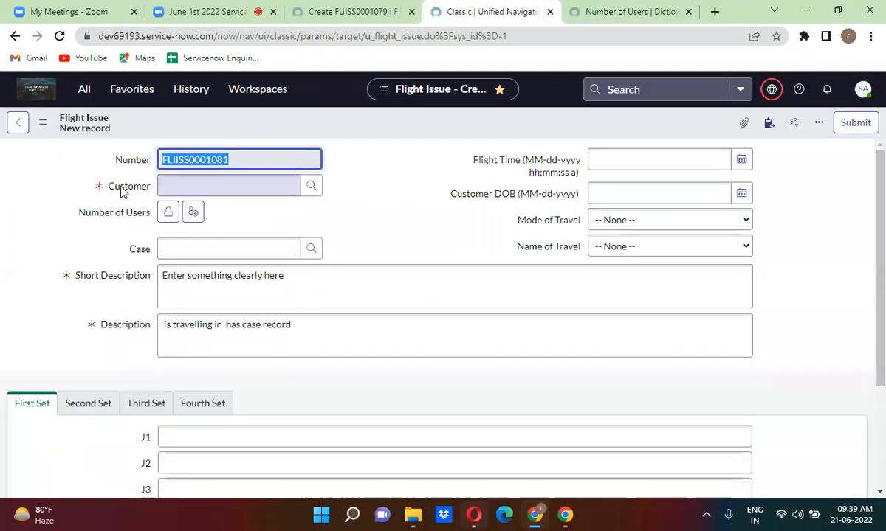
Open the Customer field's dictionary definition via Configure Dictionary.
{"action": "left_click", "coordinate": [126, 190]}
{"action": "right_click", "coordinate": [125, 190]}
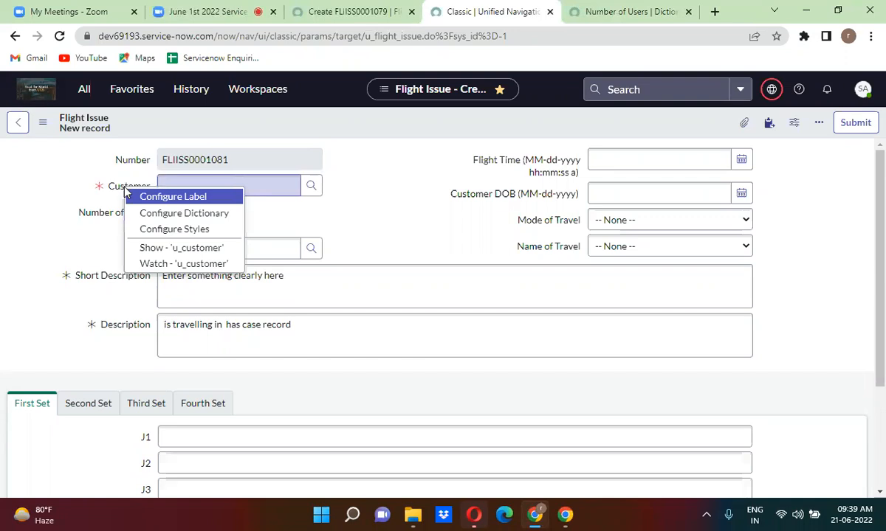
{"action": "left_click", "coordinate": [205, 216]}
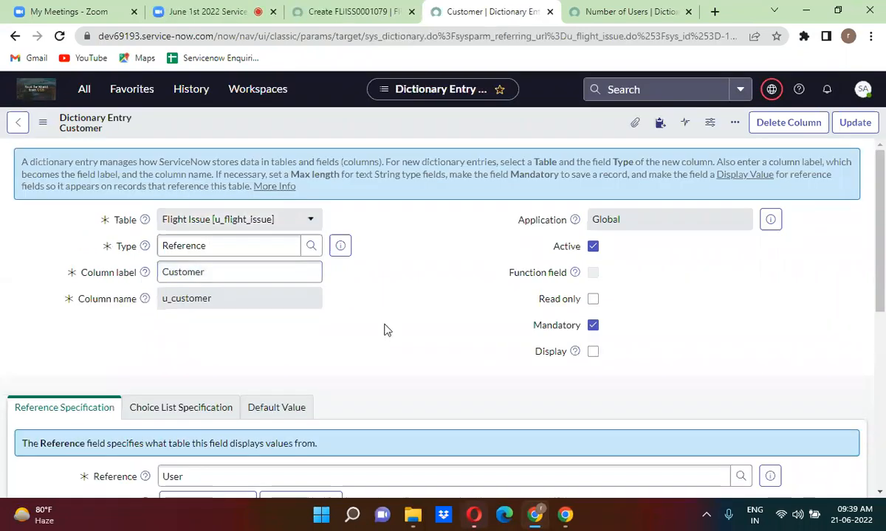
Show the Customer dictionary entry in Advanced view, down to its 'Department is HR' reference qualifier.
{"action": "scroll", "coordinate": [384, 329], "scroll_direction": "down", "scroll_amount": 5}
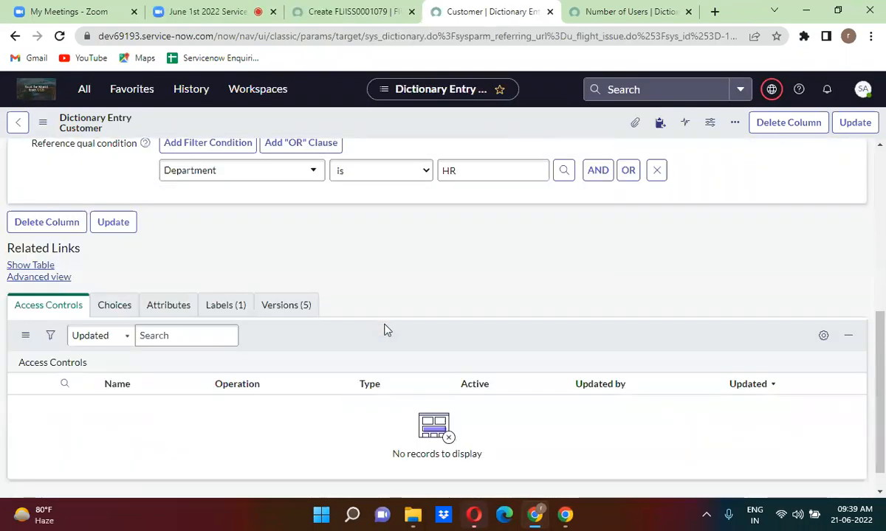
{"action": "left_click", "coordinate": [42, 279]}
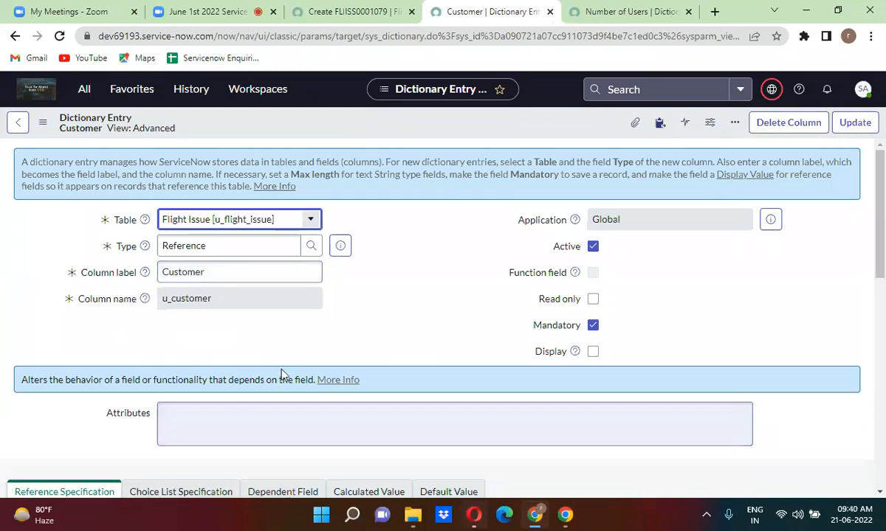
{"action": "left_click", "coordinate": [322, 342]}
{"action": "scroll", "coordinate": [321, 342], "scroll_direction": "down", "scroll_amount": 4}
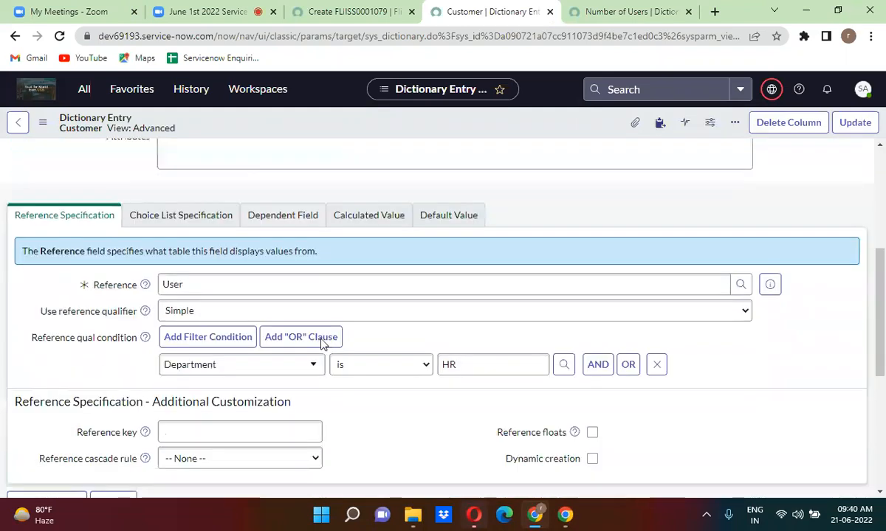
Switch the Customer reference qualifier to Advanced and enter javascript:'sys_id!='+current.
{"action": "left_click", "coordinate": [227, 312]}
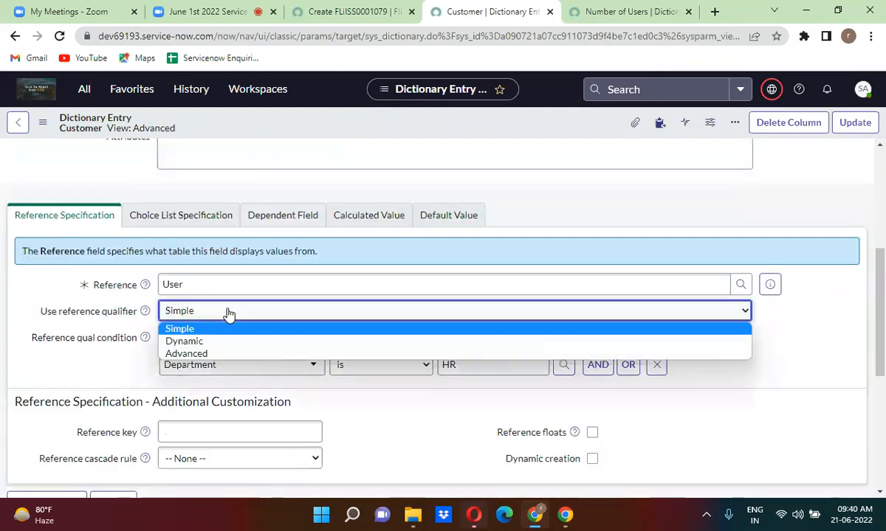
{"action": "left_click", "coordinate": [224, 355]}
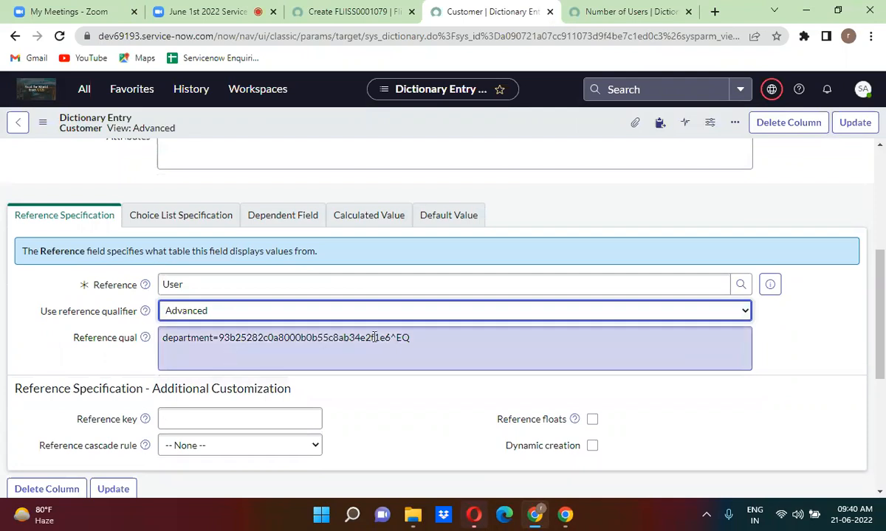
{"action": "left_click_drag", "start_coordinate": [398, 337], "coordinate": [433, 338]}
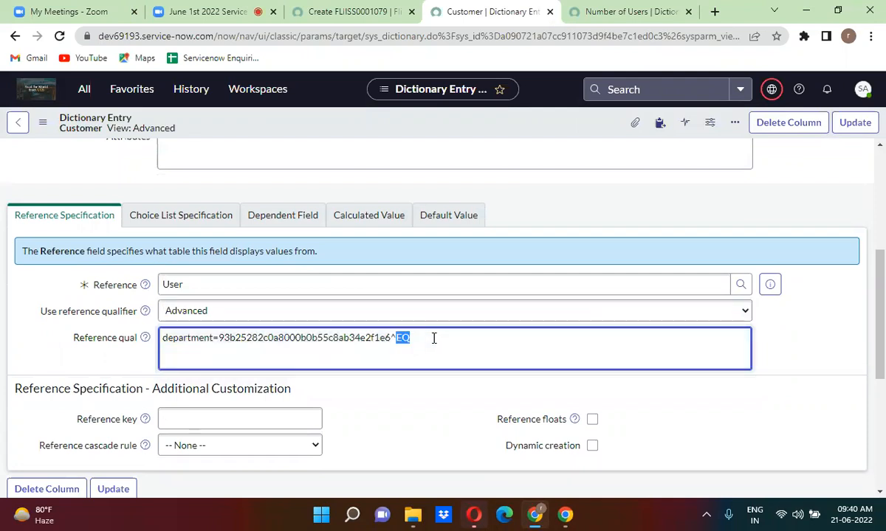
{"action": "key", "text": "BackSpace"}
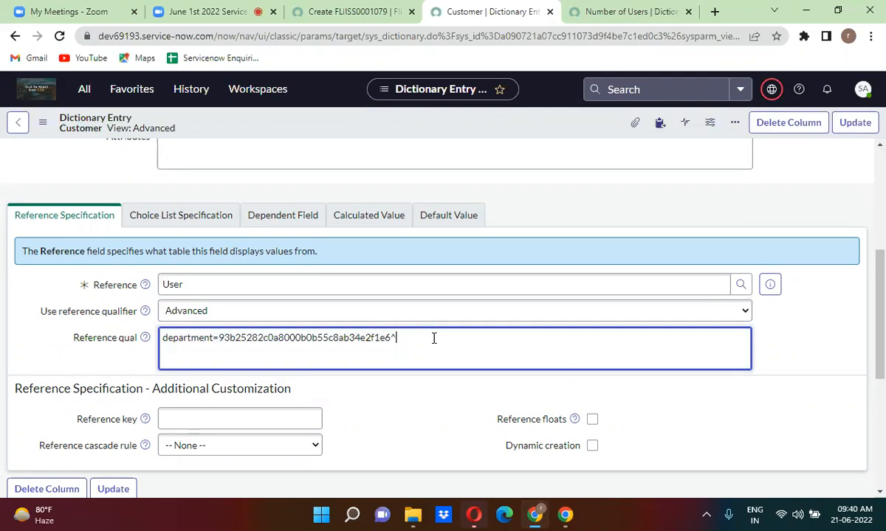
{"action": "key", "text": "ctrl+a"}
{"action": "key", "text": "BackSpace"}
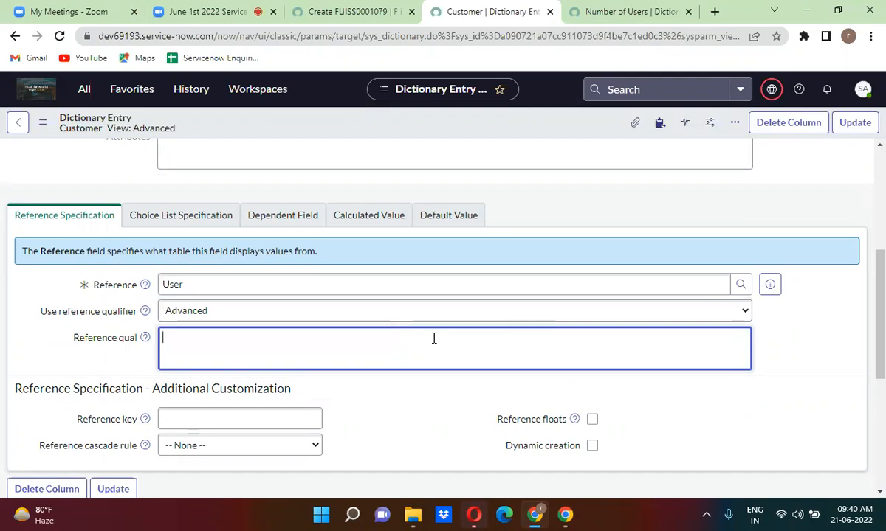
{"action": "type", "text": "javascript"}
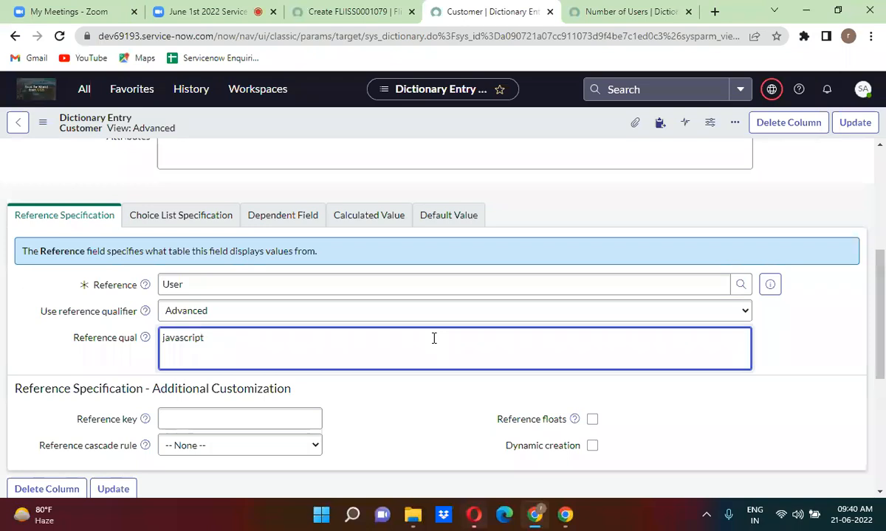
{"action": "type", "text": ":'"}
{"action": "key", "text": "BackSpace"}
{"action": "type", "text": "sys_id!='+current"}
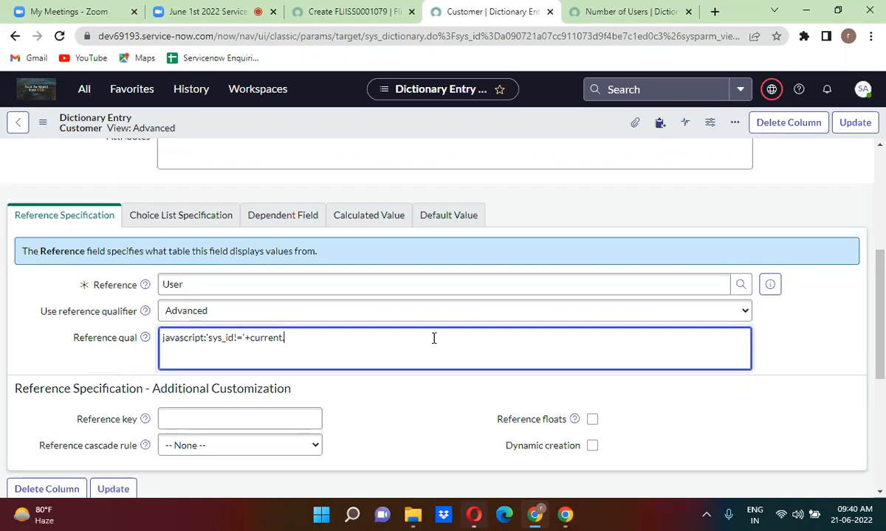
{"action": "type", "text": "."}
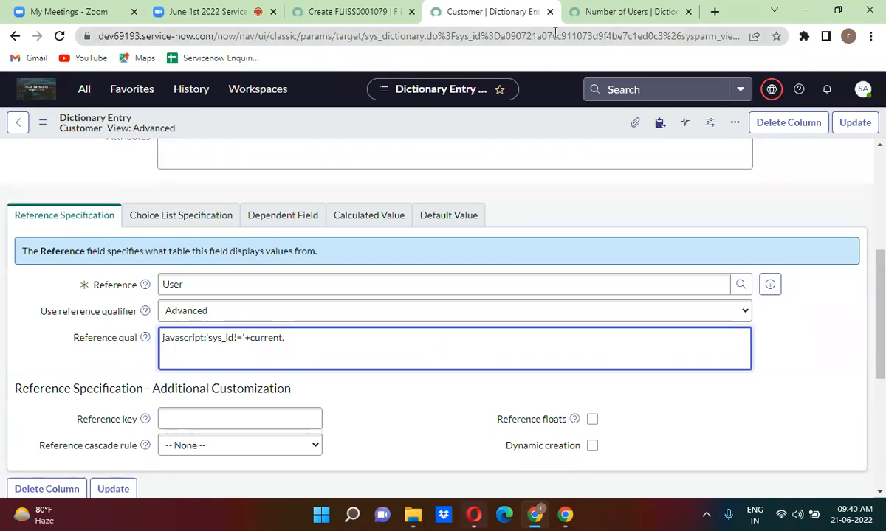
Append u_number_of_users, copied from the Number of Users dictionary entry, and save the Customer entry.
{"action": "left_click", "coordinate": [612, 20]}
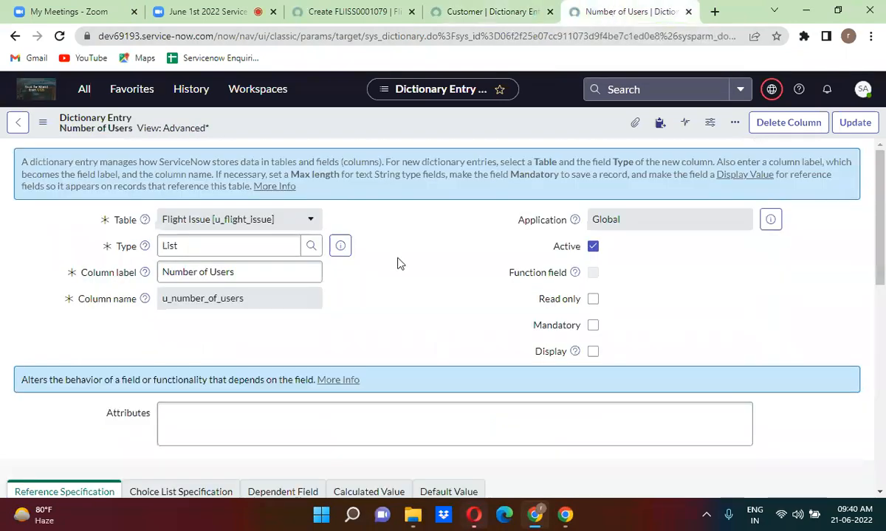
{"action": "double_click", "coordinate": [195, 298]}
{"action": "key", "text": "ctrl+c"}
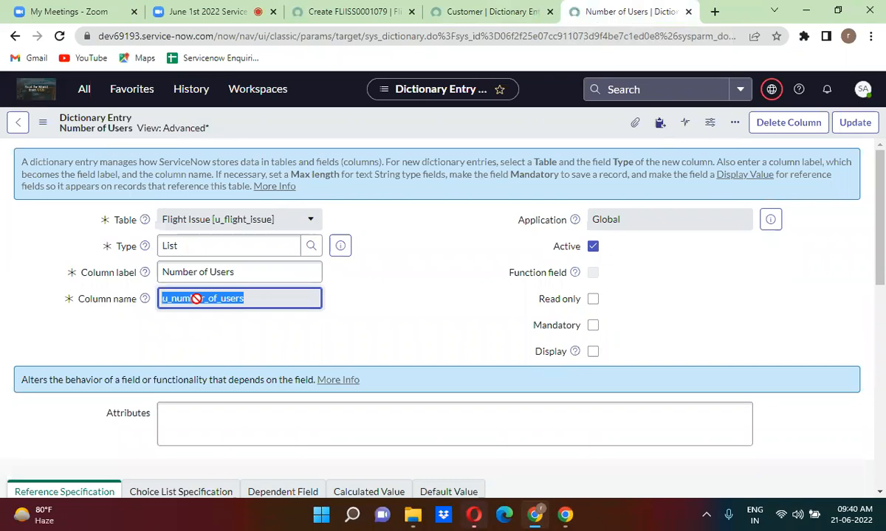
{"action": "left_click", "coordinate": [497, 7]}
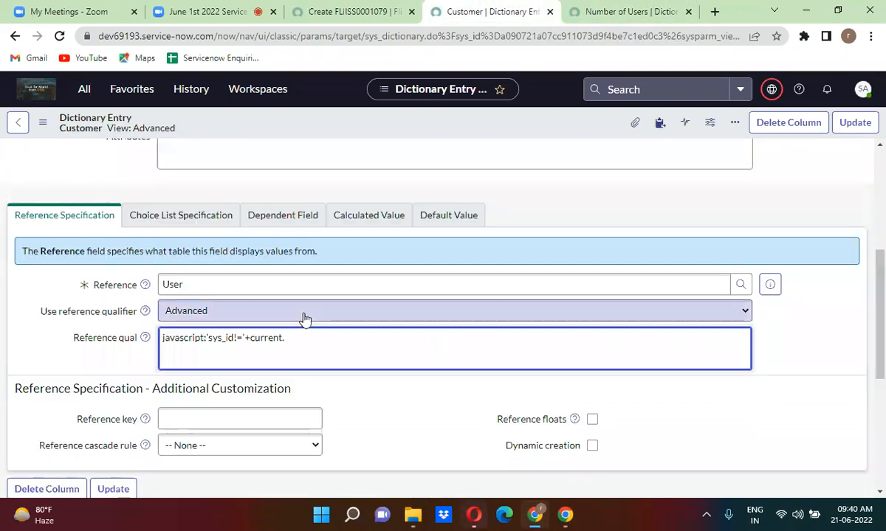
{"action": "key", "text": "ctrl+v"}
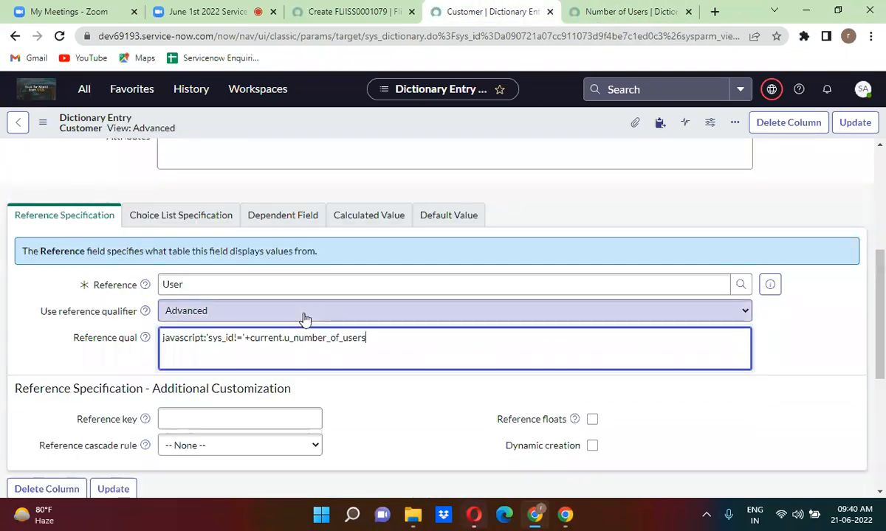
{"action": "left_click", "coordinate": [527, 214]}
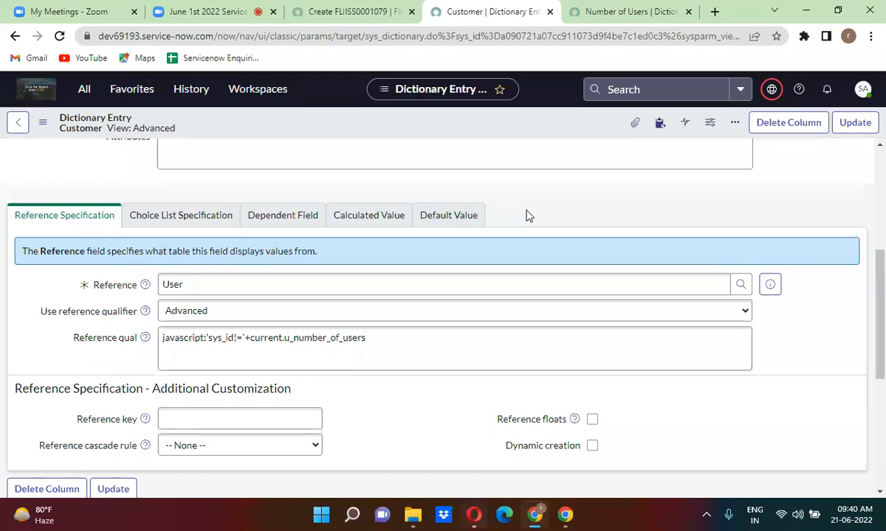
{"action": "right_click", "coordinate": [522, 129]}
{"action": "left_click", "coordinate": [531, 133]}
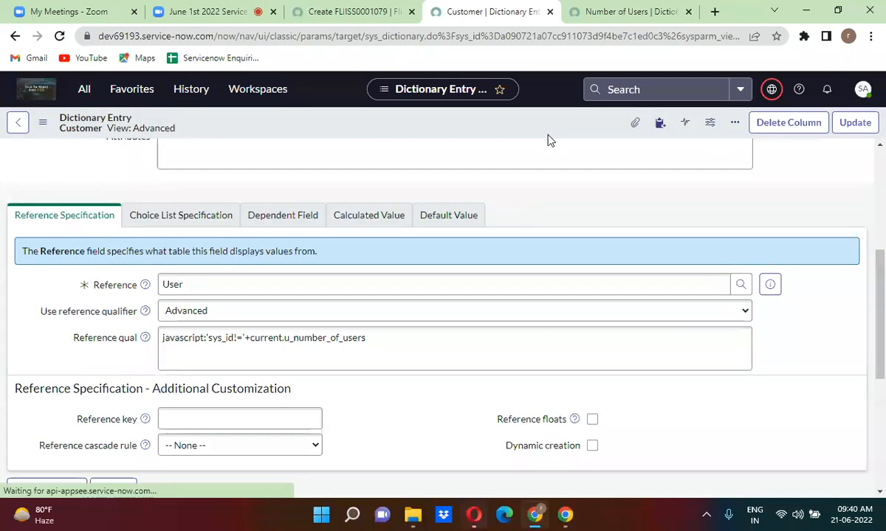
{"action": "left_click", "coordinate": [355, 9]}
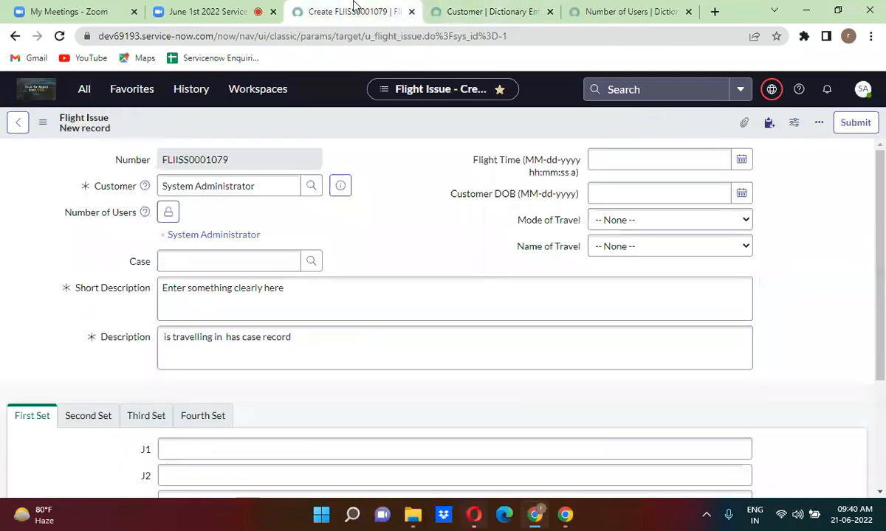
Reload the Flight Issue form and add System Administrator to the Number of Users list.
{"action": "left_click", "coordinate": [59, 36]}
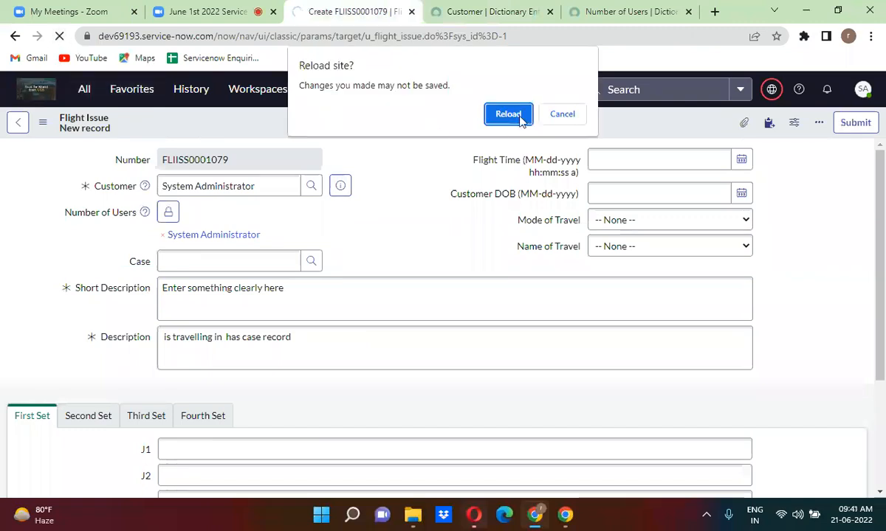
{"action": "left_click", "coordinate": [522, 117]}
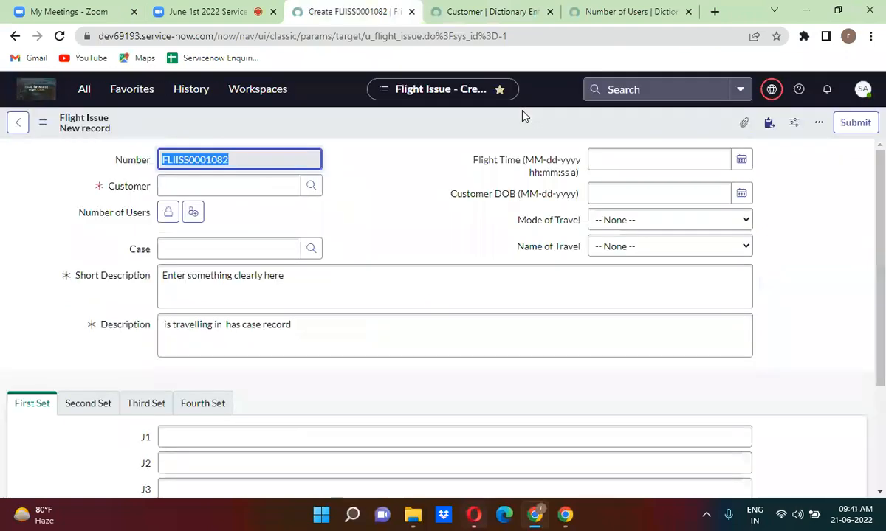
{"action": "left_click", "coordinate": [169, 214]}
{"action": "left_click", "coordinate": [213, 334]}
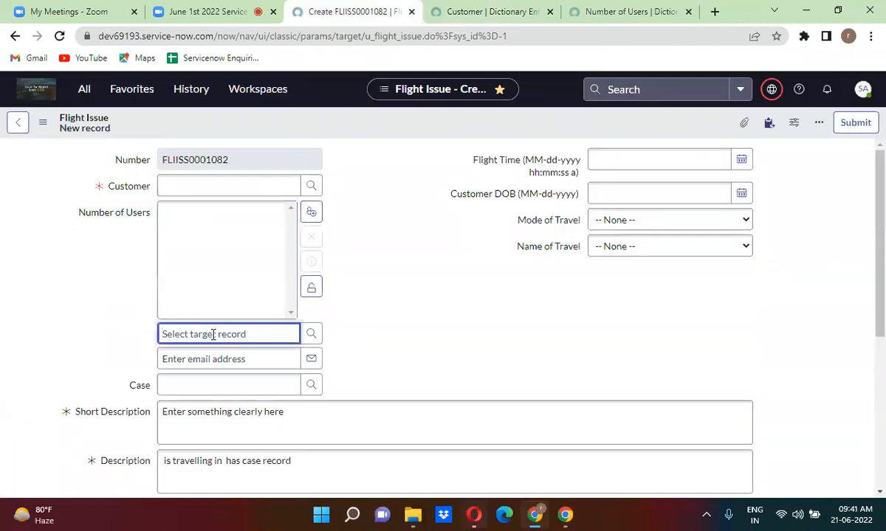
{"action": "key", "text": "ctrl+v"}
{"action": "key", "text": "BackSpace"}
{"action": "key", "text": "BackSpace"}
{"action": "key", "text": "BackSpace"}
{"action": "key", "text": "BackSpace"}
{"action": "key", "text": "BackSpace"}
{"action": "key", "text": "BackSpace"}
{"action": "key", "text": "BackSpace"}
{"action": "key", "text": "BackSpace"}
{"action": "key", "text": "BackSpace"}
{"action": "key", "text": "BackSpace"}
{"action": "key", "text": "BackSpace"}
{"action": "key", "text": "BackSpace"}
{"action": "key", "text": "BackSpace"}
{"action": "key", "text": "BackSpace"}
{"action": "key", "text": "BackSpace"}
{"action": "key", "text": "BackSpace"}
{"action": "key", "text": "BackSpace"}
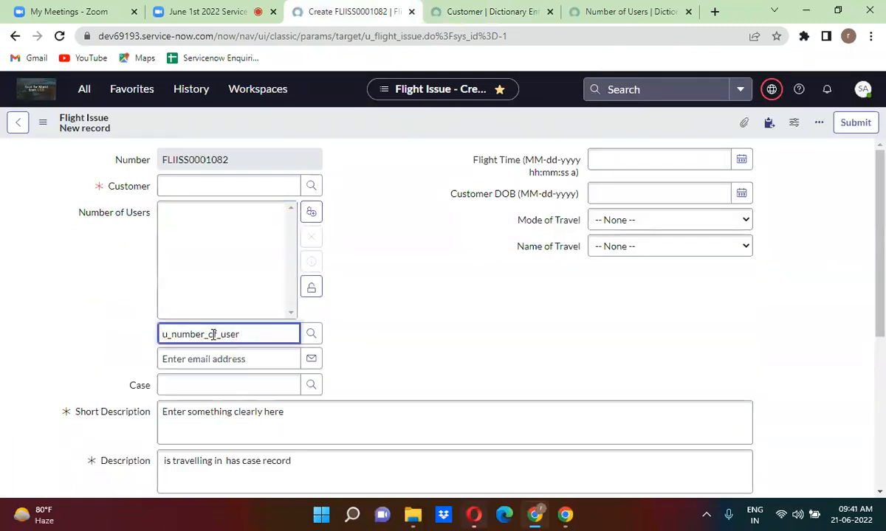
{"action": "type", "text": "sys"}
{"action": "left_click", "coordinate": [213, 352]}
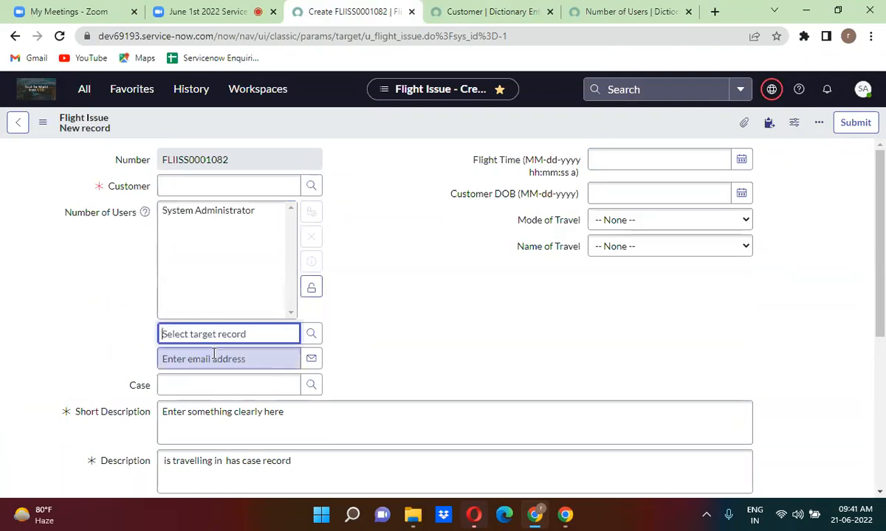
{"action": "left_click", "coordinate": [311, 289]}
Enter System Administrator as Customer, see it rejected as Invalid reference, then clear it.
{"action": "left_click", "coordinate": [209, 186]}
{"action": "type", "text": "syste"}
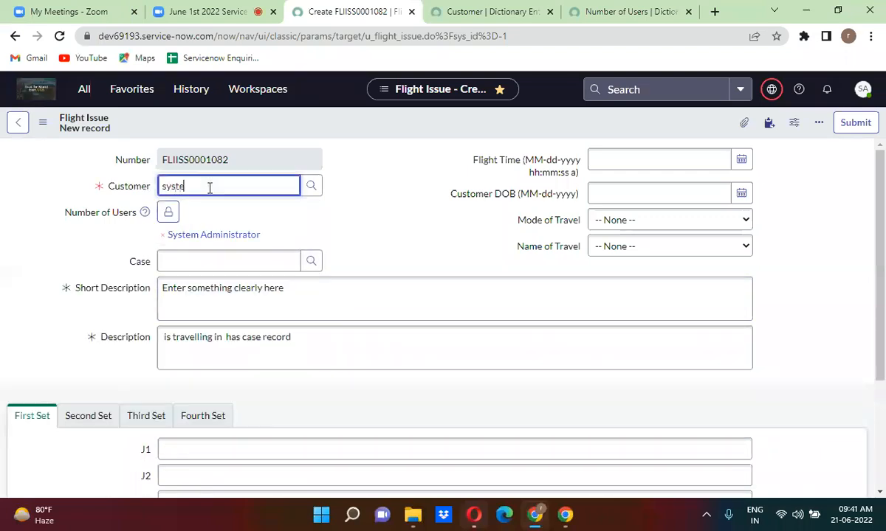
{"action": "type", "text": "m ad"}
{"action": "left_click_drag", "start_coordinate": [269, 244], "coordinate": [168, 245]}
{"action": "key", "text": "ctrl+c"}
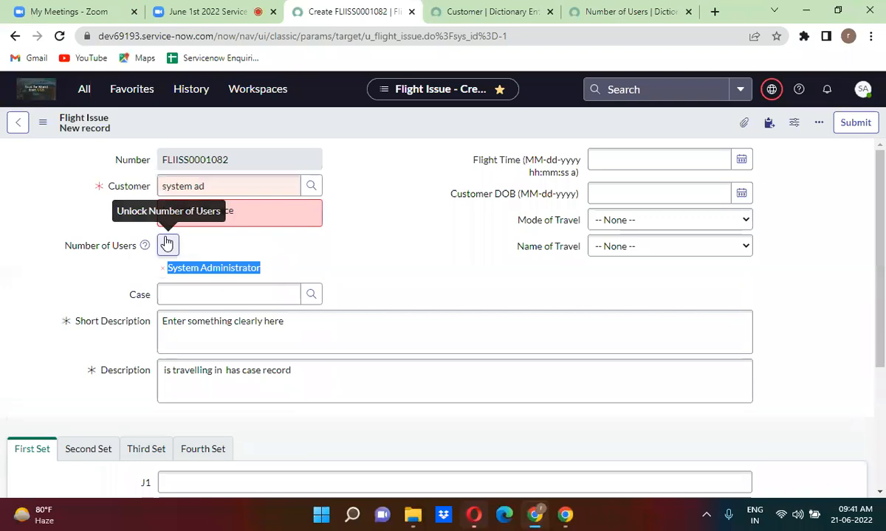
{"action": "left_click", "coordinate": [227, 187]}
{"action": "key", "text": "ctrl+a"}
{"action": "key", "text": "ctrl+v"}
{"action": "left_click", "coordinate": [373, 168]}
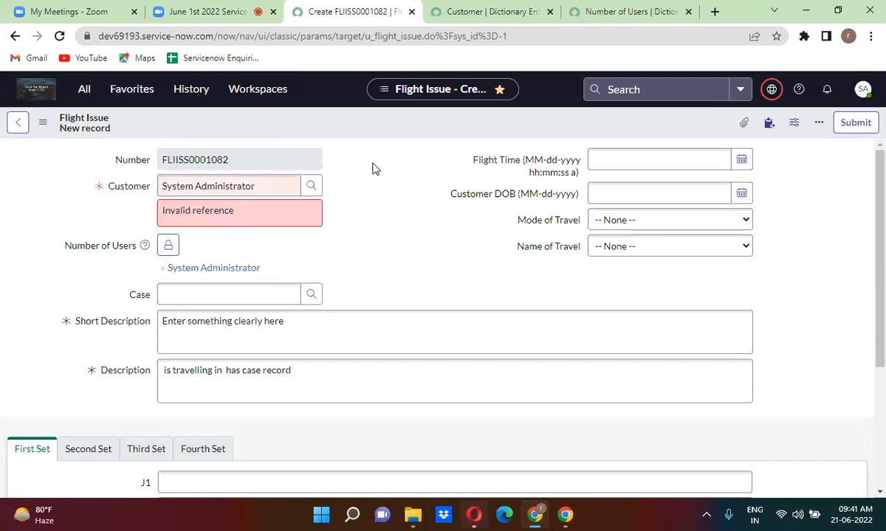
{"action": "triple_click", "coordinate": [227, 186]}
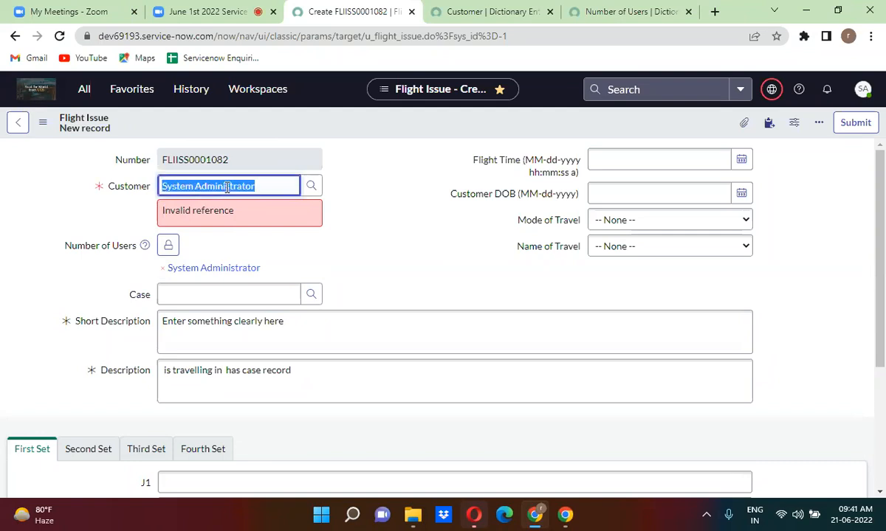
{"action": "key", "text": "BackSpace"}
{"action": "left_click", "coordinate": [379, 193]}
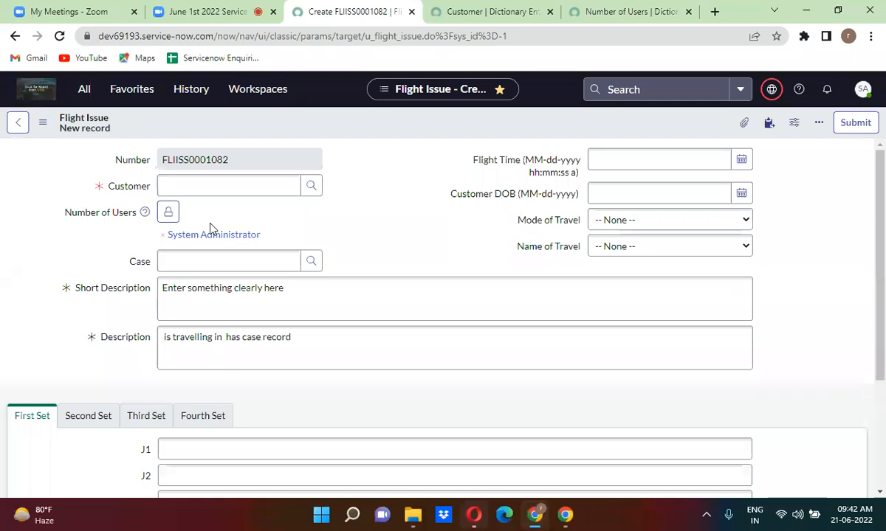
Check which users the Customer field suggests, then close the list leaving Customer blank.
{"action": "left_click", "coordinate": [199, 186]}
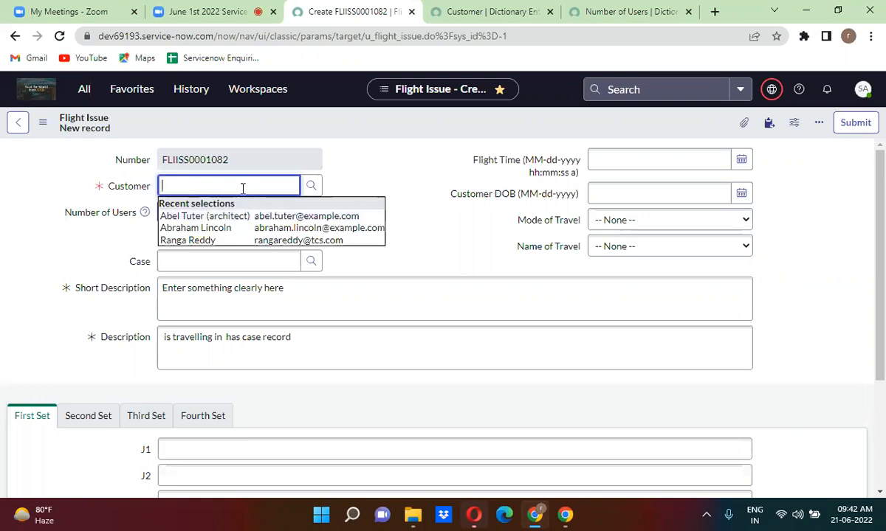
{"action": "left_click", "coordinate": [377, 152]}
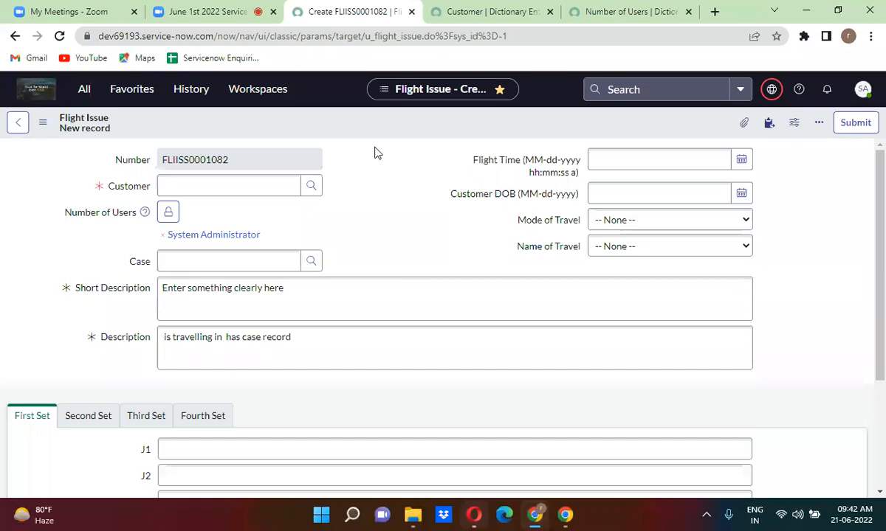
Clear the Customer column's reference qualifier and save its dictionary entry.
{"action": "left_click", "coordinate": [451, 10]}
{"action": "scroll", "coordinate": [297, 323], "scroll_direction": "up", "scroll_amount": 5}
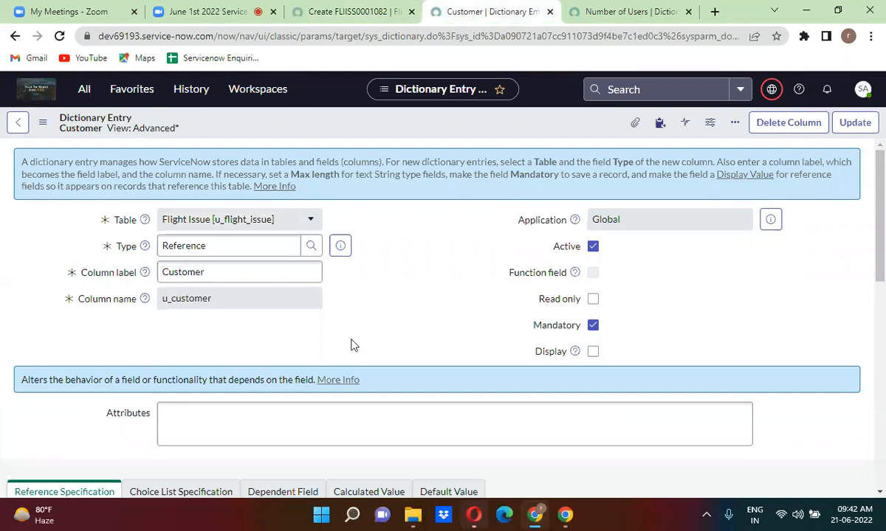
{"action": "scroll", "coordinate": [352, 345], "scroll_direction": "down", "scroll_amount": 10}
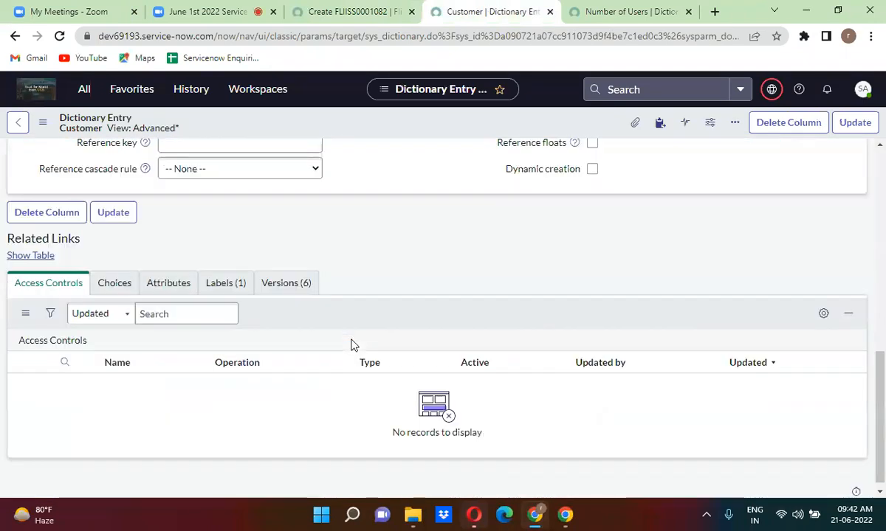
{"action": "scroll", "coordinate": [352, 344], "scroll_direction": "up", "scroll_amount": 3}
{"action": "triple_click", "coordinate": [325, 294]}
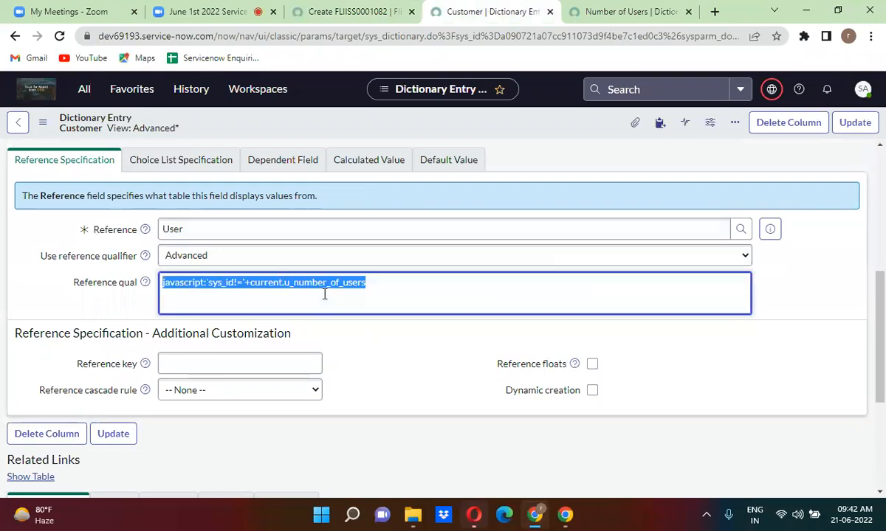
{"action": "key", "text": "BackSpace"}
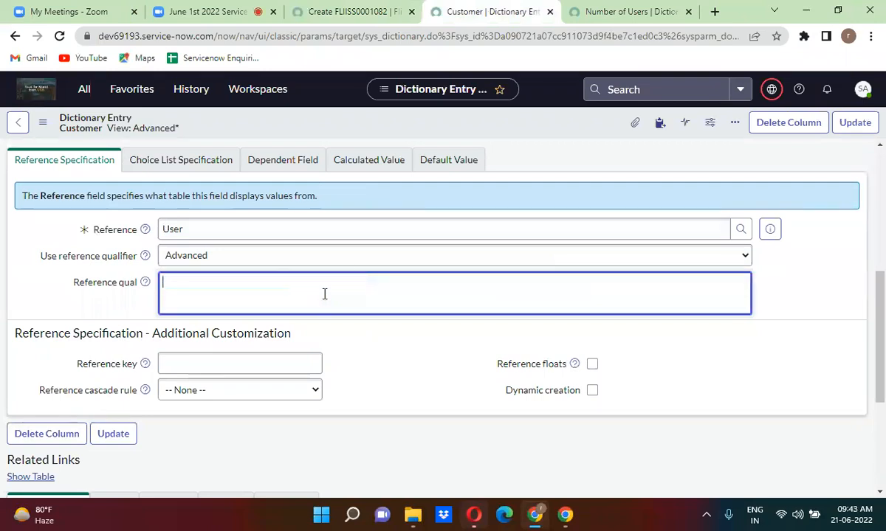
{"action": "right_click", "coordinate": [431, 124]}
{"action": "left_click", "coordinate": [454, 132]}
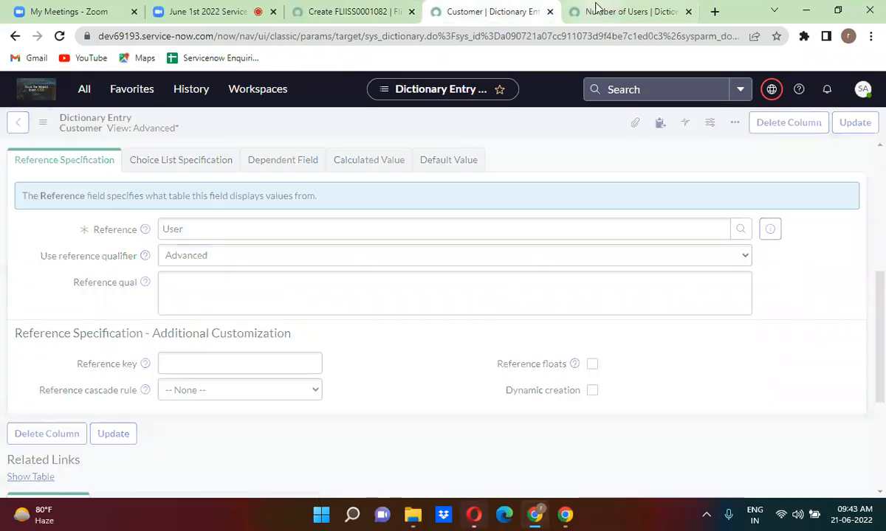
Clear the Number of Users column's reference qualifier and save its dictionary entry.
{"action": "left_click", "coordinate": [597, 7]}
{"action": "left_click", "coordinate": [437, 264]}
{"action": "scroll", "coordinate": [437, 264], "scroll_direction": "down", "scroll_amount": 1}
{"action": "scroll", "coordinate": [437, 263], "scroll_direction": "down", "scroll_amount": 5}
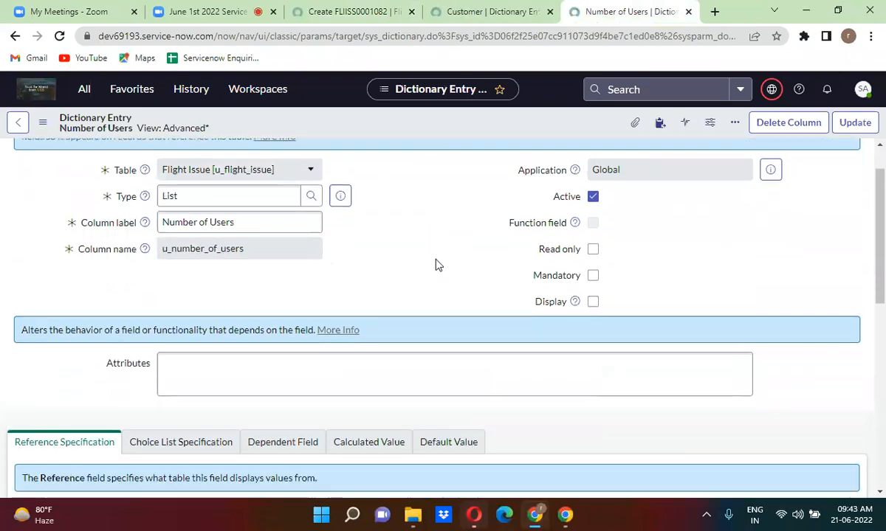
{"action": "triple_click", "coordinate": [297, 292]}
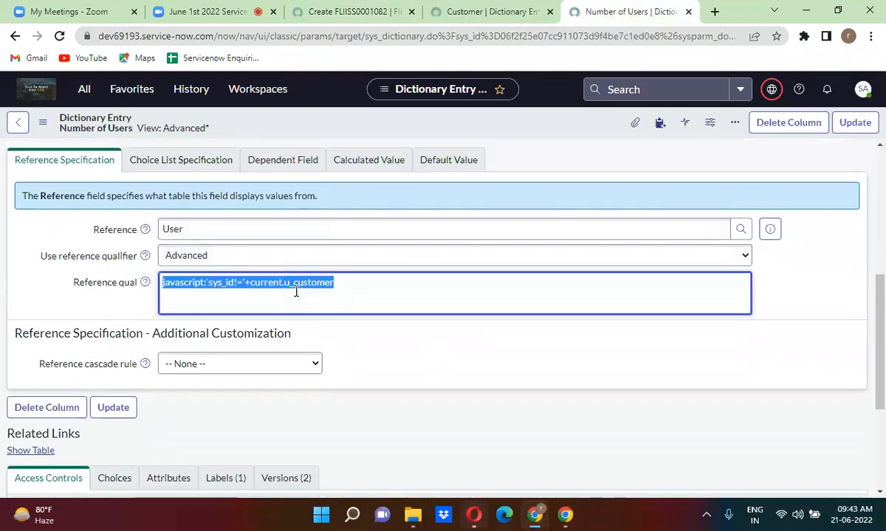
{"action": "key", "text": "BackSpace"}
{"action": "right_click", "coordinate": [432, 128]}
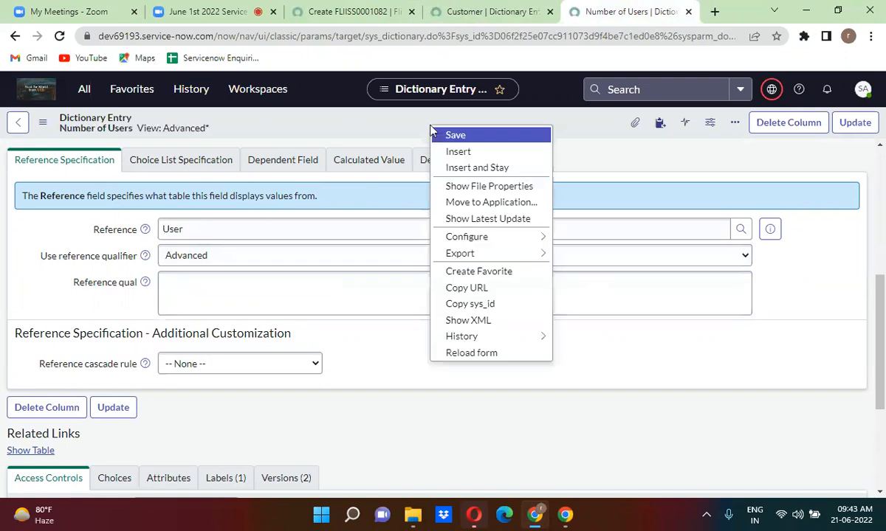
{"action": "left_click", "coordinate": [504, 142]}
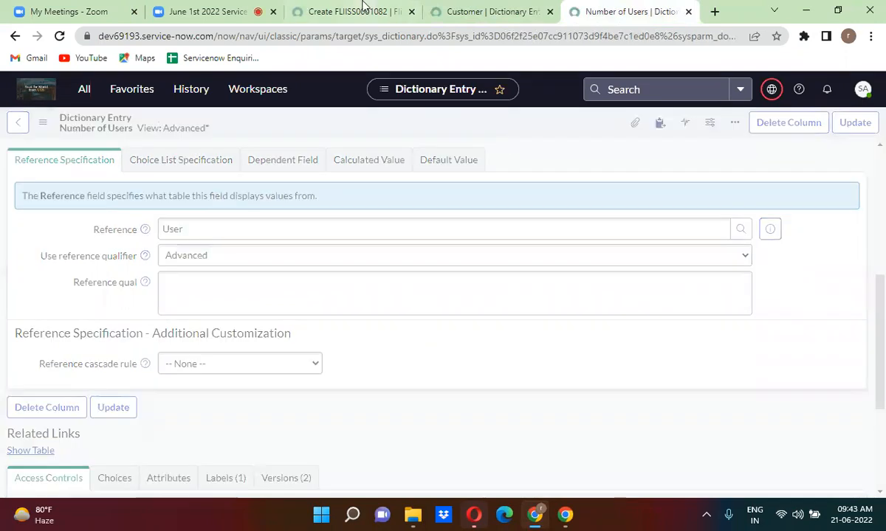
{"action": "left_click", "coordinate": [353, 12]}
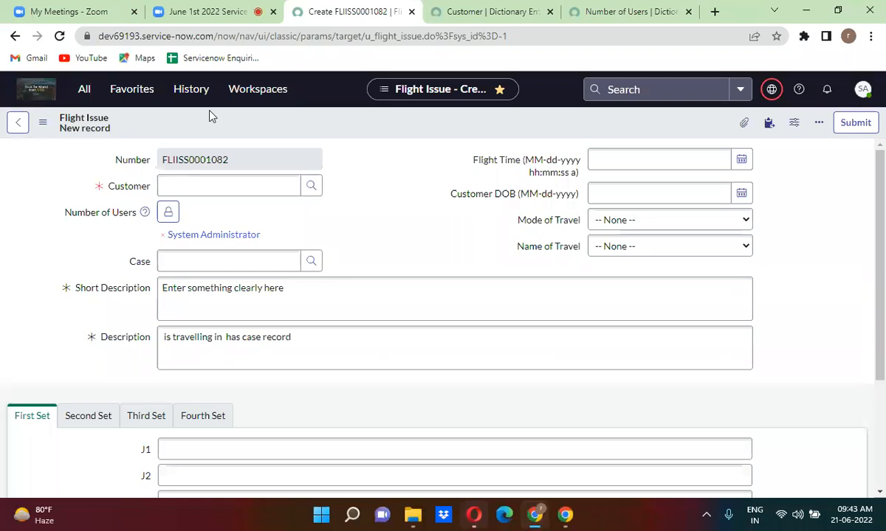
Reload the Flight Issue form discarding changes and pick a recently used user as Customer.
{"action": "left_click", "coordinate": [60, 36]}
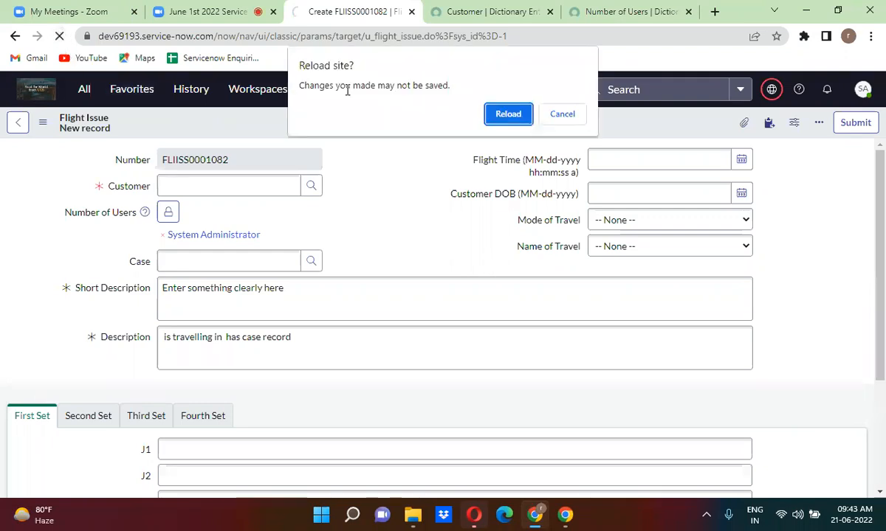
{"action": "left_click", "coordinate": [509, 113]}
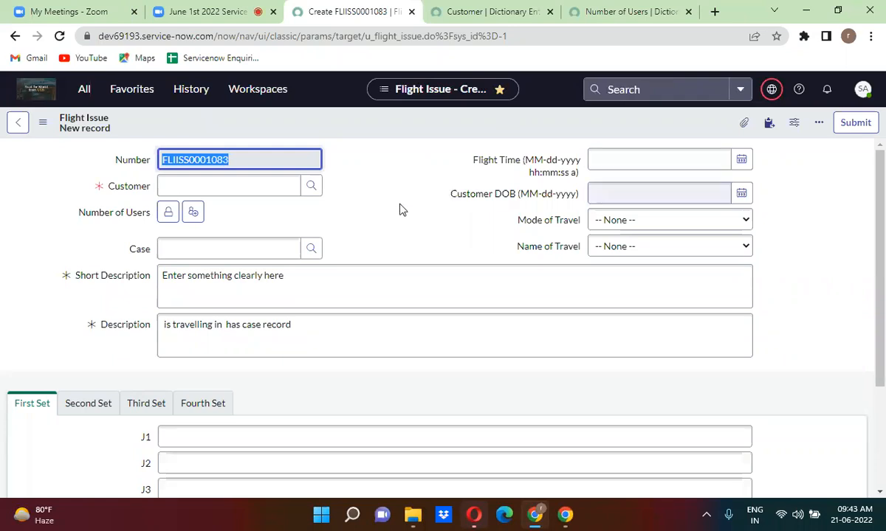
{"action": "left_click", "coordinate": [369, 194]}
{"action": "left_click", "coordinate": [272, 185]}
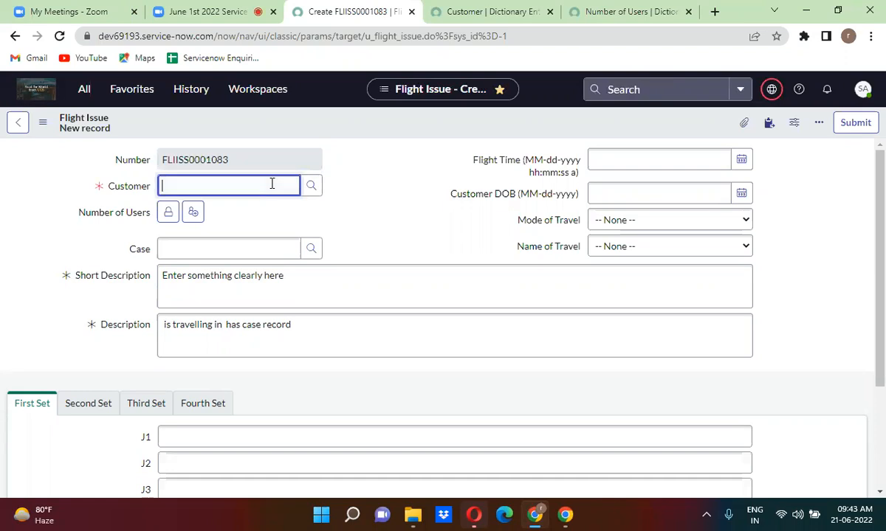
{"action": "left_click", "coordinate": [206, 228]}
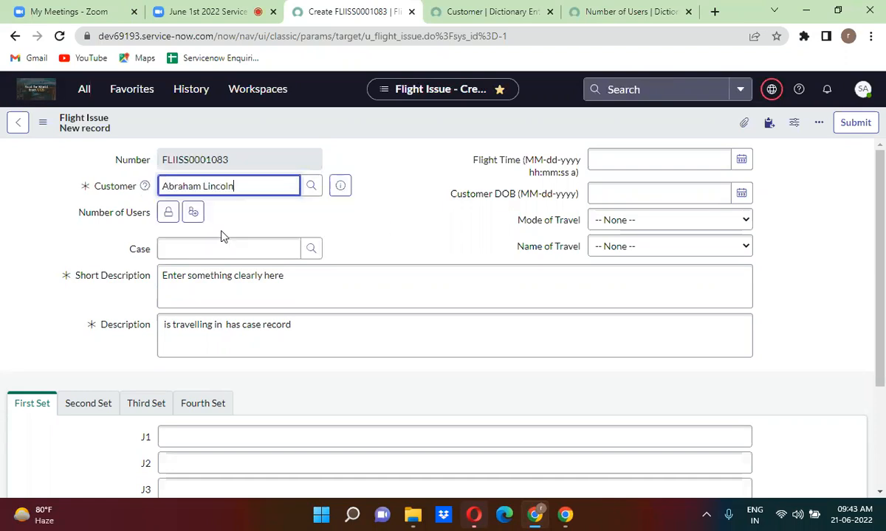
Clear and re-pick the same recent user as Customer, then preview their user record.
{"action": "triple_click", "coordinate": [252, 190]}
{"action": "key", "text": "BackSpace"}
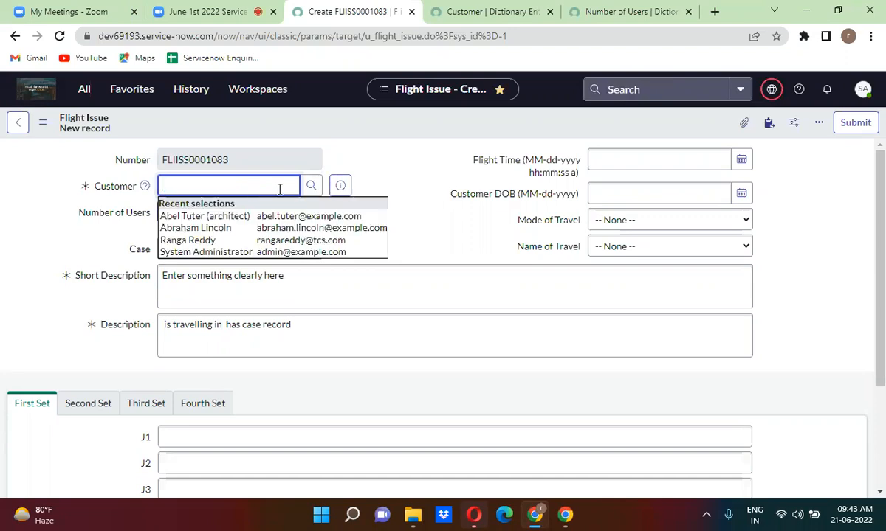
{"action": "left_click", "coordinate": [423, 175]}
{"action": "left_click", "coordinate": [277, 185]}
{"action": "left_click", "coordinate": [253, 229]}
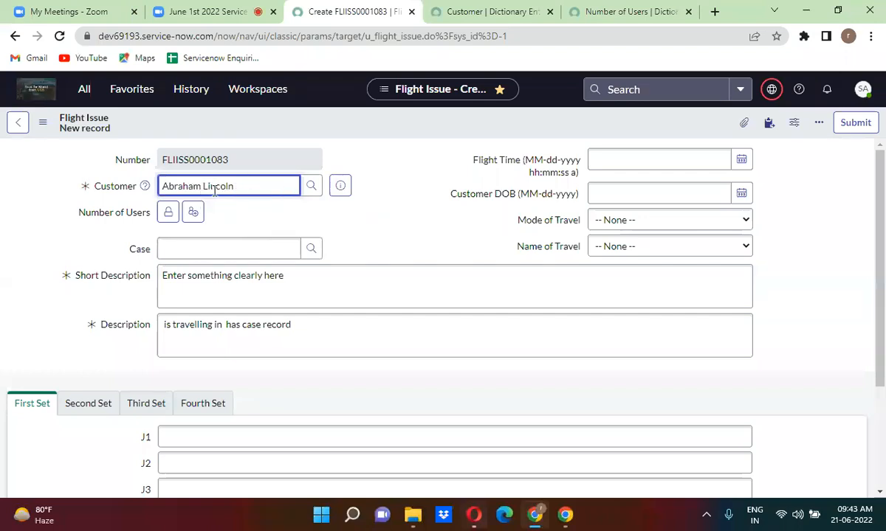
{"action": "left_click", "coordinate": [340, 185]}
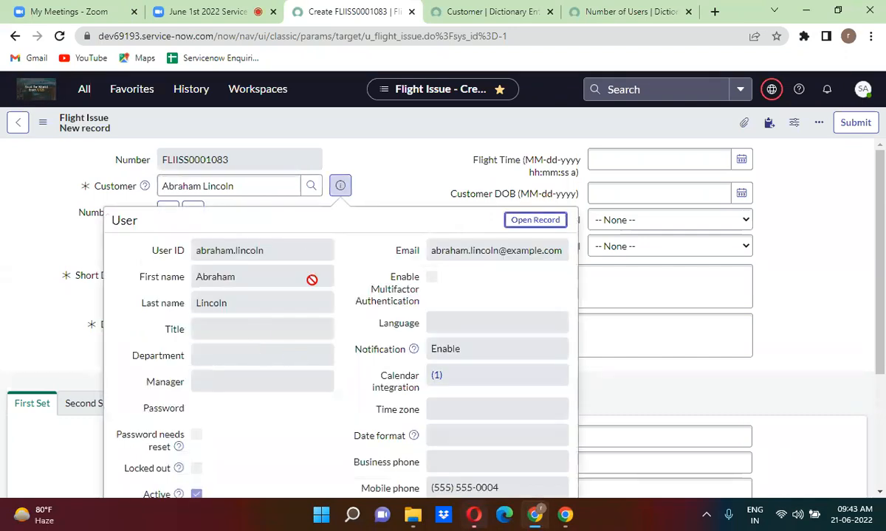
{"action": "triple_click", "coordinate": [266, 187]}
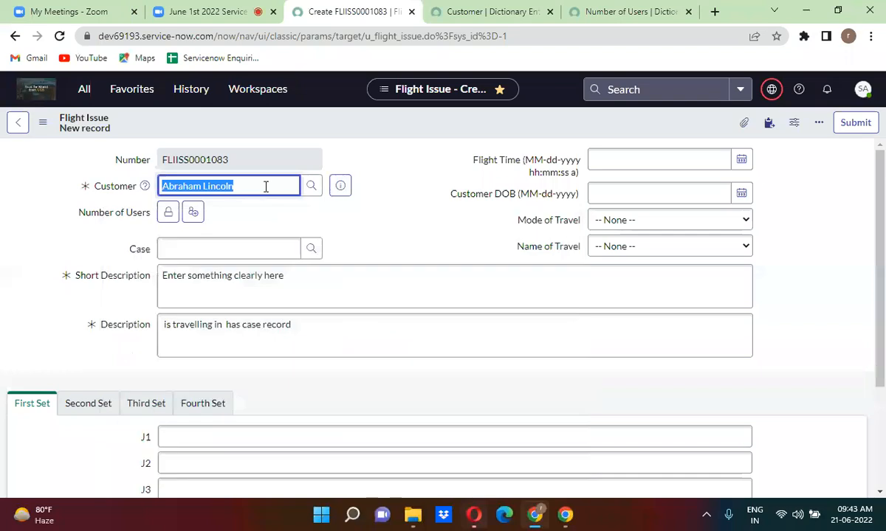
Set Customer to the Product Management architect user typed as 'abel' and check their Department.
{"action": "type", "text": "abe"}
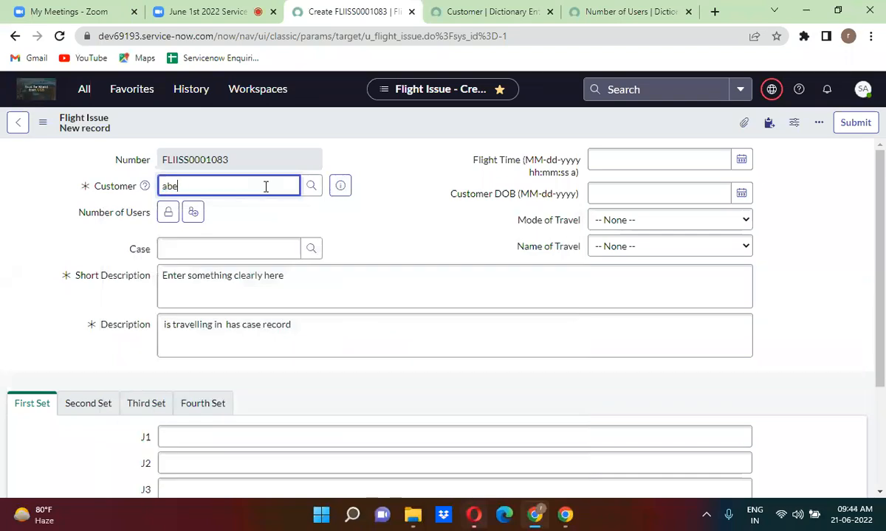
{"action": "type", "text": "l"}
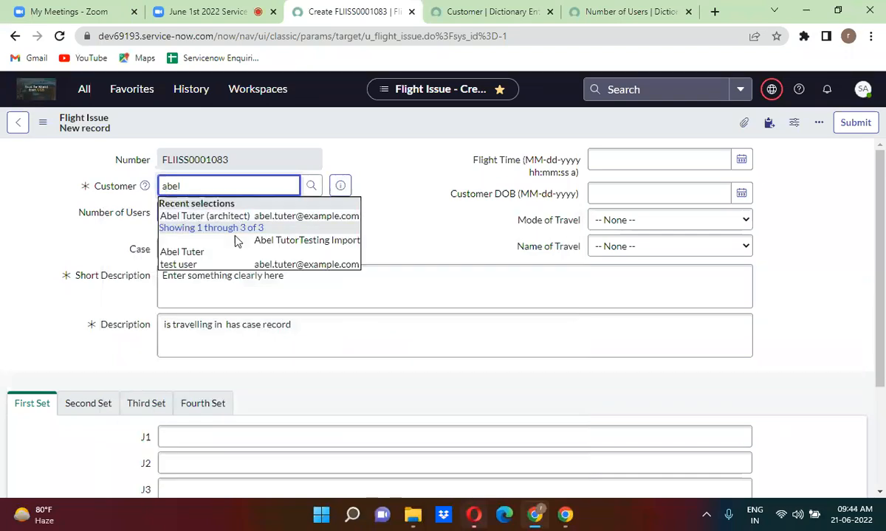
{"action": "left_click", "coordinate": [259, 216]}
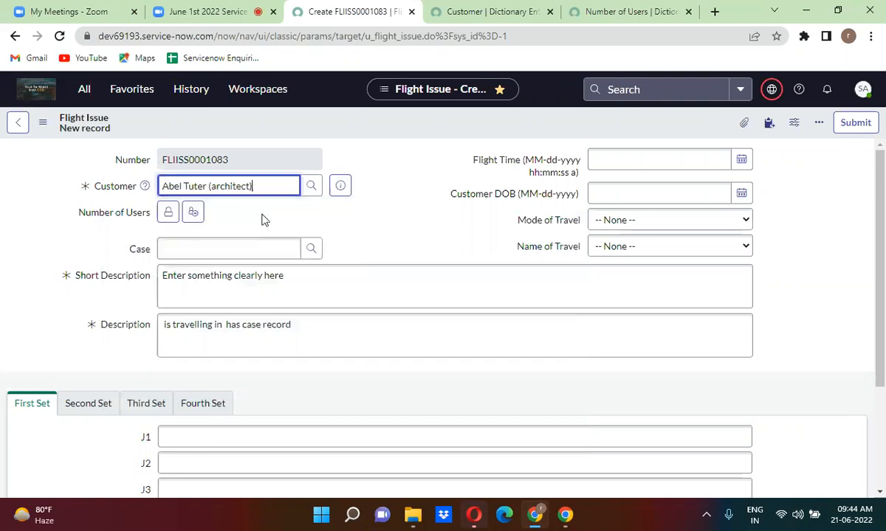
{"action": "left_click", "coordinate": [340, 186]}
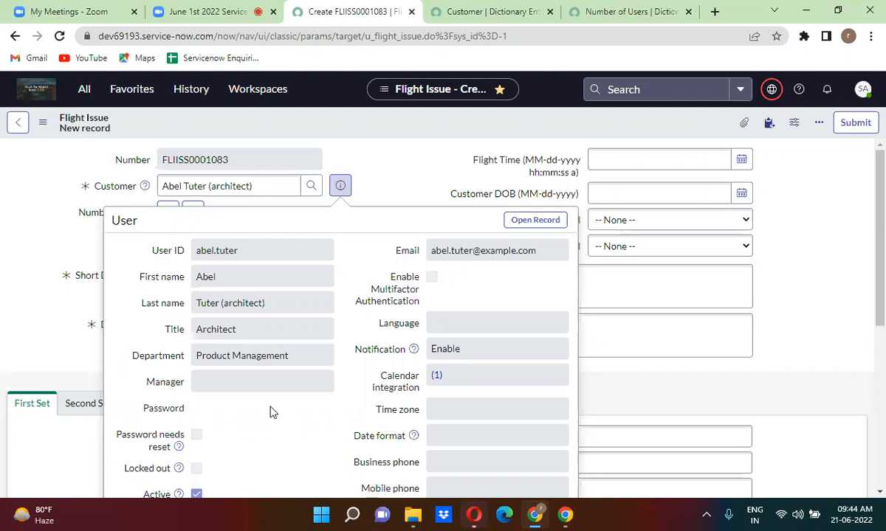
{"action": "scroll", "coordinate": [271, 413], "scroll_direction": "down", "scroll_amount": 1}
{"action": "triple_click", "coordinate": [242, 329]}
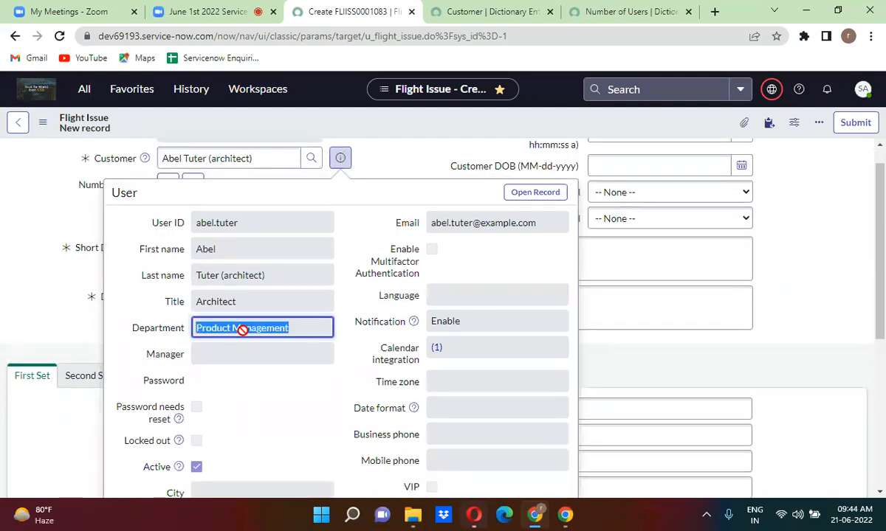
{"action": "left_click", "coordinate": [406, 155]}
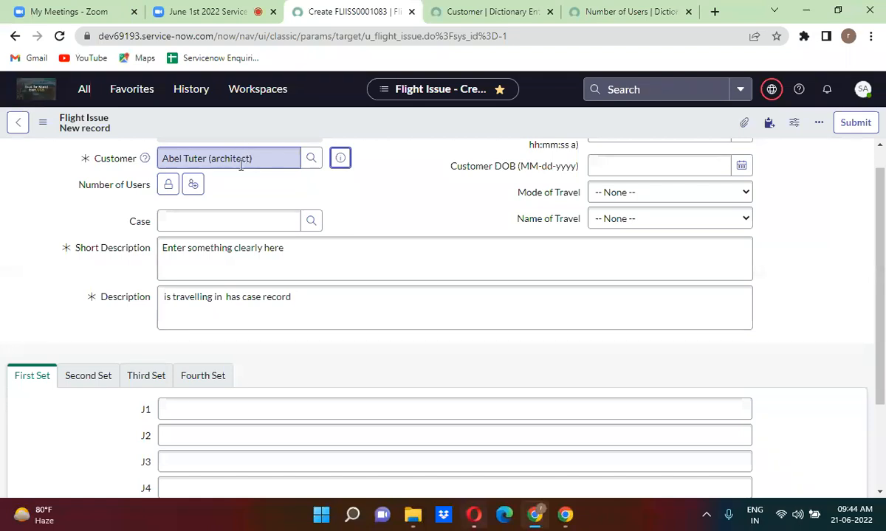
Unlock the Number of Users list and confirm it offers no users for this Customer.
{"action": "left_click", "coordinate": [170, 185]}
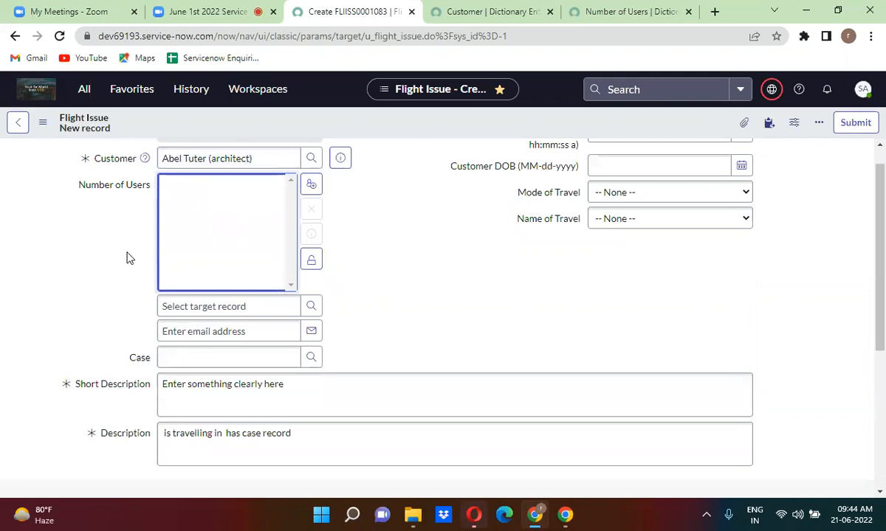
{"action": "left_click", "coordinate": [343, 158]}
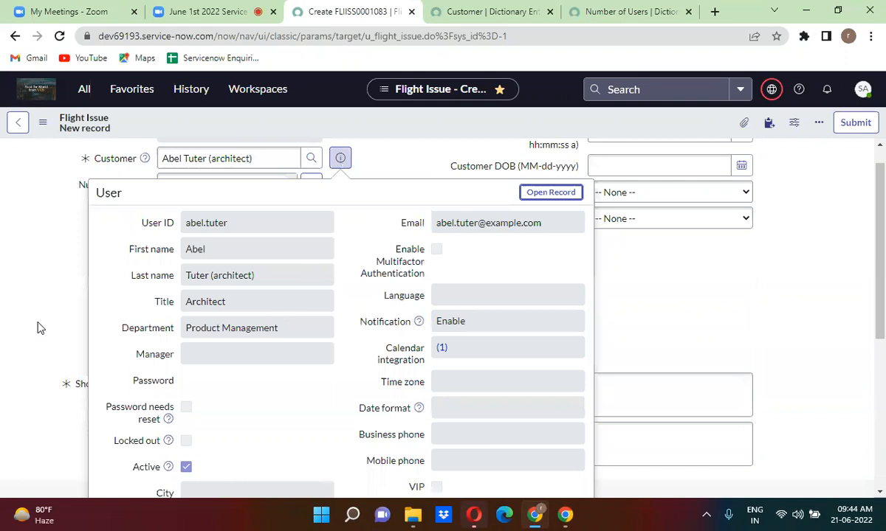
{"action": "left_click", "coordinate": [10, 316]}
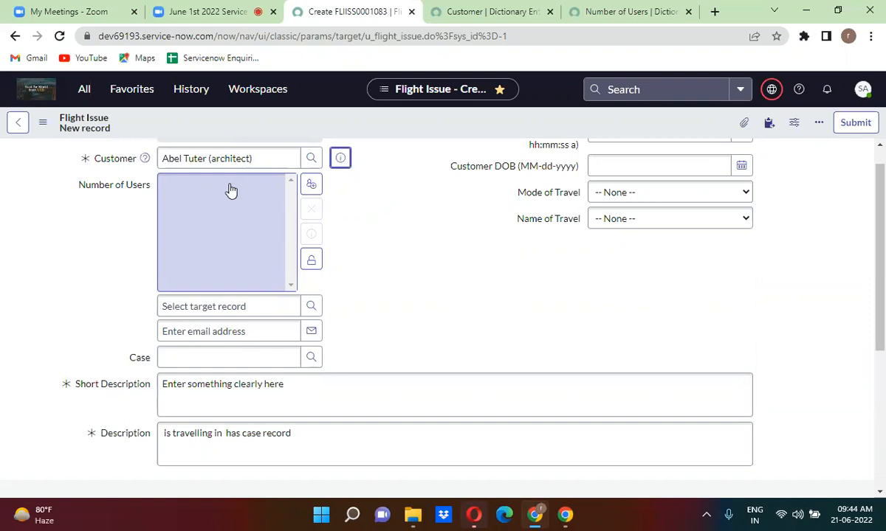
{"action": "left_click", "coordinate": [196, 163]}
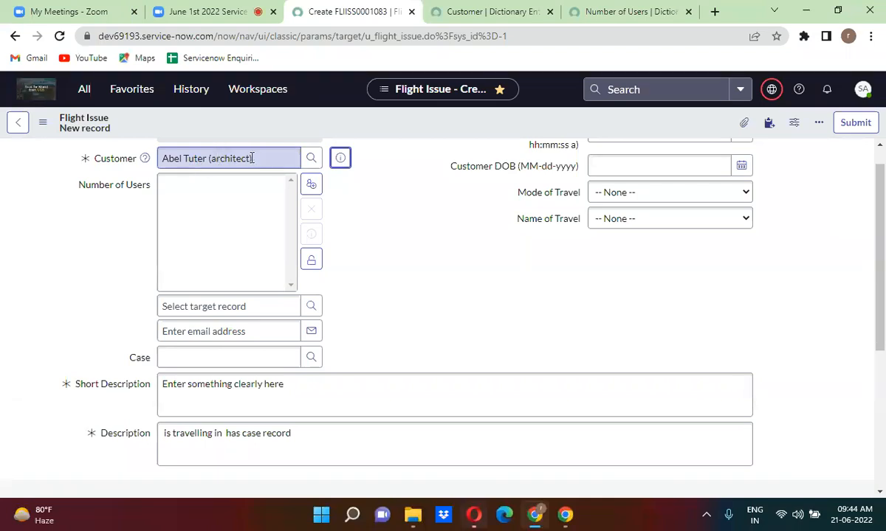
{"action": "left_click", "coordinate": [184, 237]}
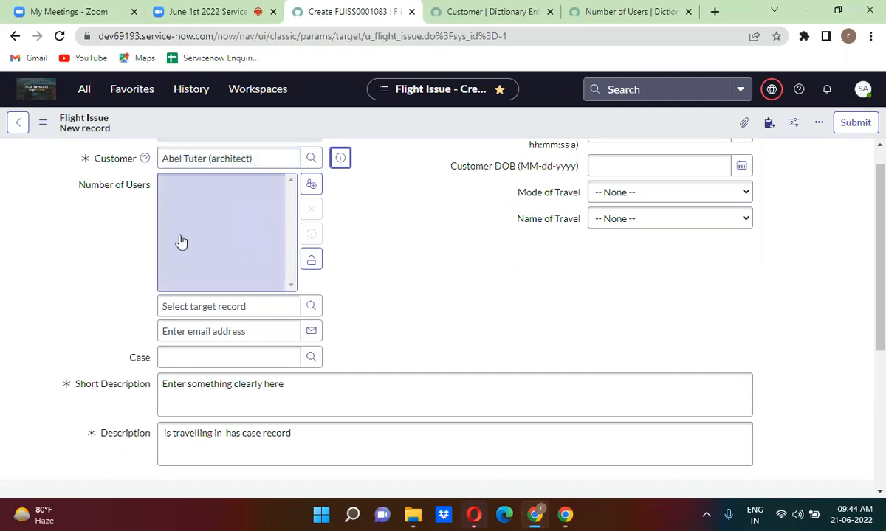
{"action": "left_click", "coordinate": [237, 157]}
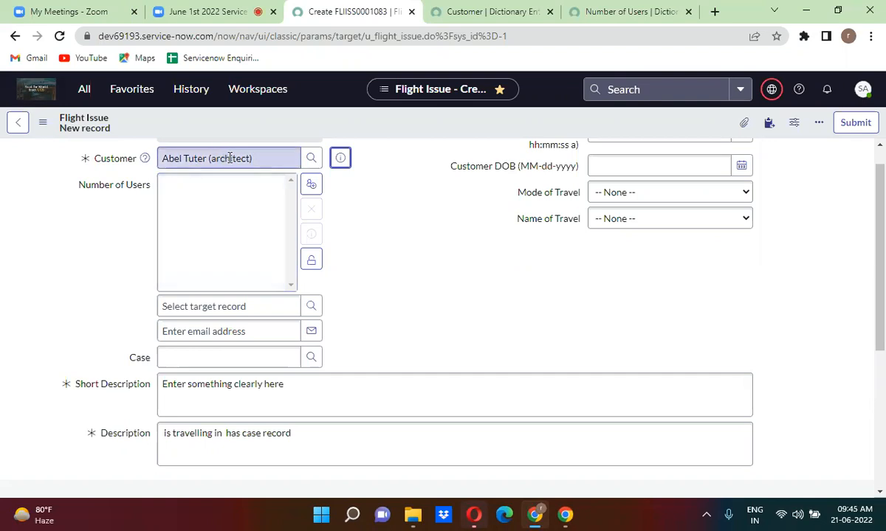
{"action": "left_click", "coordinate": [219, 225]}
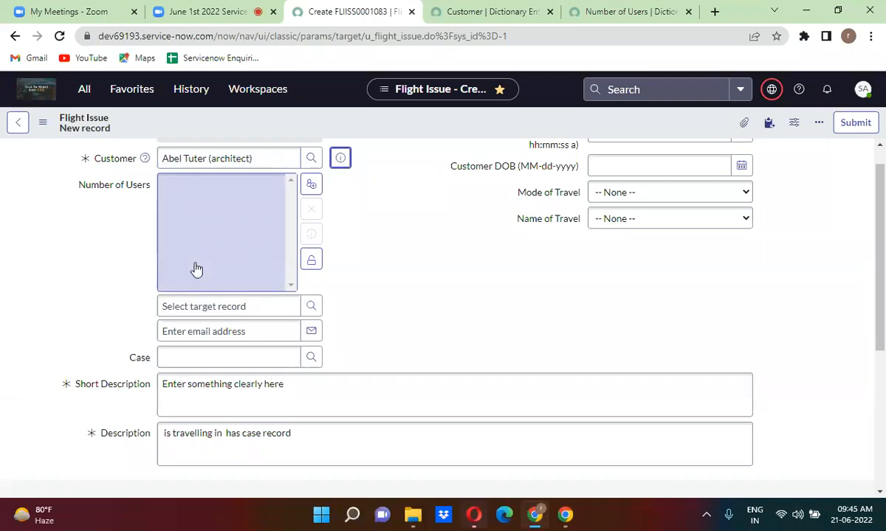
{"action": "left_click", "coordinate": [395, 256]}
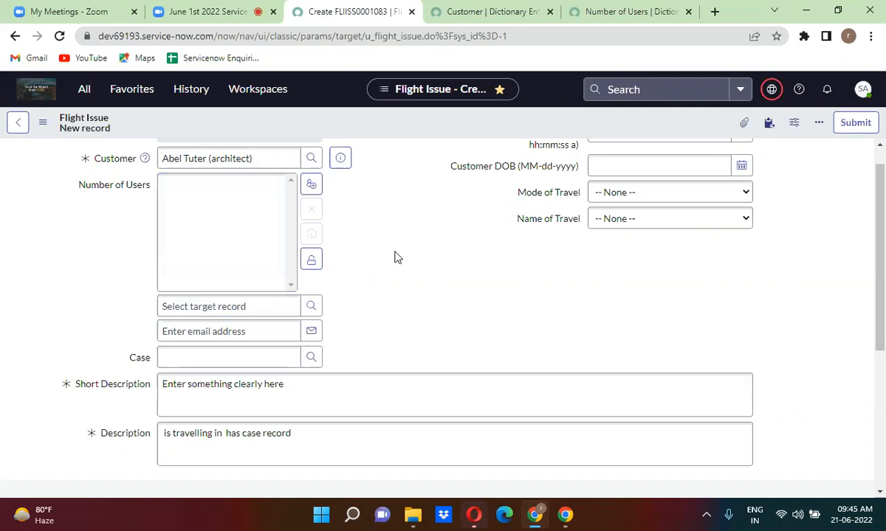
{"action": "left_click", "coordinate": [616, 11]}
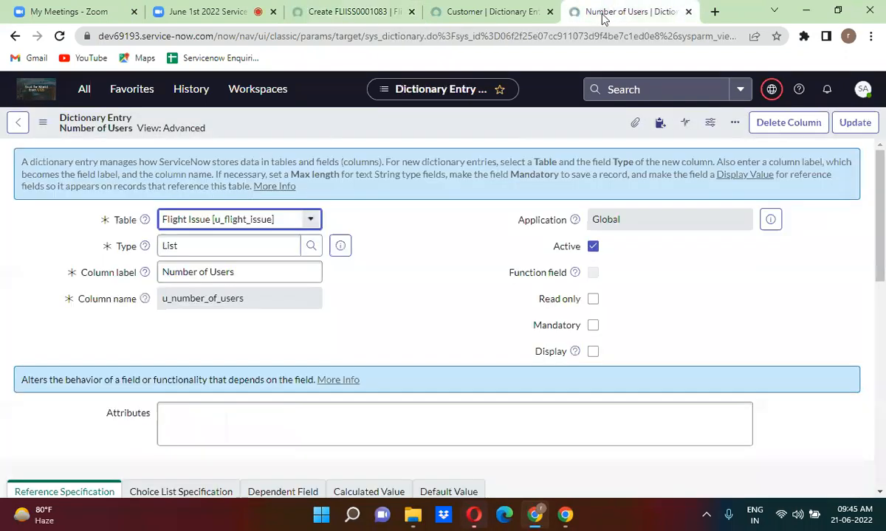
Set an Advanced reference qualifier javascript:'department='+current.u_customer.department and save the dictionary entry.
{"action": "scroll", "coordinate": [344, 296], "scroll_direction": "down", "scroll_amount": 1}
{"action": "scroll", "coordinate": [343, 295], "scroll_direction": "down", "scroll_amount": 3}
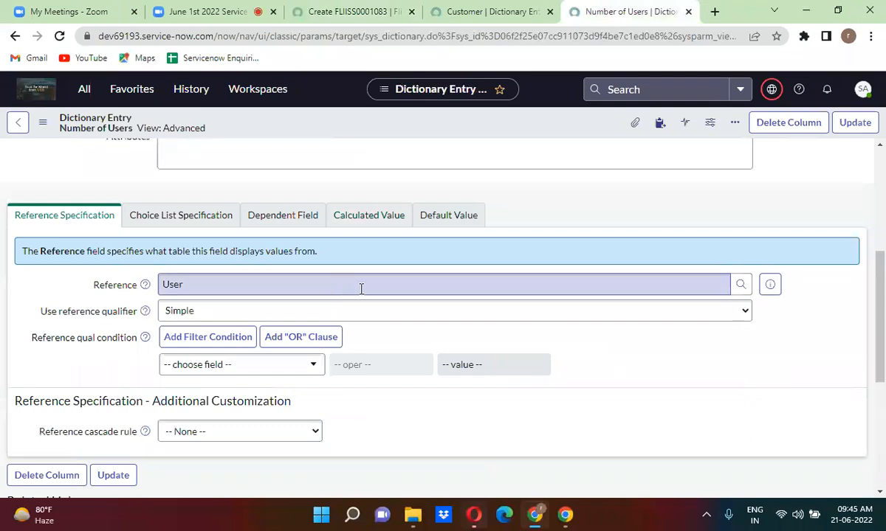
{"action": "left_click", "coordinate": [246, 316]}
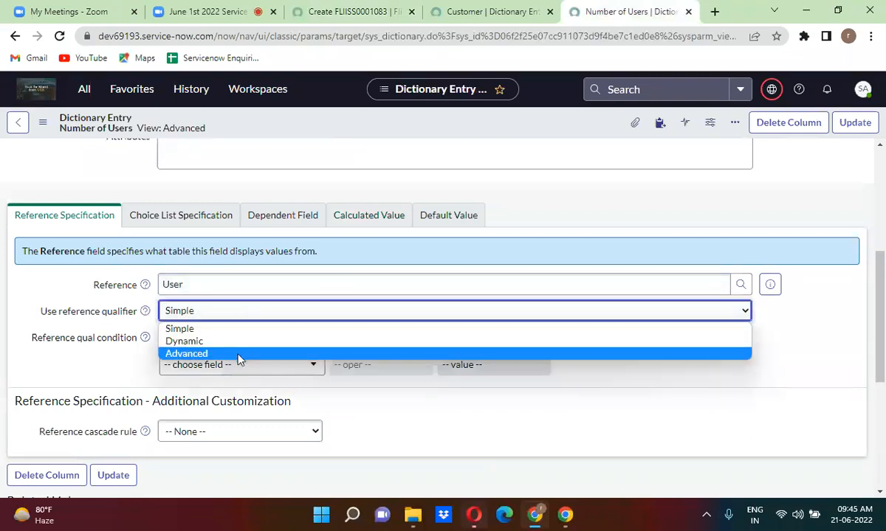
{"action": "left_click", "coordinate": [237, 353]}
{"action": "left_click", "coordinate": [209, 344]}
{"action": "type", "text": "javascript:"}
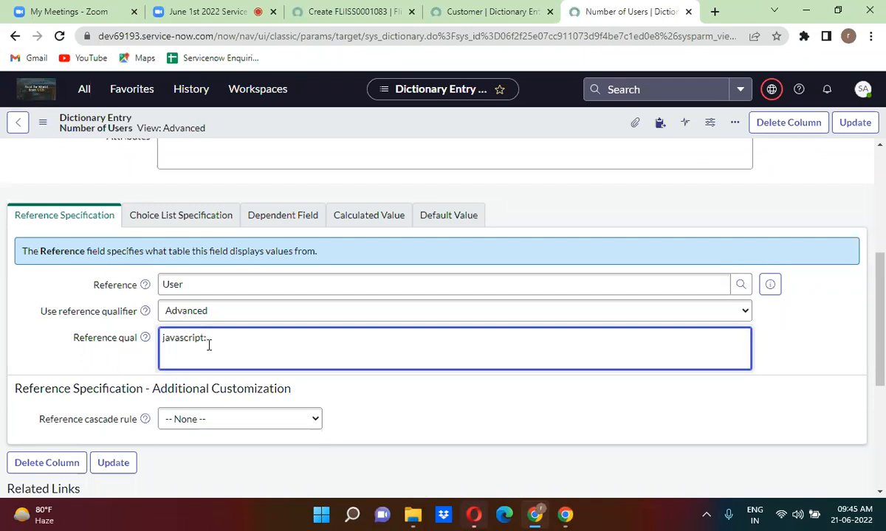
{"action": "type", "text": "'department='+current."}
{"action": "type", "text": "u_customer."}
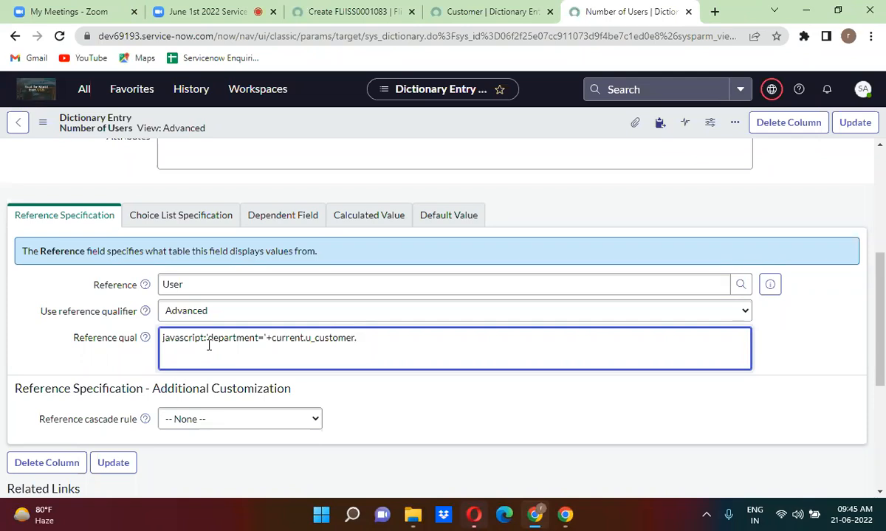
{"action": "type", "text": "department"}
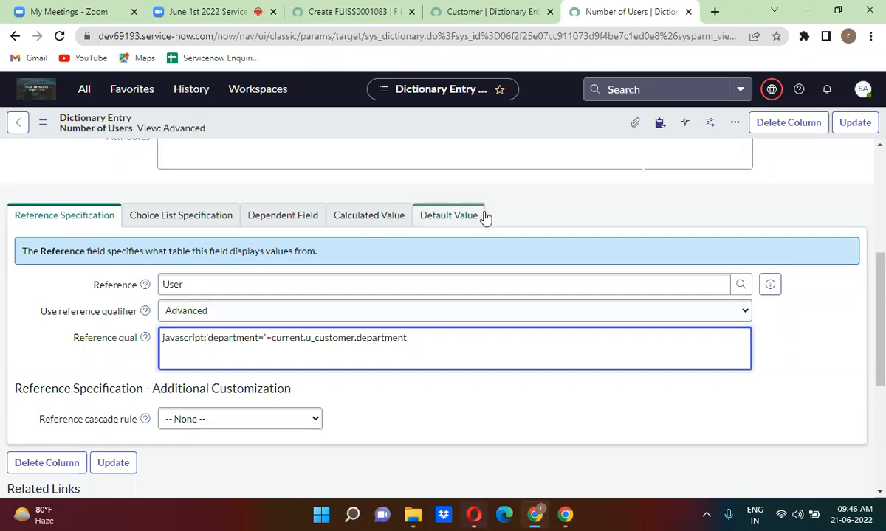
{"action": "right_click", "coordinate": [416, 128]}
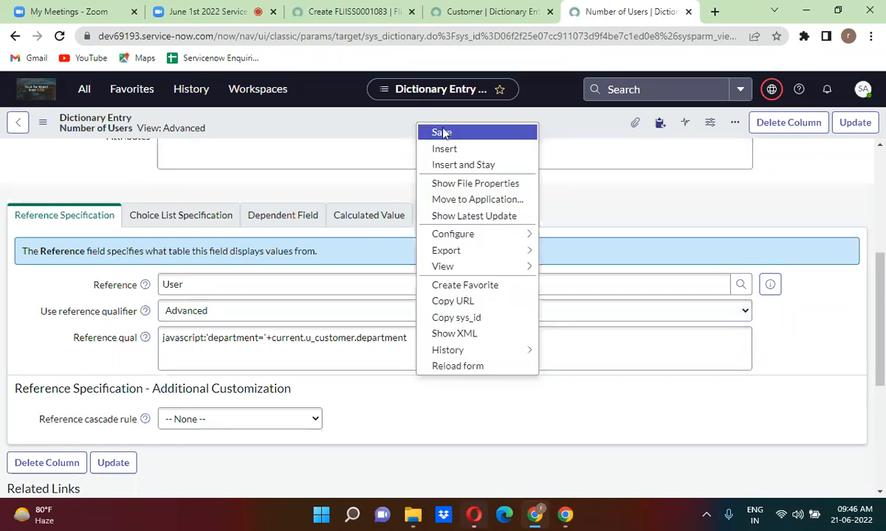
{"action": "left_click", "coordinate": [433, 132]}
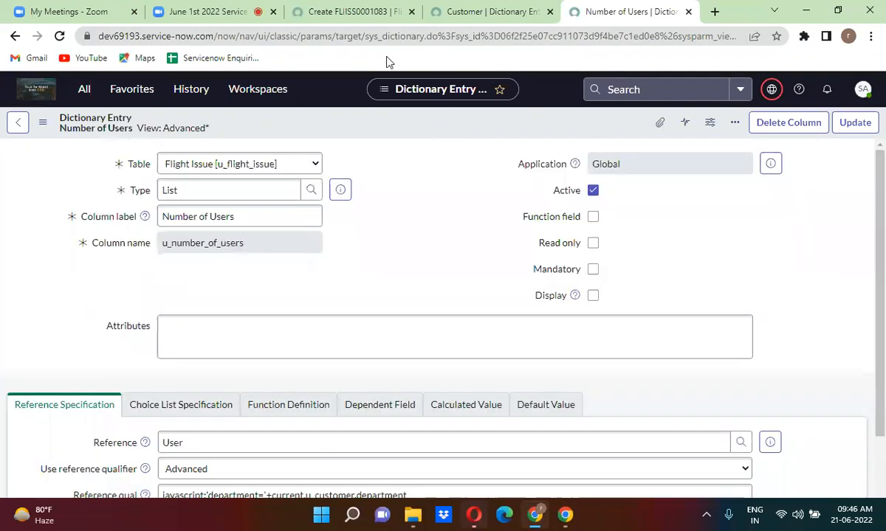
Reload the Flight Issue record form and confirm the reload.
{"action": "left_click", "coordinate": [367, 10]}
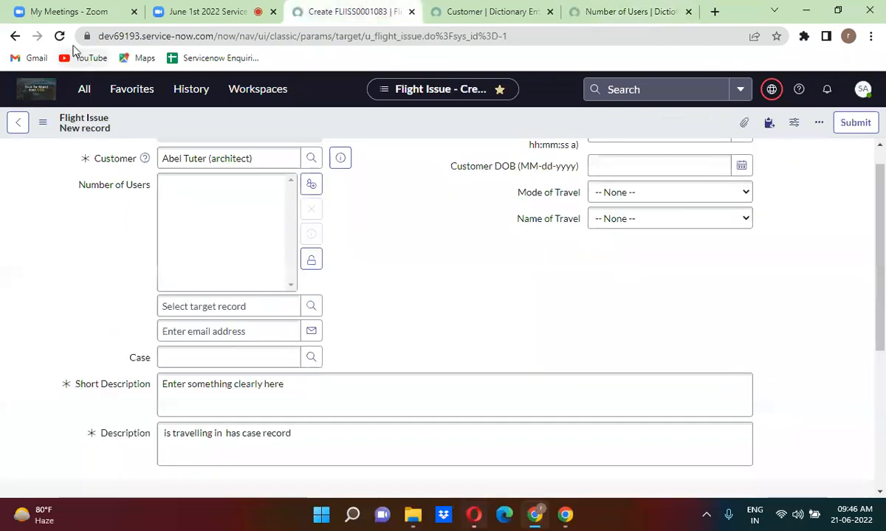
{"action": "left_click", "coordinate": [59, 35]}
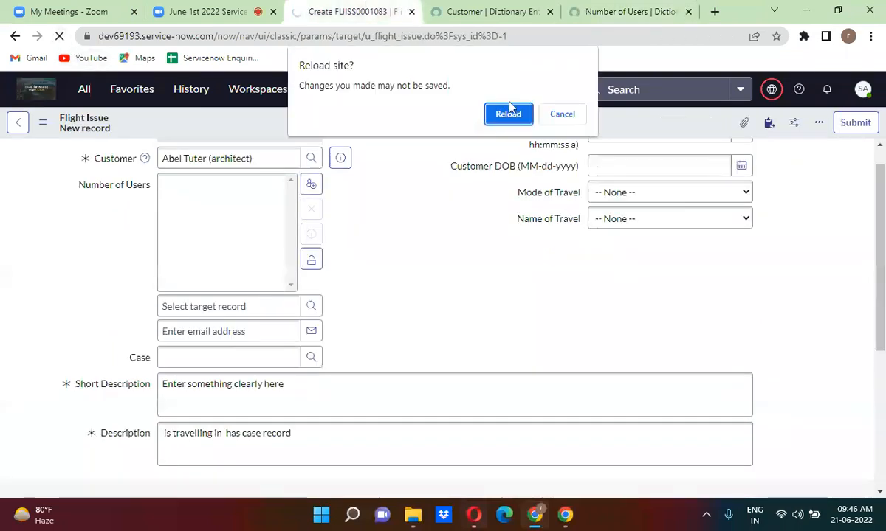
{"action": "left_click", "coordinate": [508, 114]}
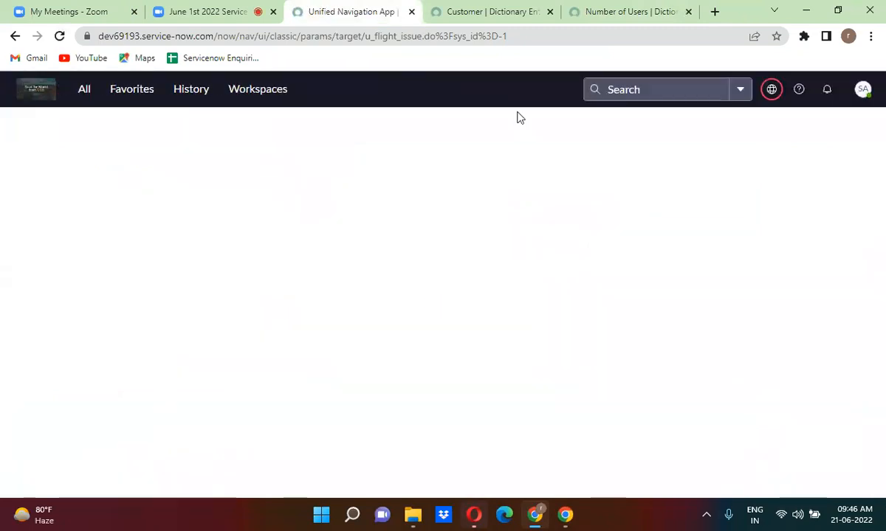
Pick the suggested user as Customer, then unlock Number of Users and open its user lookup.
{"action": "left_click", "coordinate": [223, 186]}
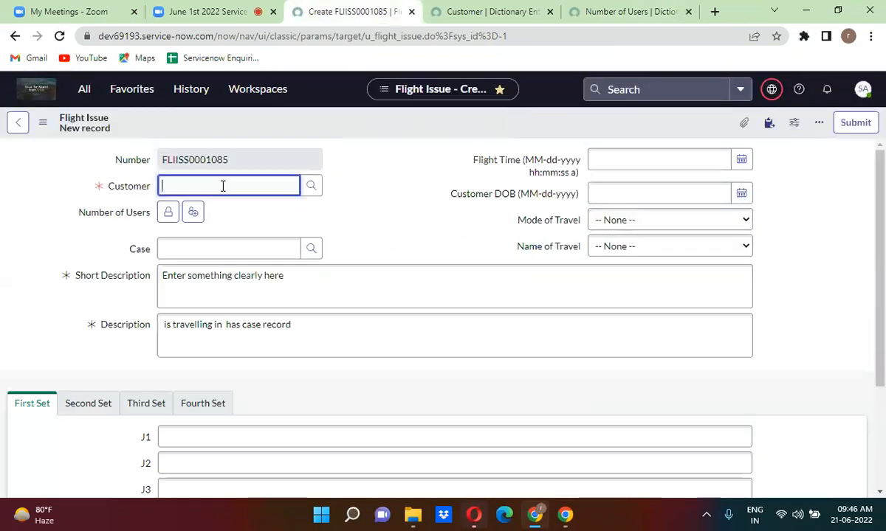
{"action": "type", "text": "abel"}
{"action": "left_click", "coordinate": [218, 223]}
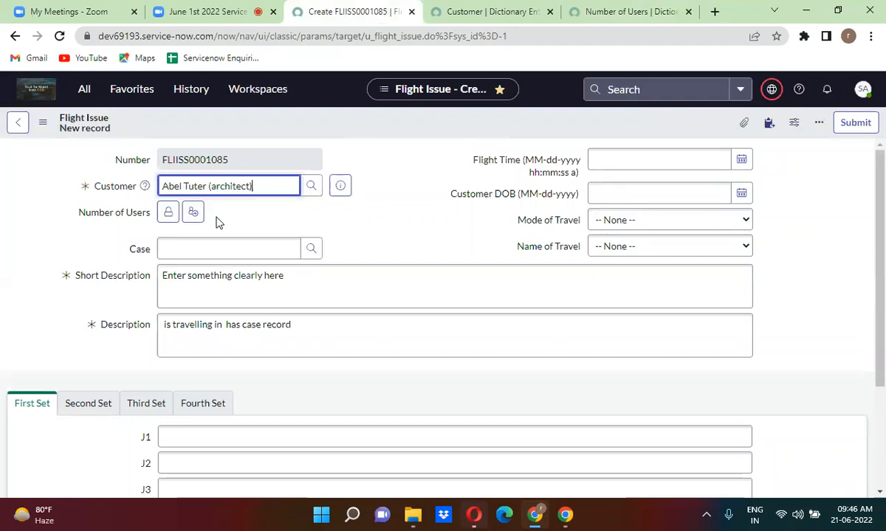
{"action": "left_click", "coordinate": [168, 212]}
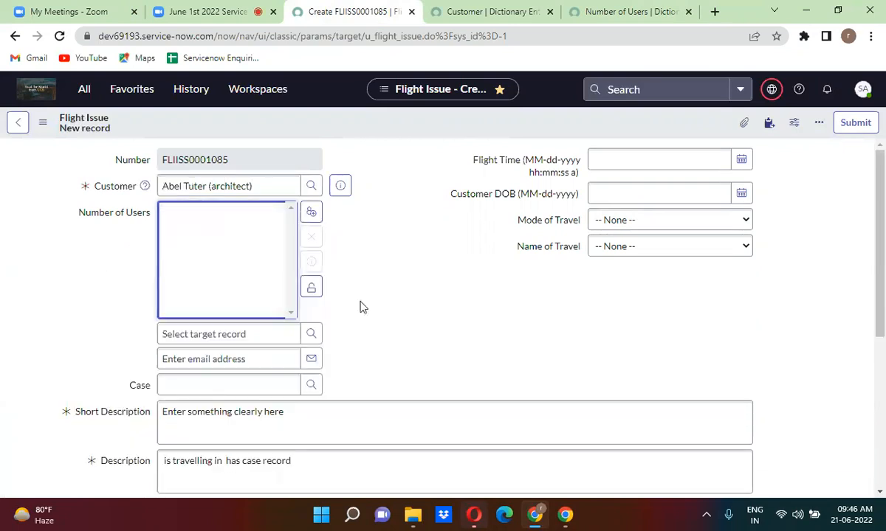
{"action": "left_click", "coordinate": [309, 335]}
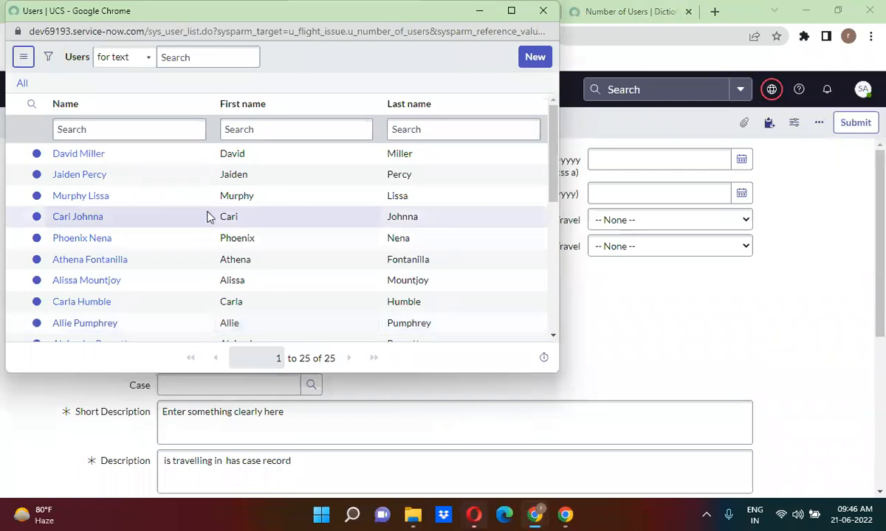
Add a Product Management user to Number of Users and view that user's record.
{"action": "left_click", "coordinate": [78, 218]}
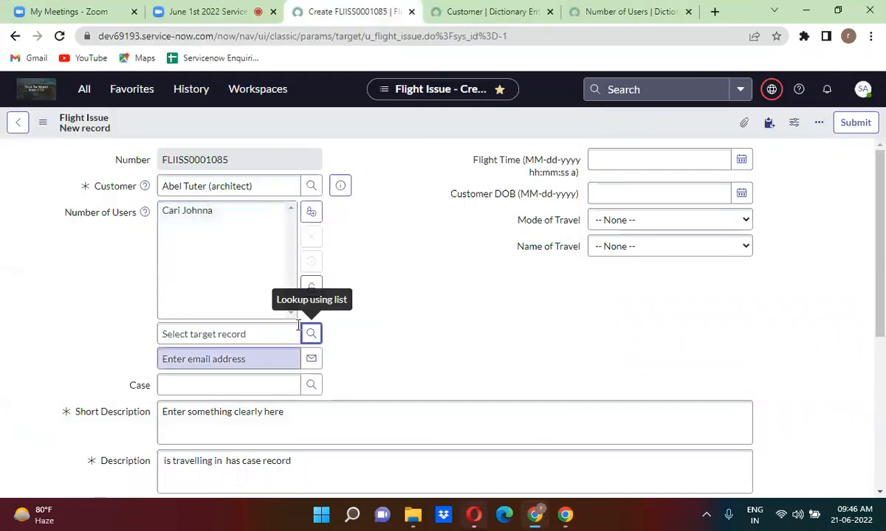
{"action": "left_click", "coordinate": [312, 286]}
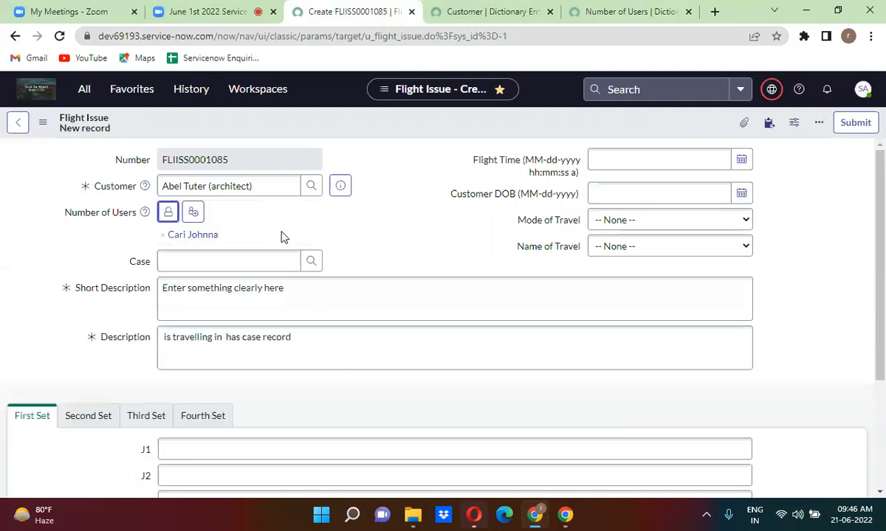
{"action": "left_click", "coordinate": [200, 241]}
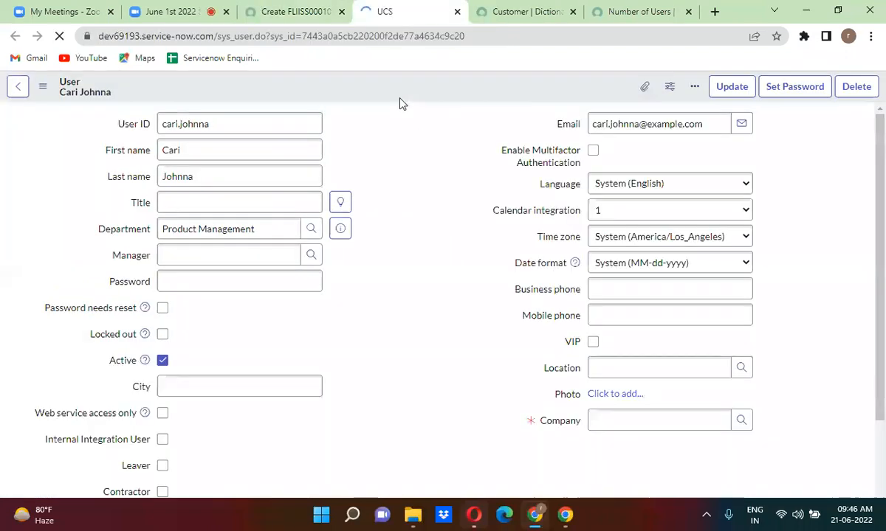
{"action": "left_click", "coordinate": [457, 12]}
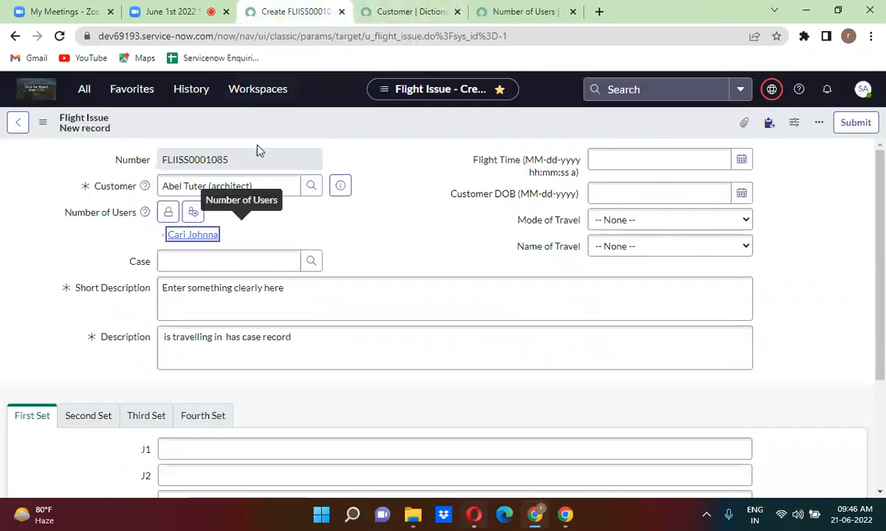
Unlock Number of Users again and bring up the lookup's Name column menu.
{"action": "left_click", "coordinate": [169, 212]}
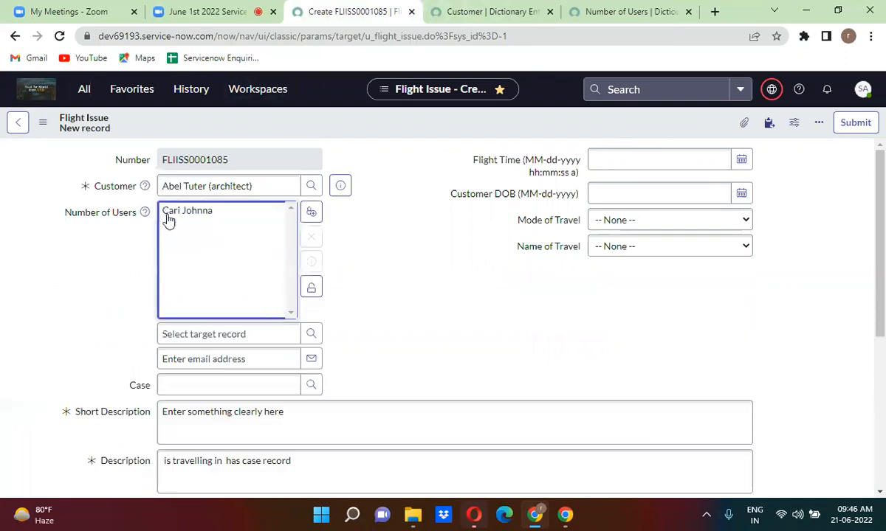
{"action": "left_click", "coordinate": [310, 333]}
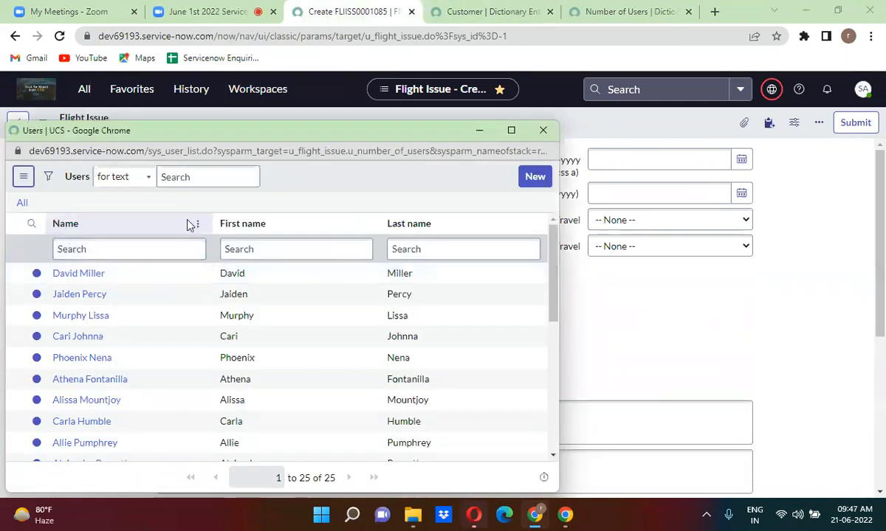
{"action": "left_click", "coordinate": [198, 226]}
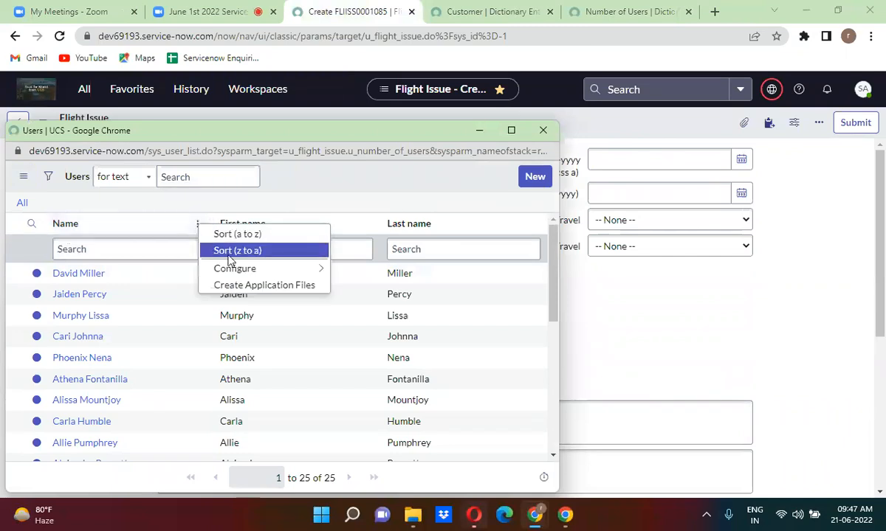
Add Department to the user lookup's list layout, save it, and close the lookup.
{"action": "mouse_move", "coordinate": [296, 270]}
{"action": "left_click", "coordinate": [361, 269]}
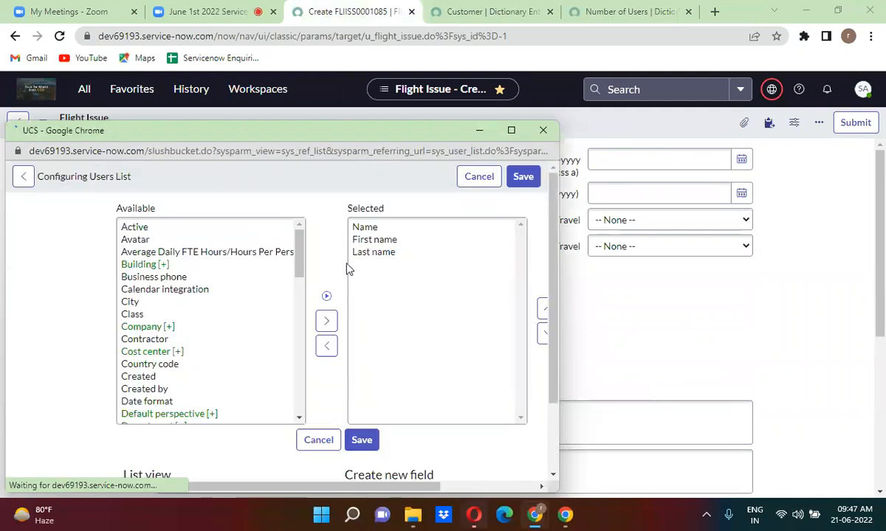
{"action": "key", "text": "d"}
{"action": "key", "text": "d"}
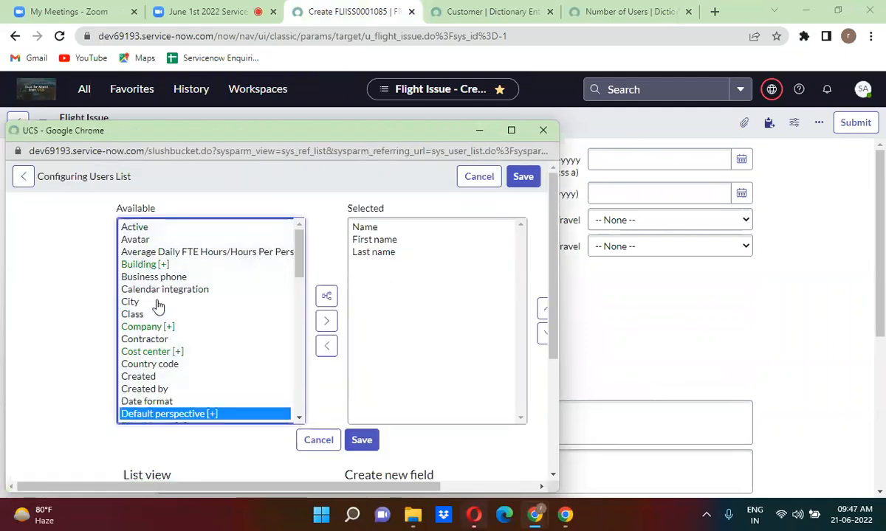
{"action": "left_click", "coordinate": [298, 418]}
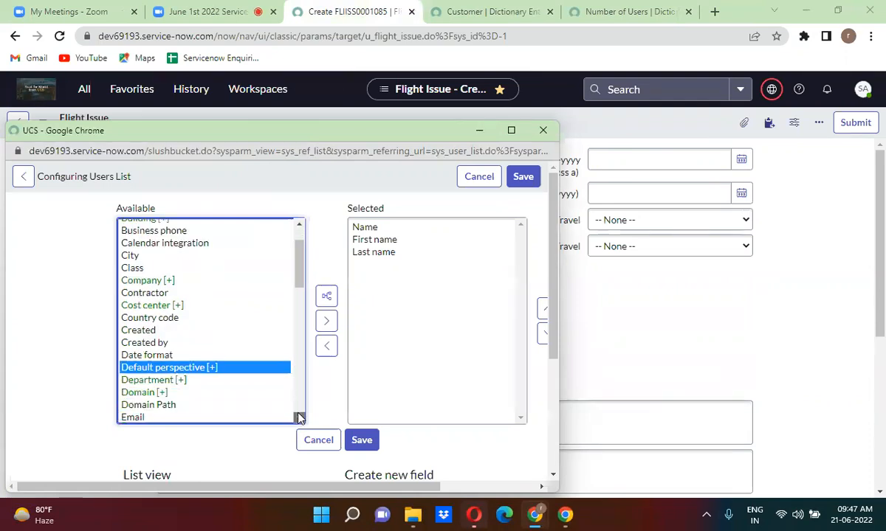
{"action": "double_click", "coordinate": [183, 345]}
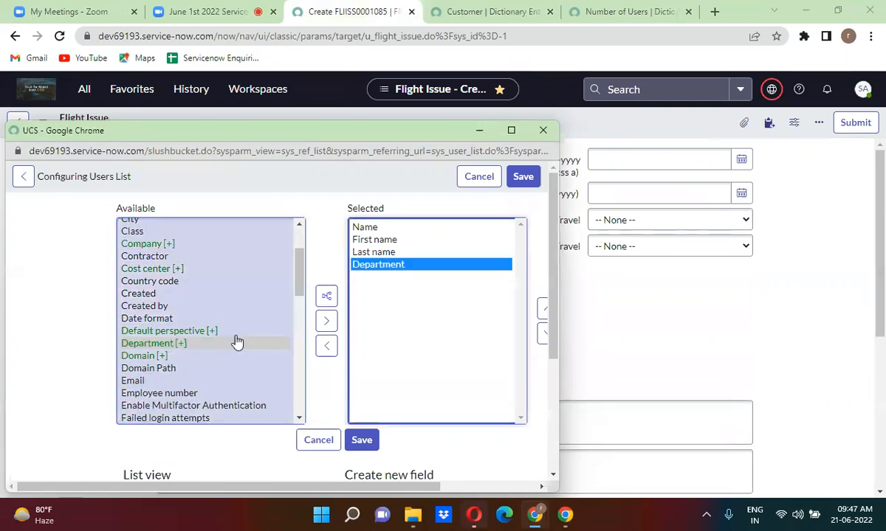
{"action": "left_click", "coordinate": [361, 440]}
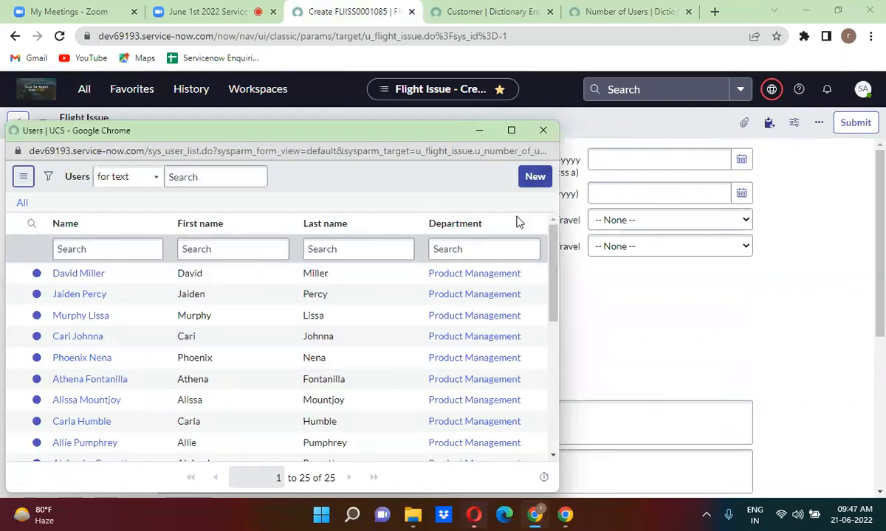
{"action": "left_click", "coordinate": [548, 130]}
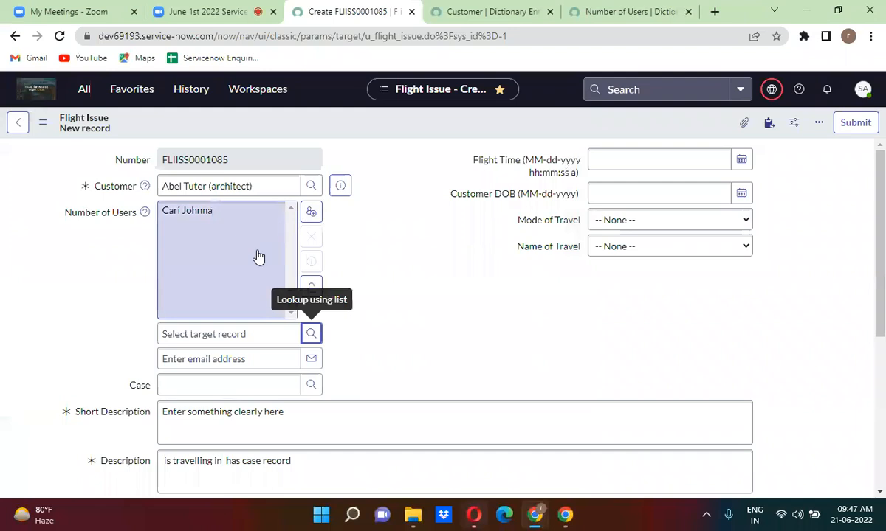
Review the user lookup list once more, then close it.
{"action": "left_click", "coordinate": [313, 335]}
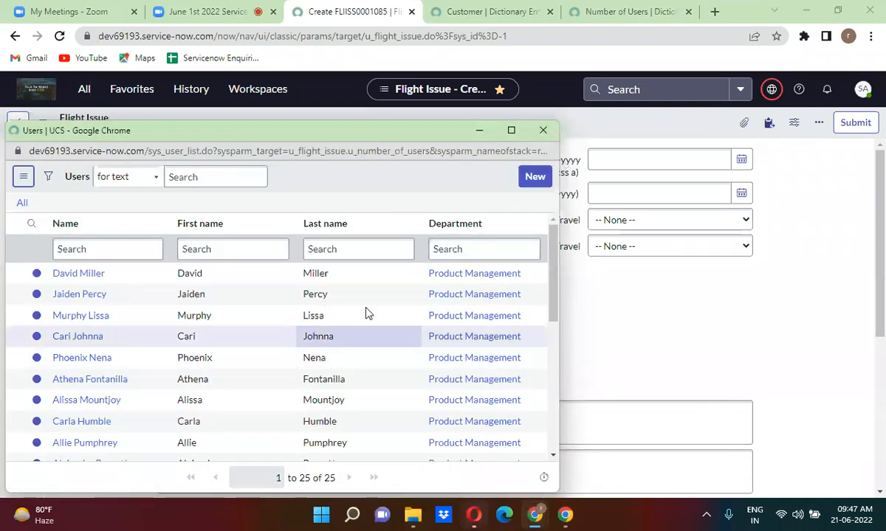
{"action": "left_click_drag", "start_coordinate": [554, 241], "coordinate": [550, 214]}
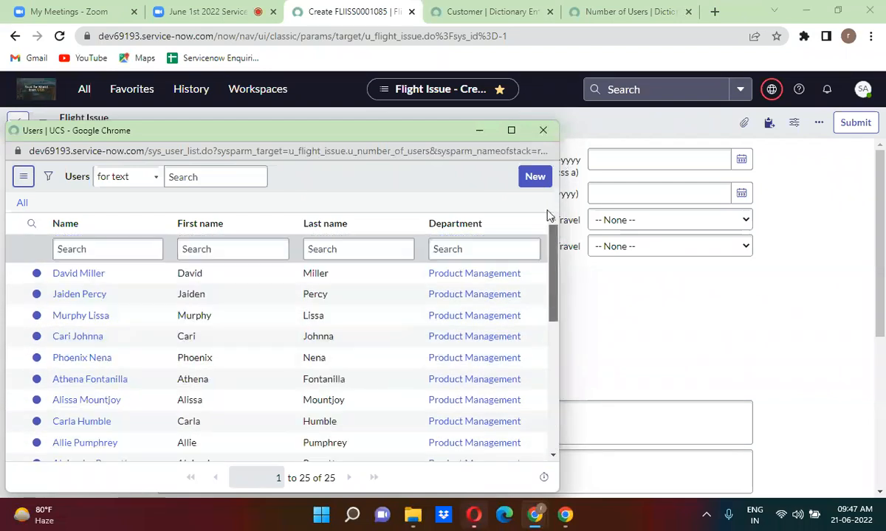
{"action": "left_click", "coordinate": [553, 134]}
Clear the Customer, remove the added user from Number of Users, and choose System Administrator.
{"action": "left_click", "coordinate": [267, 185]}
{"action": "key", "text": "ctrl+a"}
{"action": "key", "text": "BackSpace"}
{"action": "left_click", "coordinate": [199, 216]}
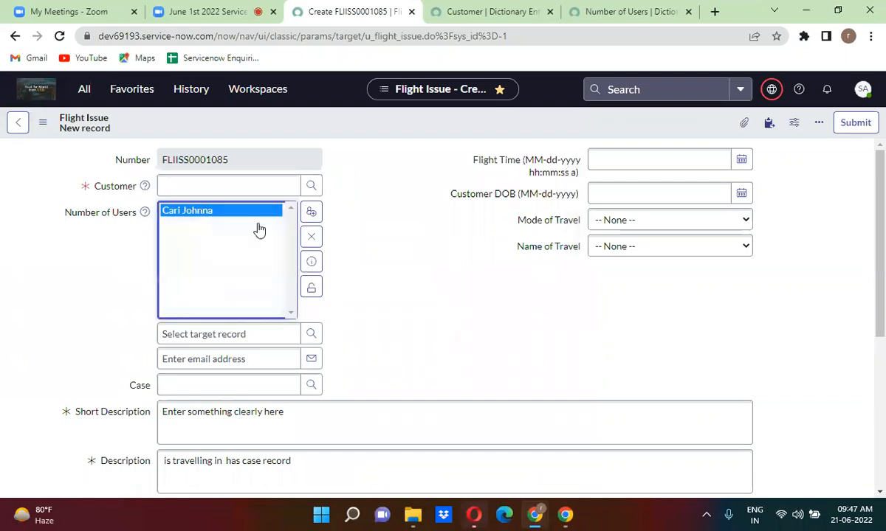
{"action": "left_click", "coordinate": [311, 236]}
{"action": "left_click", "coordinate": [219, 182]}
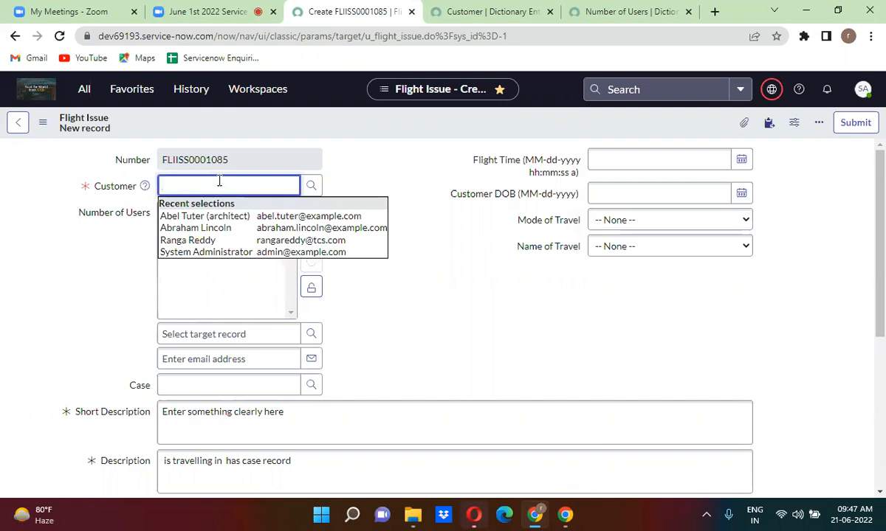
{"action": "left_click", "coordinate": [214, 253]}
Preview System Administrator's details, confirm the lookup now offers only HR users, and lock the list.
{"action": "left_click", "coordinate": [347, 186]}
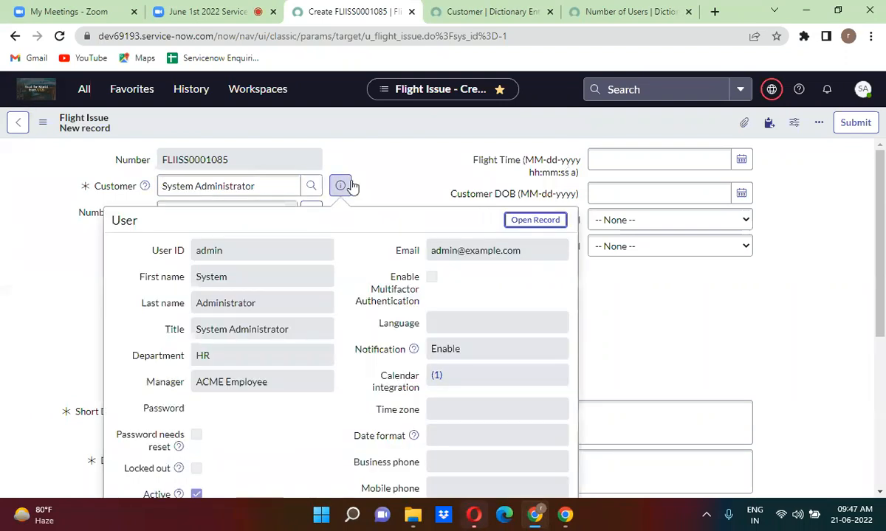
{"action": "left_click", "coordinate": [366, 175]}
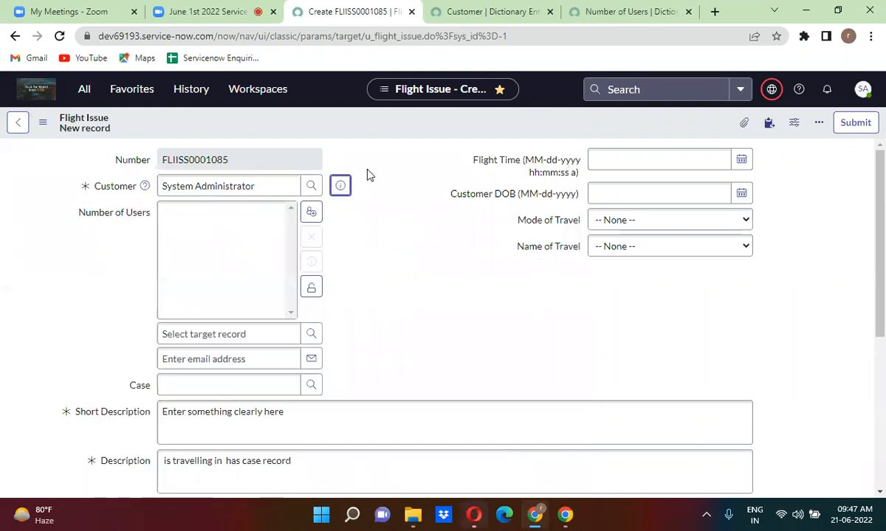
{"action": "left_click", "coordinate": [311, 335]}
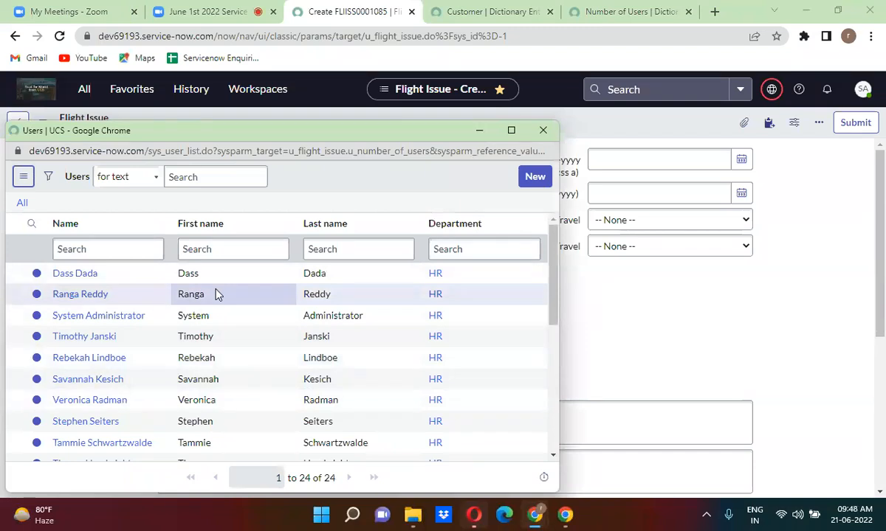
{"action": "left_click", "coordinate": [547, 130]}
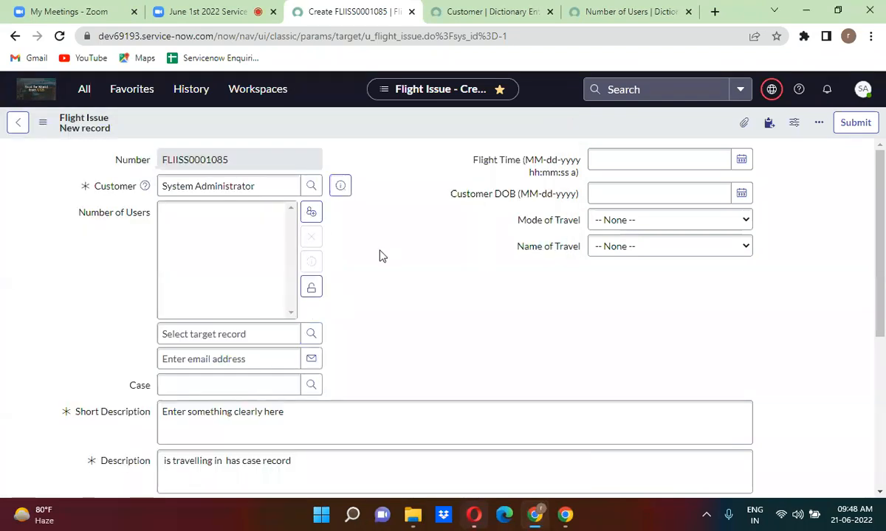
{"action": "left_click", "coordinate": [321, 292]}
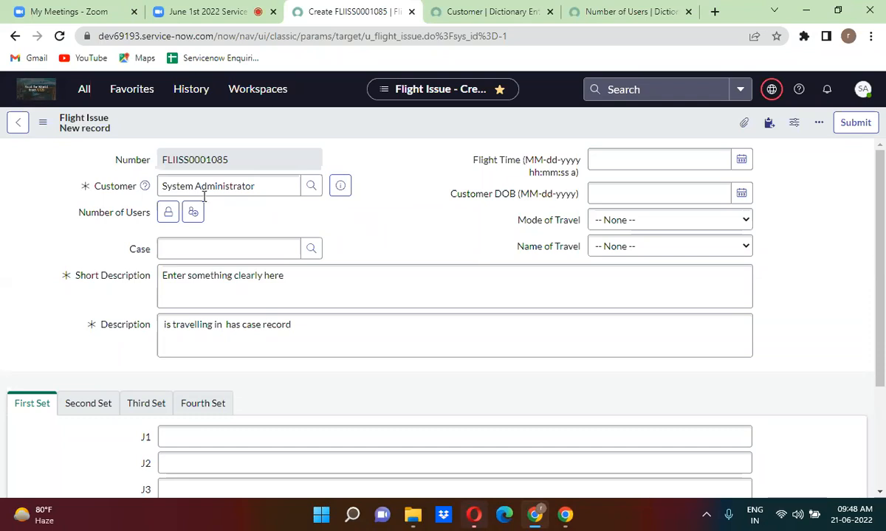
Go to the 'Number of Users | Dictionary Entry' browser tab.
{"action": "left_click", "coordinate": [587, 16]}
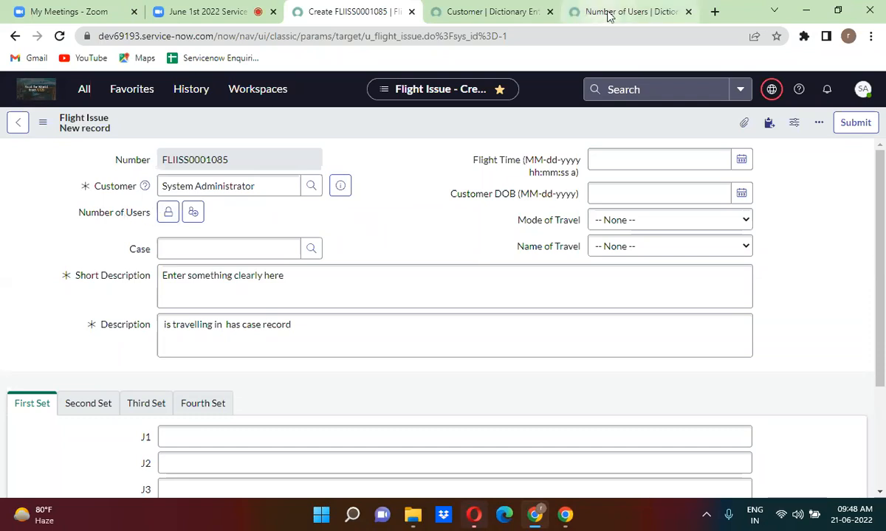
Scroll to the Reference Specification settings, then go back to the 'Create FLIISS0001085' tab.
{"action": "scroll", "coordinate": [436, 251], "scroll_direction": "down", "scroll_amount": 1}
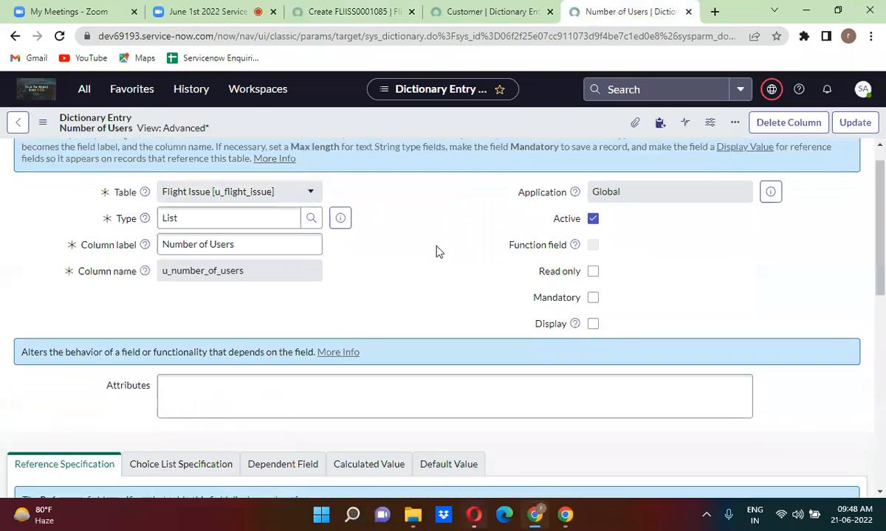
{"action": "scroll", "coordinate": [436, 252], "scroll_direction": "down", "scroll_amount": 3}
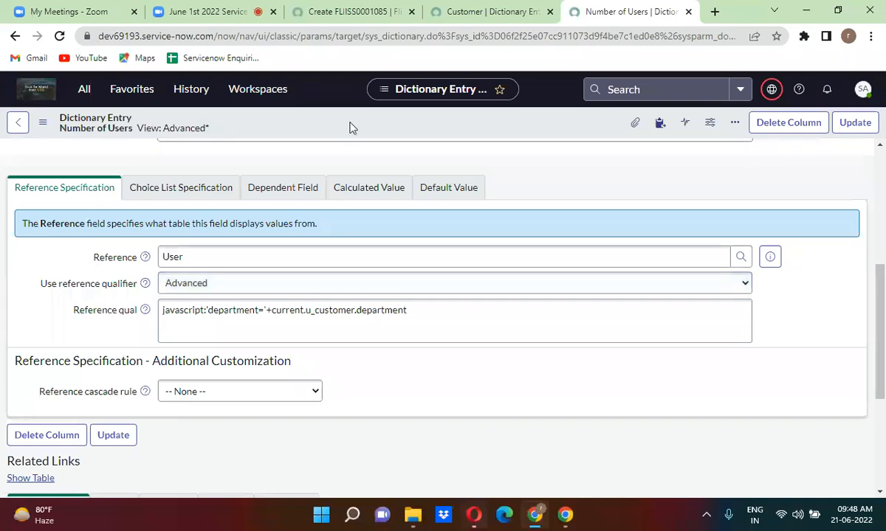
{"action": "left_click", "coordinate": [351, 17]}
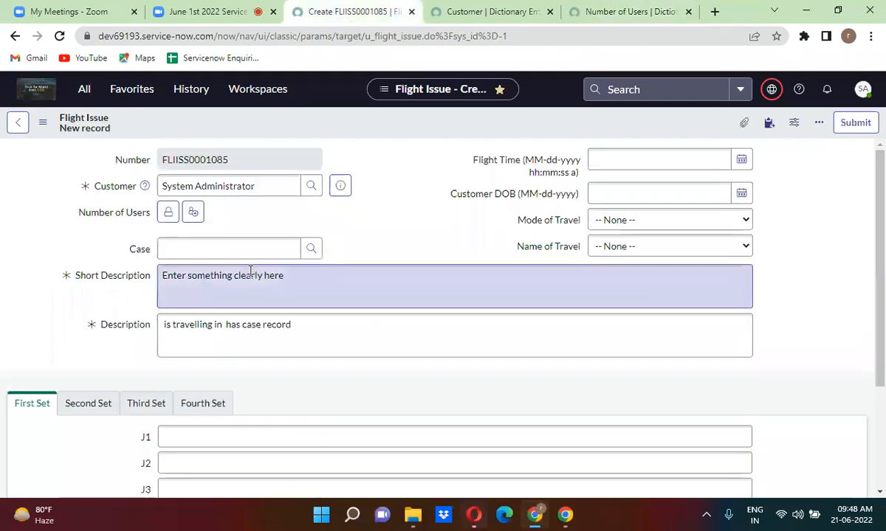
{"action": "left_click", "coordinate": [169, 212]}
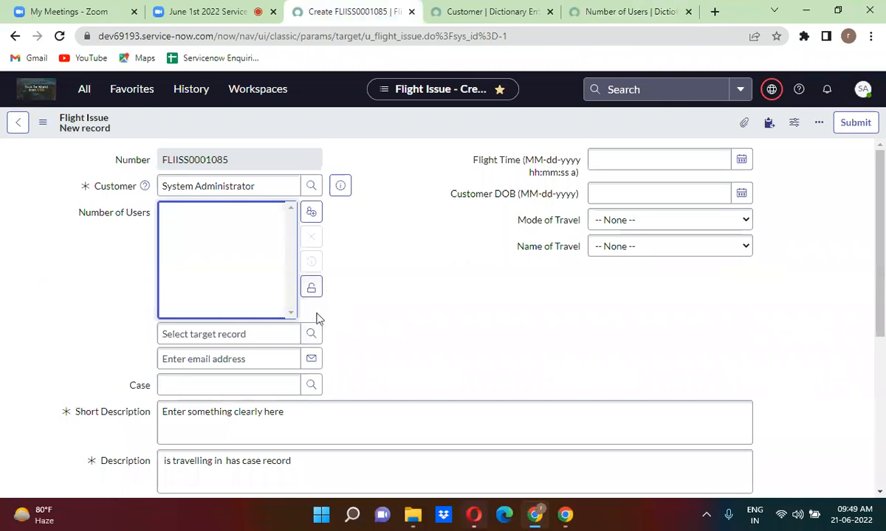
{"action": "left_click", "coordinate": [311, 289]}
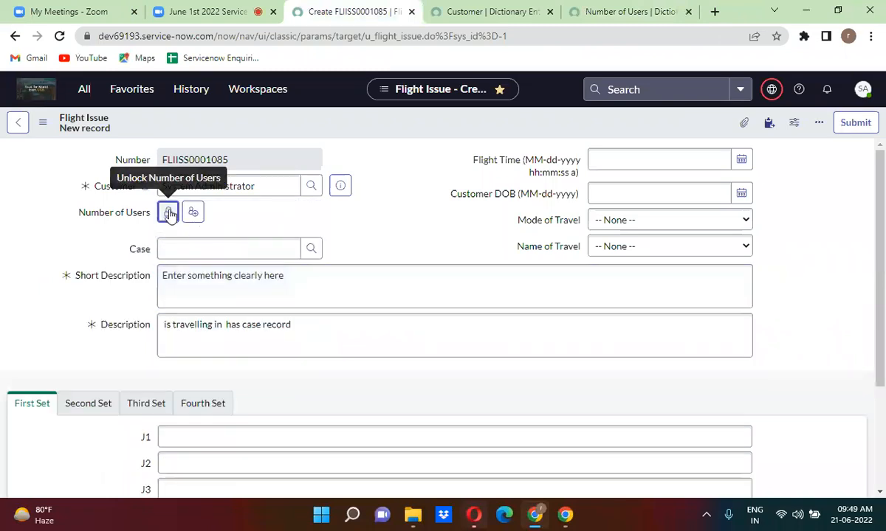
{"action": "left_click", "coordinate": [168, 212]}
{"action": "left_click", "coordinate": [311, 288]}
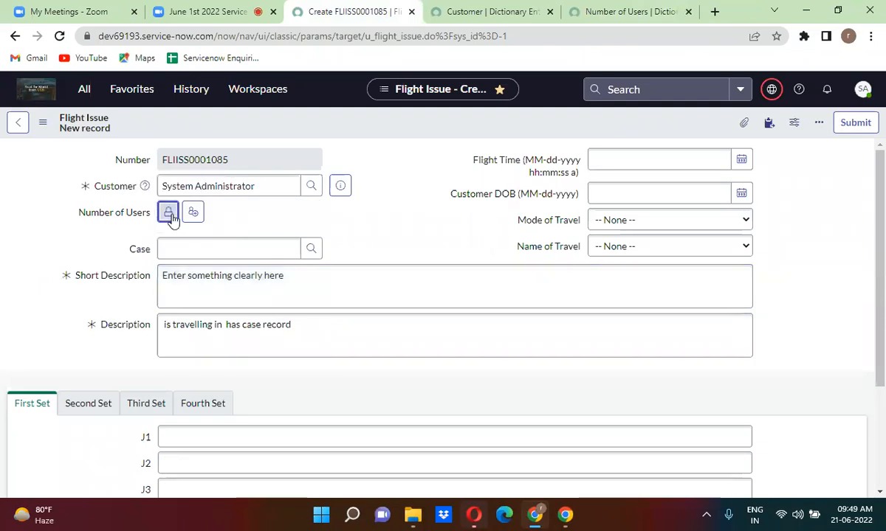
{"action": "left_click", "coordinate": [169, 214]}
{"action": "left_click", "coordinate": [311, 288]}
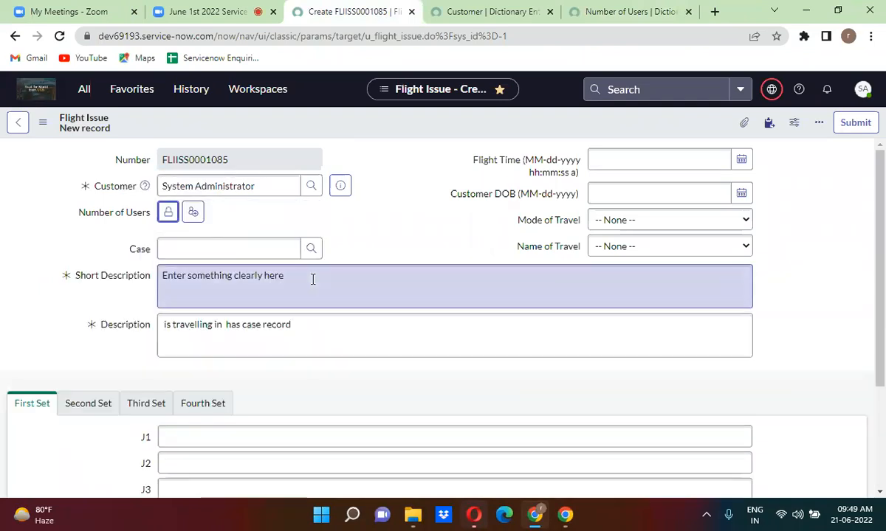
{"action": "left_click", "coordinate": [256, 189]}
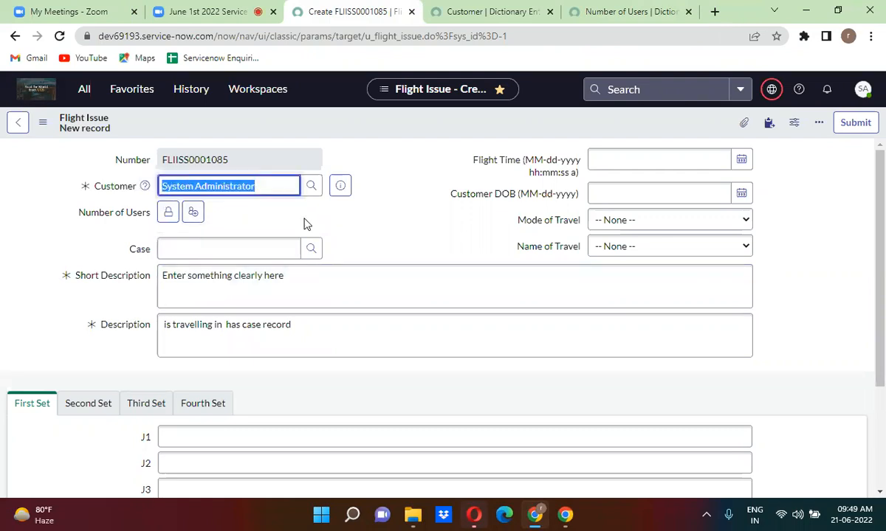
{"action": "left_click", "coordinate": [285, 205]}
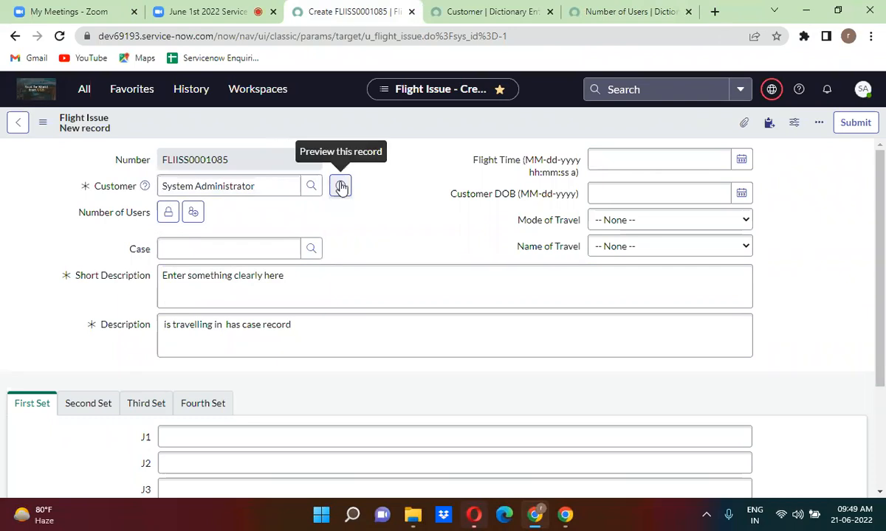
{"action": "left_click", "coordinate": [168, 212]}
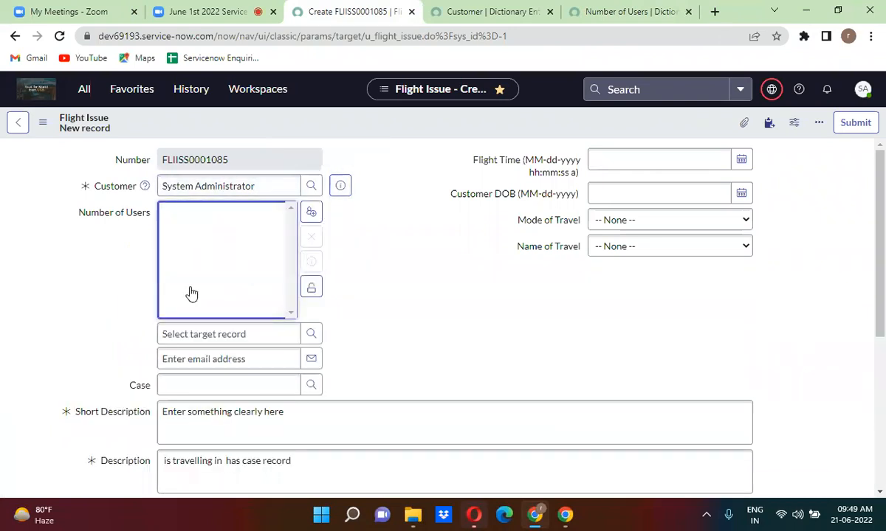
{"action": "left_click", "coordinate": [310, 293]}
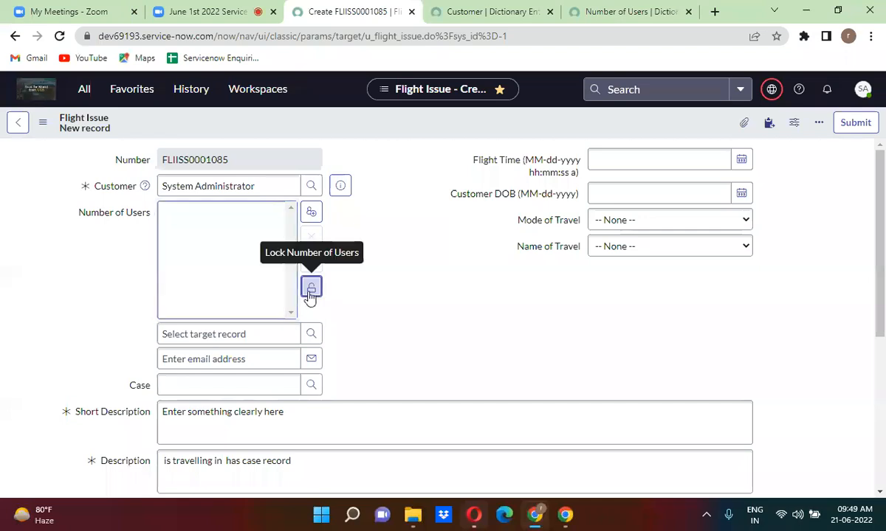
{"action": "left_click", "coordinate": [310, 290]}
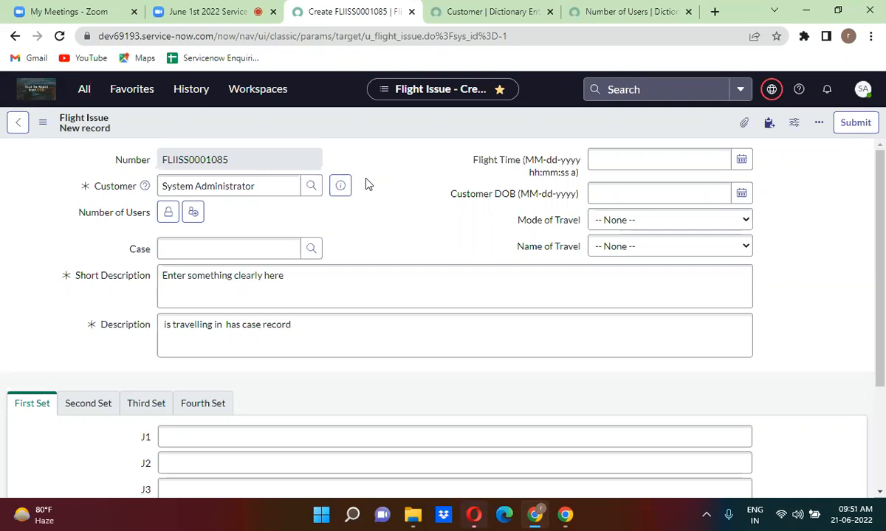
{"action": "left_click", "coordinate": [83, 92]}
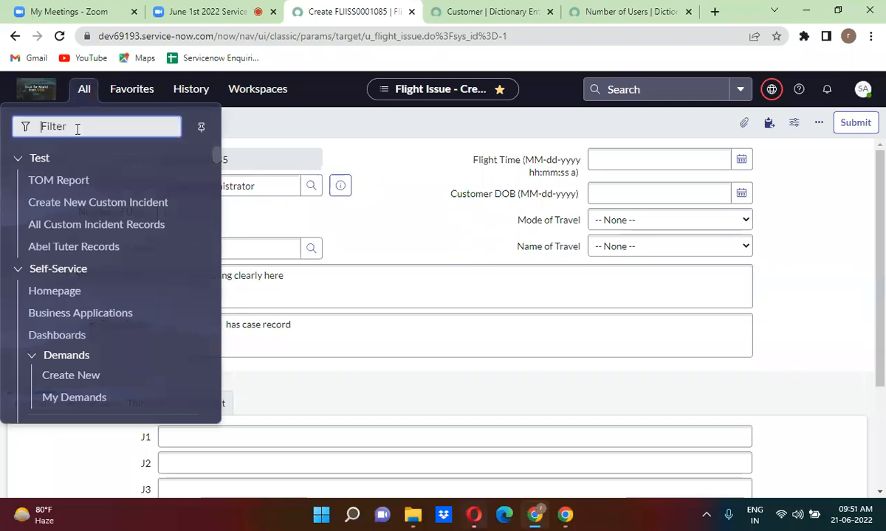
Filter the navigator for 'tables' and open System Definition > Tables in a new tab.
{"action": "type", "text": "tabl"}
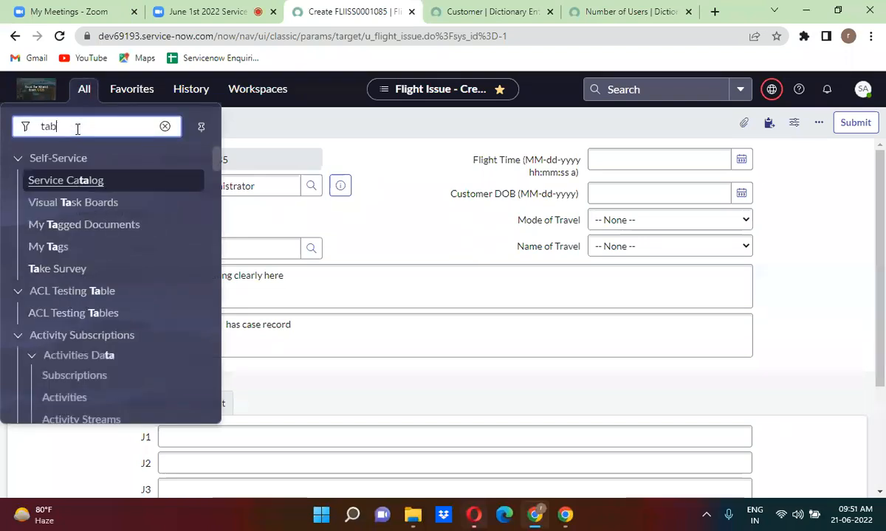
{"action": "type", "text": "es"}
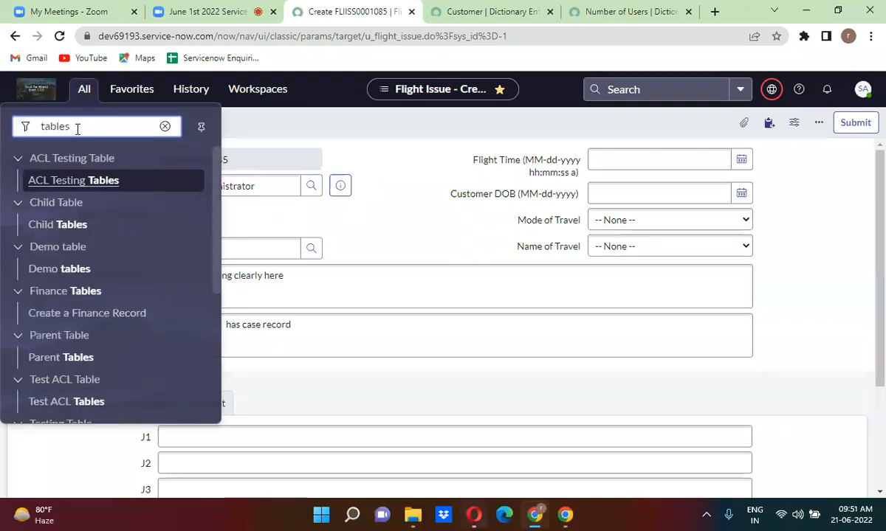
{"action": "left_click", "coordinate": [218, 314]}
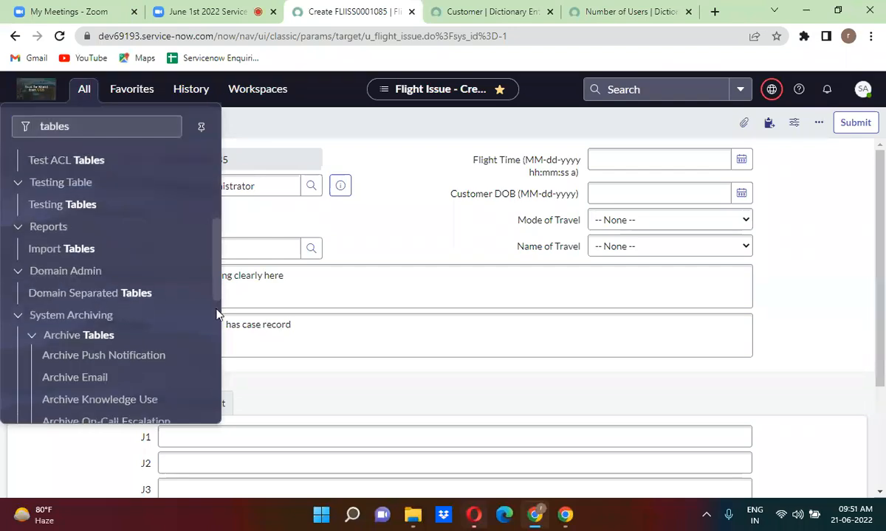
{"action": "left_click", "coordinate": [217, 334]}
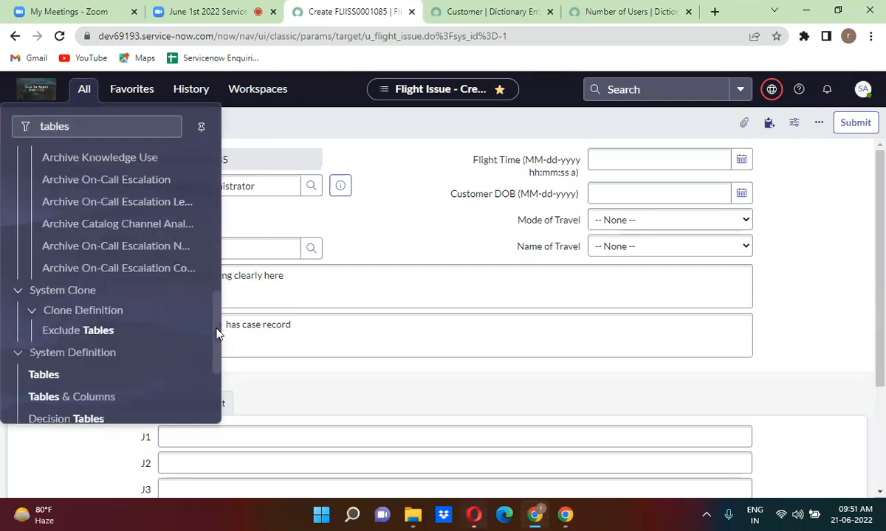
{"action": "right_click", "coordinate": [45, 375]}
{"action": "left_click", "coordinate": [103, 244]}
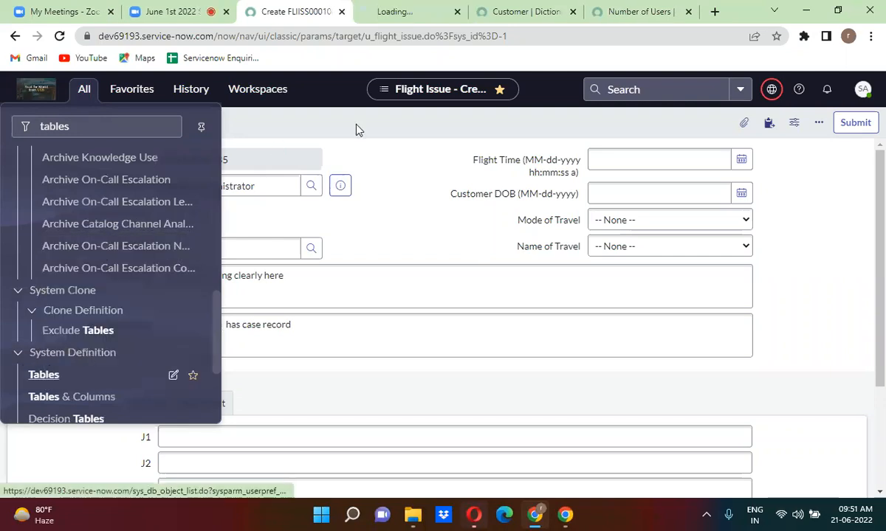
{"action": "left_click", "coordinate": [396, 12]}
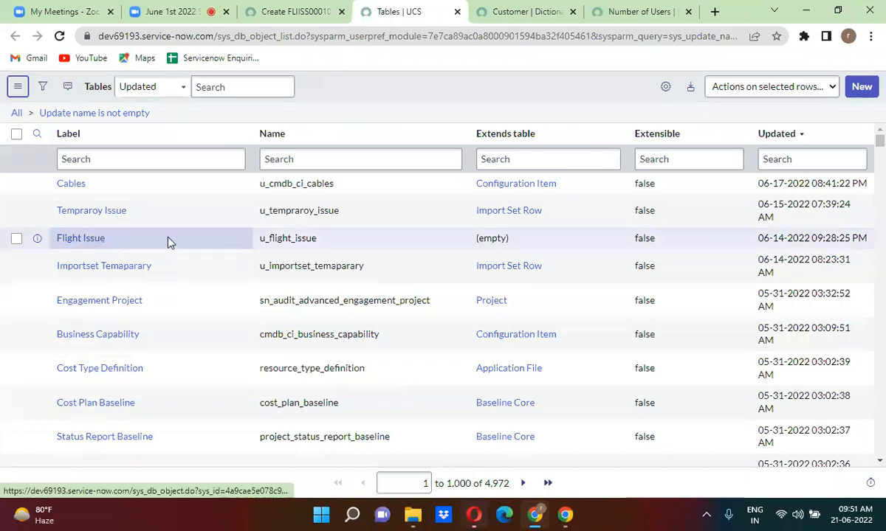
Open the Flight Issue table definition in a new tab, scan its columns, then start a new table.
{"action": "right_click", "coordinate": [39, 239]}
{"action": "left_click", "coordinate": [60, 253]}
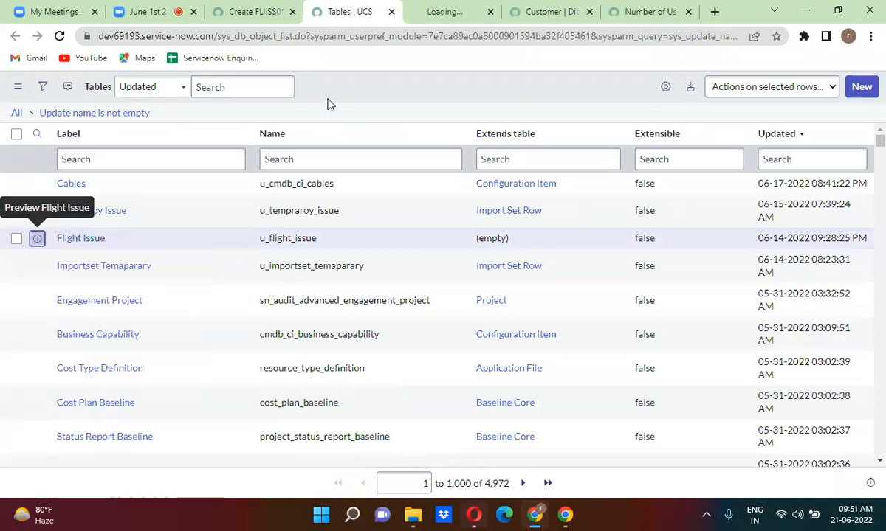
{"action": "left_click", "coordinate": [453, 16]}
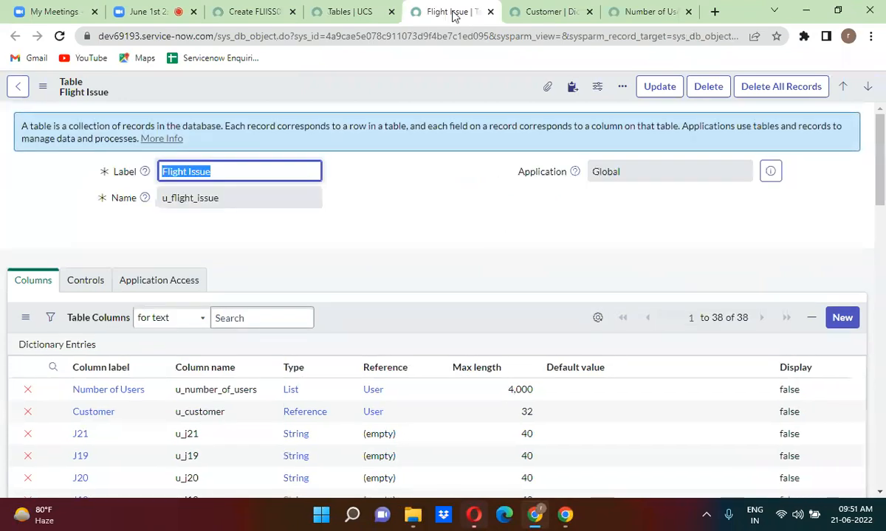
{"action": "left_click", "coordinate": [375, 185]}
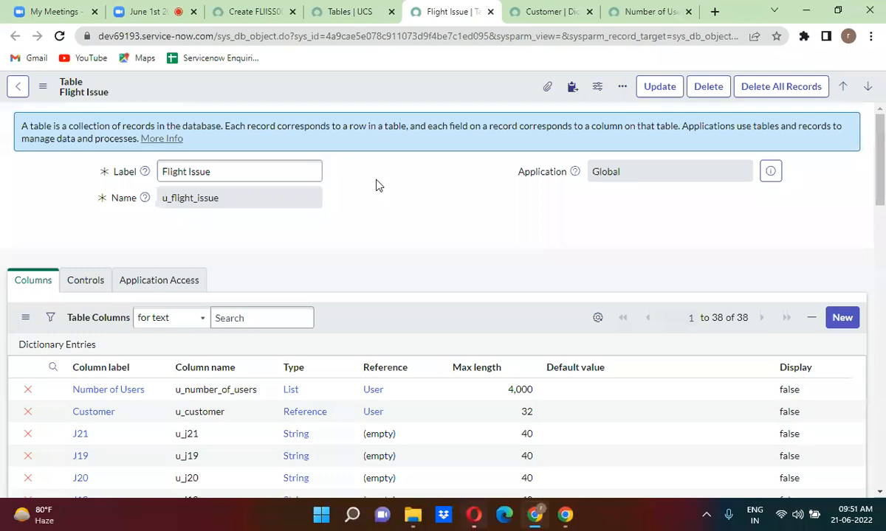
{"action": "scroll", "coordinate": [376, 185], "scroll_direction": "down", "scroll_amount": 1}
{"action": "scroll", "coordinate": [375, 185], "scroll_direction": "down", "scroll_amount": 8}
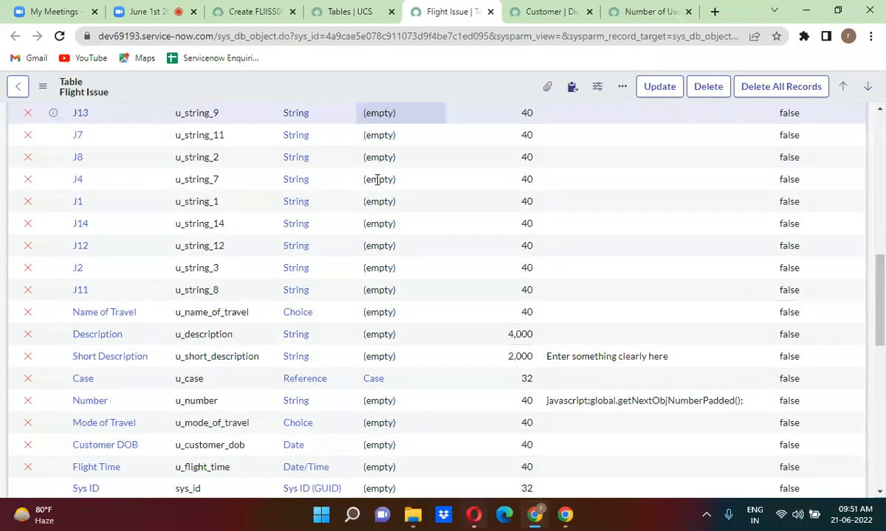
{"action": "scroll", "coordinate": [376, 185], "scroll_direction": "up", "scroll_amount": 10}
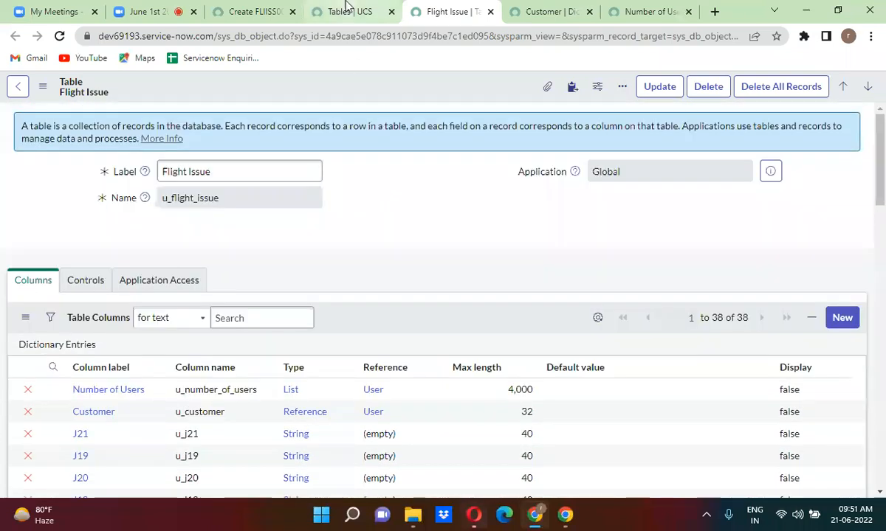
{"action": "left_click", "coordinate": [347, 8]}
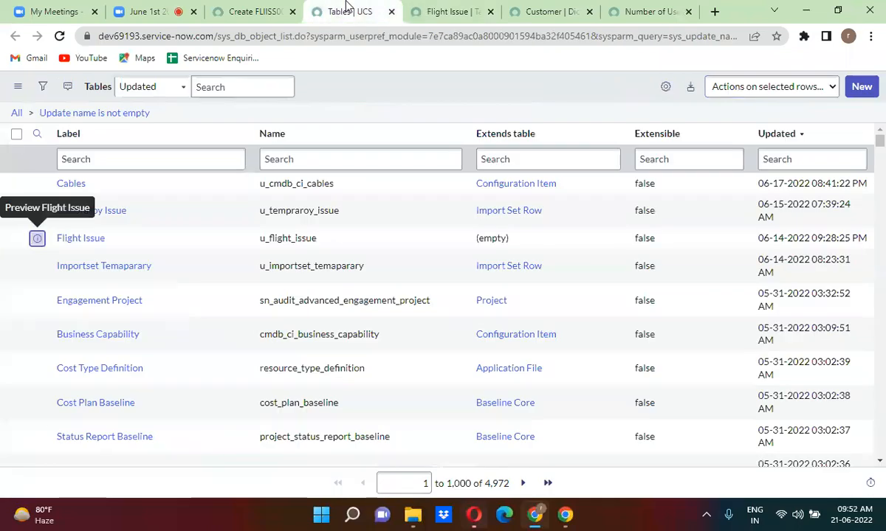
{"action": "left_click", "coordinate": [861, 87]}
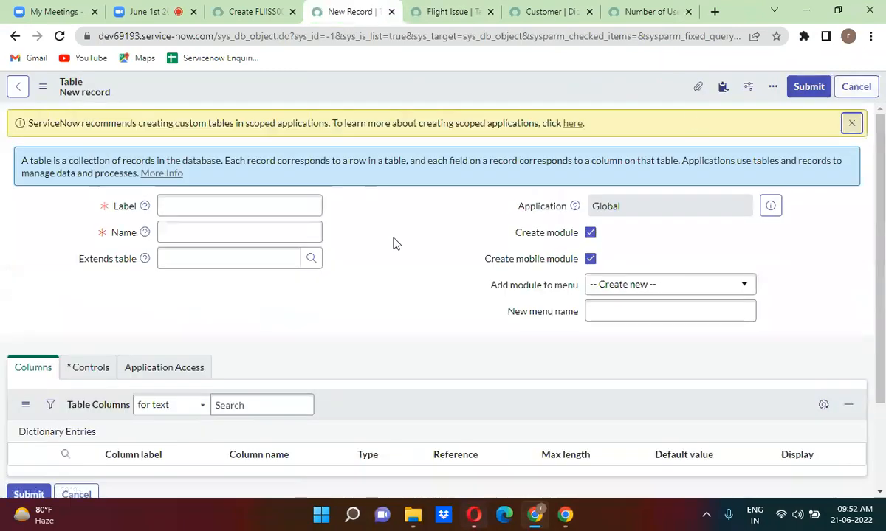
Enter the label 'Flight Issue Task' so Name u_flight_issue_task and the new menu name auto-fill.
{"action": "left_click", "coordinate": [237, 208]}
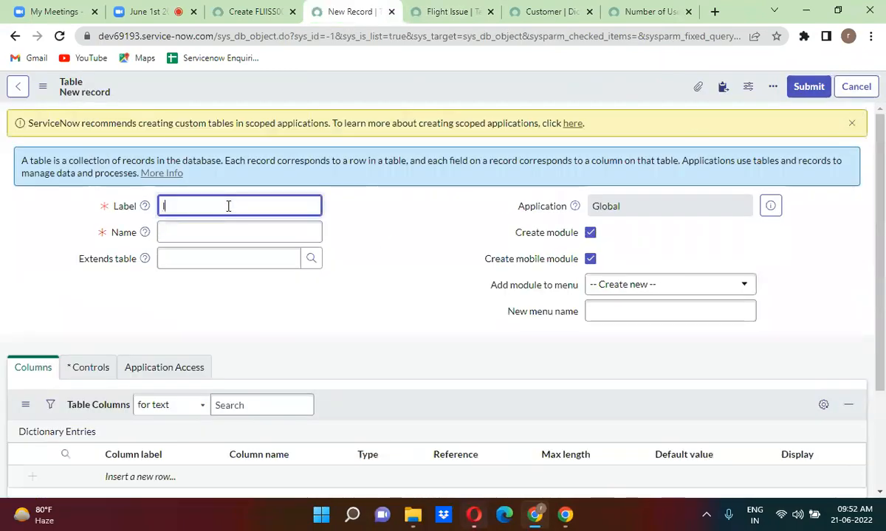
{"action": "type", "text": "Flight Issue Tas"}
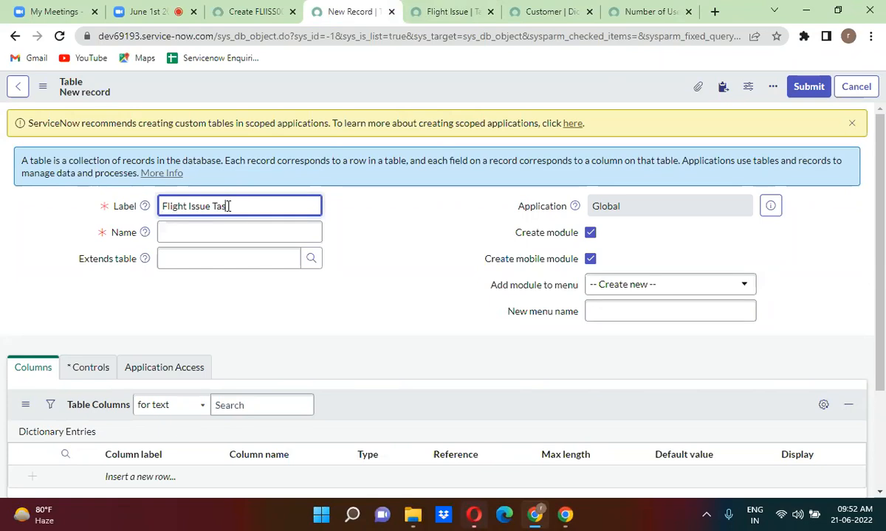
{"action": "type", "text": "k"}
{"action": "left_click", "coordinate": [351, 233]}
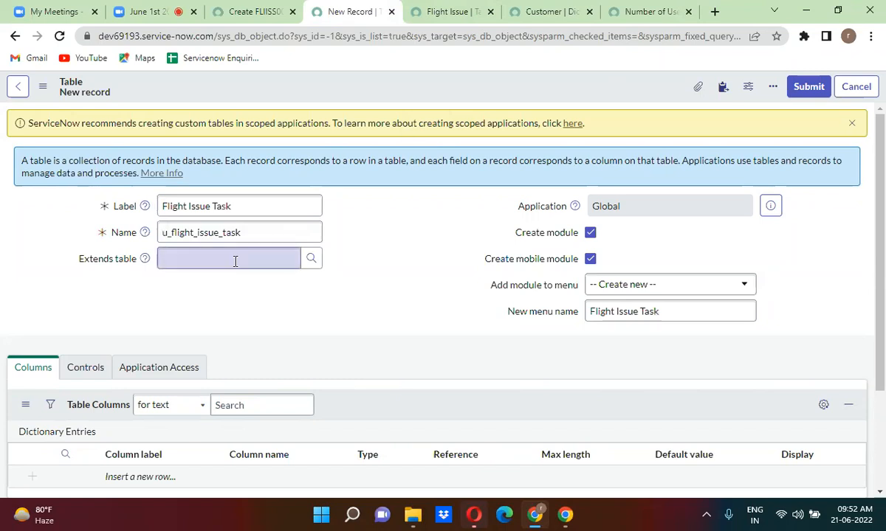
Try pasting 'Flight Issue' copied from the existing table into Extends table, then clear the invalid entry.
{"action": "left_click", "coordinate": [411, 16]}
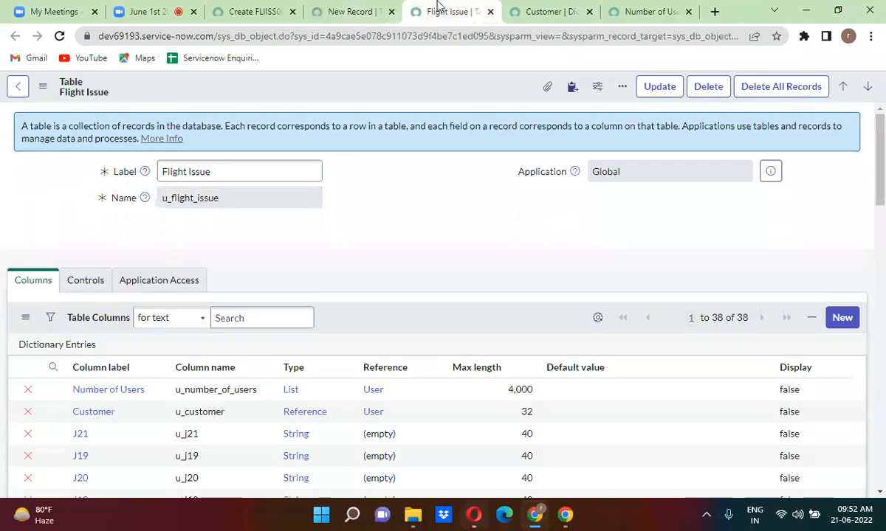
{"action": "left_click", "coordinate": [214, 172]}
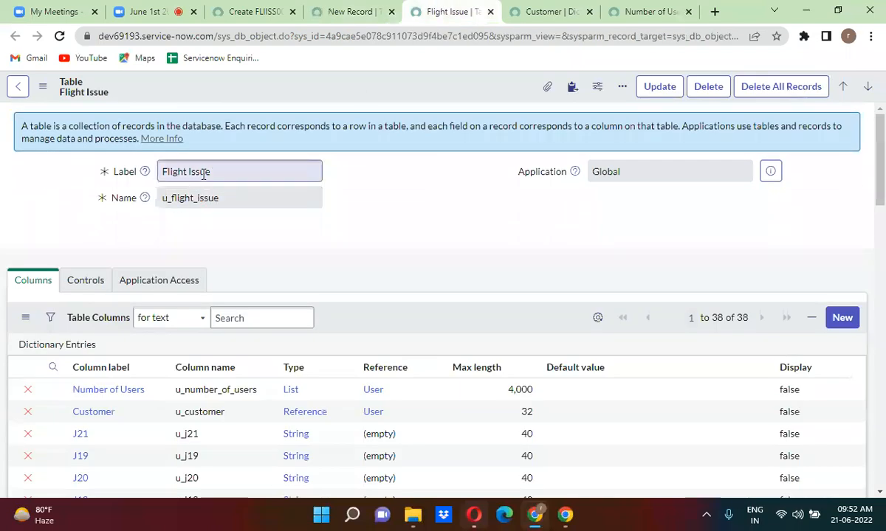
{"action": "triple_click", "coordinate": [196, 171]}
{"action": "key", "text": "ctrl+c"}
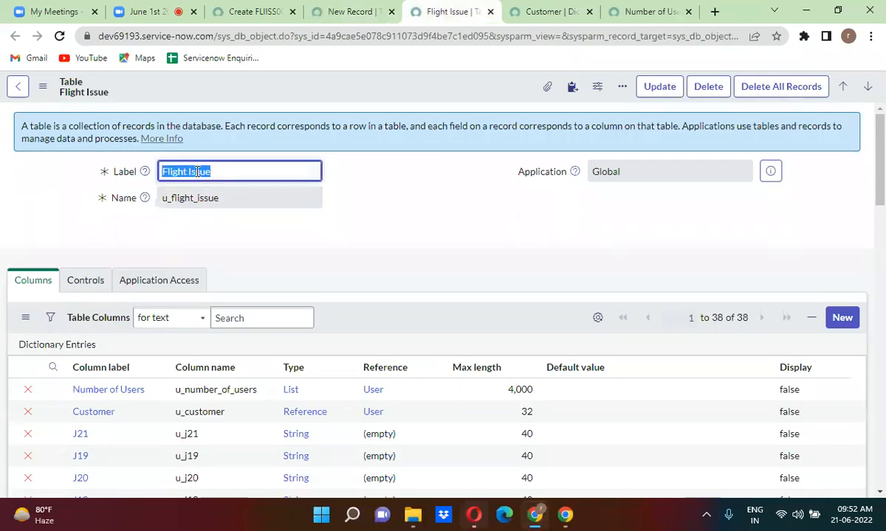
{"action": "left_click", "coordinate": [328, 11]}
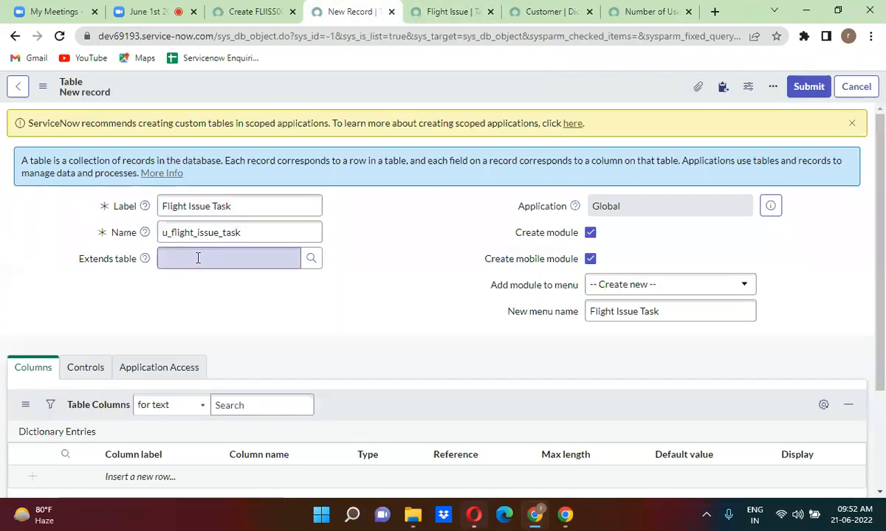
{"action": "key", "text": "ctrl+v"}
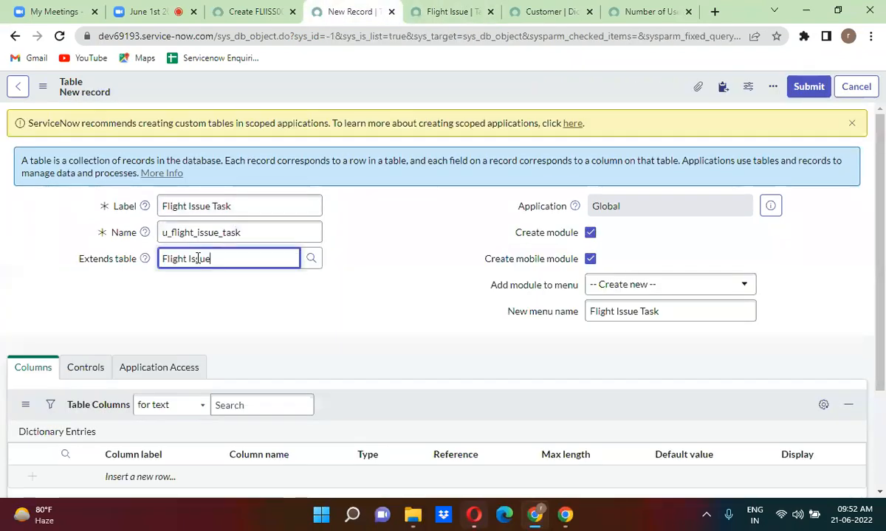
{"action": "left_click", "coordinate": [352, 245]}
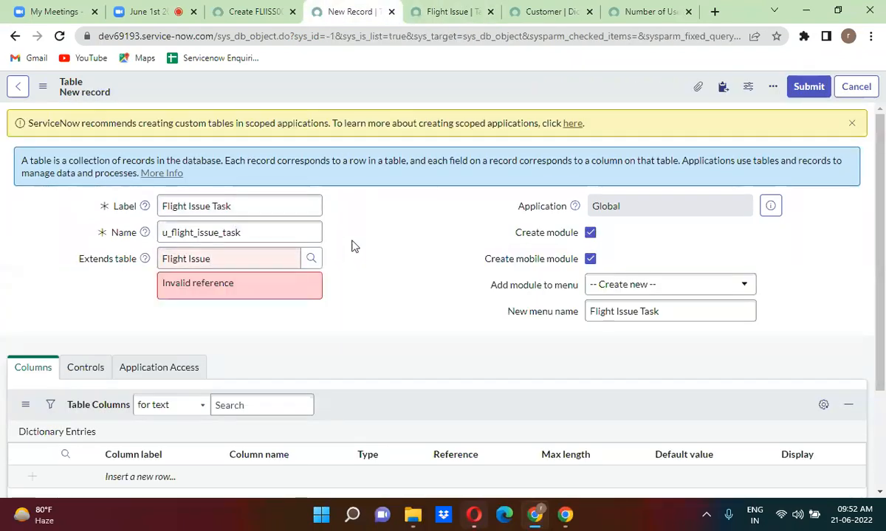
{"action": "triple_click", "coordinate": [201, 258]}
{"action": "key", "text": "ctrl+c"}
{"action": "key", "text": "BackSpace"}
{"action": "left_click", "coordinate": [383, 205]}
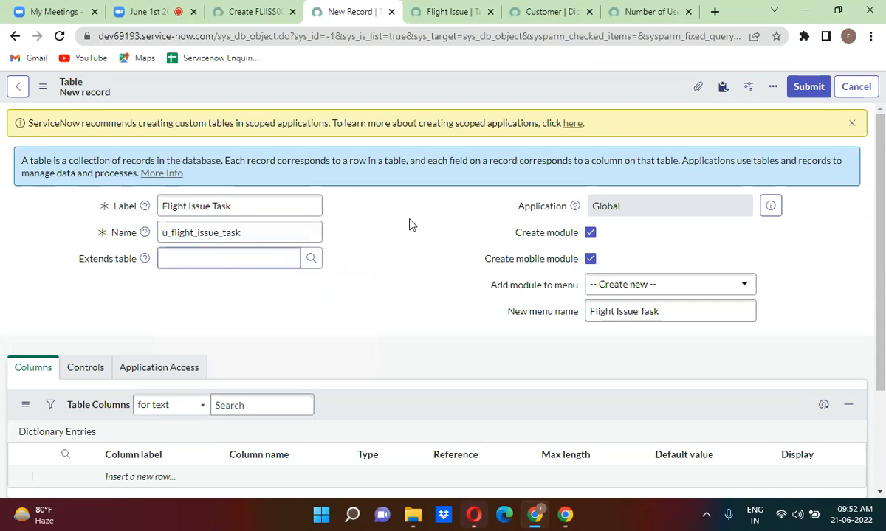
Check Extensible under Controls on the Flight Issue table and save it.
{"action": "left_click", "coordinate": [441, 16]}
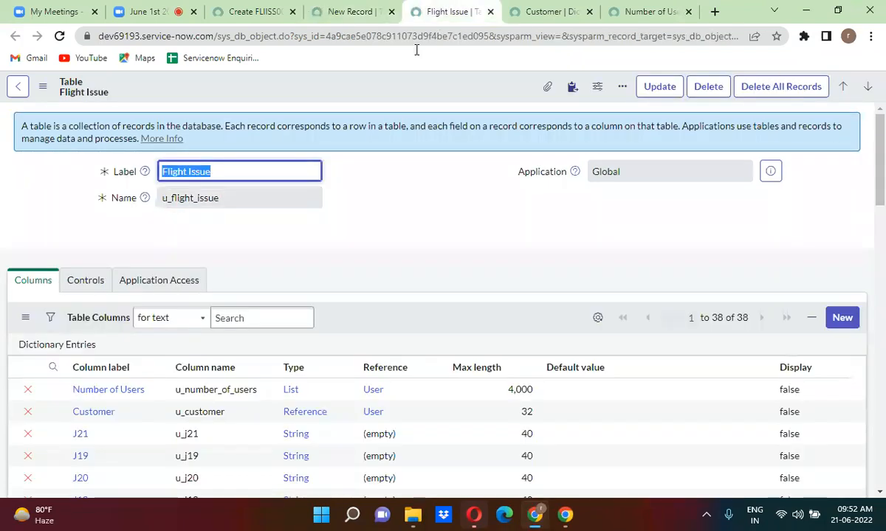
{"action": "left_click", "coordinate": [86, 281]}
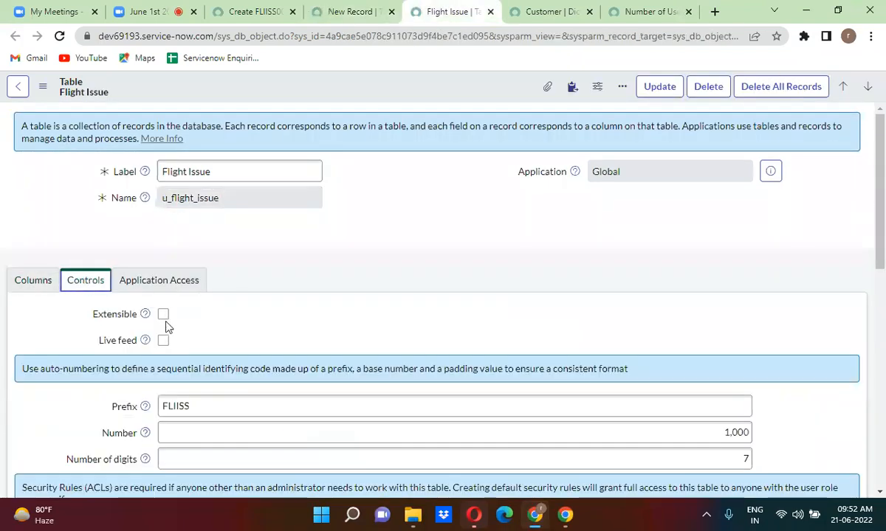
{"action": "left_click", "coordinate": [163, 315]}
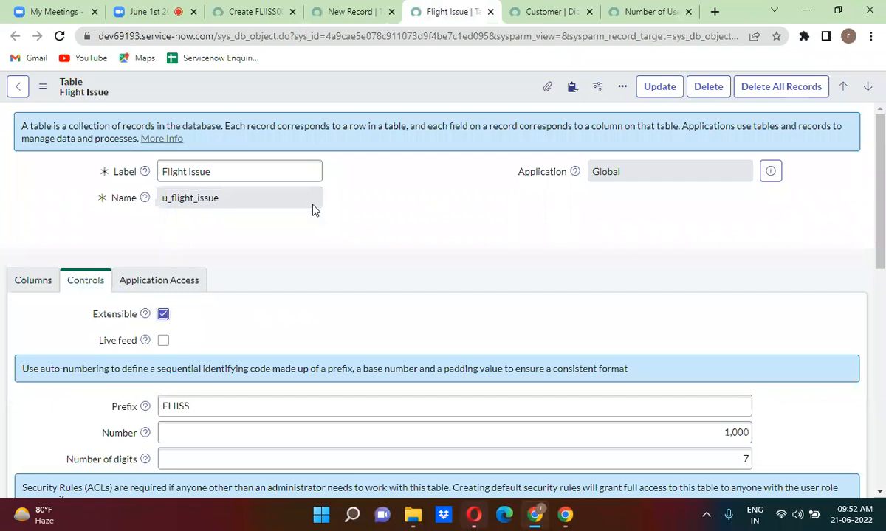
{"action": "right_click", "coordinate": [369, 91]}
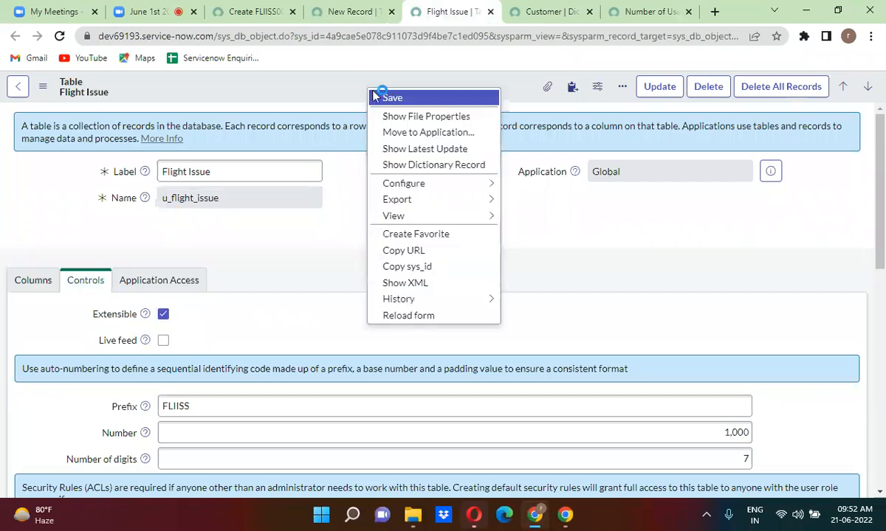
{"action": "left_click", "coordinate": [391, 99]}
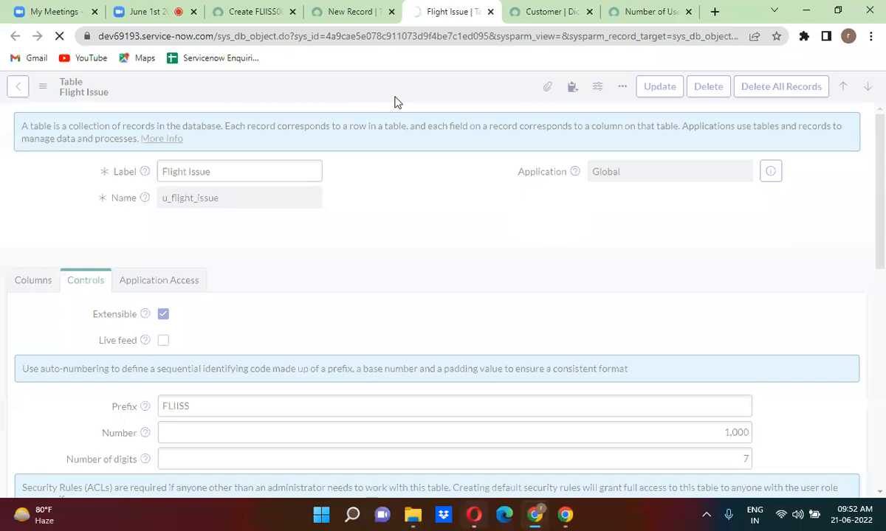
Set Extends table on the new Flight Issue Task form to Flight Issue using the table lookup.
{"action": "left_click", "coordinate": [344, 6]}
{"action": "left_click", "coordinate": [210, 254]}
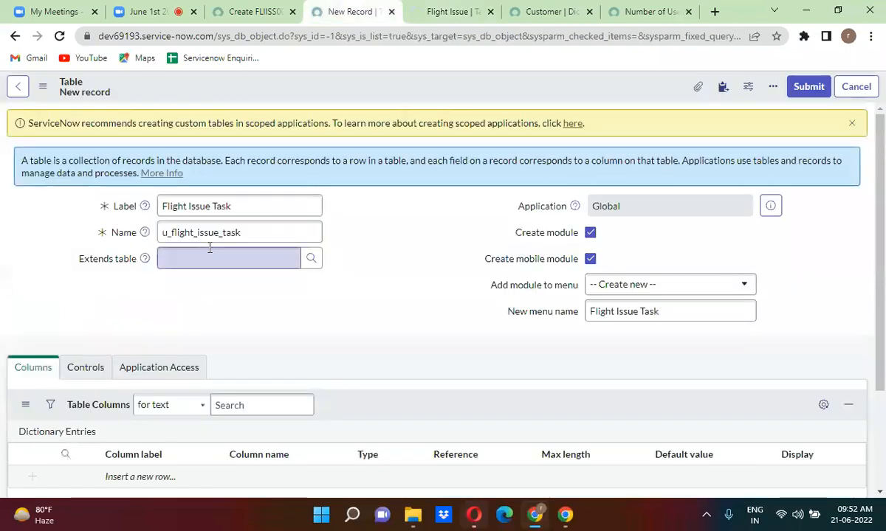
{"action": "key", "text": "ctrl+v"}
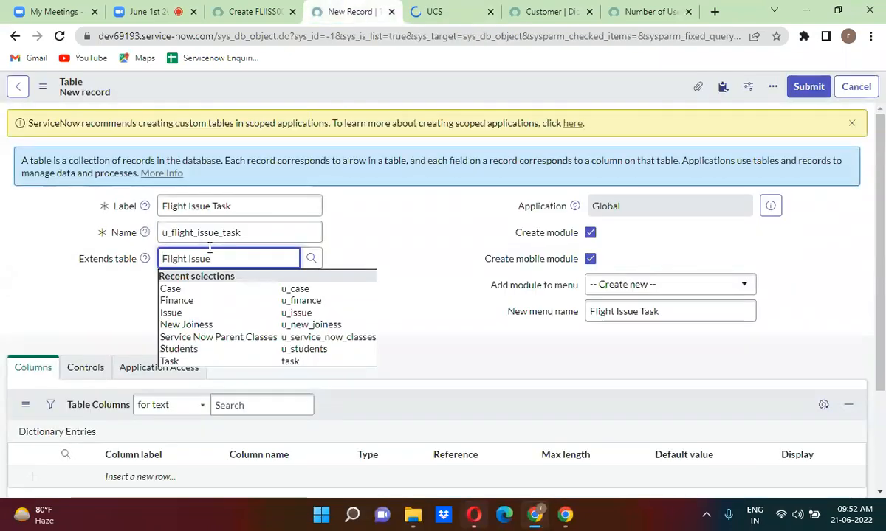
{"action": "left_click", "coordinate": [346, 244]}
{"action": "left_click", "coordinate": [251, 262]}
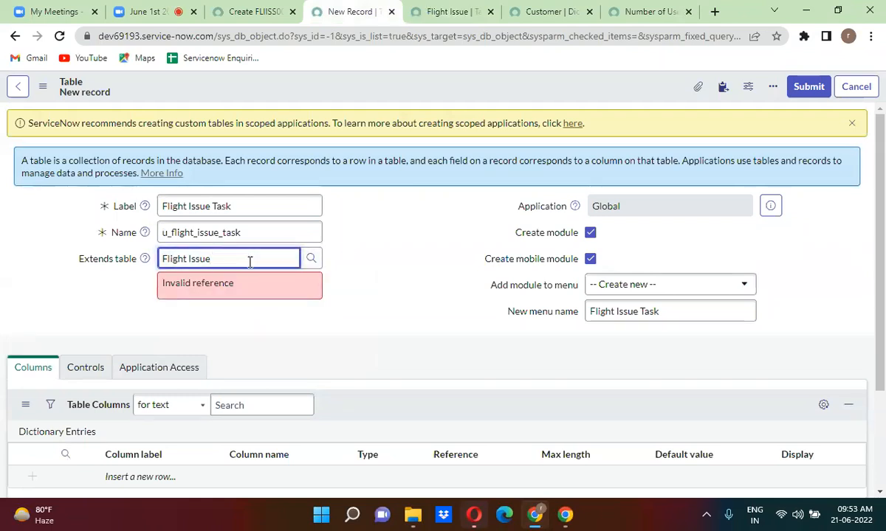
{"action": "left_click", "coordinate": [309, 259]}
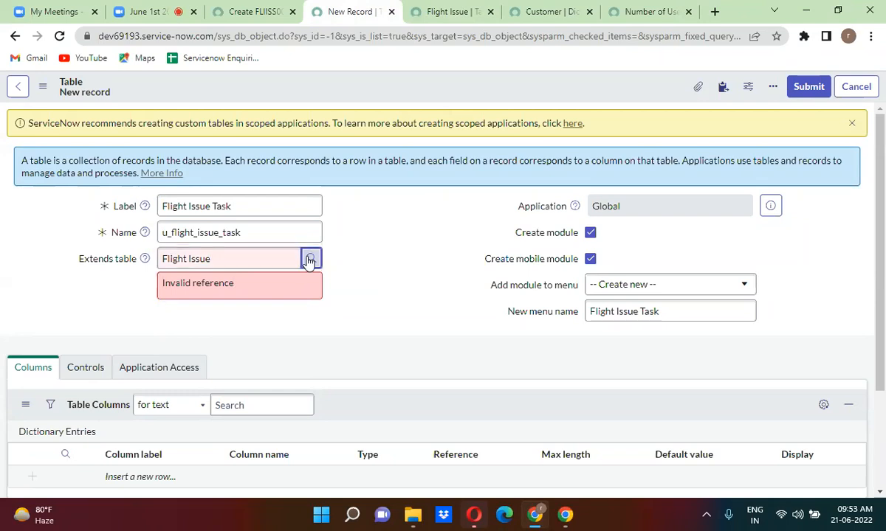
{"action": "left_click", "coordinate": [77, 282]}
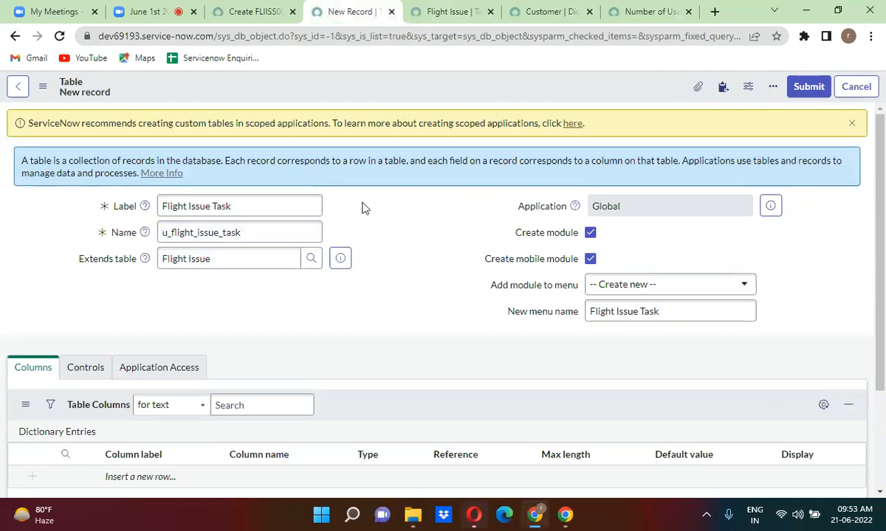
Review the Flight Issue table's columns and compare them with the new table form.
{"action": "left_click", "coordinate": [422, 10]}
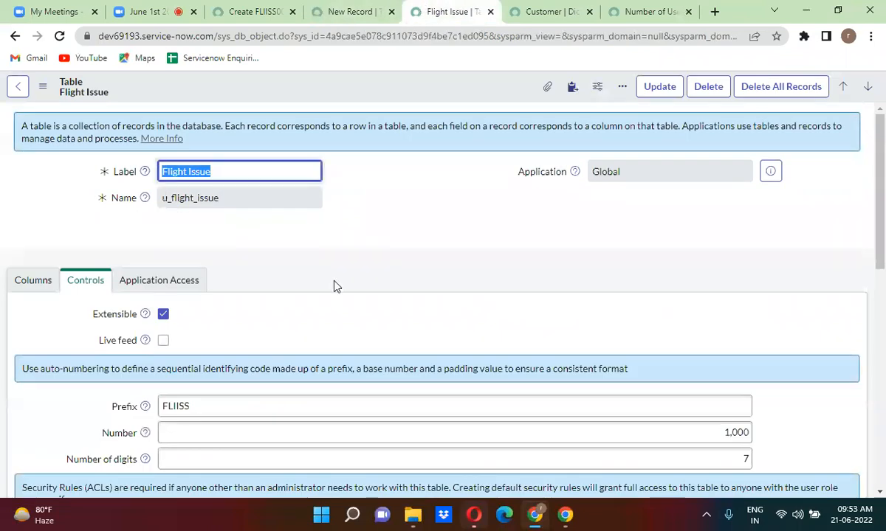
{"action": "left_click", "coordinate": [29, 285]}
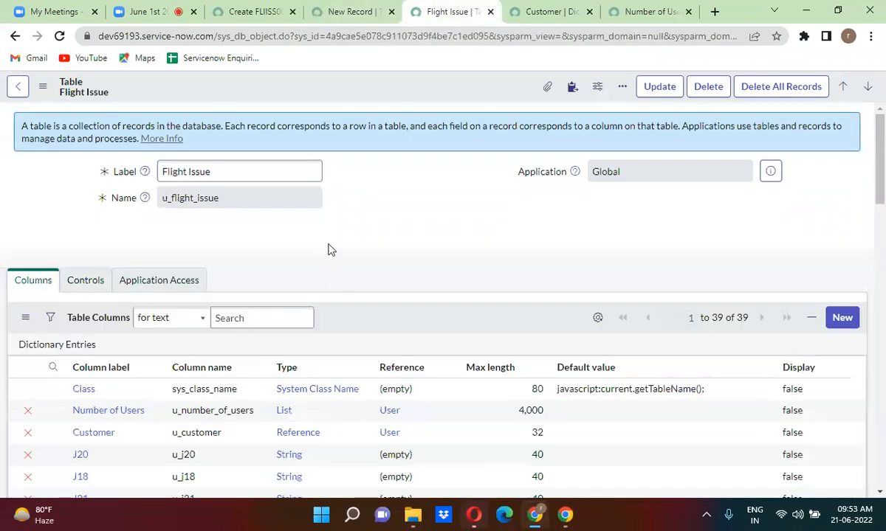
{"action": "scroll", "coordinate": [331, 249], "scroll_direction": "down", "scroll_amount": 3}
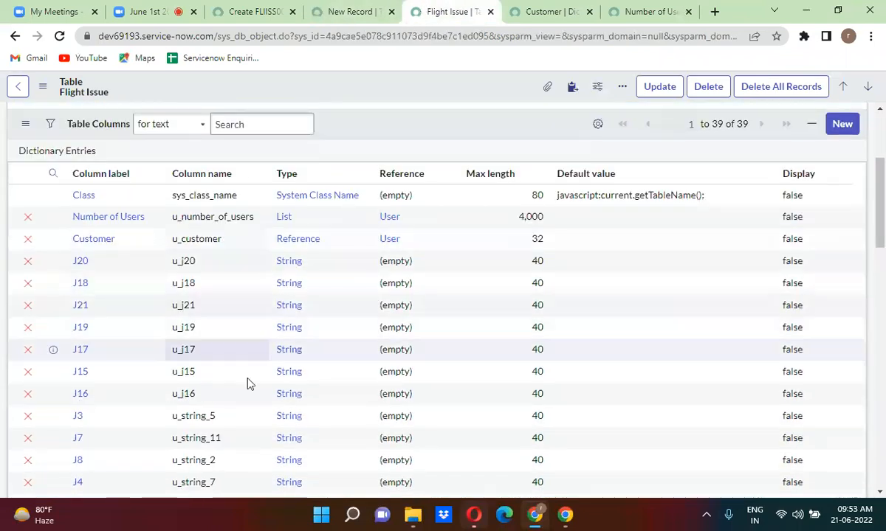
{"action": "scroll", "coordinate": [373, 286], "scroll_direction": "down", "scroll_amount": 10}
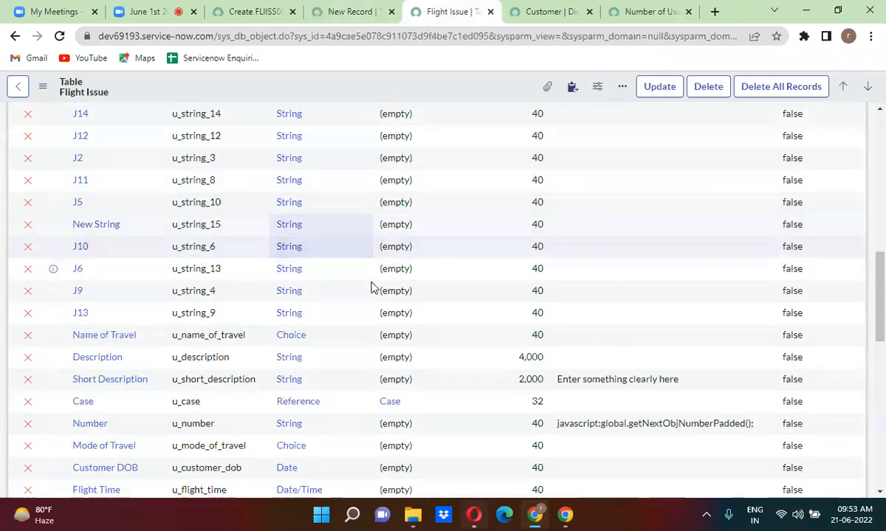
{"action": "left_click", "coordinate": [350, 12]}
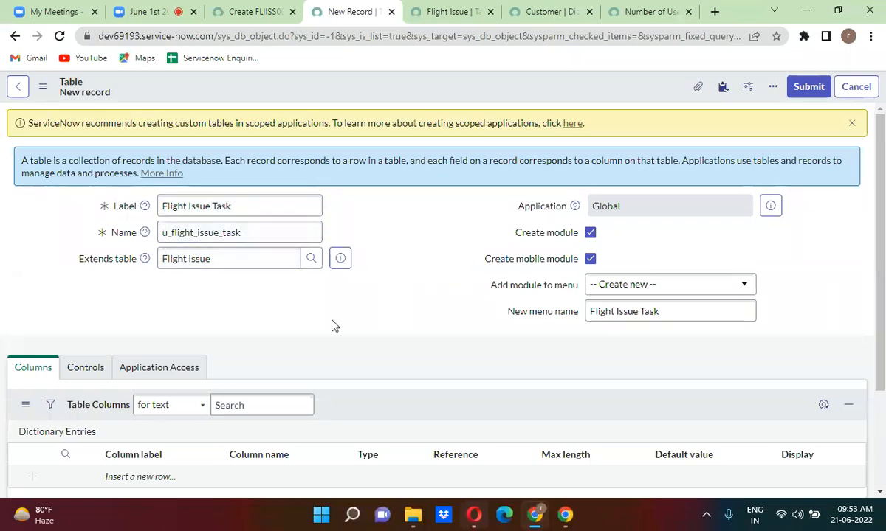
{"action": "left_click", "coordinate": [454, 13]}
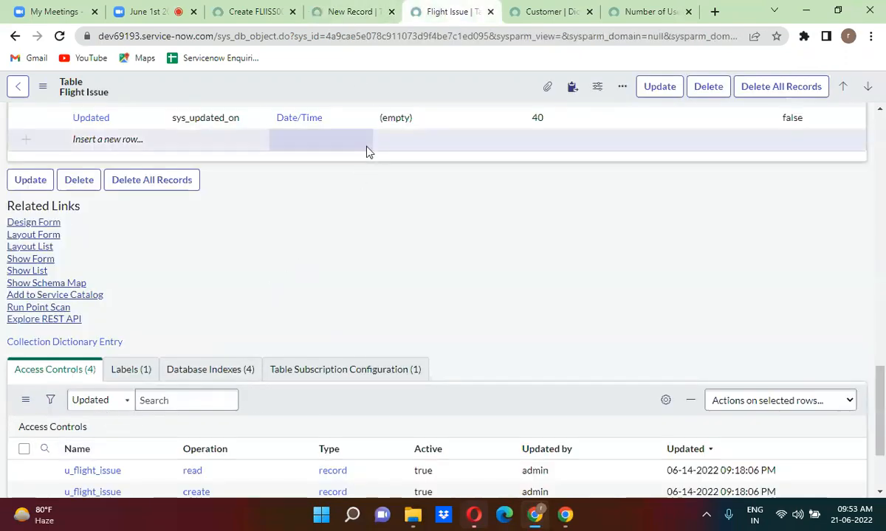
{"action": "left_click", "coordinate": [343, 11]}
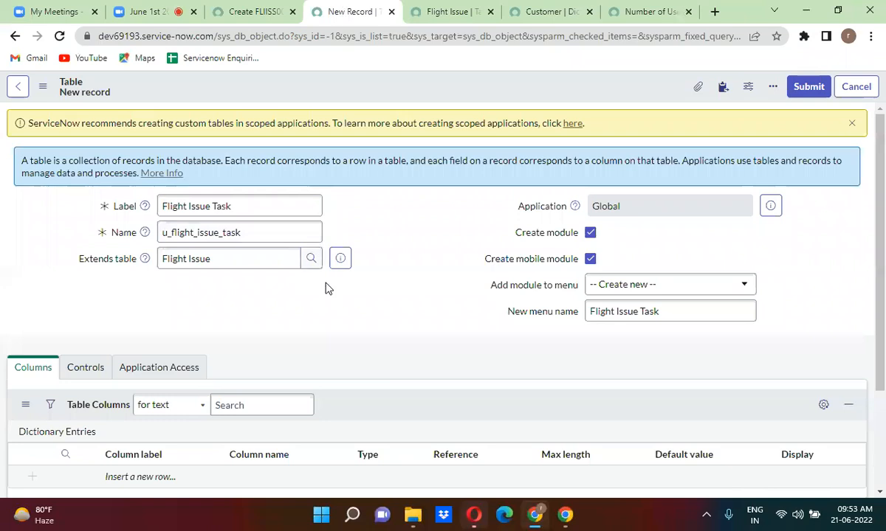
{"action": "scroll", "coordinate": [329, 305], "scroll_direction": "down", "scroll_amount": 2}
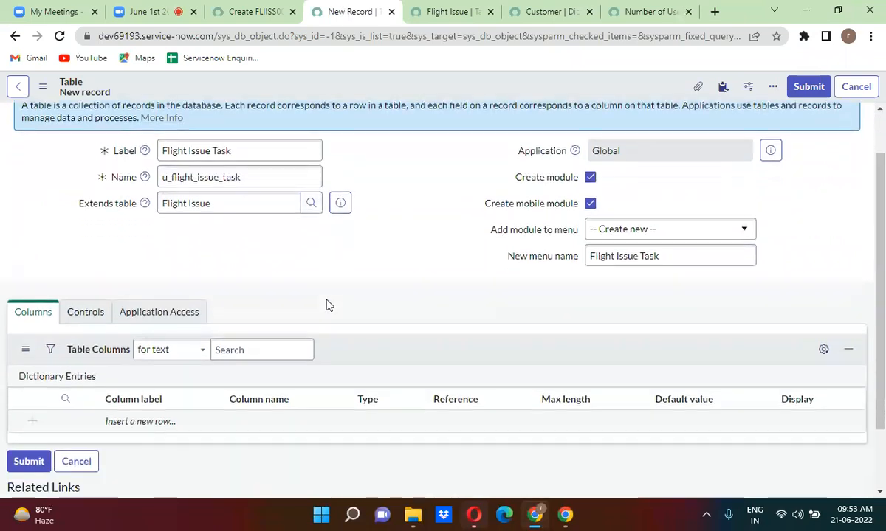
{"action": "scroll", "coordinate": [327, 305], "scroll_direction": "up", "scroll_amount": 1}
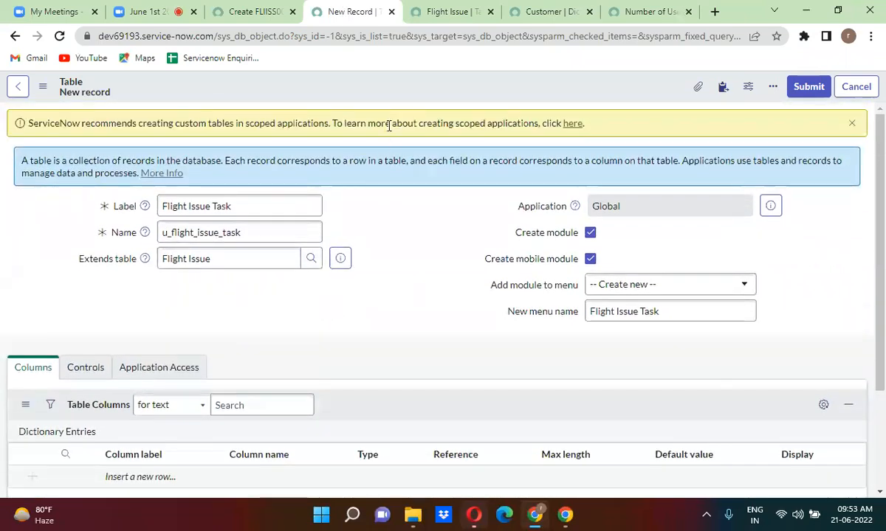
{"action": "right_click", "coordinate": [369, 95]}
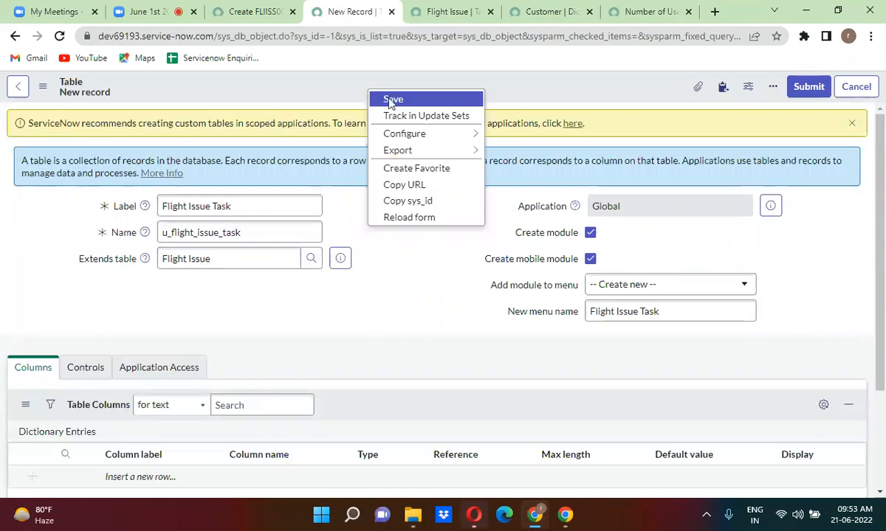
{"action": "left_click", "coordinate": [391, 104]}
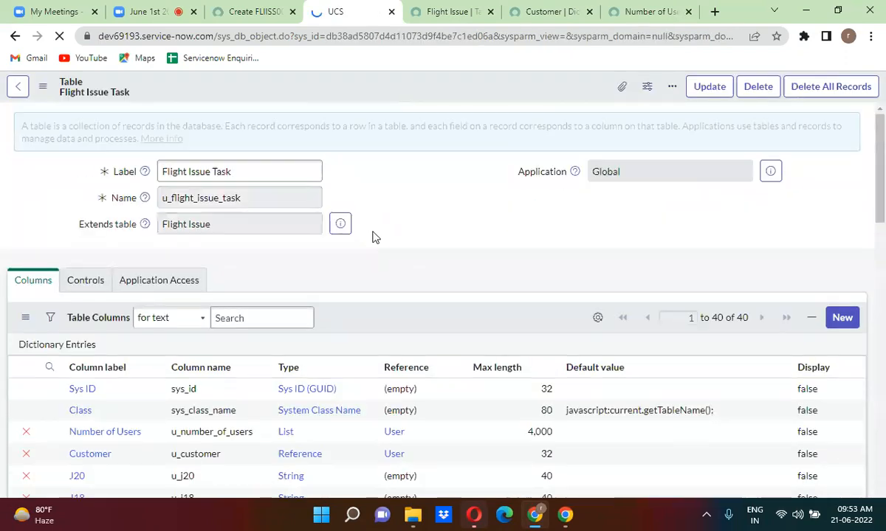
{"action": "scroll", "coordinate": [373, 237], "scroll_direction": "down", "scroll_amount": 4}
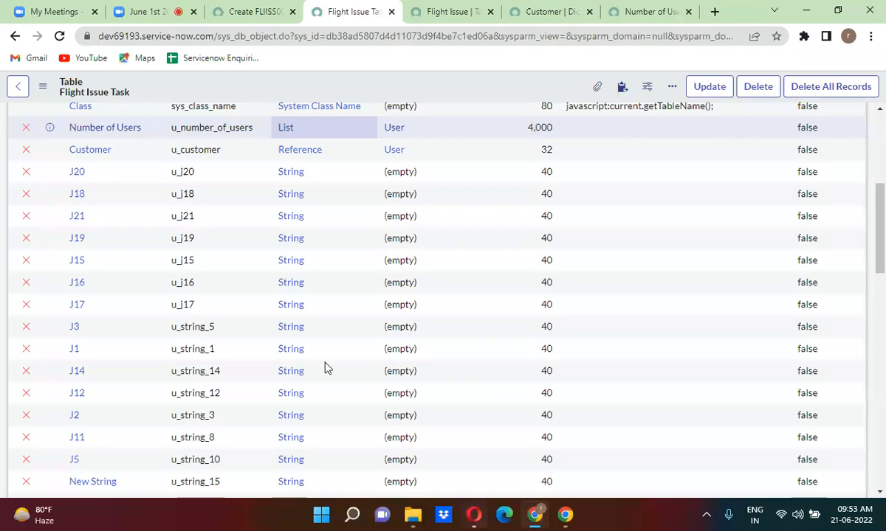
{"action": "scroll", "coordinate": [100, 330], "scroll_direction": "down", "scroll_amount": 4}
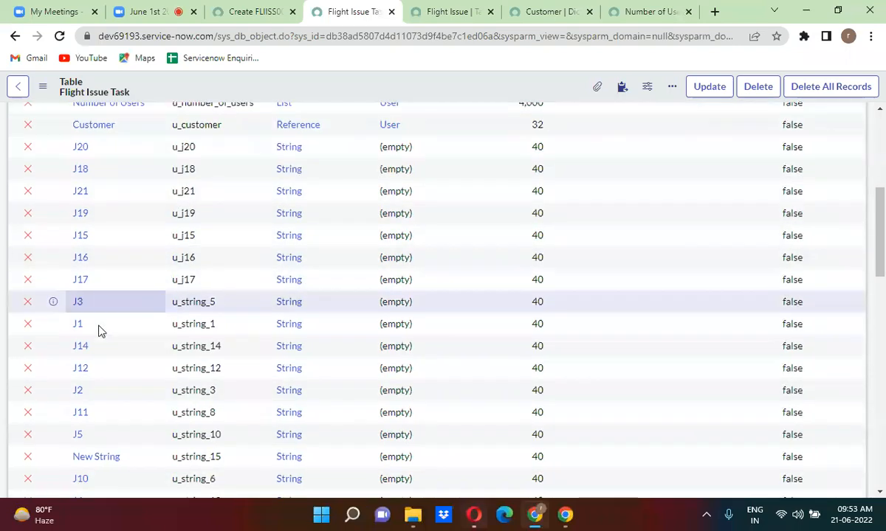
{"action": "scroll", "coordinate": [100, 330], "scroll_direction": "down", "scroll_amount": 5}
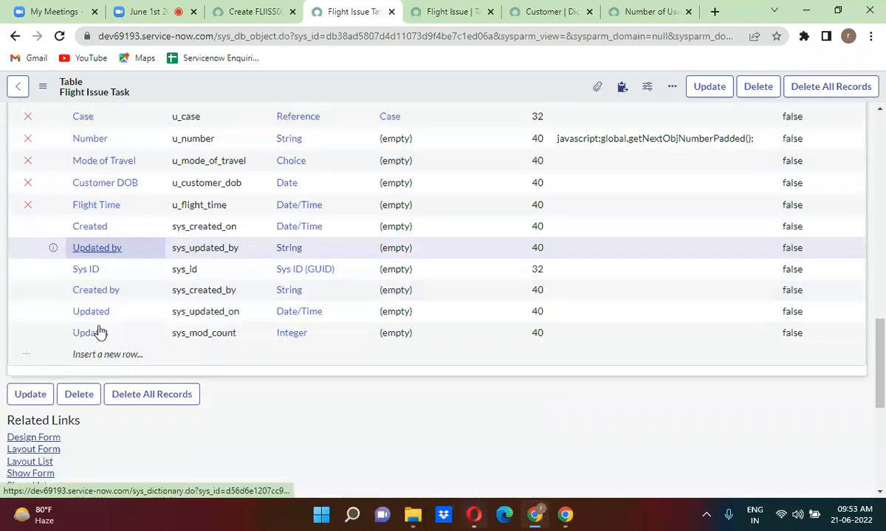
{"action": "scroll", "coordinate": [99, 330], "scroll_direction": "up", "scroll_amount": 3}
{"action": "scroll", "coordinate": [100, 330], "scroll_direction": "up", "scroll_amount": 12}
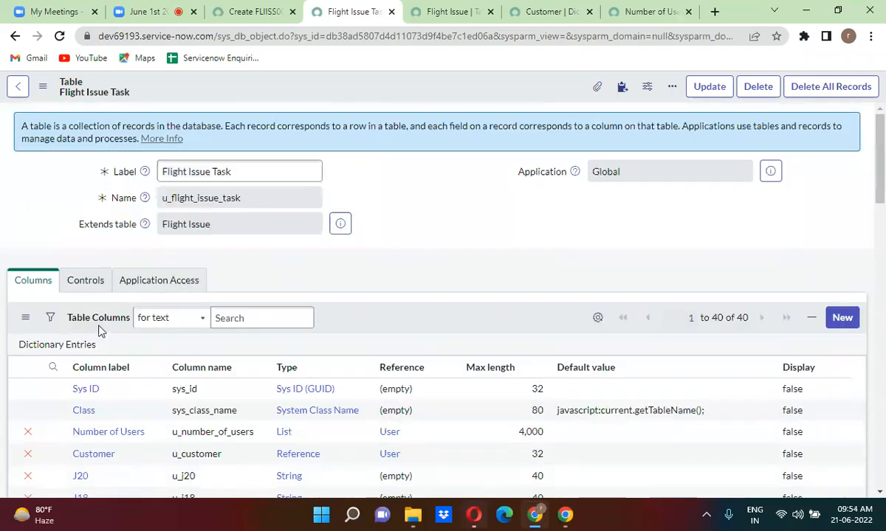
{"action": "scroll", "coordinate": [100, 330], "scroll_direction": "down", "scroll_amount": 1}
{"action": "scroll", "coordinate": [100, 331], "scroll_direction": "down", "scroll_amount": 2}
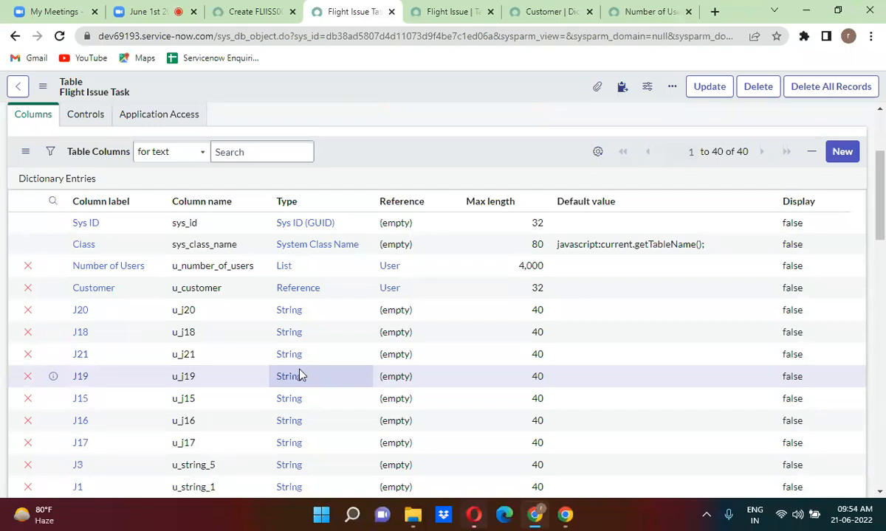
{"action": "left_click", "coordinate": [448, 12]}
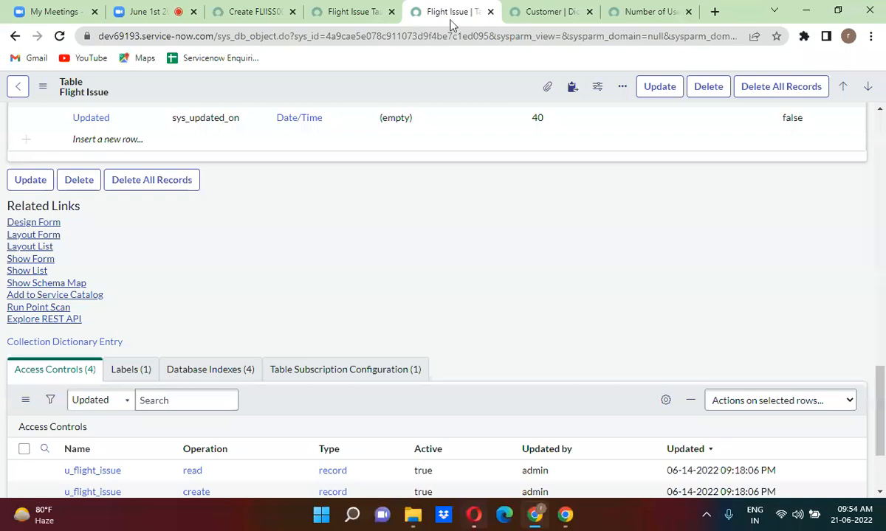
{"action": "left_click", "coordinate": [338, 9]}
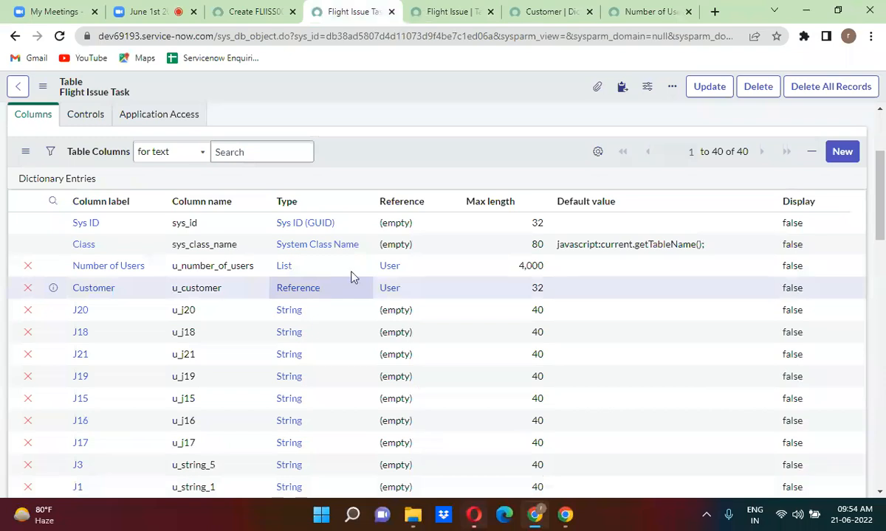
{"action": "left_click", "coordinate": [880, 125]}
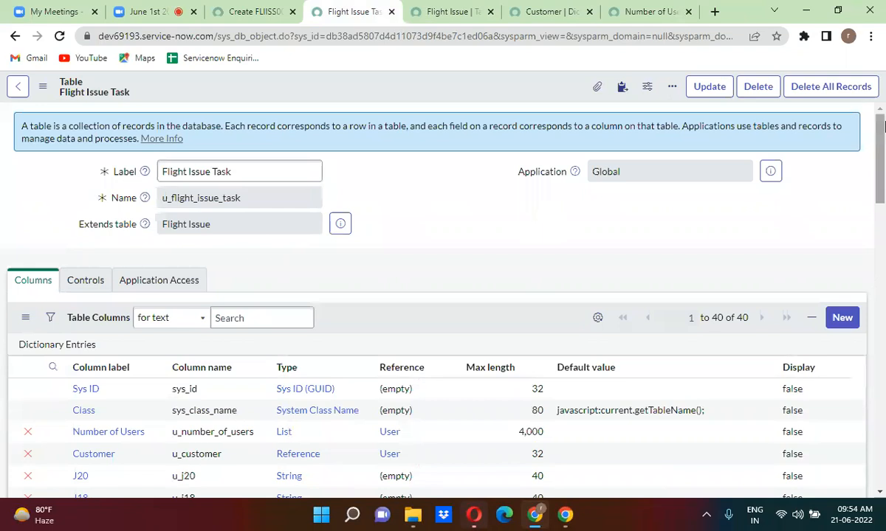
{"action": "triple_click", "coordinate": [198, 229]}
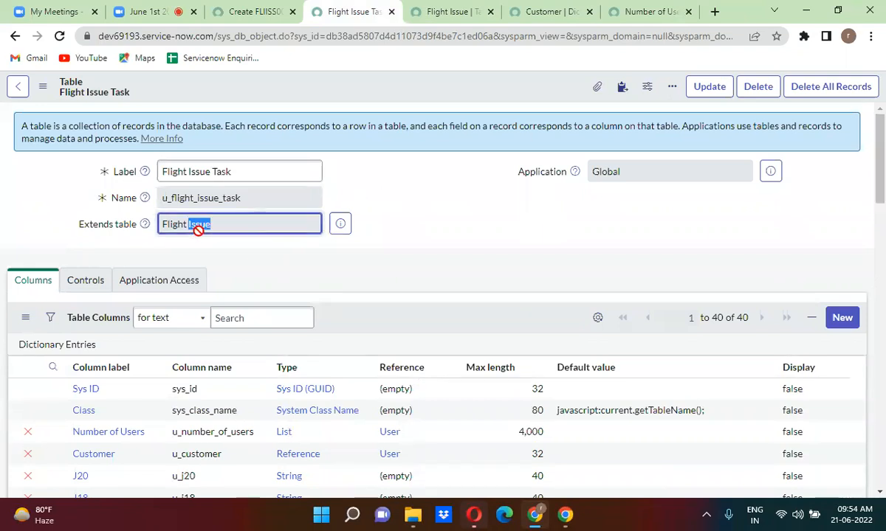
{"action": "left_click", "coordinate": [279, 260]}
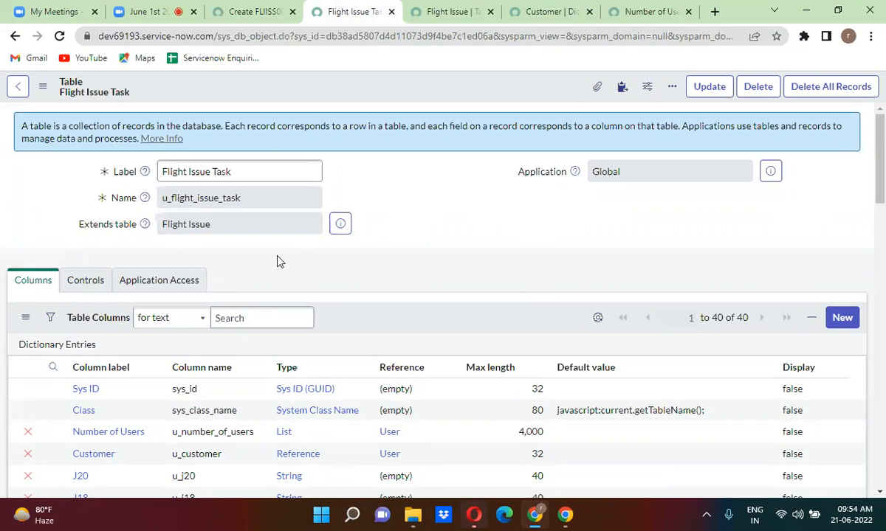
{"action": "left_click", "coordinate": [441, 11]}
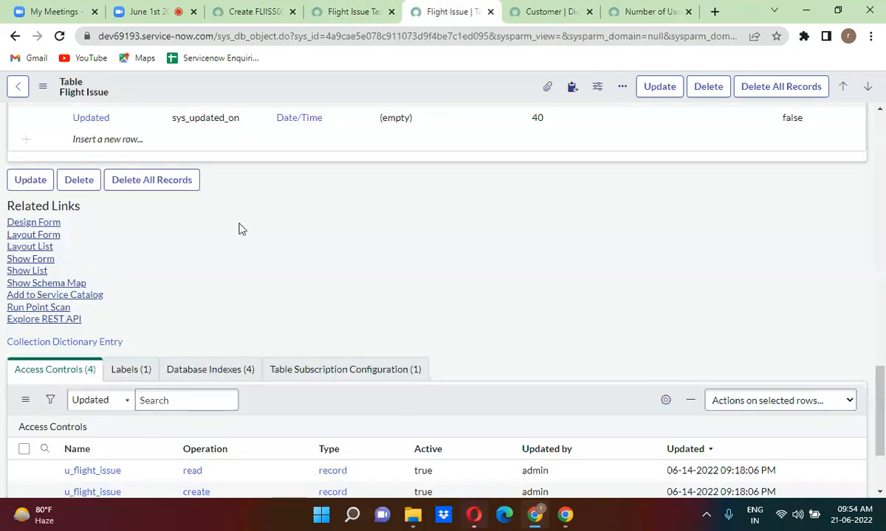
{"action": "scroll", "coordinate": [238, 229], "scroll_direction": "up", "scroll_amount": 10}
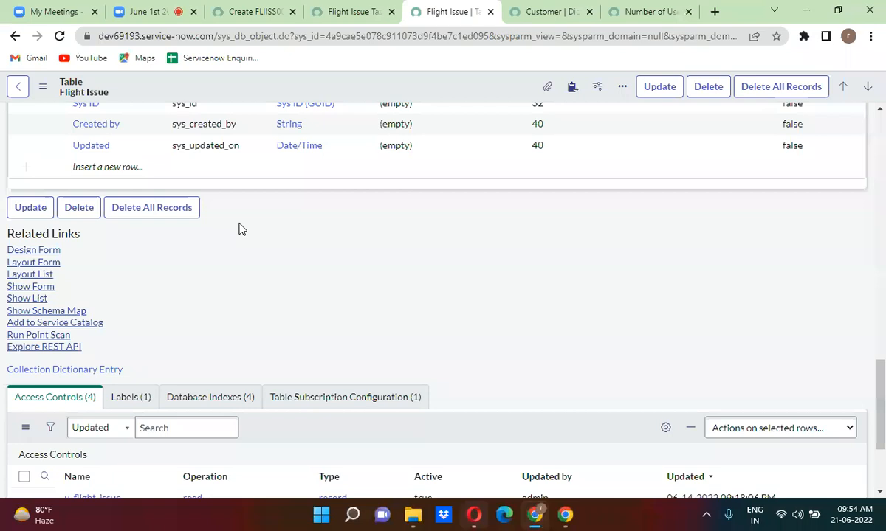
{"action": "scroll", "coordinate": [239, 228], "scroll_direction": "up", "scroll_amount": 10}
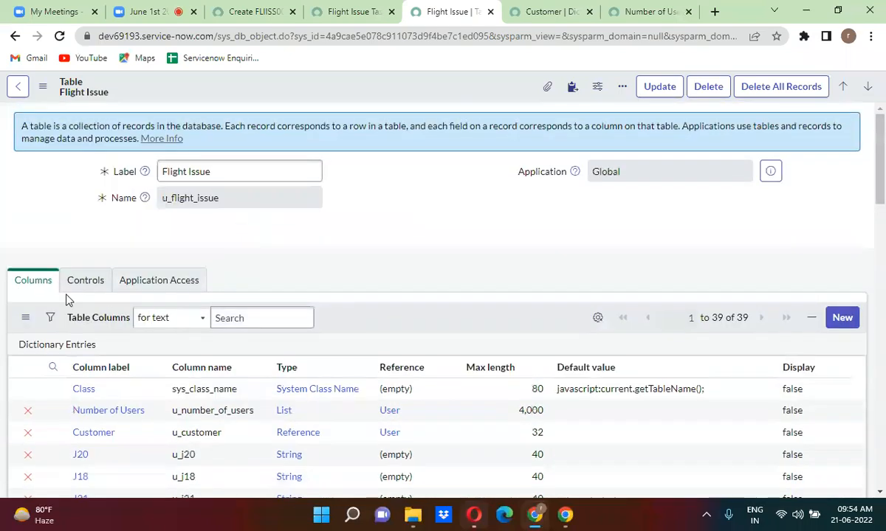
{"action": "left_click", "coordinate": [84, 284]}
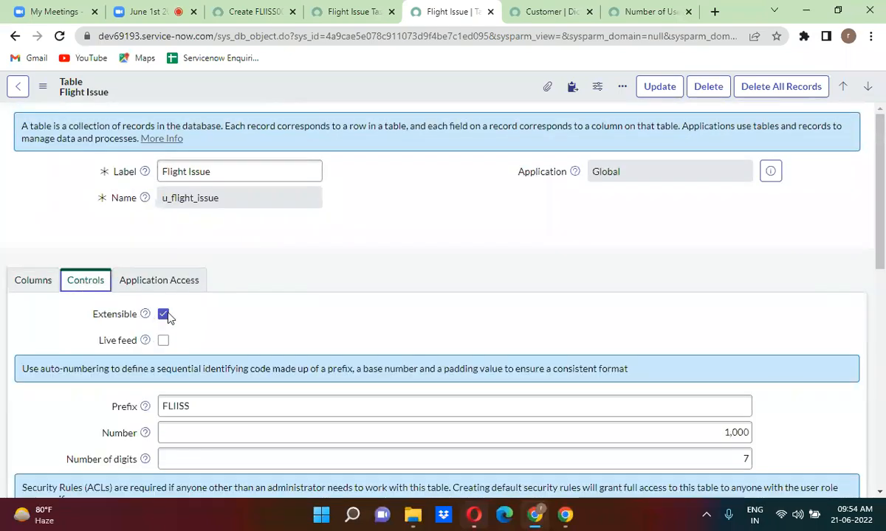
{"action": "left_click", "coordinate": [242, 315]}
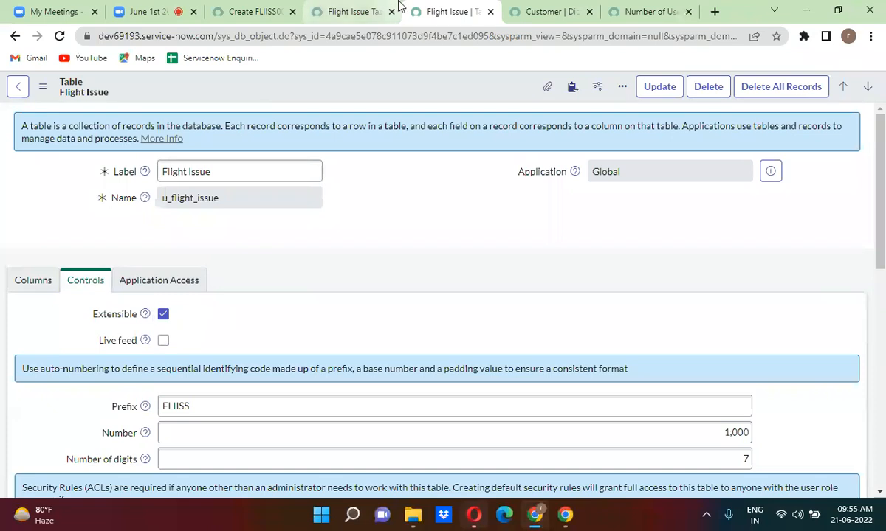
{"action": "left_click", "coordinate": [354, 12]}
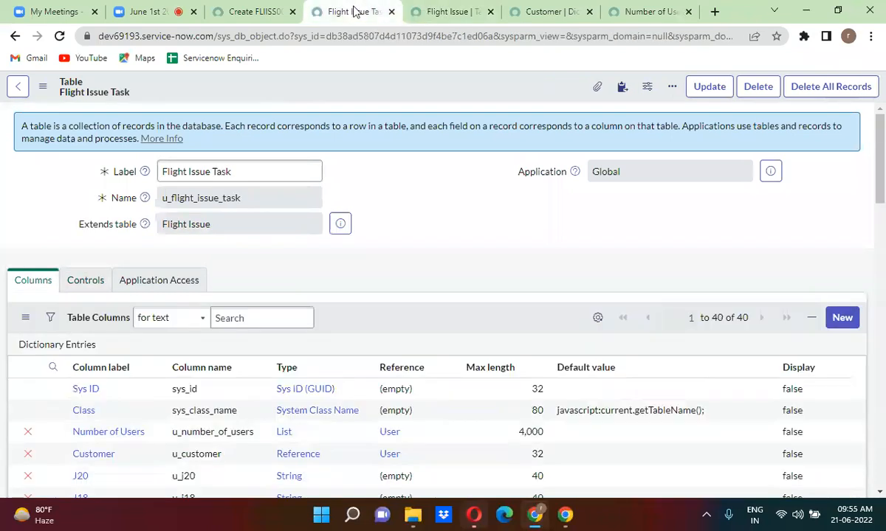
{"action": "left_click", "coordinate": [255, 11]}
Filter the navigator by 'appli' and open System Definition > Application Menus in a new tab.
{"action": "double_click", "coordinate": [88, 126]}
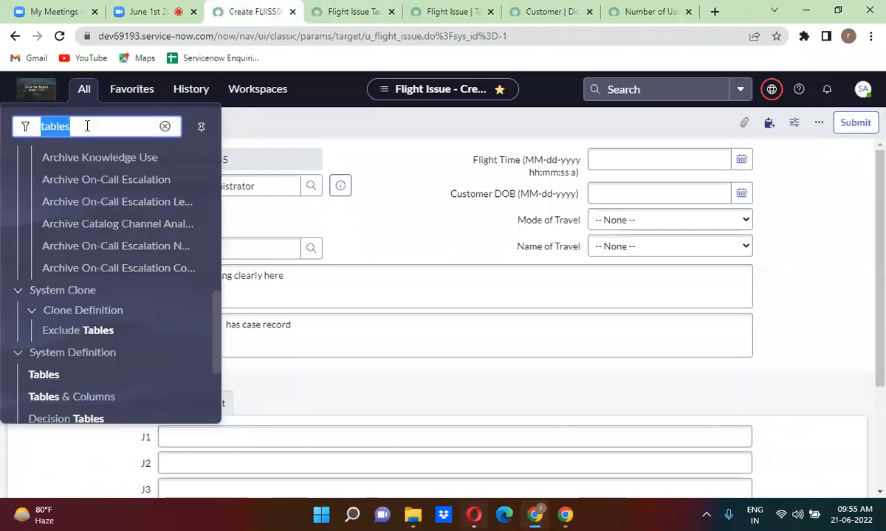
{"action": "key", "text": "BackSpace"}
{"action": "type", "text": "appli"}
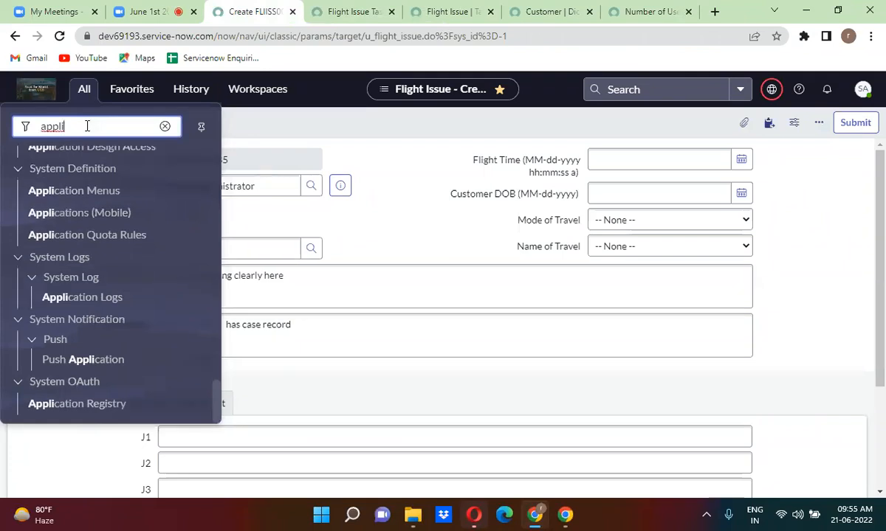
{"action": "left_click", "coordinate": [101, 199]}
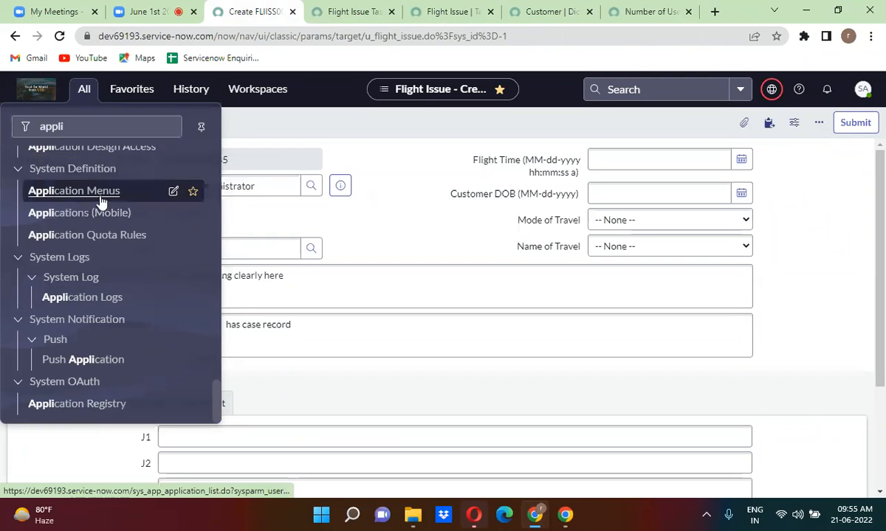
{"action": "left_click", "coordinate": [453, 12]}
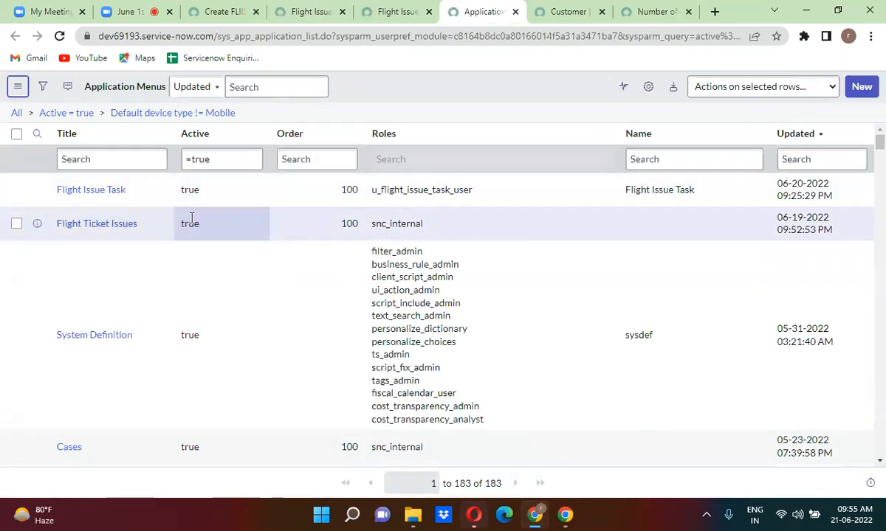
Open the Flight Issue Task menu record and, from its Modules list, the Flight Issue Tasks module.
{"action": "middle_click", "coordinate": [89, 190]}
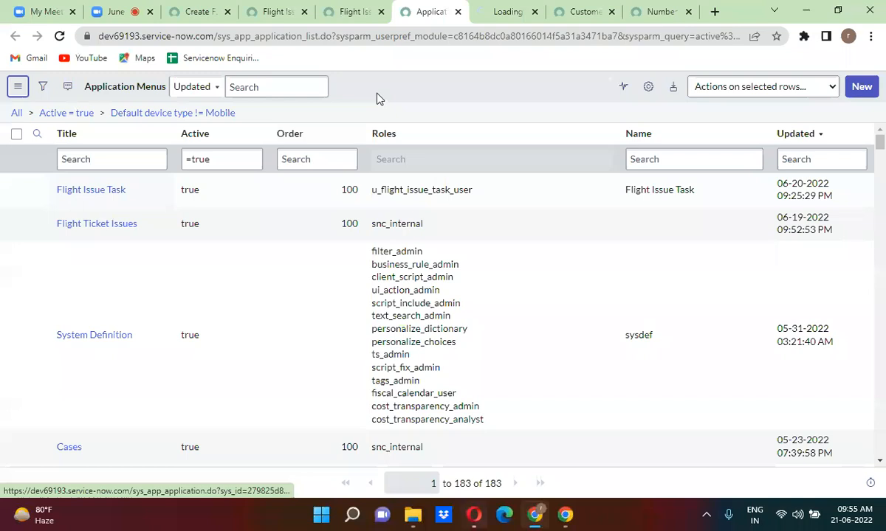
{"action": "left_click", "coordinate": [487, 9]}
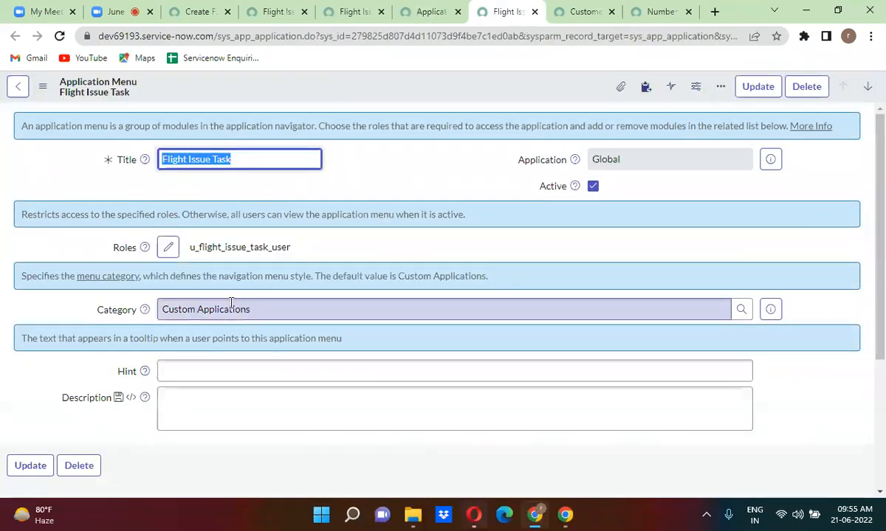
{"action": "left_click", "coordinate": [377, 191]}
{"action": "scroll", "coordinate": [379, 191], "scroll_direction": "down", "scroll_amount": 1}
{"action": "scroll", "coordinate": [379, 186], "scroll_direction": "up", "scroll_amount": 1}
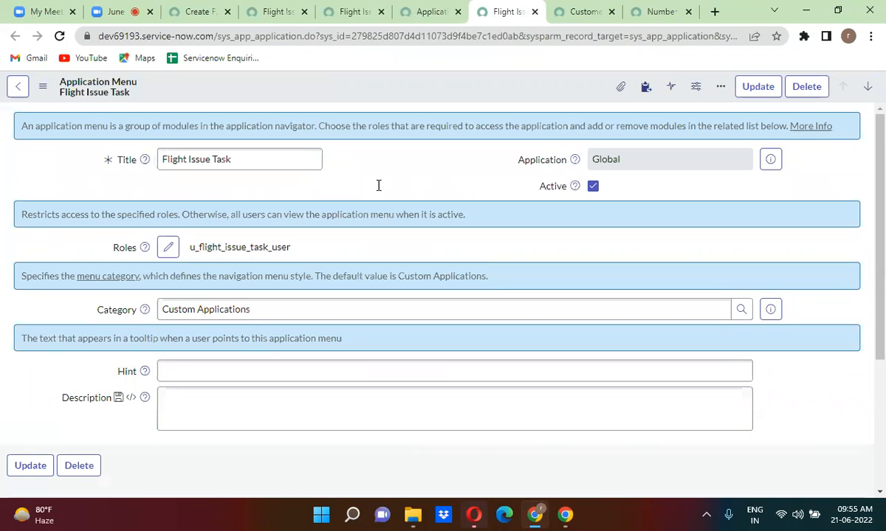
{"action": "scroll", "coordinate": [378, 185], "scroll_direction": "down", "scroll_amount": 3}
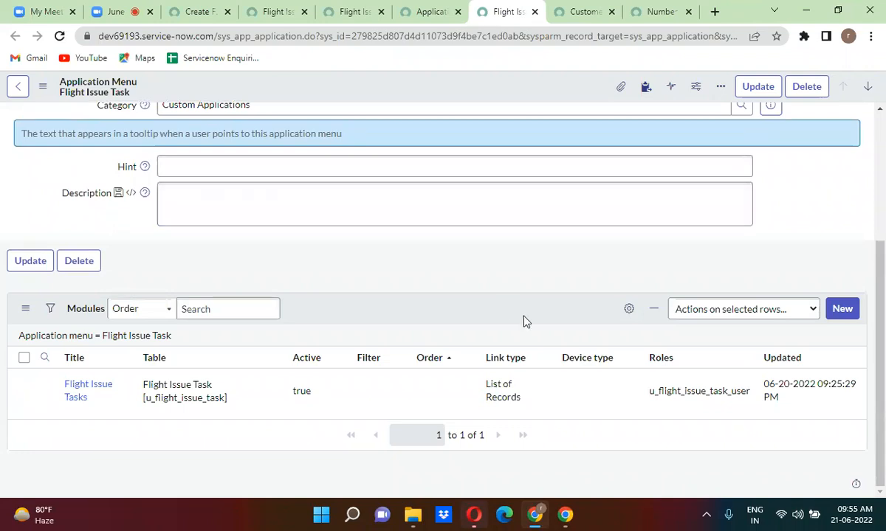
{"action": "left_click", "coordinate": [86, 391], "text": "ctrl"}
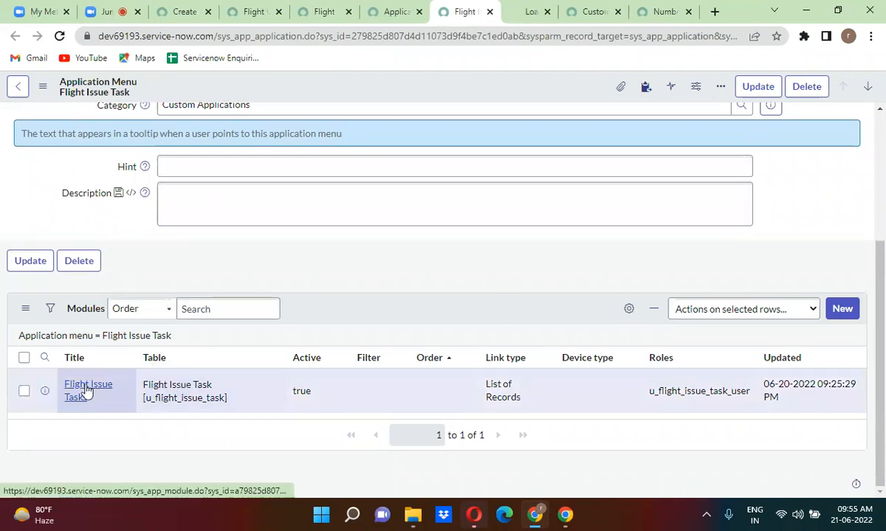
{"action": "left_click", "coordinate": [524, 12]}
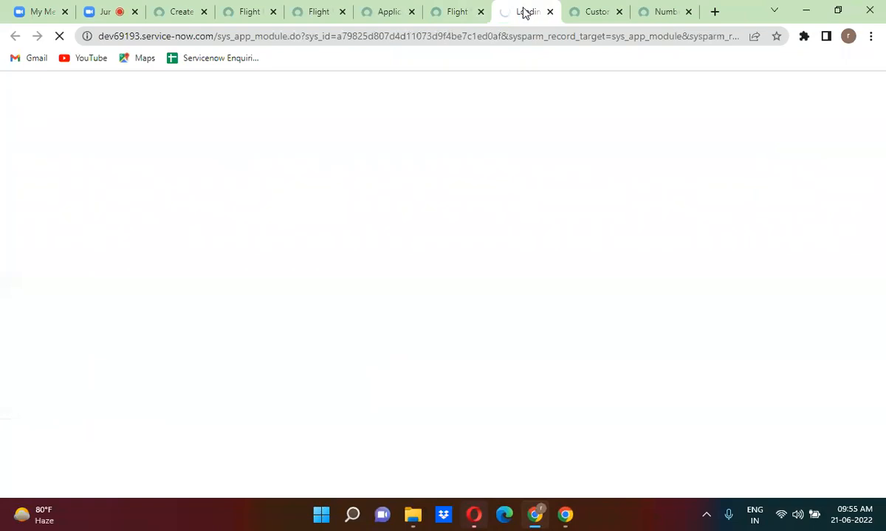
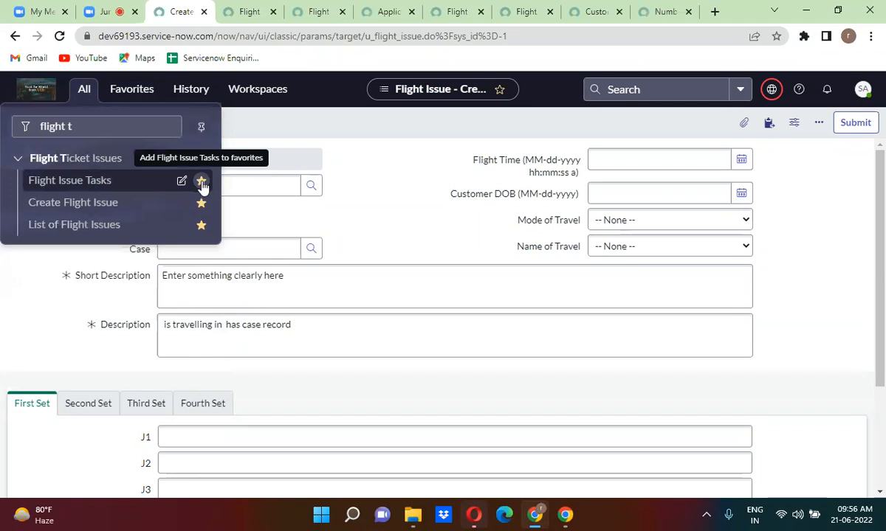
Open the Flight Issue Tasks list and start a new task record, FLIISS0001087.
{"action": "left_click", "coordinate": [83, 182]}
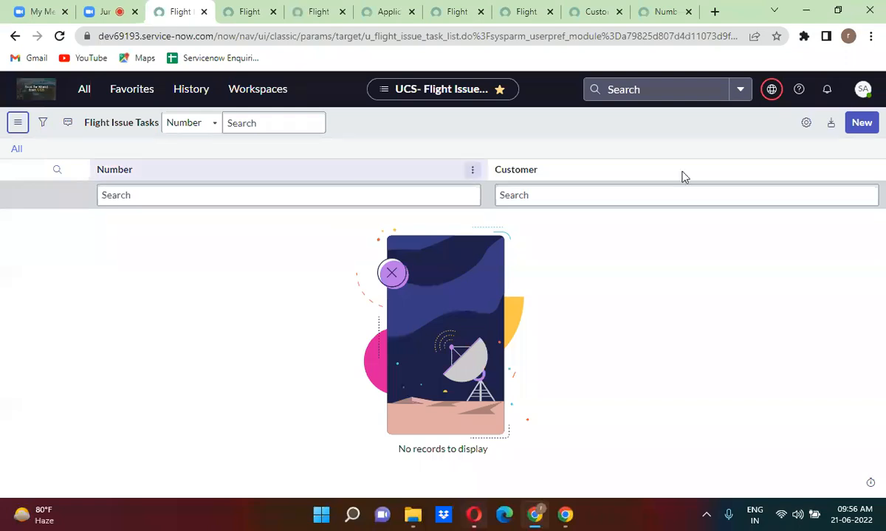
{"action": "left_click", "coordinate": [865, 124]}
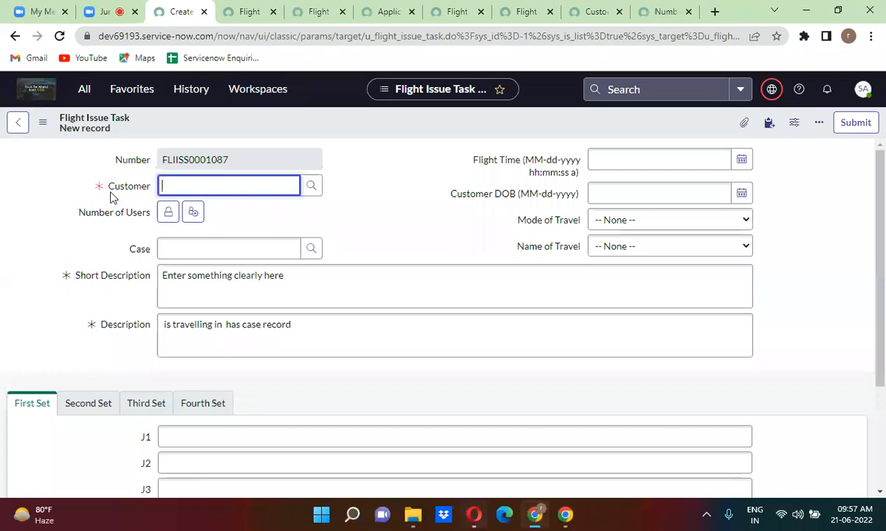
Review the open table, menu, module and dictionary entry pages, ending on the Flight Issue Task table.
{"action": "left_click", "coordinate": [238, 10]}
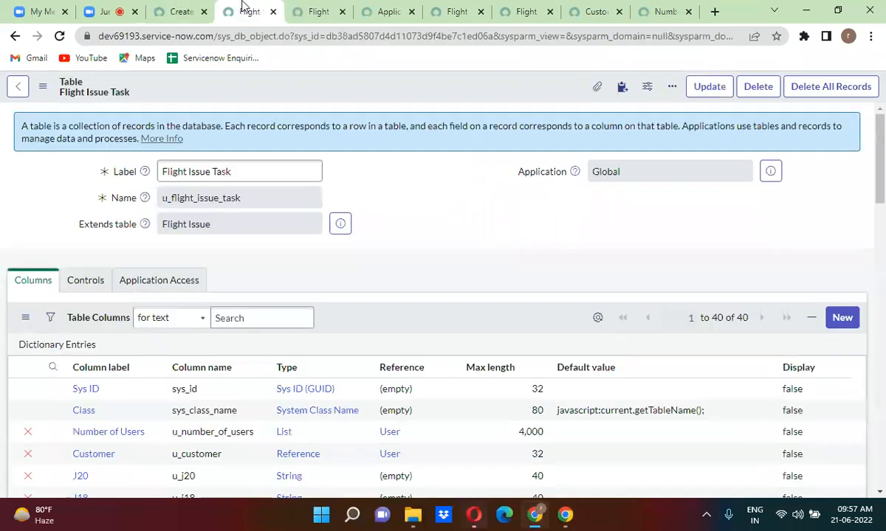
{"action": "left_click", "coordinate": [310, 9]}
{"action": "left_click", "coordinate": [383, 10]}
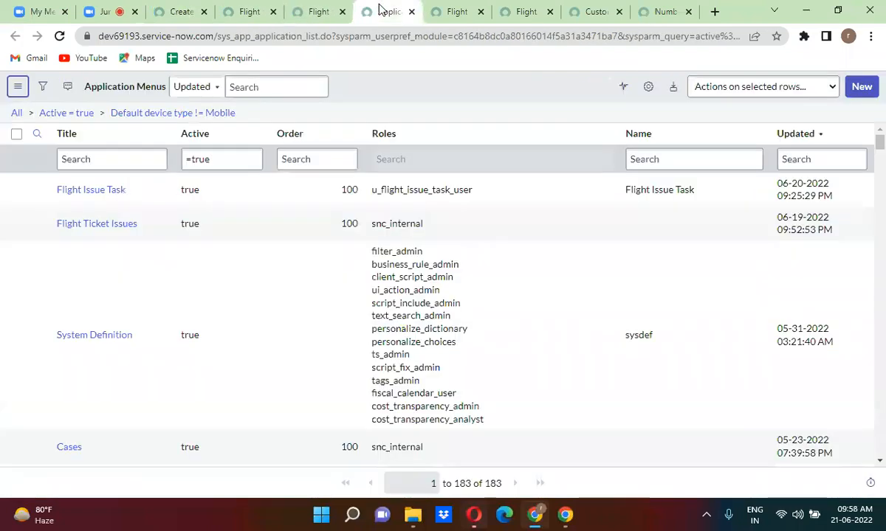
{"action": "left_click", "coordinate": [451, 11]}
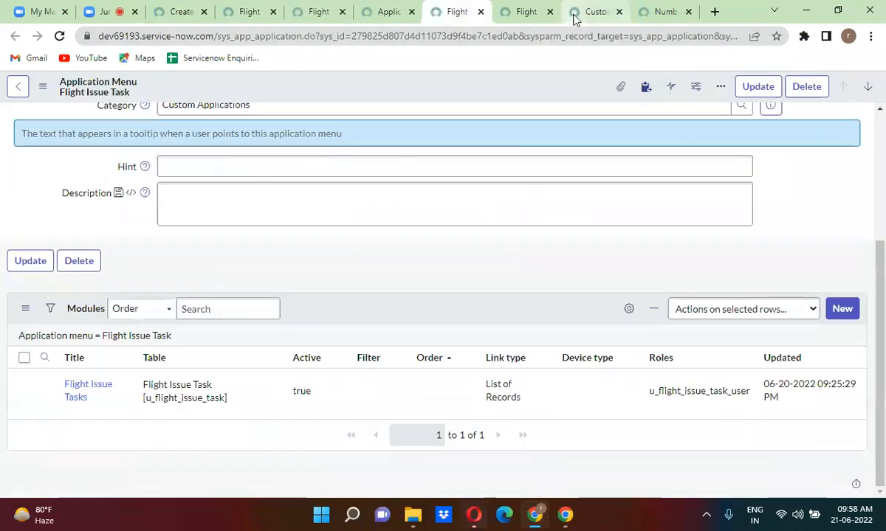
{"action": "left_click", "coordinate": [525, 13]}
{"action": "left_click", "coordinate": [591, 11]}
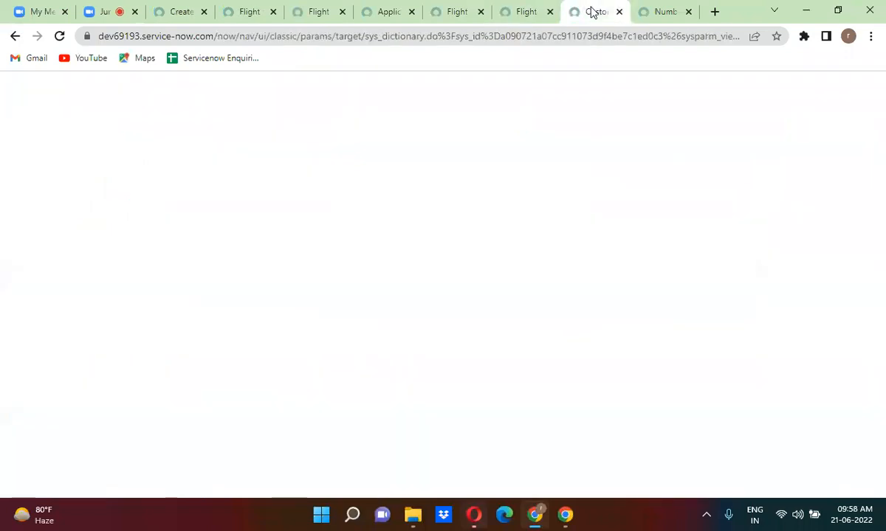
{"action": "left_click", "coordinate": [661, 11]}
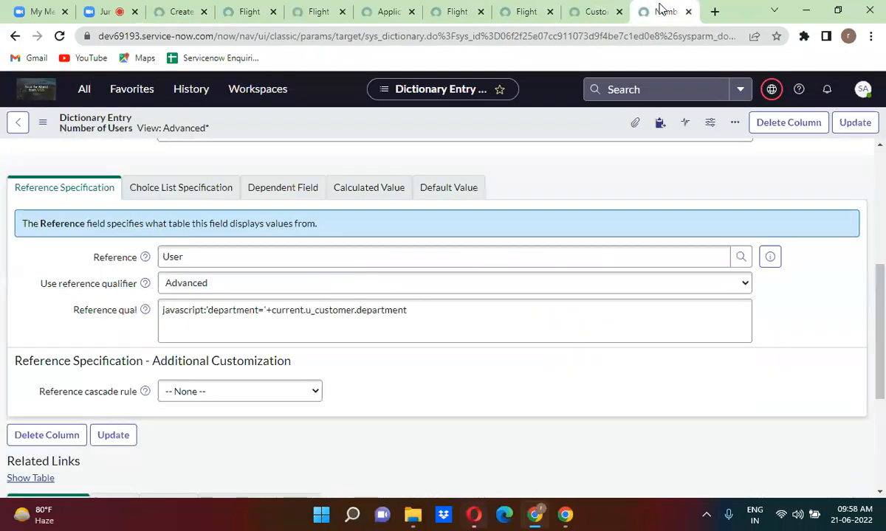
{"action": "left_click", "coordinate": [248, 9]}
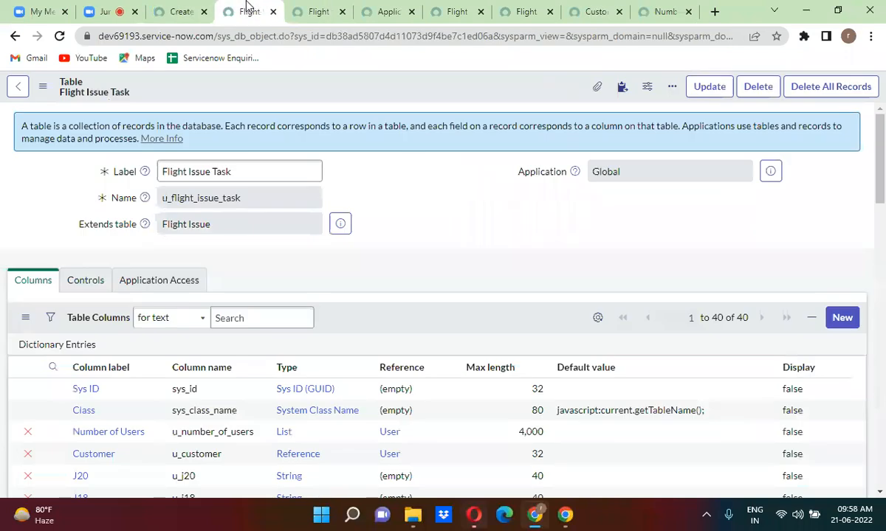
Duplicate the new-task form and change its address to u_flight_issue.do?sys_id=-1 to open a new Flight Issue form.
{"action": "left_click", "coordinate": [181, 10]}
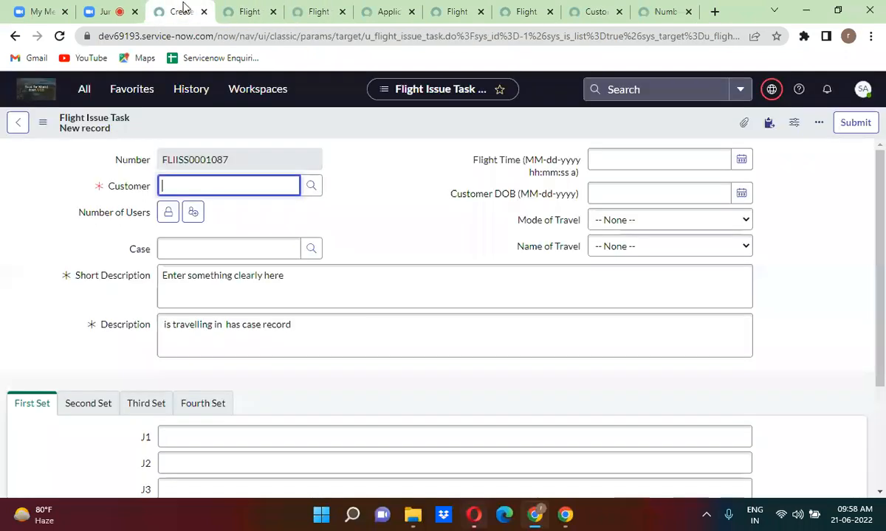
{"action": "right_click", "coordinate": [185, 9]}
{"action": "left_click", "coordinate": [222, 103]}
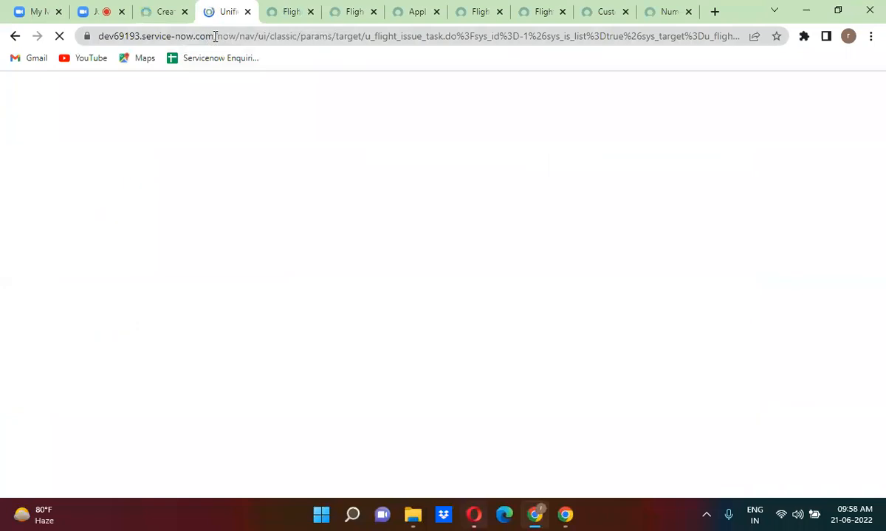
{"action": "left_click_drag", "start_coordinate": [217, 35], "coordinate": [646, 36]}
{"action": "left_click_drag", "start_coordinate": [704, 69], "coordinate": [883, 74]}
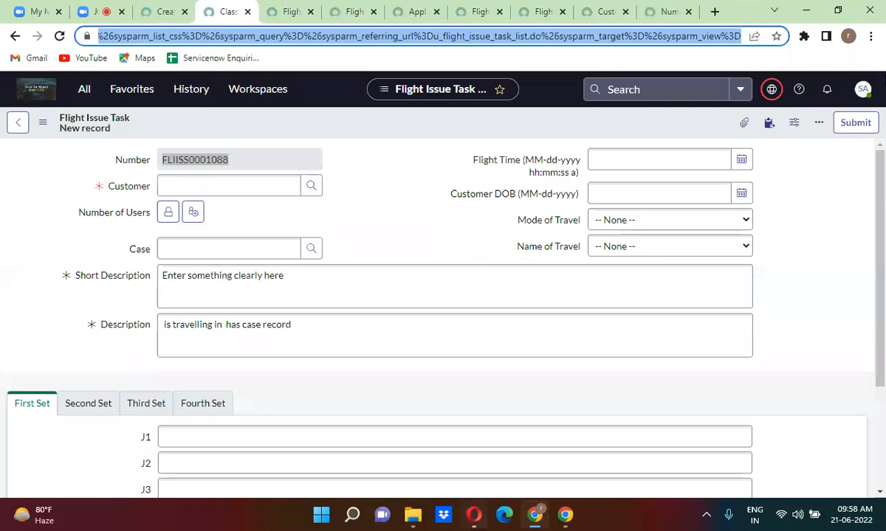
{"action": "type", "text": "u_"}
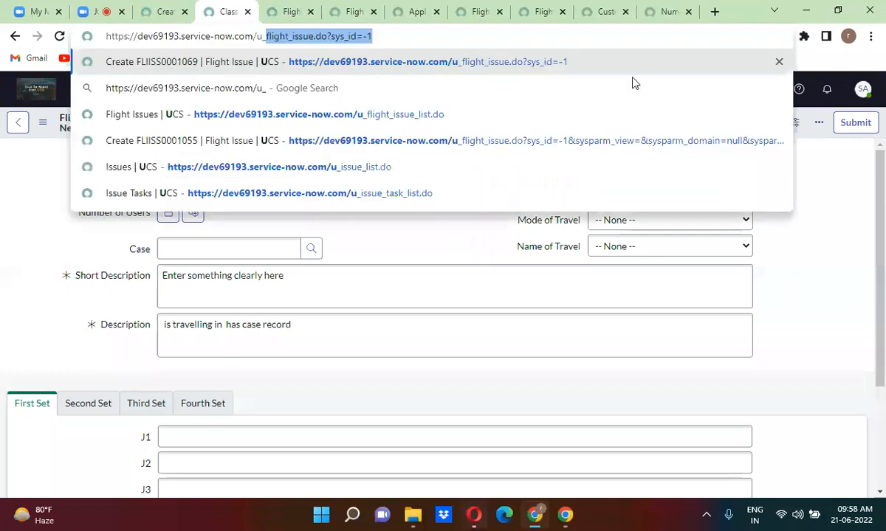
{"action": "left_click", "coordinate": [413, 42]}
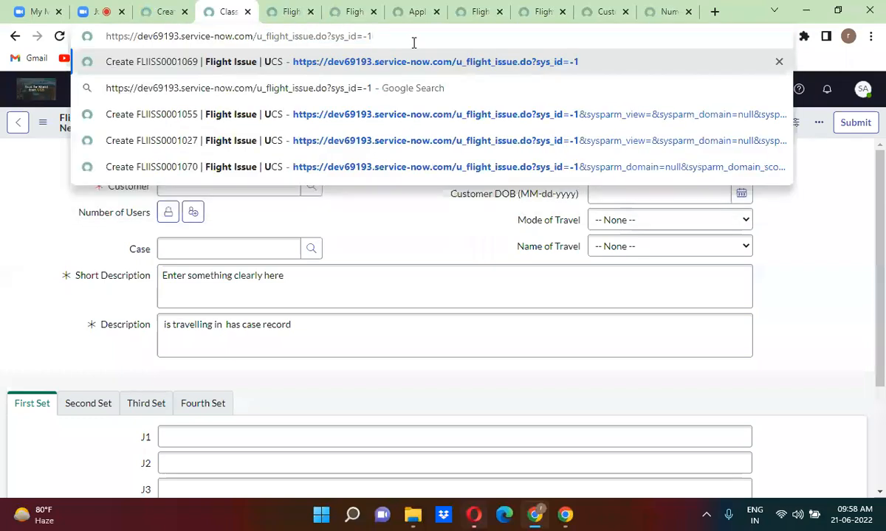
{"action": "key", "text": "Return"}
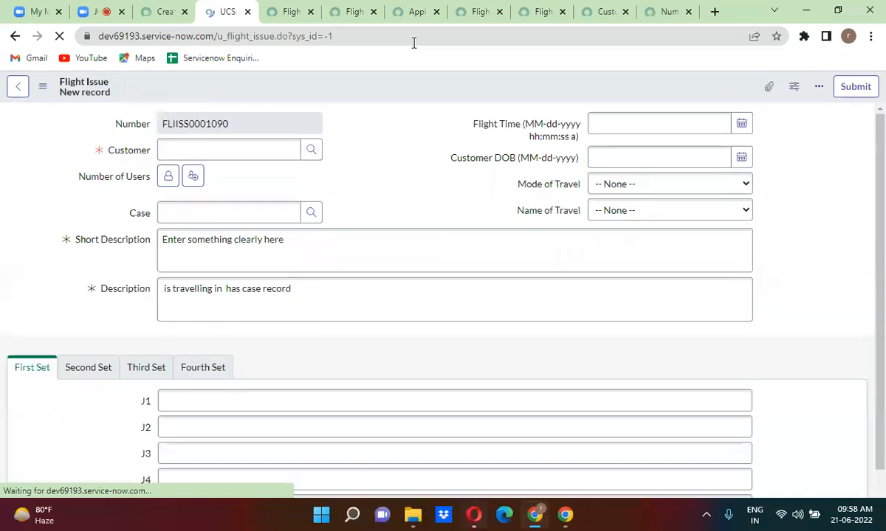
Compare the new Flight Issue Task and Flight Issue forms, then return to the Flight Issue Task table definition.
{"action": "left_click", "coordinate": [160, 9]}
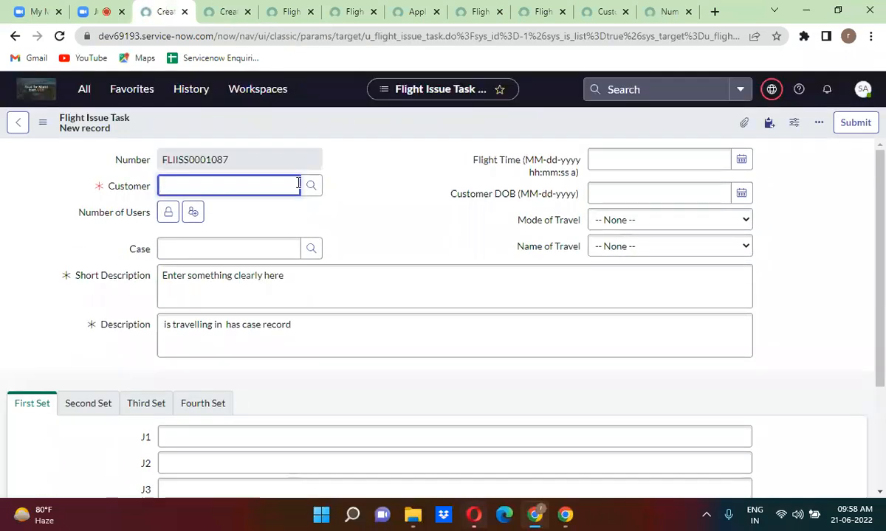
{"action": "left_click", "coordinate": [368, 176]}
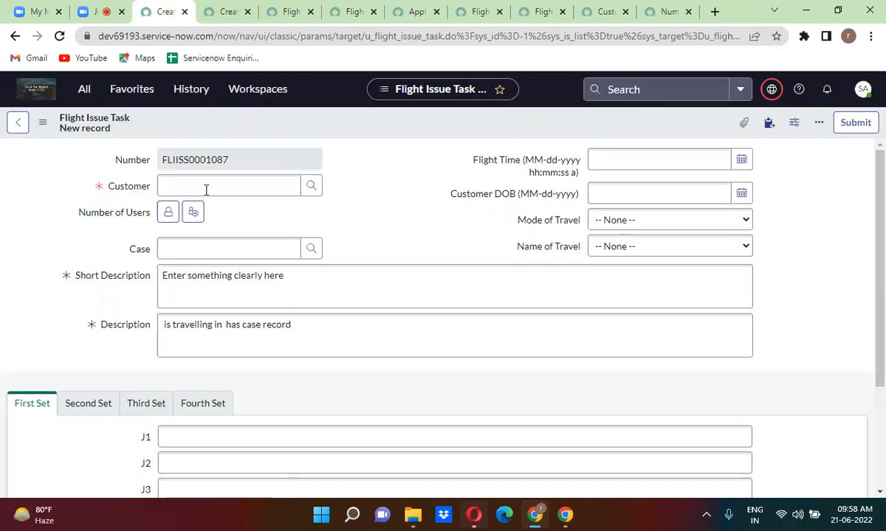
{"action": "left_click", "coordinate": [212, 11]}
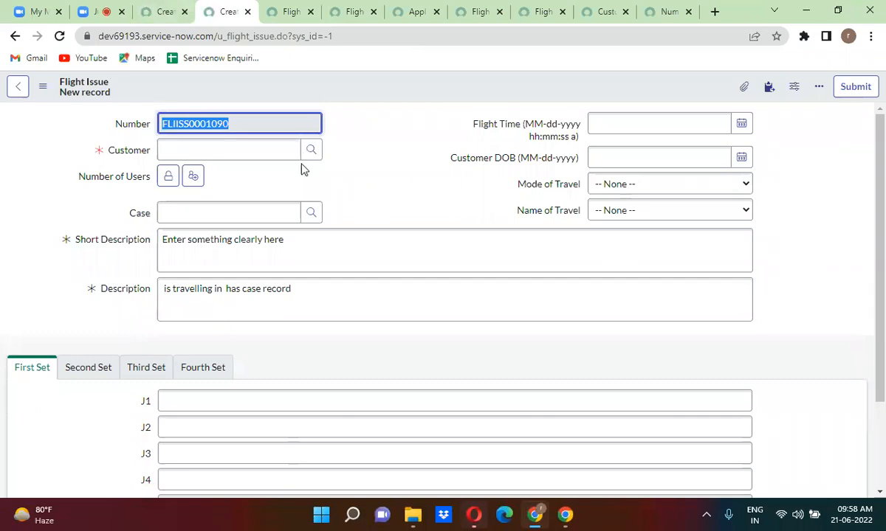
{"action": "left_click", "coordinate": [360, 166]}
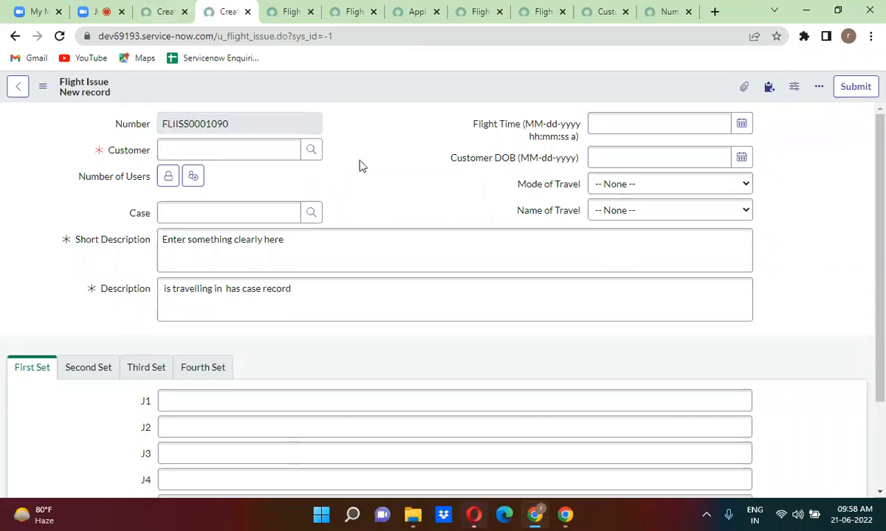
{"action": "left_click", "coordinate": [292, 11]}
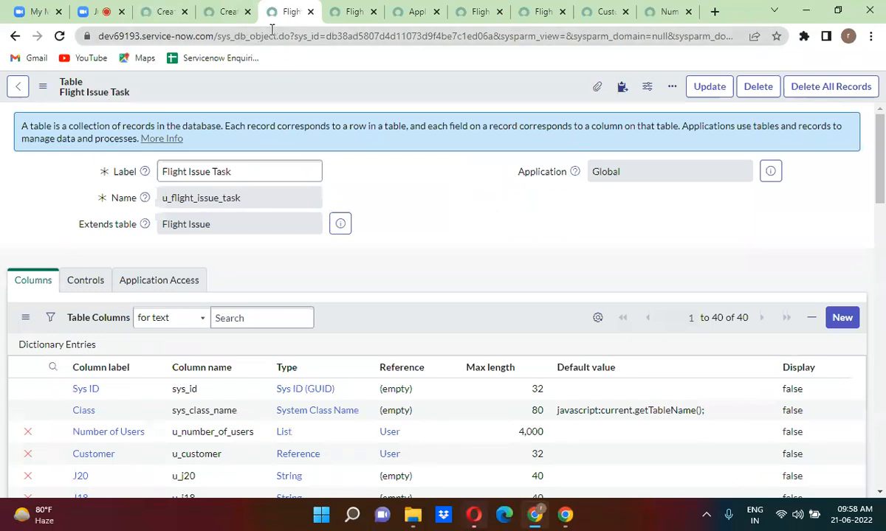
Open the Flight Issue table's Customer dictionary entry in its own page and close the pages after it.
{"action": "left_click", "coordinate": [309, 11]}
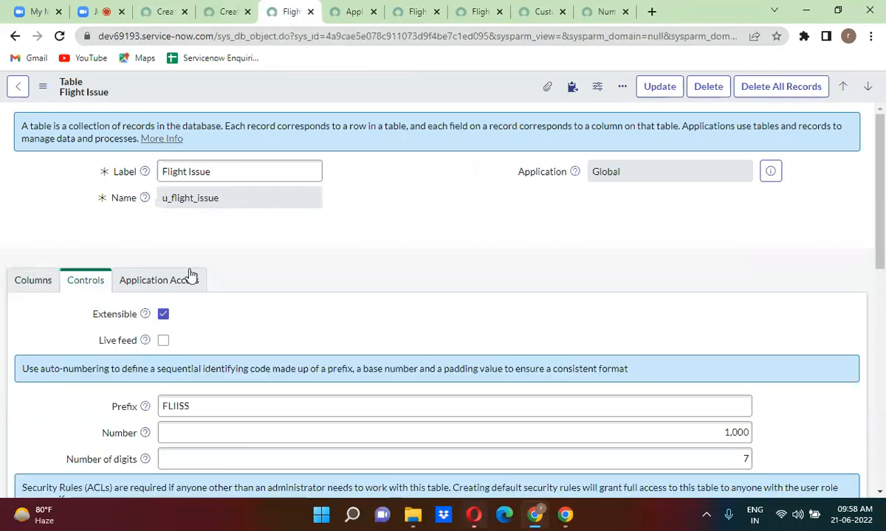
{"action": "left_click", "coordinate": [41, 280]}
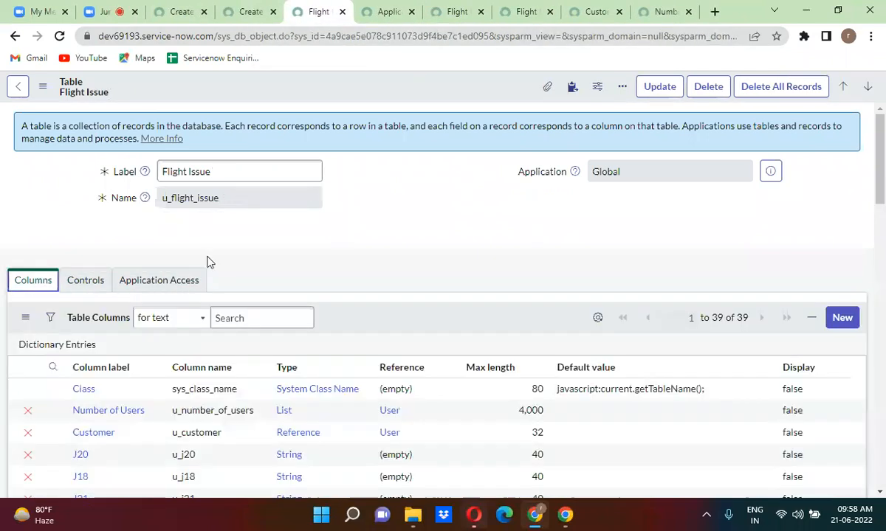
{"action": "scroll", "coordinate": [326, 253], "scroll_direction": "down", "scroll_amount": 2}
{"action": "scroll", "coordinate": [329, 254], "scroll_direction": "down", "scroll_amount": 2}
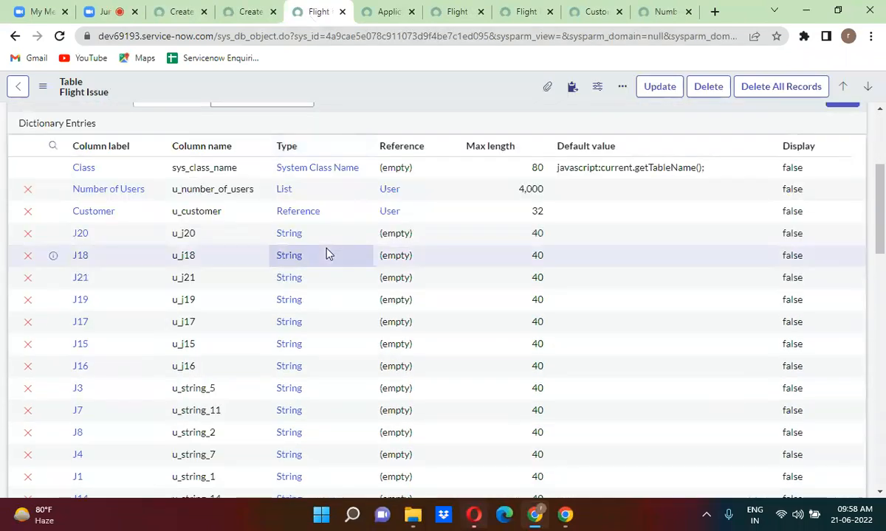
{"action": "right_click", "coordinate": [54, 214]}
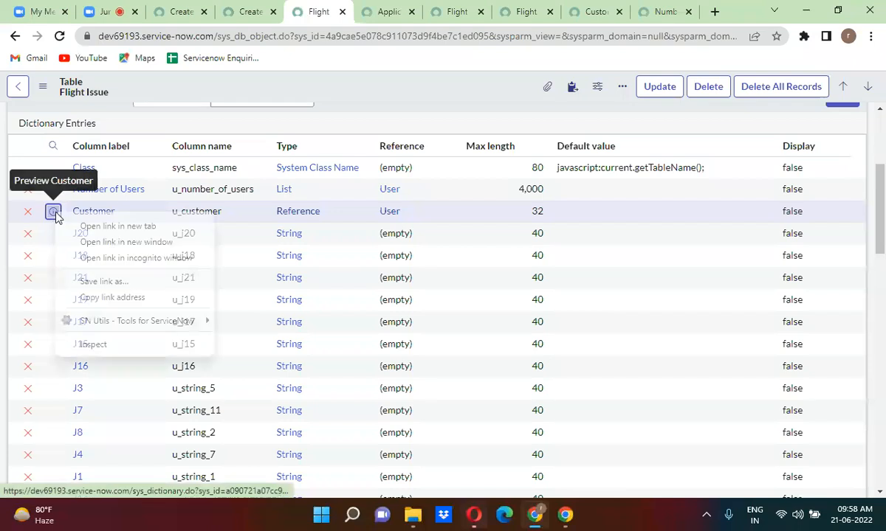
{"action": "left_click", "coordinate": [96, 228]}
{"action": "left_click", "coordinate": [347, 12]}
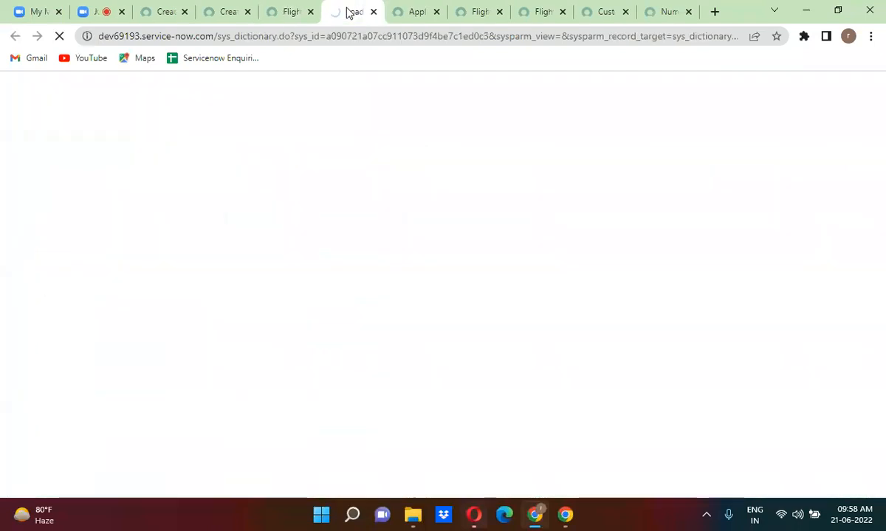
{"action": "right_click", "coordinate": [347, 13]}
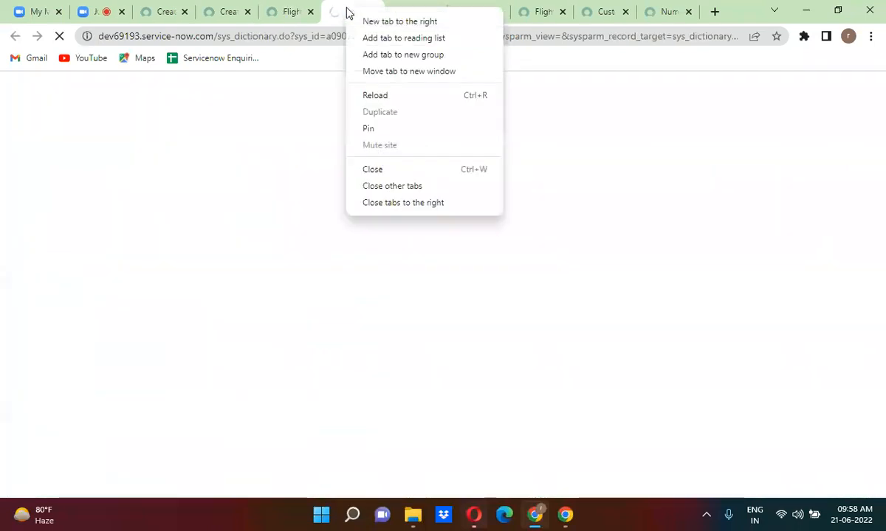
{"action": "left_click", "coordinate": [426, 203]}
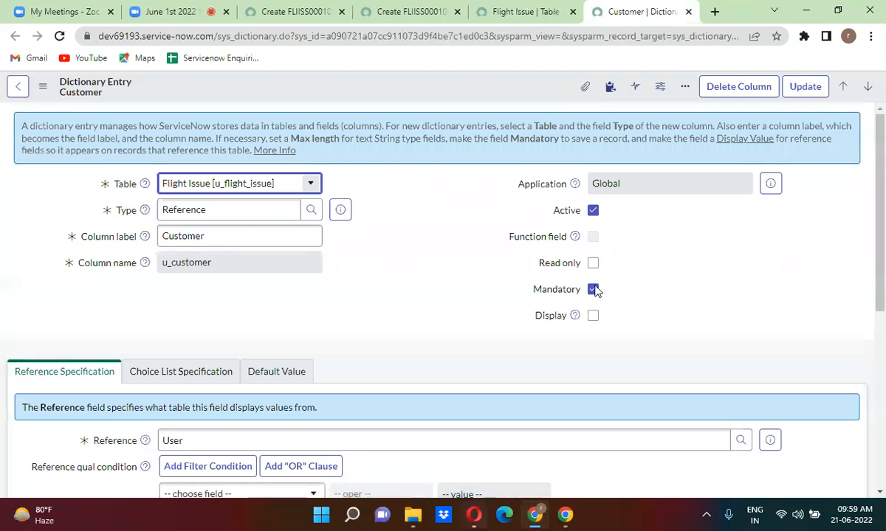
Uncheck Mandatory on the Customer entry, save, and reload the new Flight Issue form.
{"action": "left_click", "coordinate": [593, 290]}
{"action": "right_click", "coordinate": [515, 92]}
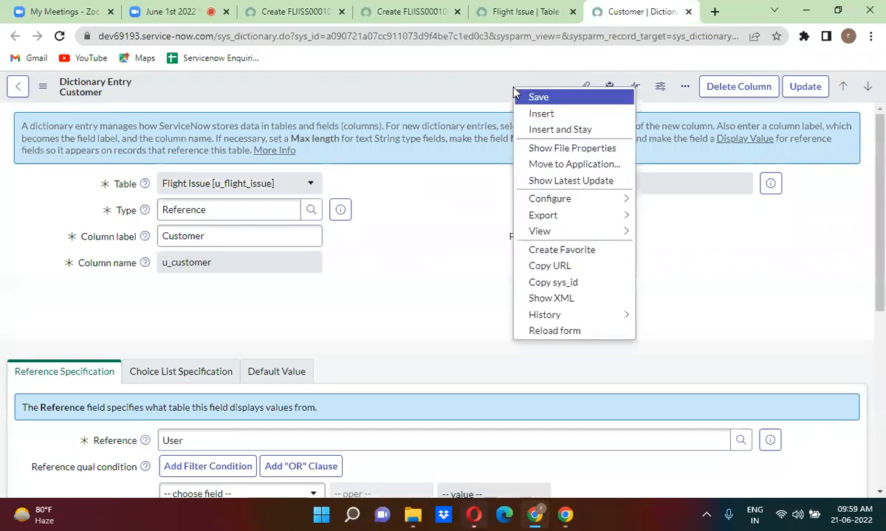
{"action": "left_click", "coordinate": [522, 94]}
{"action": "left_click", "coordinate": [525, 11]}
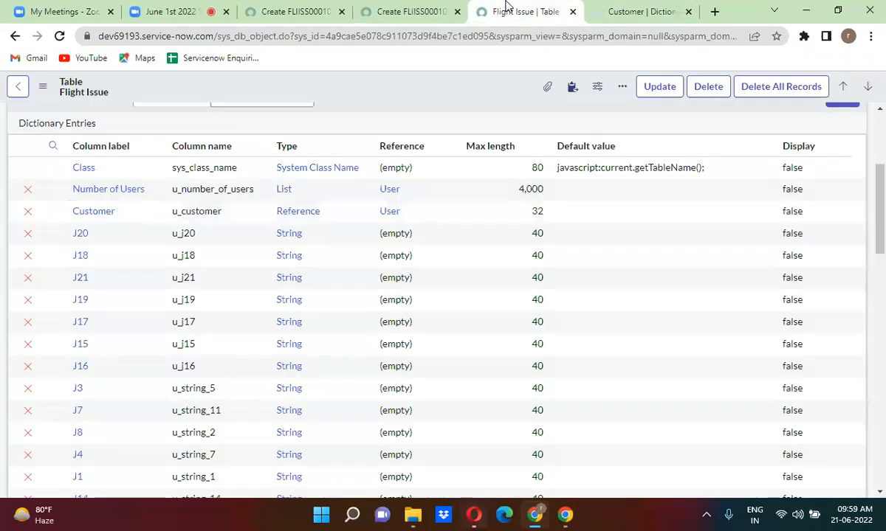
{"action": "left_click", "coordinate": [414, 10]}
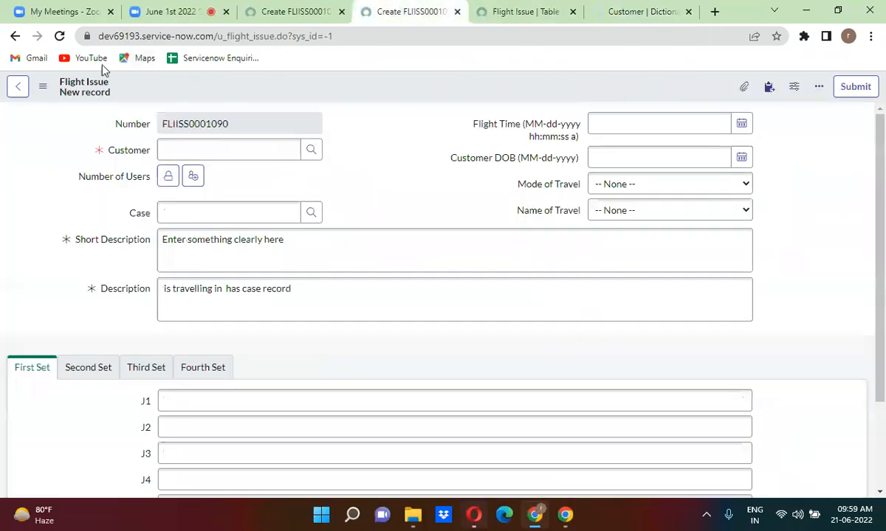
{"action": "left_click", "coordinate": [59, 36]}
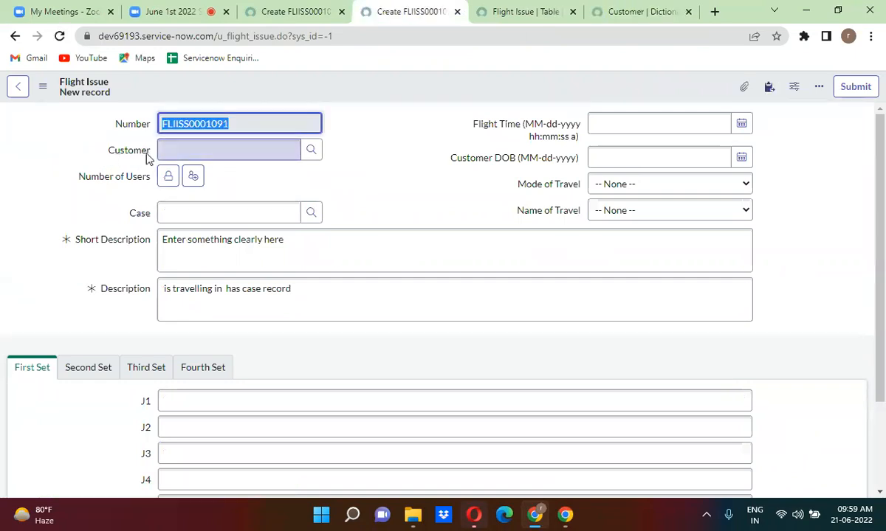
Reload the Flight Issue Task form, now FLIISS0001093, and view the Flight Issue dictionary entries.
{"action": "left_click", "coordinate": [266, 5]}
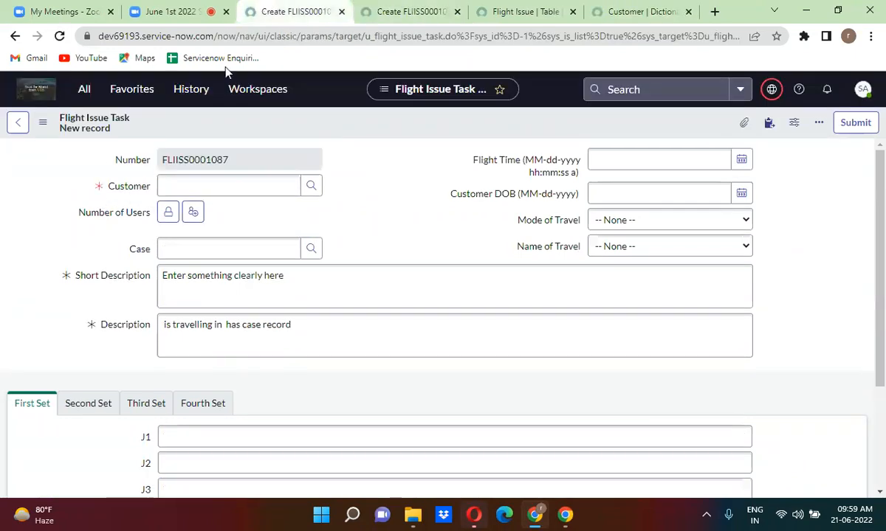
{"action": "left_click", "coordinate": [59, 36]}
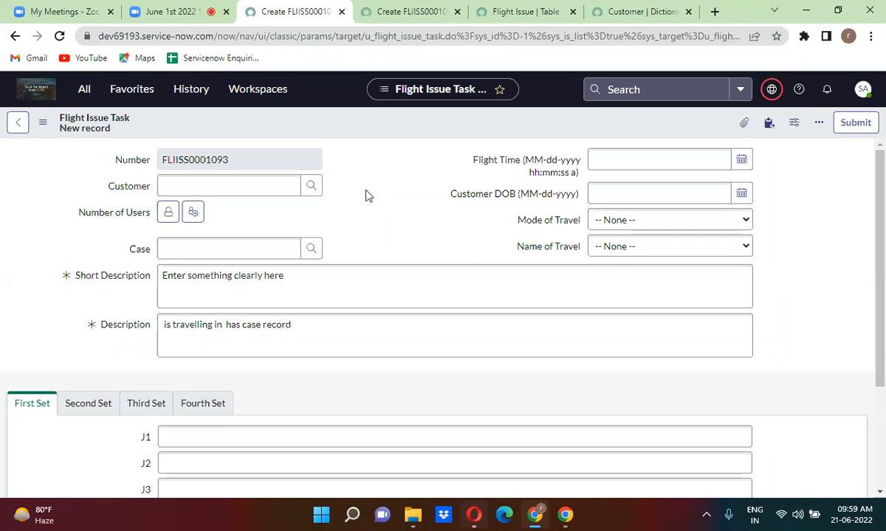
{"action": "left_click", "coordinate": [511, 14]}
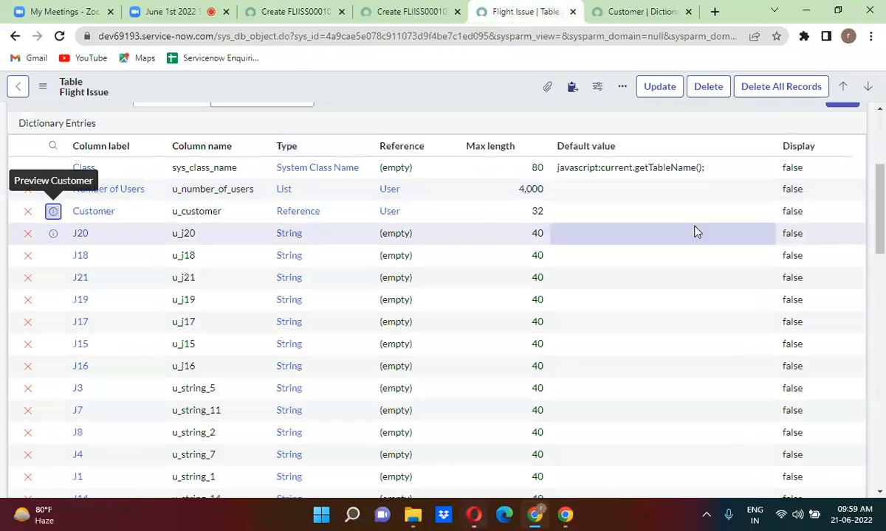
Open the Short Description dictionary entry, uncheck Mandatory, clear its default value, and save it.
{"action": "left_click_drag", "start_coordinate": [878, 212], "coordinate": [880, 309]}
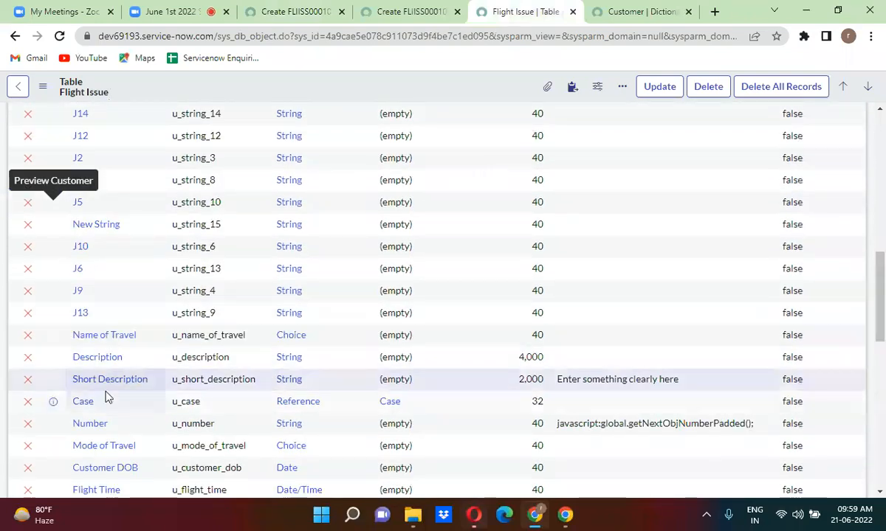
{"action": "right_click", "coordinate": [53, 381]}
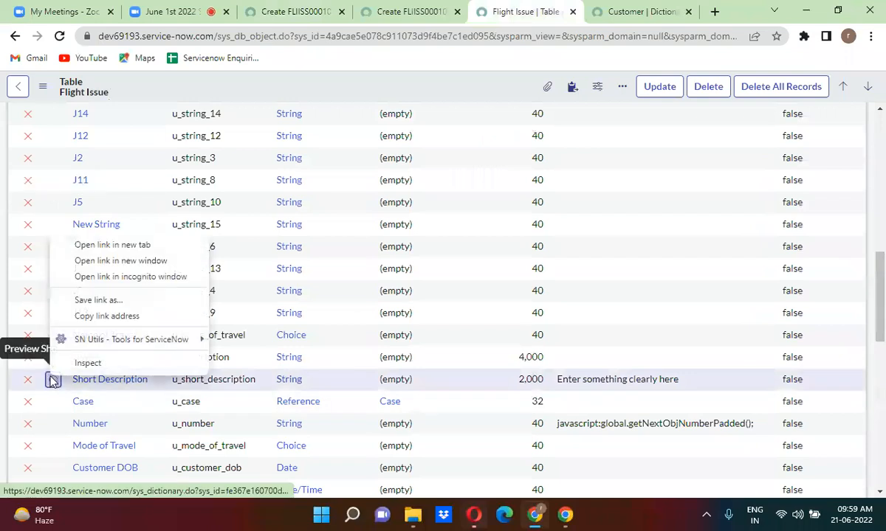
{"action": "left_click", "coordinate": [116, 252]}
{"action": "left_click", "coordinate": [631, 9]}
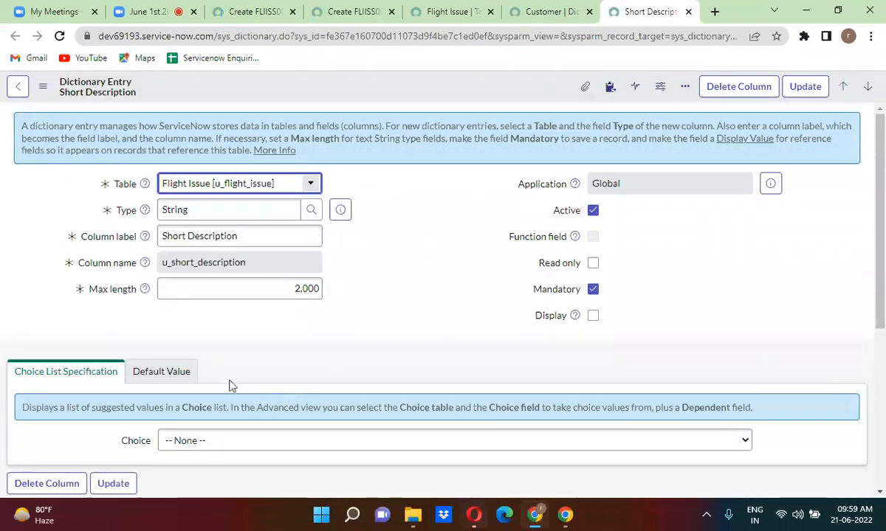
{"action": "left_click", "coordinate": [593, 289]}
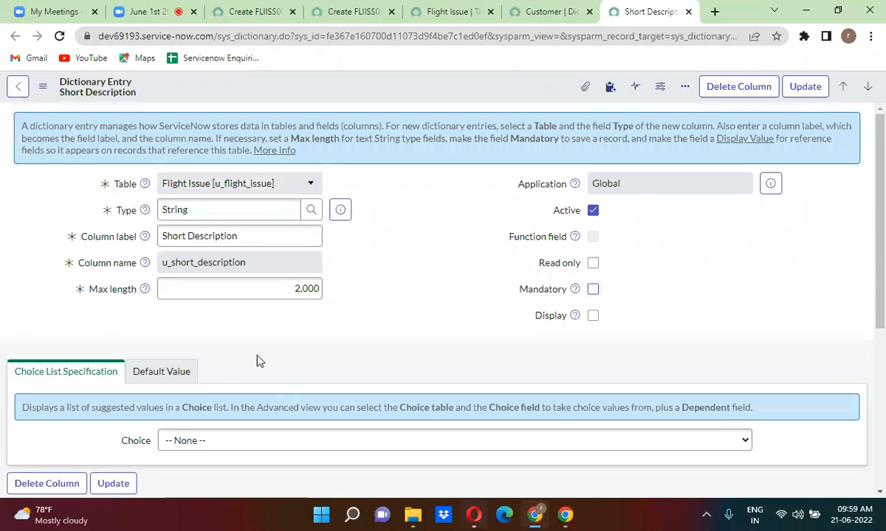
{"action": "left_click", "coordinate": [176, 372]}
{"action": "triple_click", "coordinate": [275, 441]}
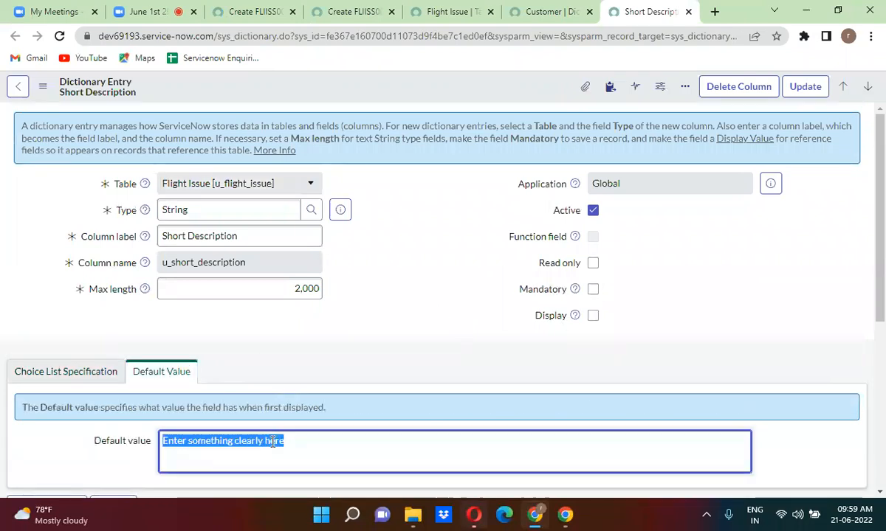
{"action": "key", "text": "BackSpace"}
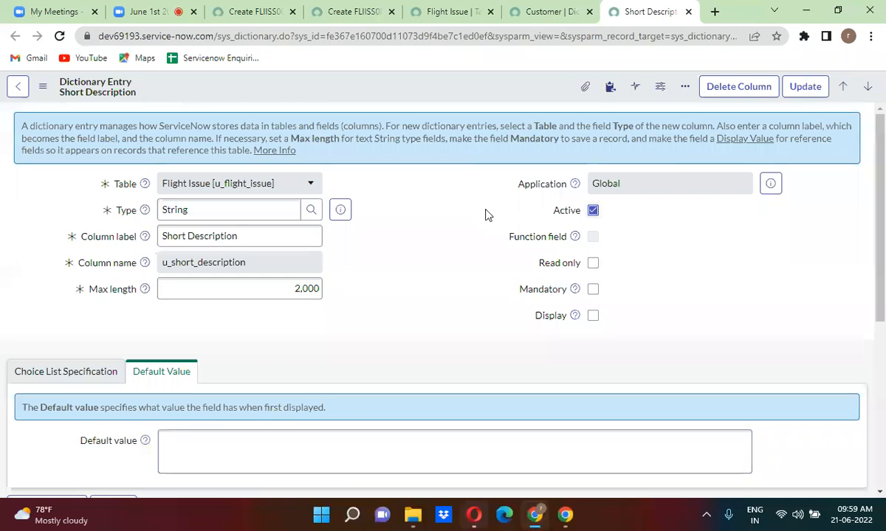
{"action": "right_click", "coordinate": [427, 89]}
{"action": "left_click", "coordinate": [451, 97]}
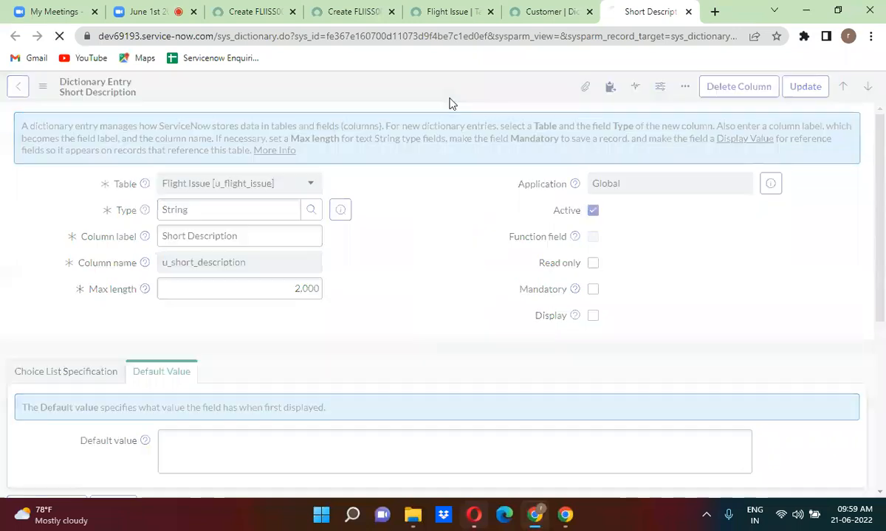
{"action": "left_click", "coordinate": [358, 10]}
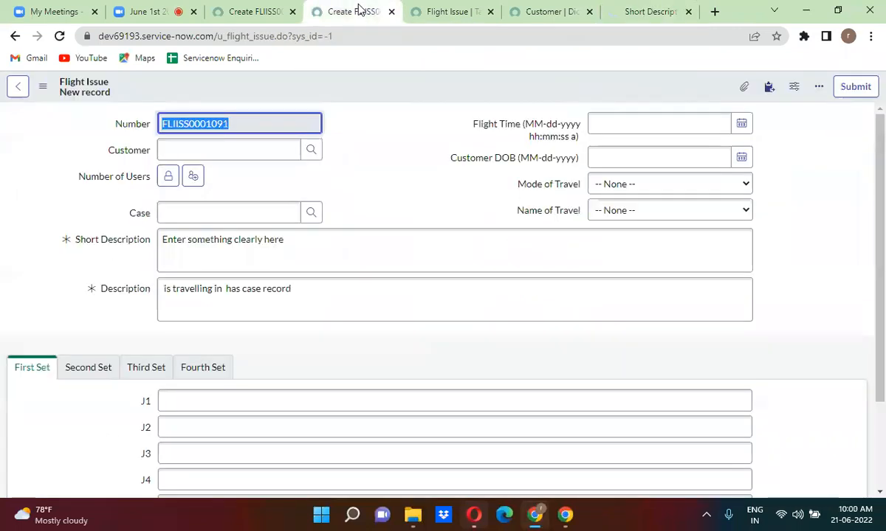
Reload the Flight Issue and Flight Issue Task forms to show Short Description as optional and empty.
{"action": "left_click", "coordinate": [60, 38]}
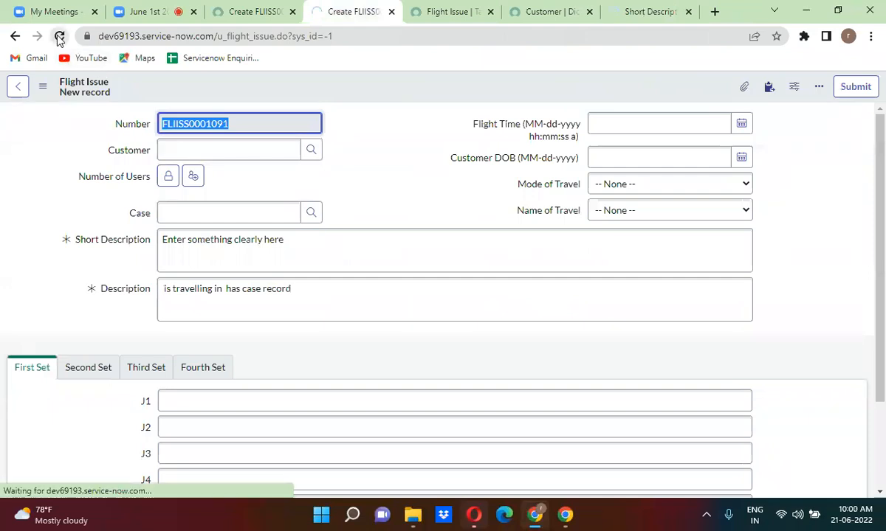
{"action": "left_click", "coordinate": [245, 8]}
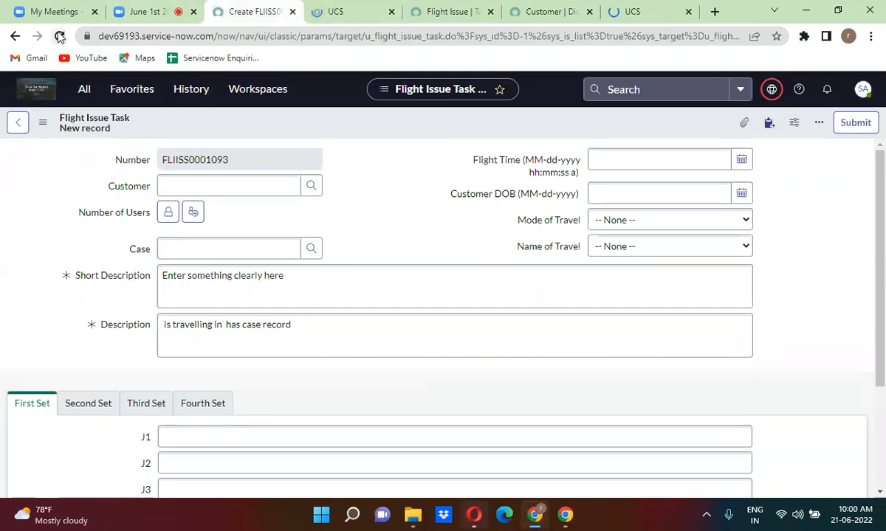
{"action": "left_click", "coordinate": [60, 36]}
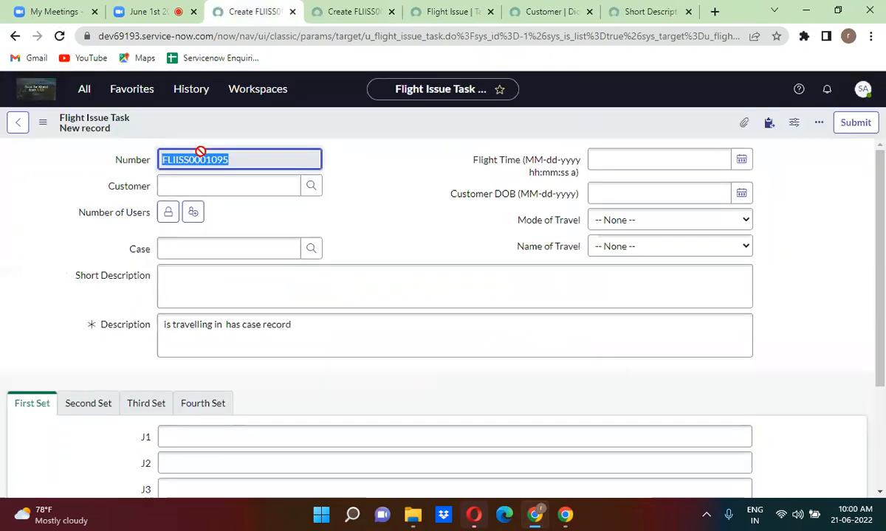
{"action": "left_click", "coordinate": [355, 8]}
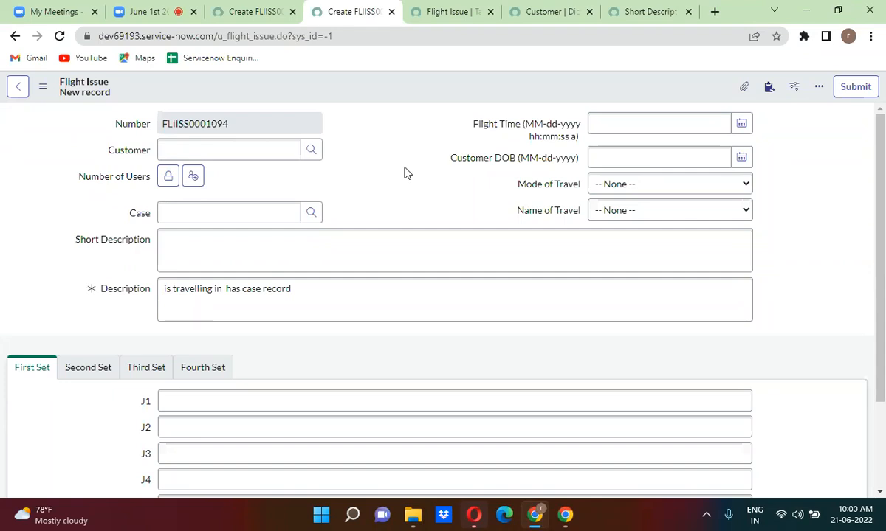
Set the Customer dictionary entry back to Mandatory, save it, and reload the Flight Issue form.
{"action": "left_click", "coordinate": [544, 11]}
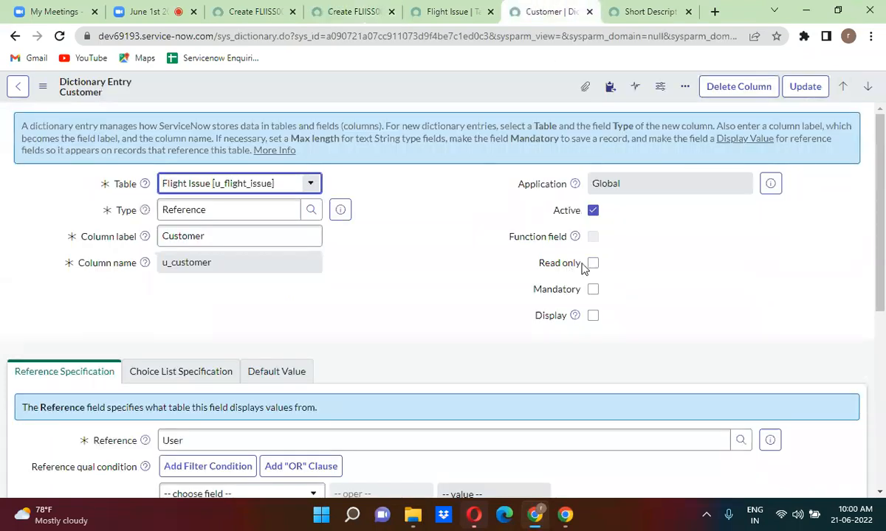
{"action": "left_click", "coordinate": [592, 289]}
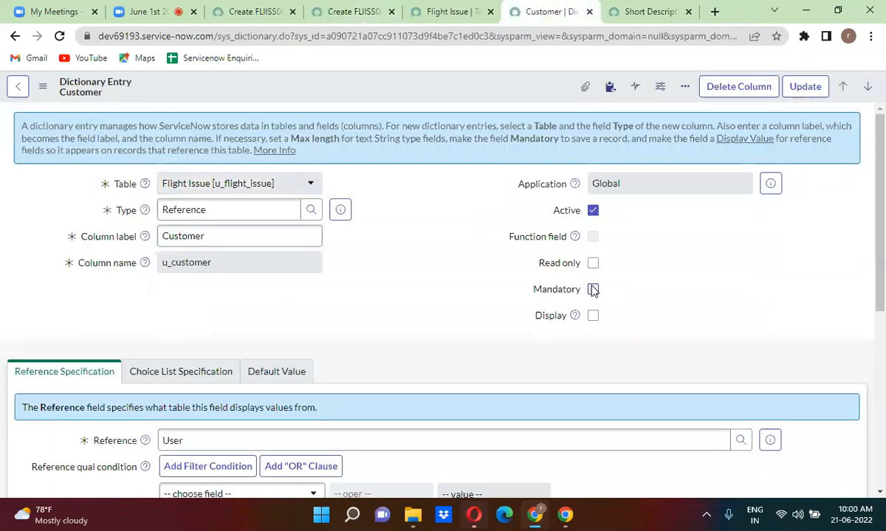
{"action": "right_click", "coordinate": [451, 96]}
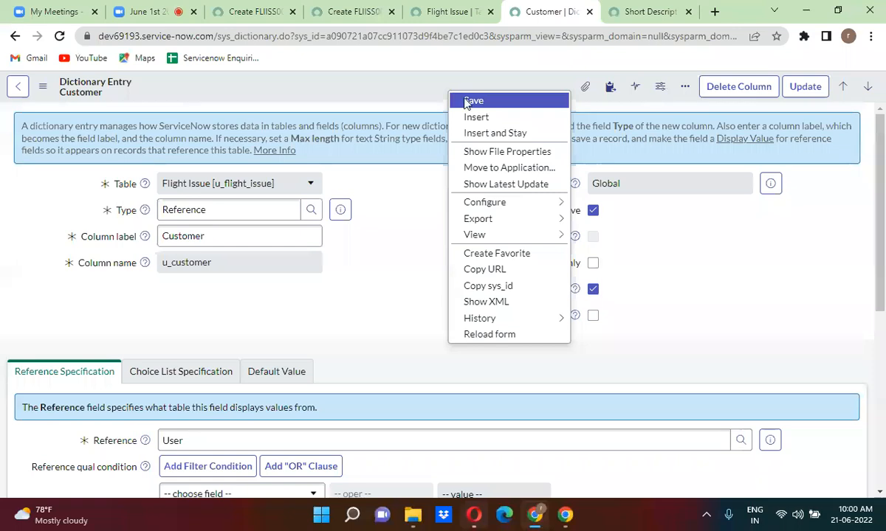
{"action": "left_click", "coordinate": [462, 99]}
{"action": "left_click", "coordinate": [366, 11]}
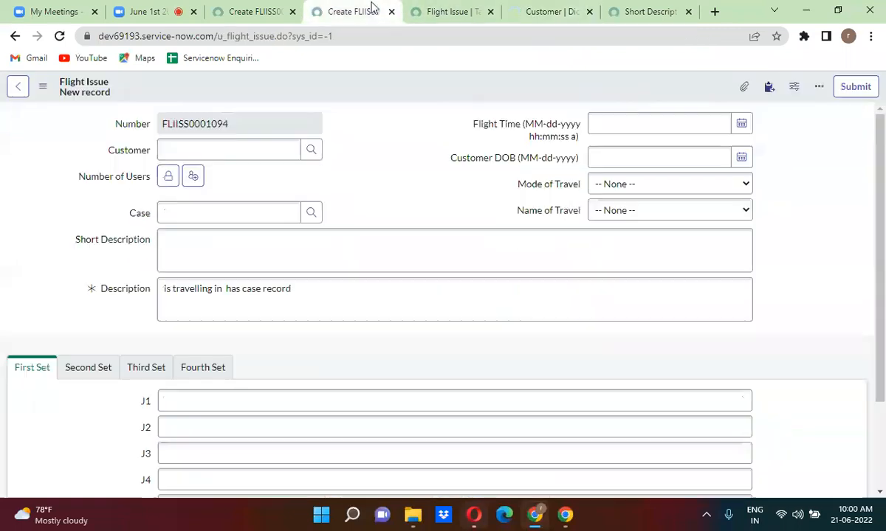
{"action": "left_click", "coordinate": [59, 35]}
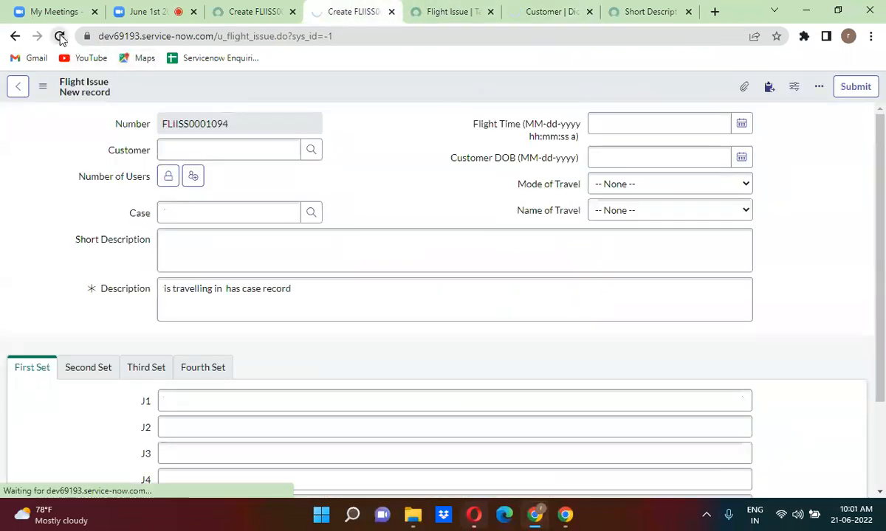
Reload the Flight Issue Task form (FLIISS0001097) and point out required Customer versus optional Short Description.
{"action": "left_click", "coordinate": [247, 9]}
{"action": "left_click", "coordinate": [314, 9]}
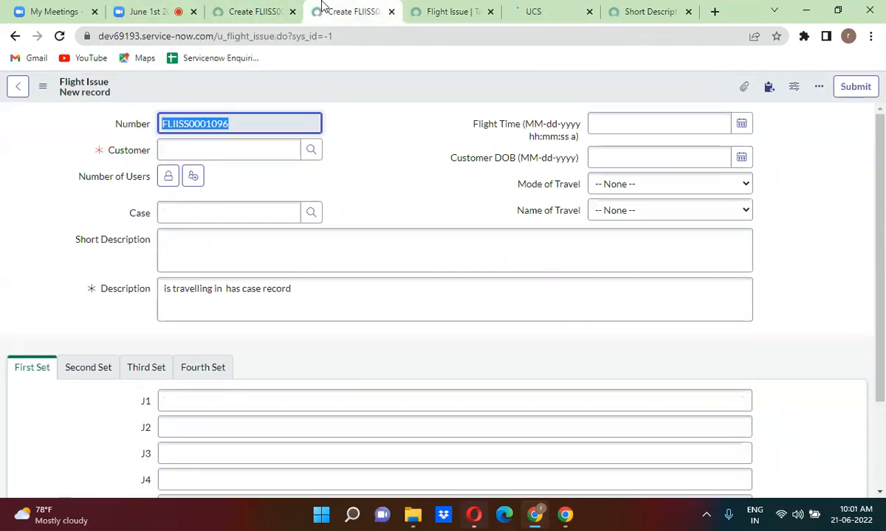
{"action": "left_click", "coordinate": [235, 11]}
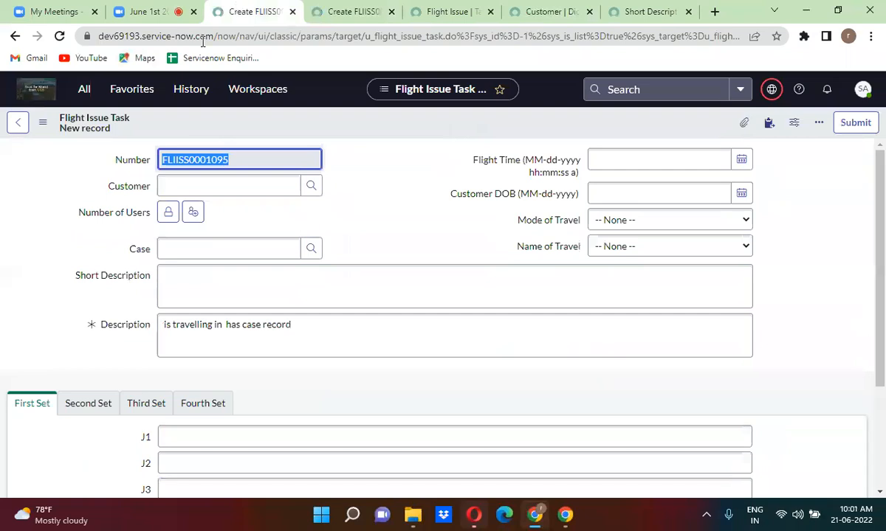
{"action": "left_click", "coordinate": [58, 35]}
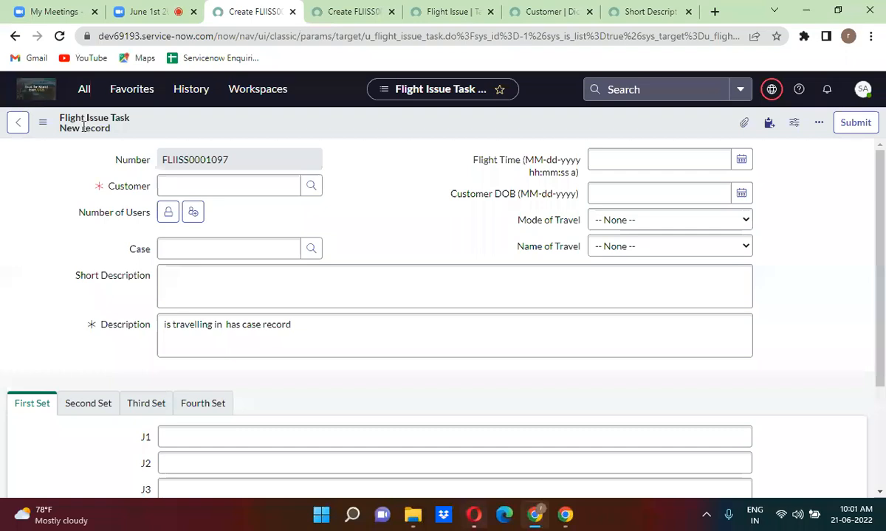
{"action": "left_click", "coordinate": [130, 187]}
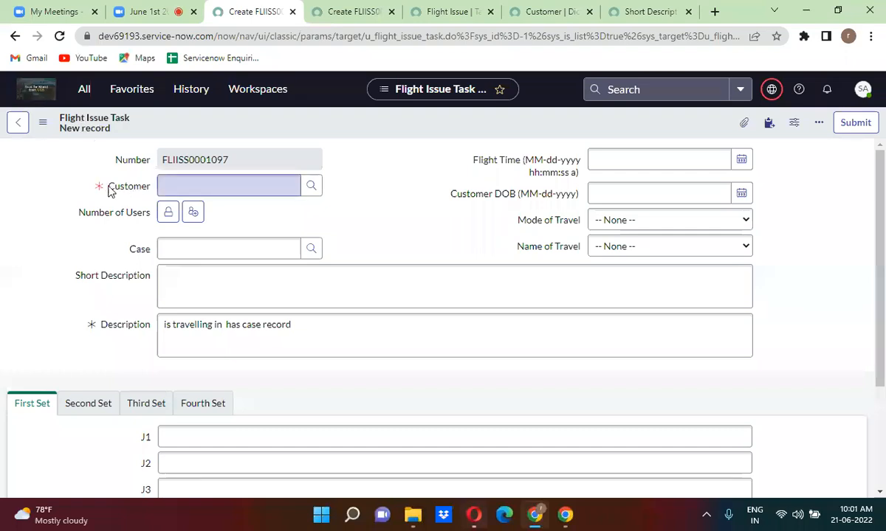
{"action": "left_click", "coordinate": [103, 274]}
Compare both forms, then open the Customer entry's empty Dictionary Overrides related list.
{"action": "left_click", "coordinate": [530, 18]}
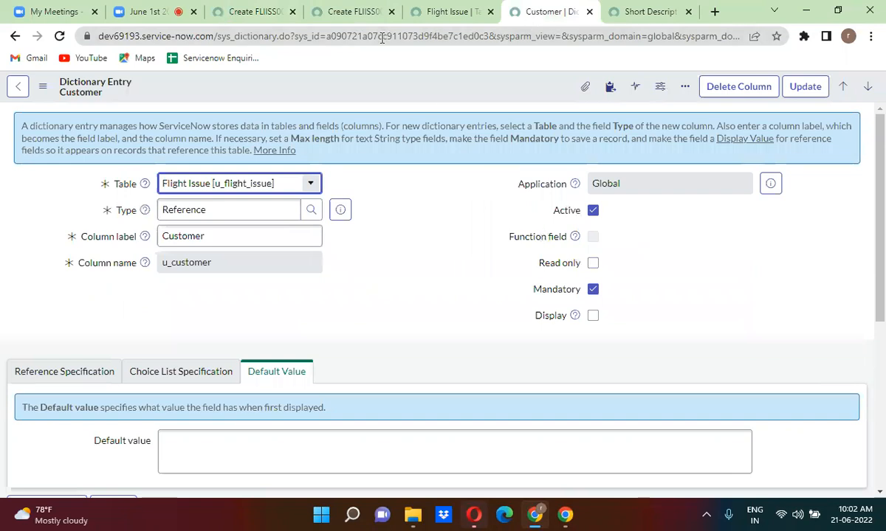
{"action": "left_click", "coordinate": [360, 13]}
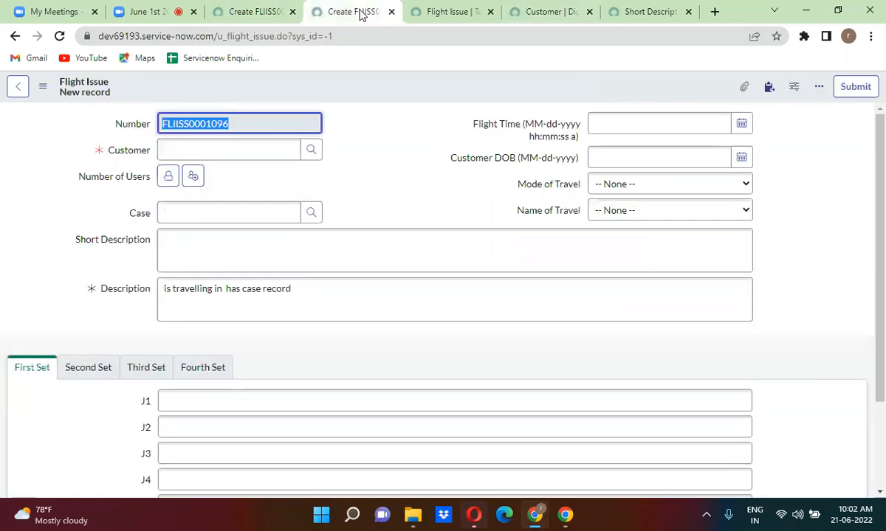
{"action": "left_click", "coordinate": [230, 11]}
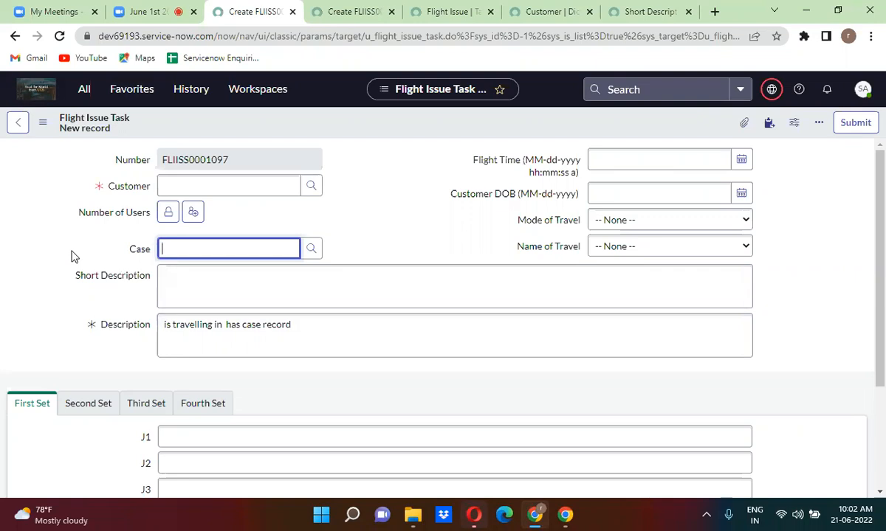
{"action": "left_click", "coordinate": [534, 12]}
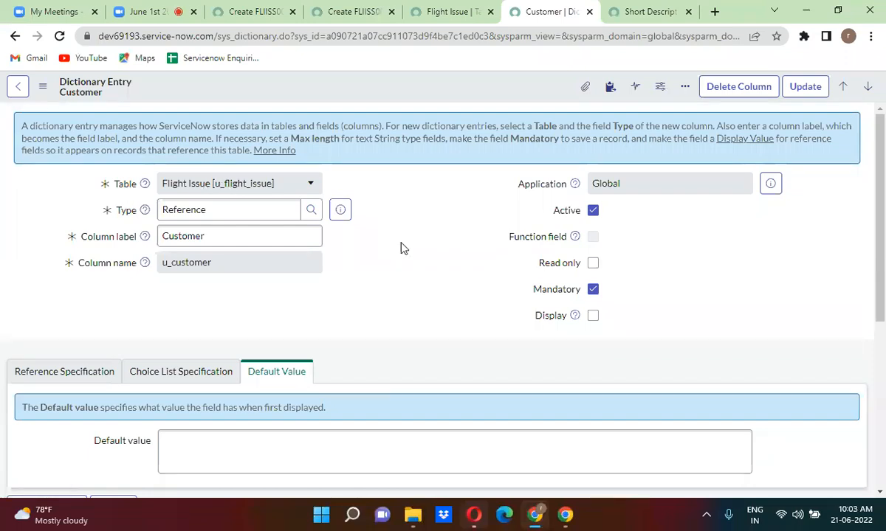
{"action": "scroll", "coordinate": [400, 248], "scroll_direction": "down", "scroll_amount": 4}
{"action": "left_click", "coordinate": [306, 277]}
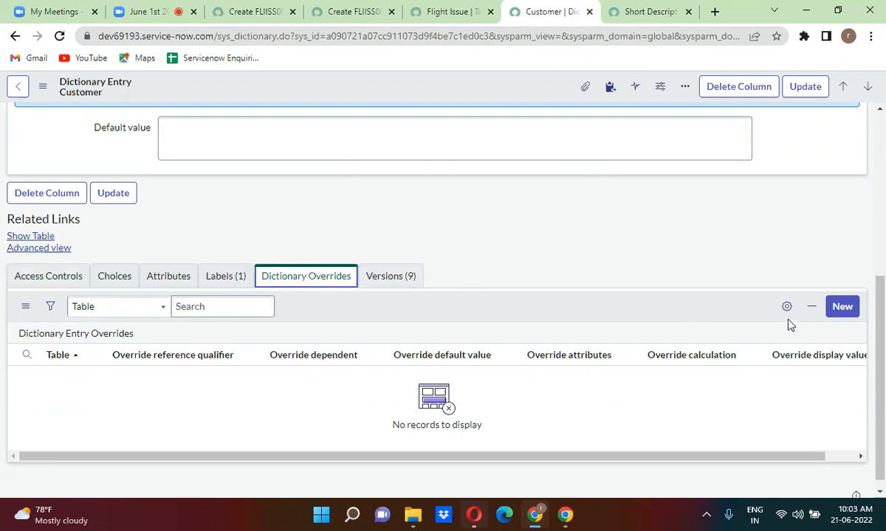
Create a u_customer override on Flight Issue Task with Override mandatory ticked and Mandatory off, and submit.
{"action": "left_click", "coordinate": [843, 307]}
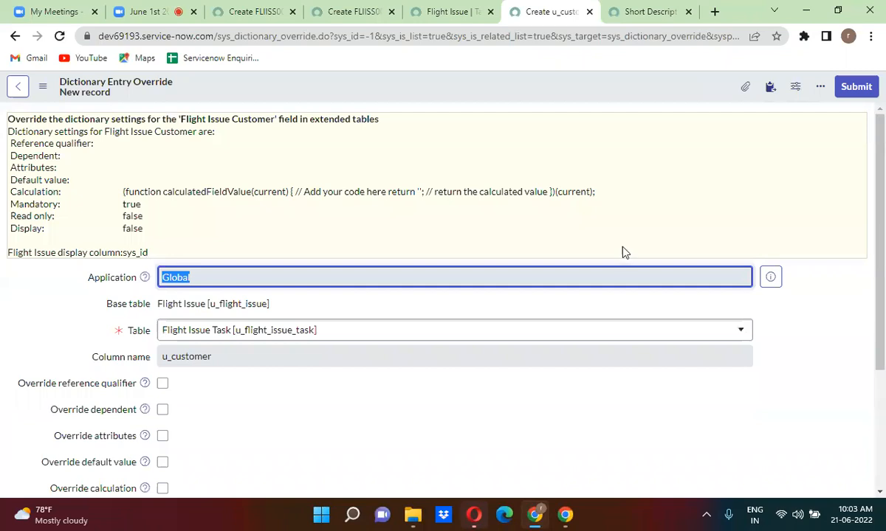
{"action": "left_click", "coordinate": [342, 225]}
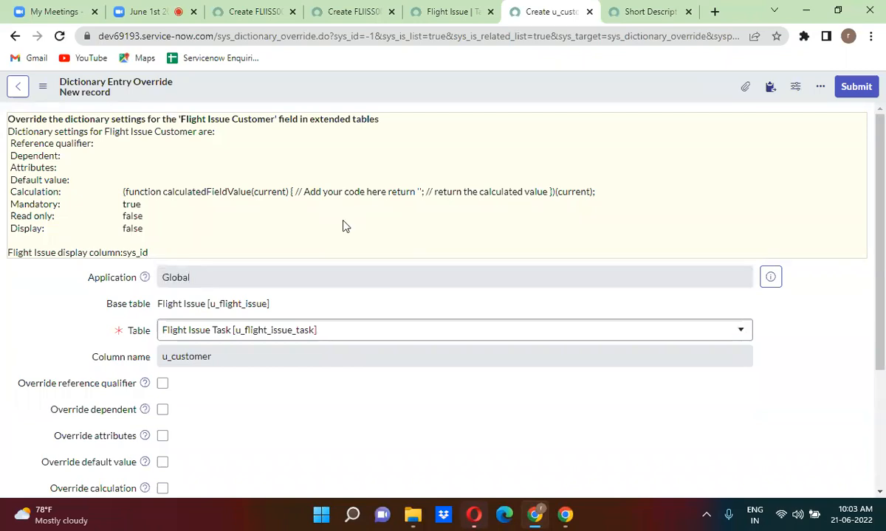
{"action": "scroll", "coordinate": [342, 223], "scroll_direction": "down", "scroll_amount": 2}
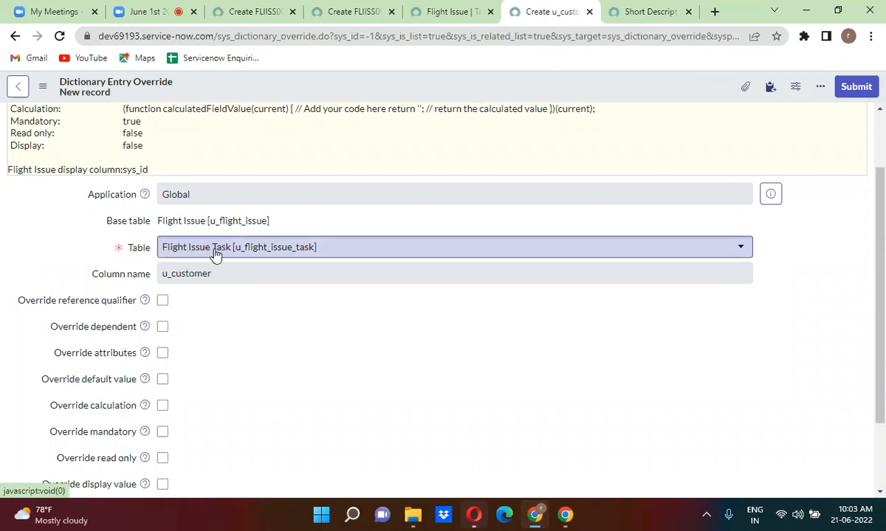
{"action": "left_click", "coordinate": [222, 251]}
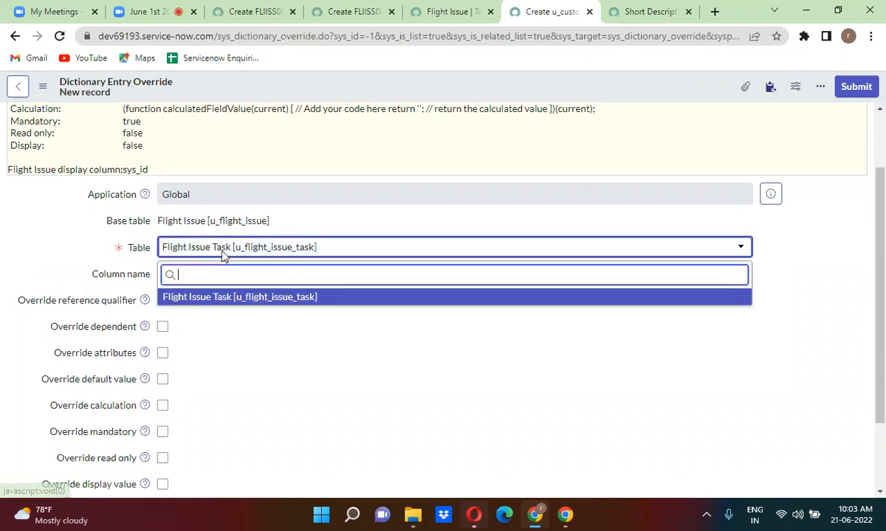
{"action": "left_click", "coordinate": [226, 298]}
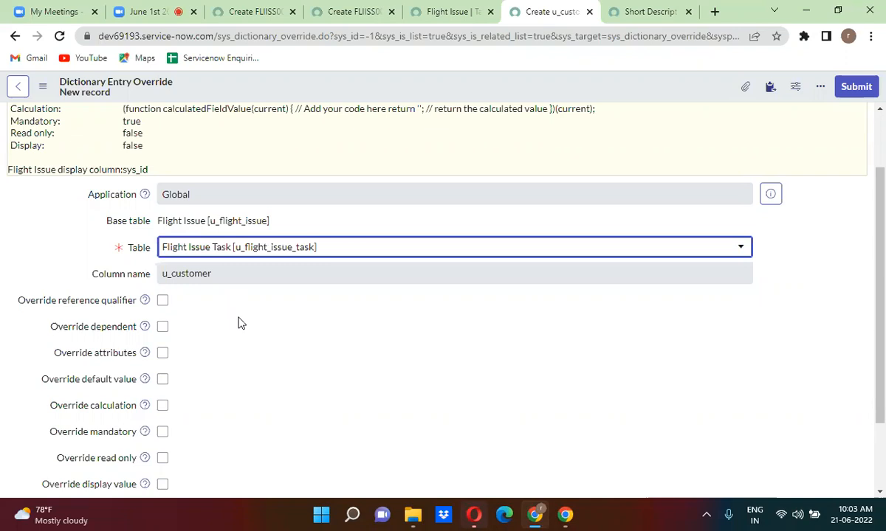
{"action": "scroll", "coordinate": [240, 323], "scroll_direction": "down", "scroll_amount": 1}
{"action": "scroll", "coordinate": [240, 322], "scroll_direction": "down", "scroll_amount": 1}
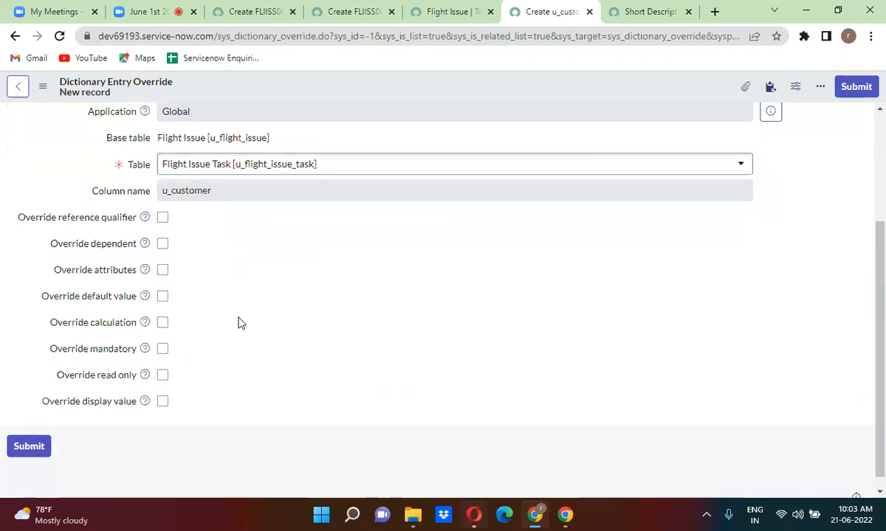
{"action": "left_click", "coordinate": [163, 350]}
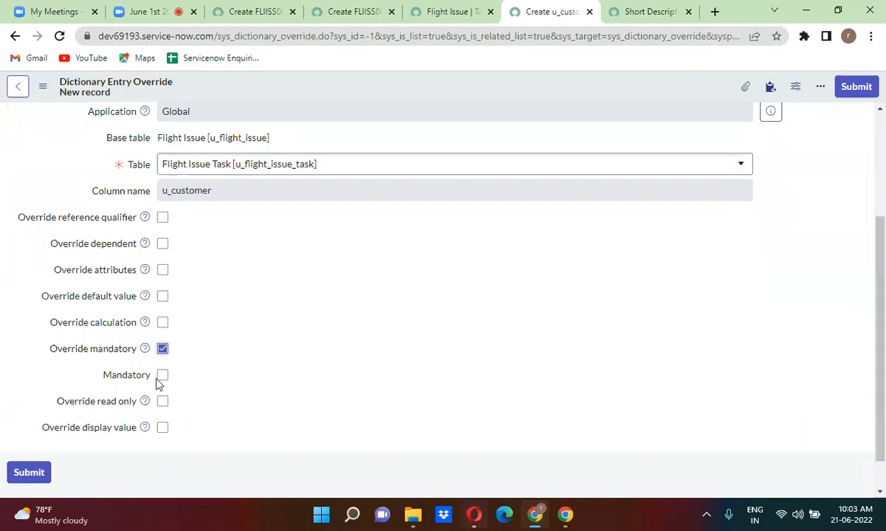
{"action": "left_click", "coordinate": [854, 88]}
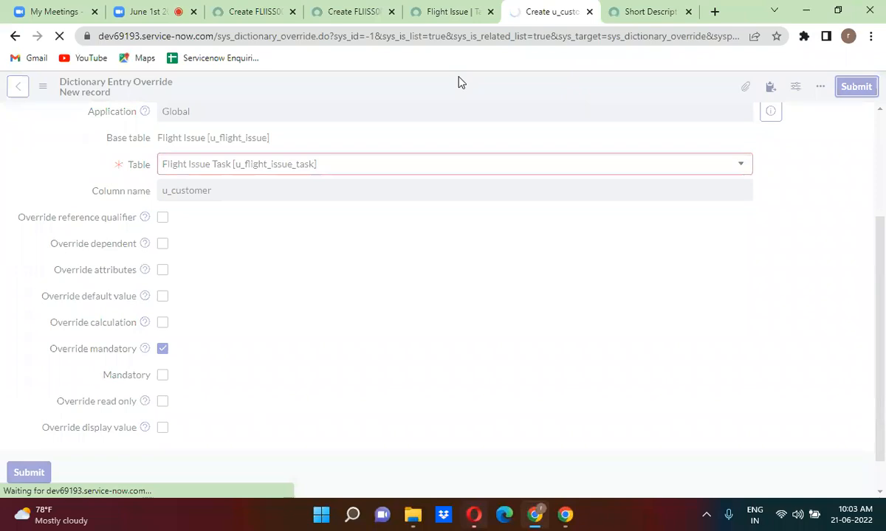
Reload the Flight Issue and Flight Issue Task forms and compare their Customer fields: optional on the task form, required on Flight Issue.
{"action": "left_click", "coordinate": [354, 11]}
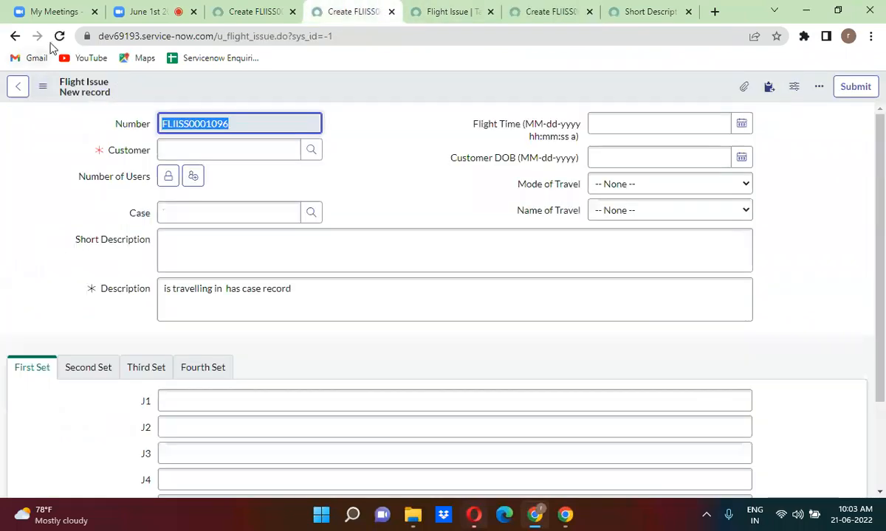
{"action": "left_click", "coordinate": [59, 37]}
{"action": "left_click", "coordinate": [247, 11]}
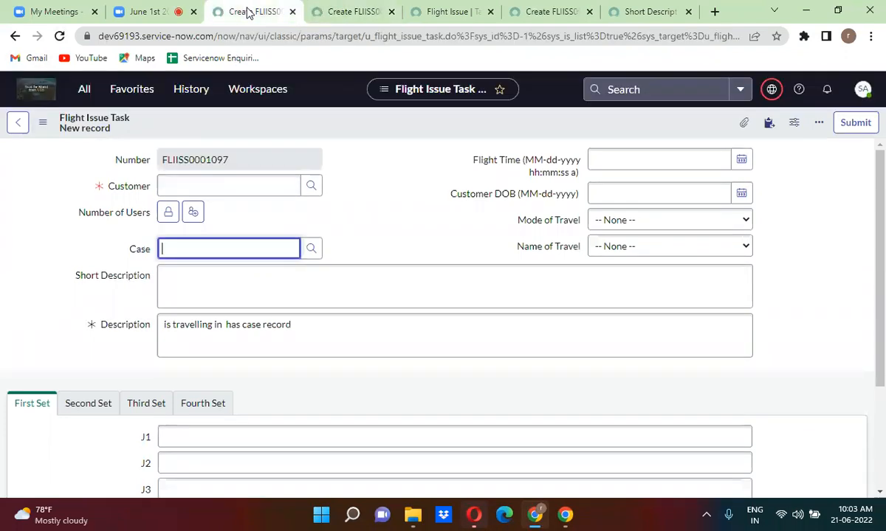
{"action": "left_click", "coordinate": [59, 37]}
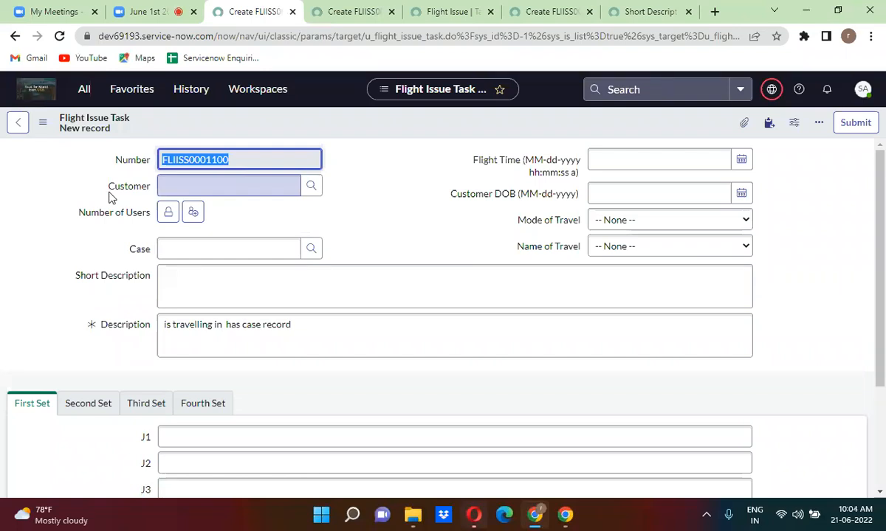
{"action": "left_click", "coordinate": [314, 13]}
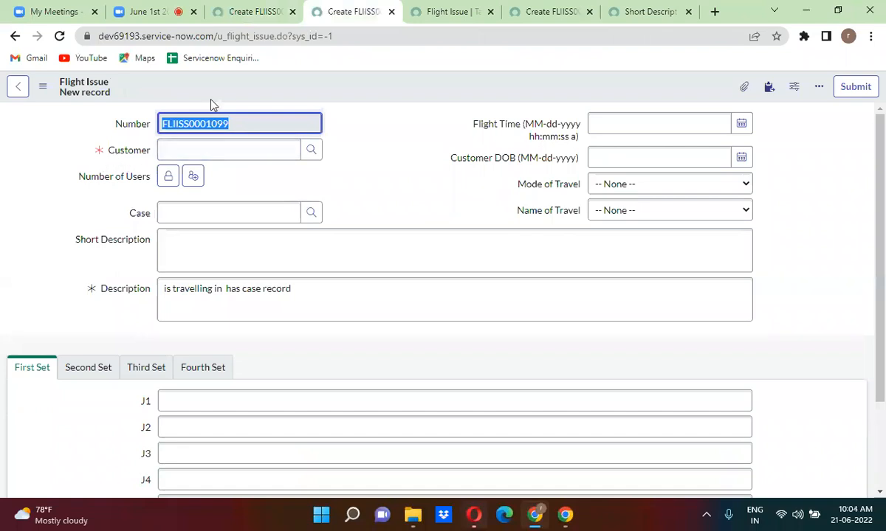
{"action": "left_click", "coordinate": [235, 13]}
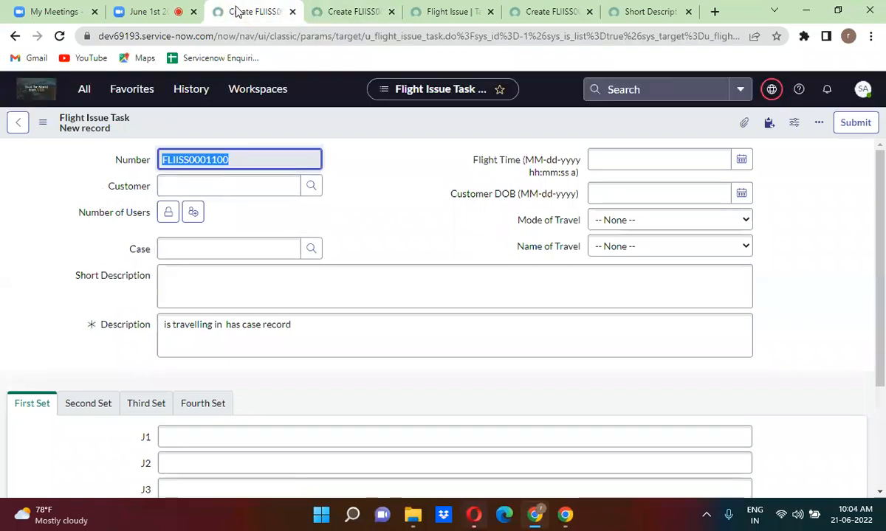
{"action": "left_click", "coordinate": [126, 189]}
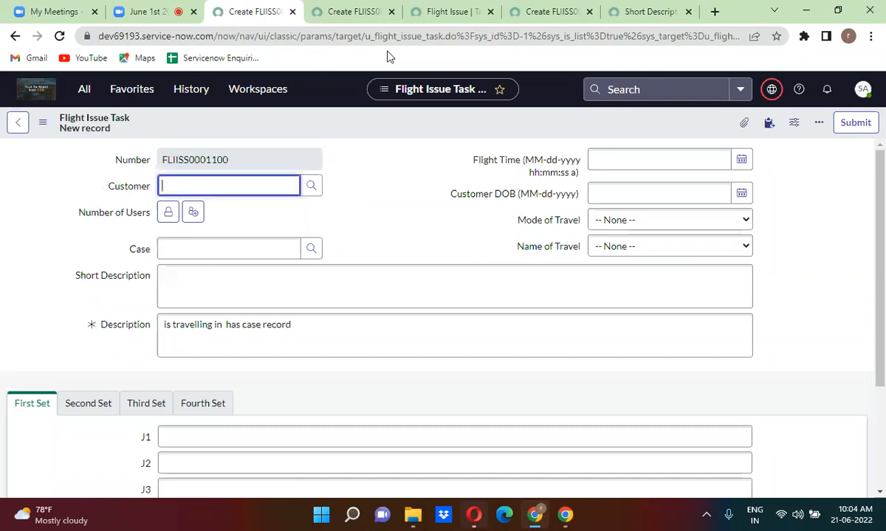
Open the Short Description dictionary entry and start a new record from its Dictionary Overrides list.
{"action": "left_click", "coordinate": [609, 12]}
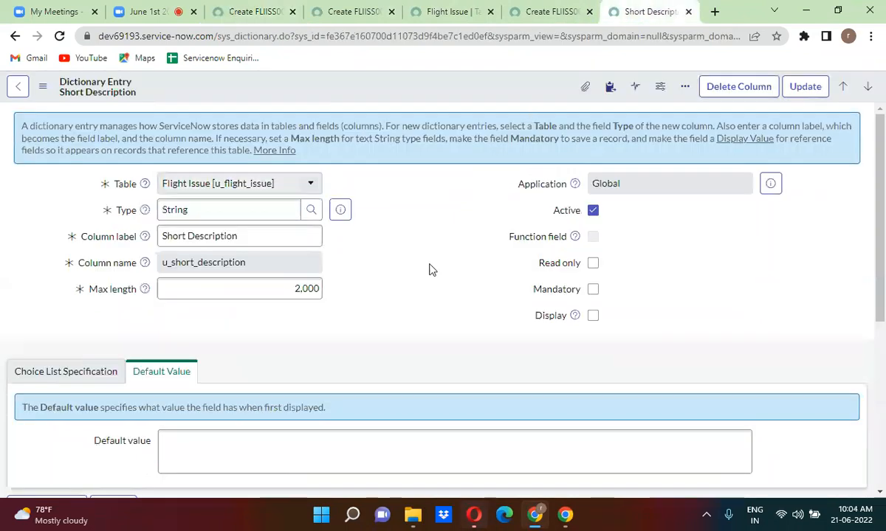
{"action": "scroll", "coordinate": [435, 268], "scroll_direction": "down", "scroll_amount": 1}
{"action": "scroll", "coordinate": [432, 270], "scroll_direction": "down", "scroll_amount": 4}
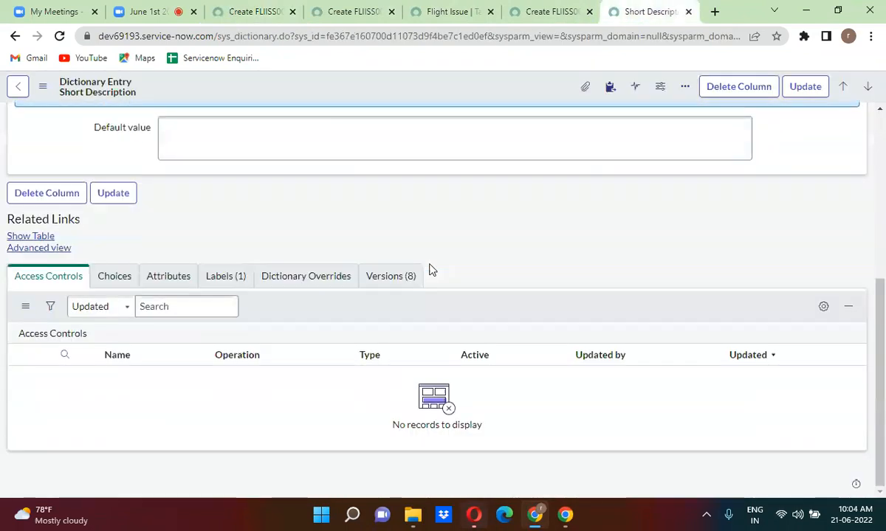
{"action": "left_click", "coordinate": [309, 281]}
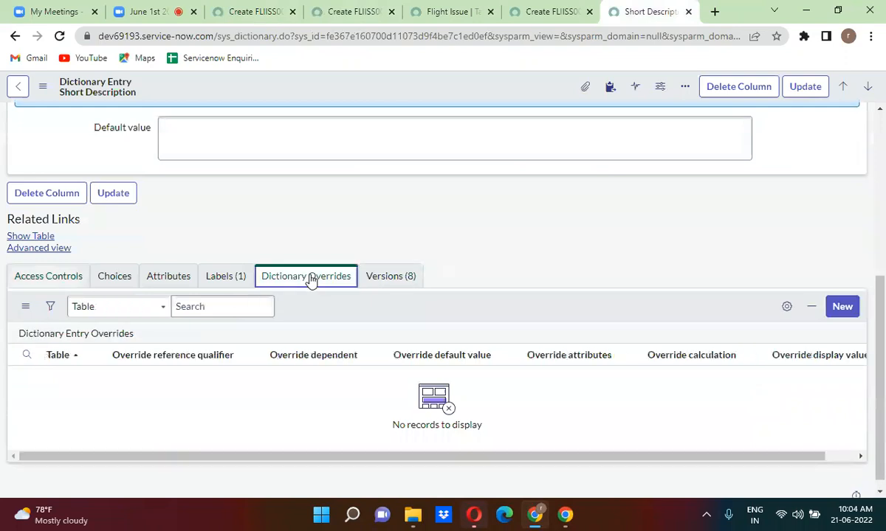
{"action": "left_click", "coordinate": [847, 308]}
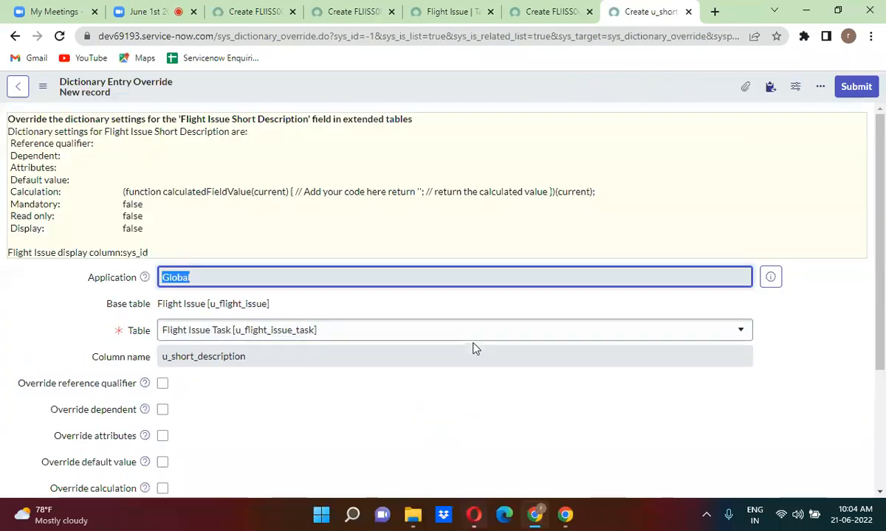
Tick Override mandatory and Mandatory for Flight Issue Task, and submit the override.
{"action": "left_click", "coordinate": [272, 375]}
{"action": "scroll", "coordinate": [273, 375], "scroll_direction": "down", "scroll_amount": 1}
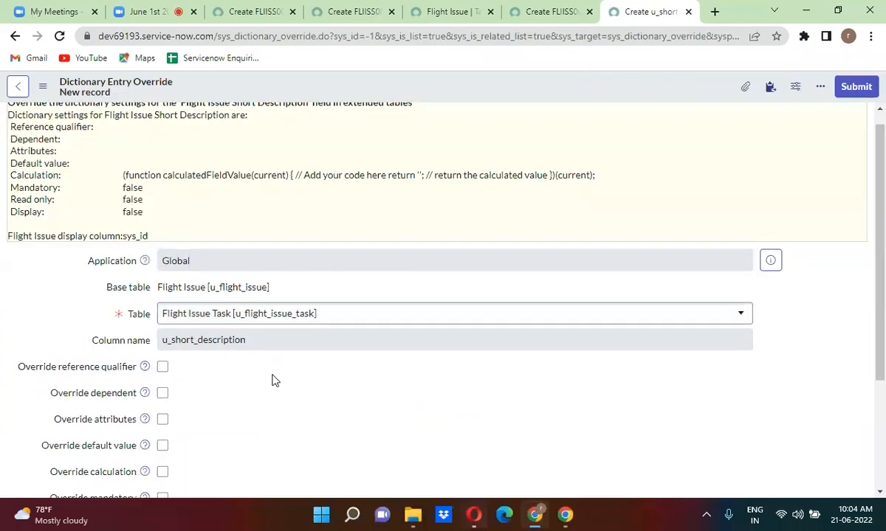
{"action": "scroll", "coordinate": [273, 380], "scroll_direction": "down", "scroll_amount": 3}
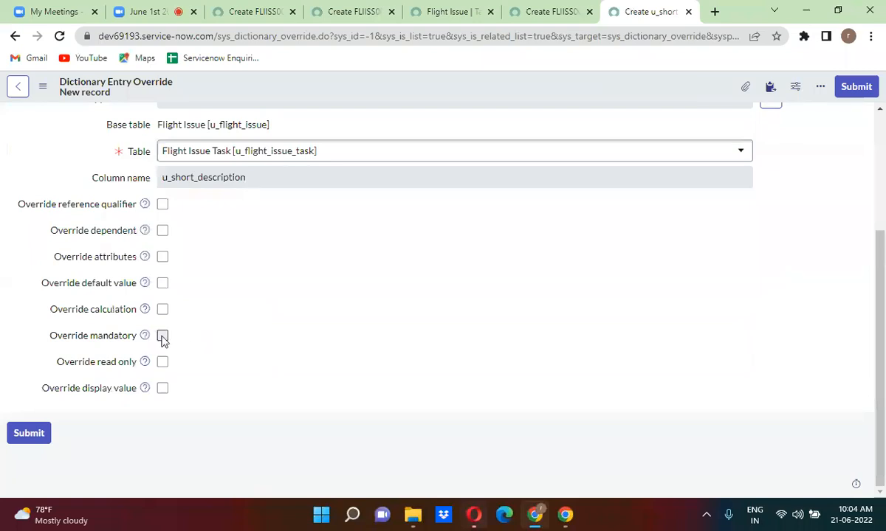
{"action": "left_click", "coordinate": [163, 336]}
{"action": "left_click", "coordinate": [162, 362]}
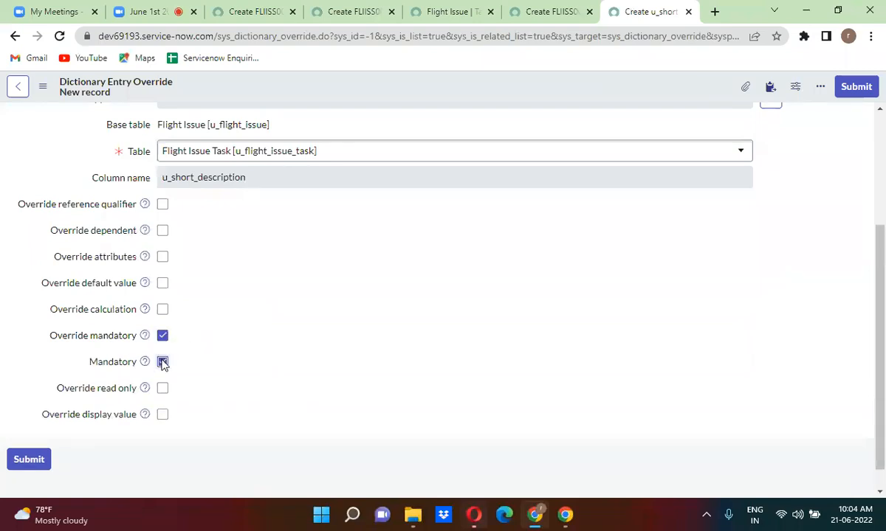
{"action": "left_click", "coordinate": [856, 87]}
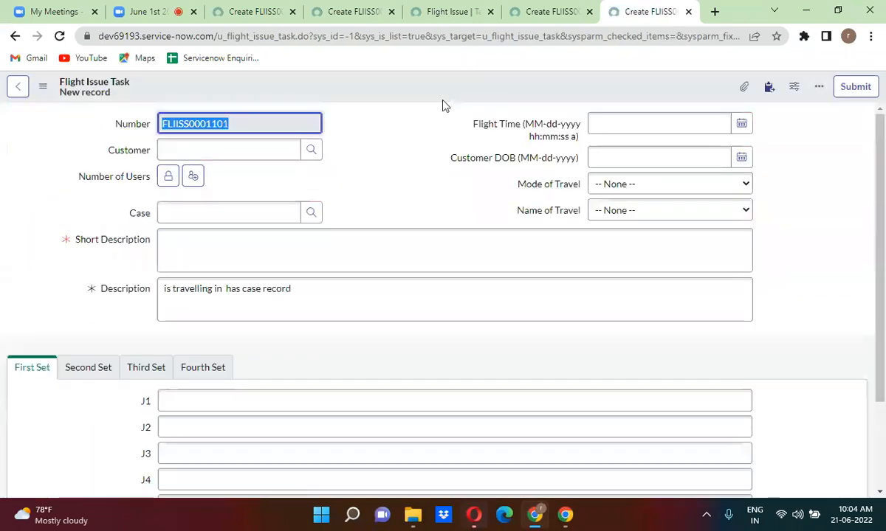
Reload the Flight Issue and Flight Issue Task forms and confirm Short Description is now required on FLIISS0001101.
{"action": "left_click", "coordinate": [440, 12]}
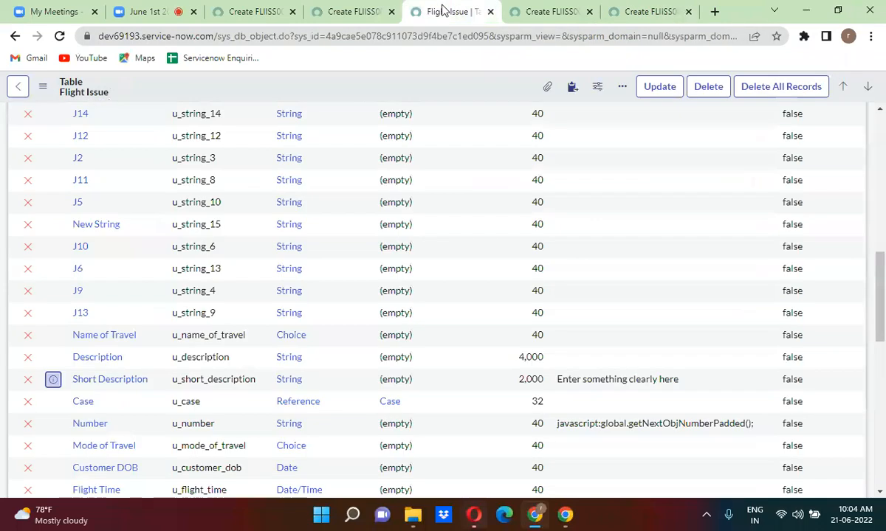
{"action": "left_click", "coordinate": [357, 12]}
{"action": "left_click", "coordinate": [60, 36]}
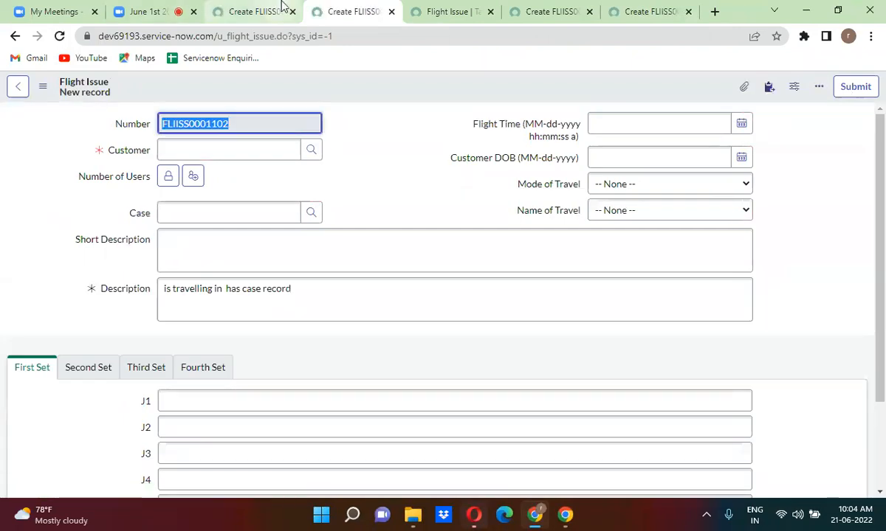
{"action": "left_click", "coordinate": [260, 11]}
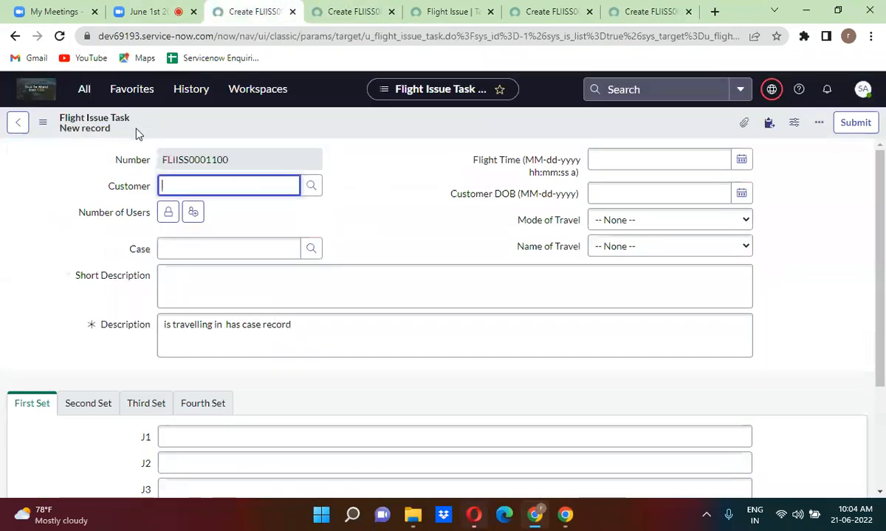
{"action": "left_click", "coordinate": [59, 37]}
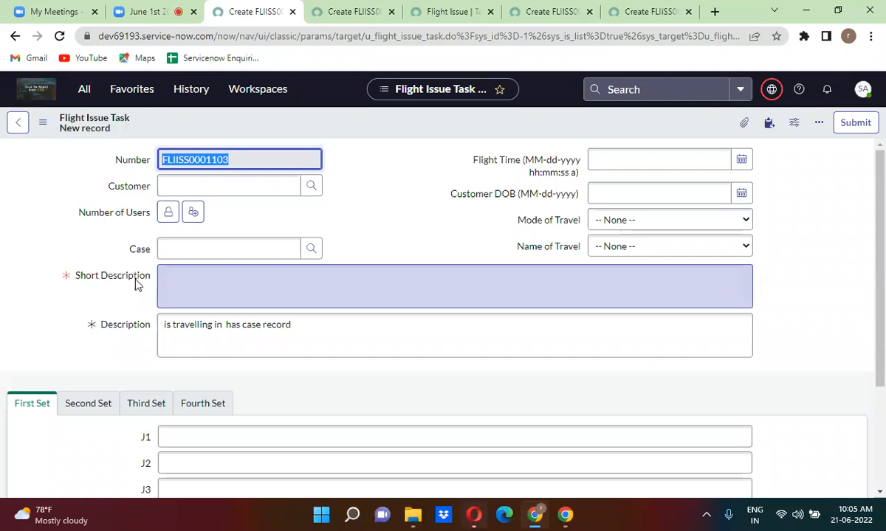
{"action": "left_click", "coordinate": [541, 9]}
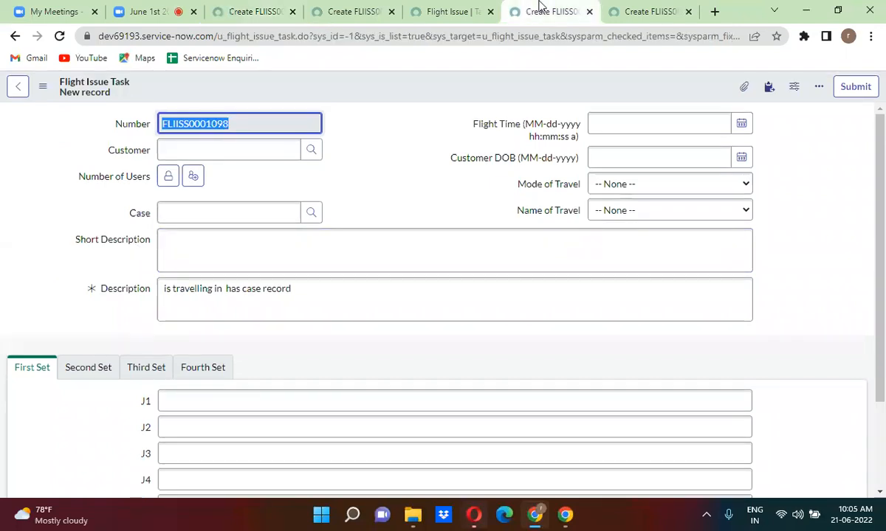
{"action": "left_click", "coordinate": [633, 9]}
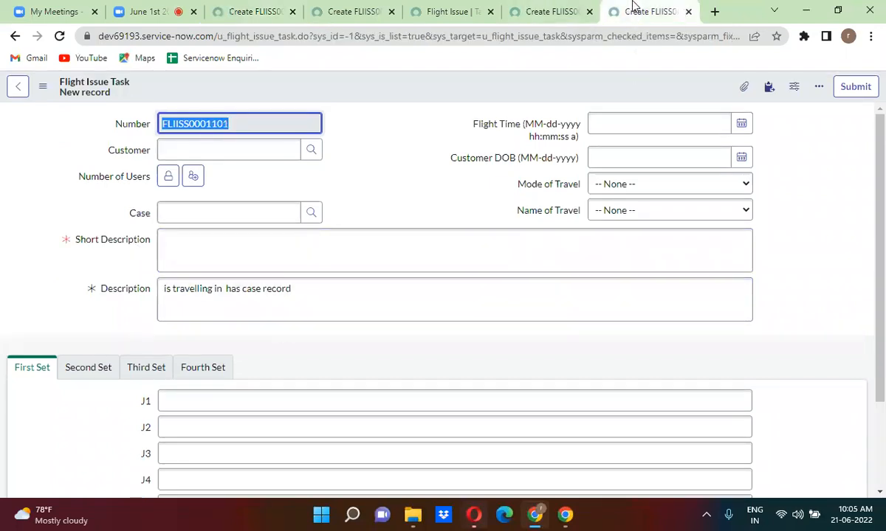
Close the extra new-record forms and open the Short Description and Customer dictionary entries in separate tabs.
{"action": "left_click", "coordinate": [473, 11]}
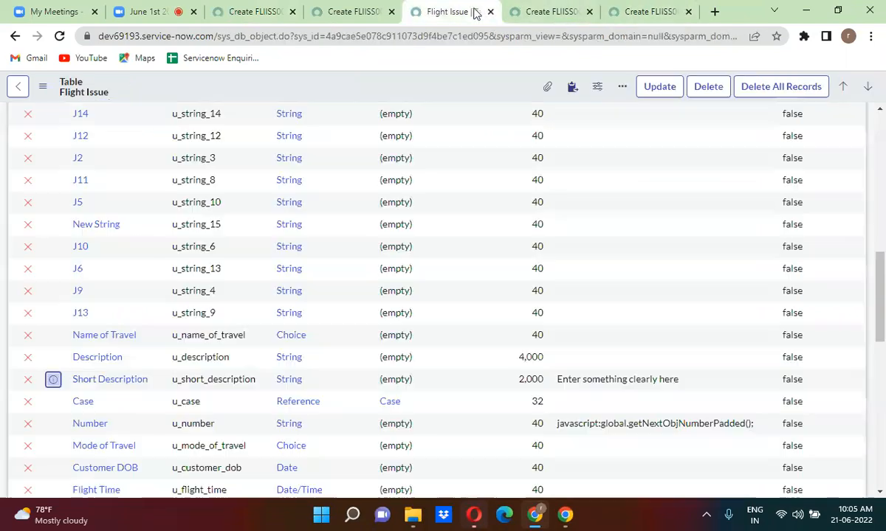
{"action": "left_click", "coordinate": [589, 12]}
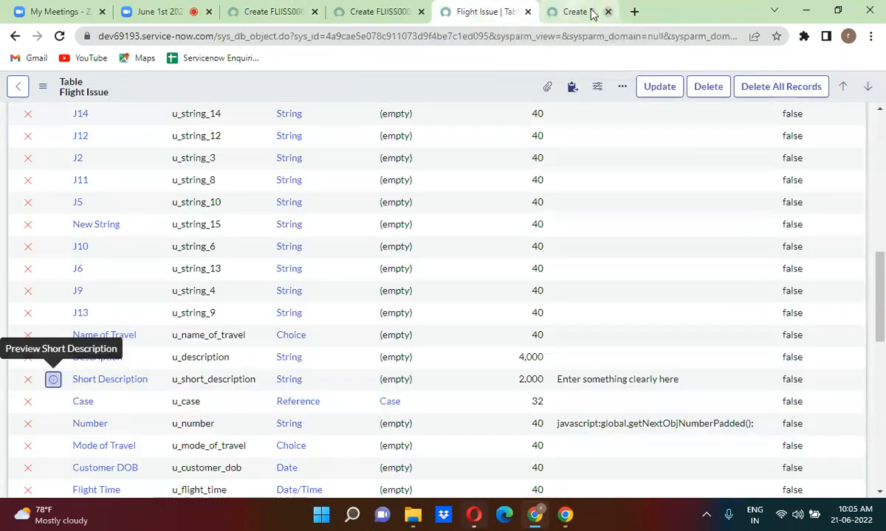
{"action": "left_click", "coordinate": [589, 12]}
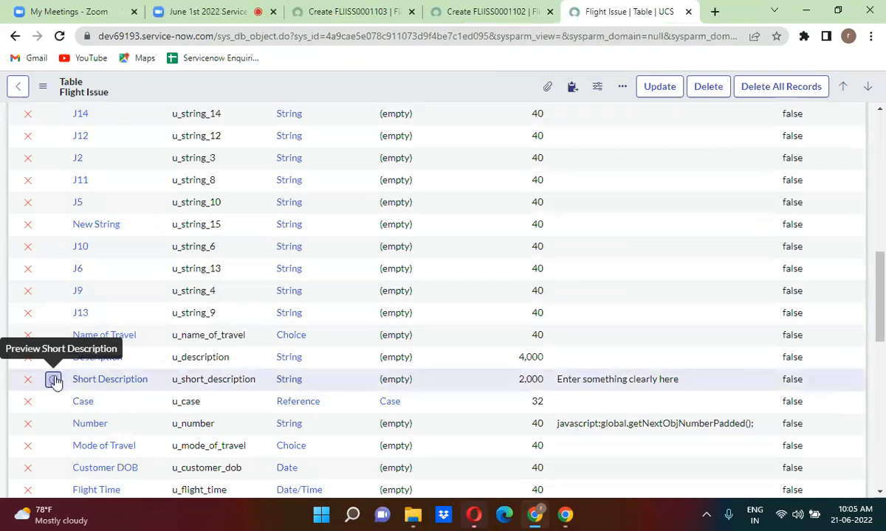
{"action": "right_click", "coordinate": [57, 373]}
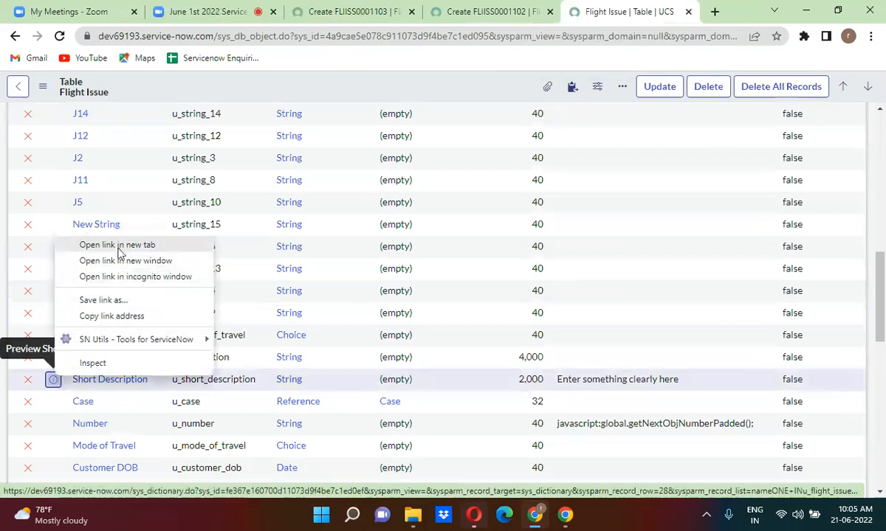
{"action": "left_click", "coordinate": [118, 247]}
{"action": "left_click_drag", "start_coordinate": [883, 322], "coordinate": [883, 217]}
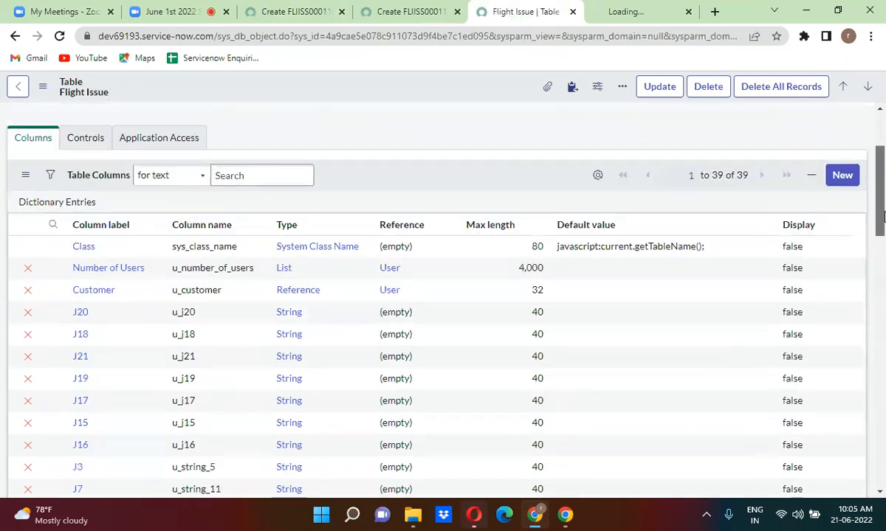
{"action": "right_click", "coordinate": [53, 291]}
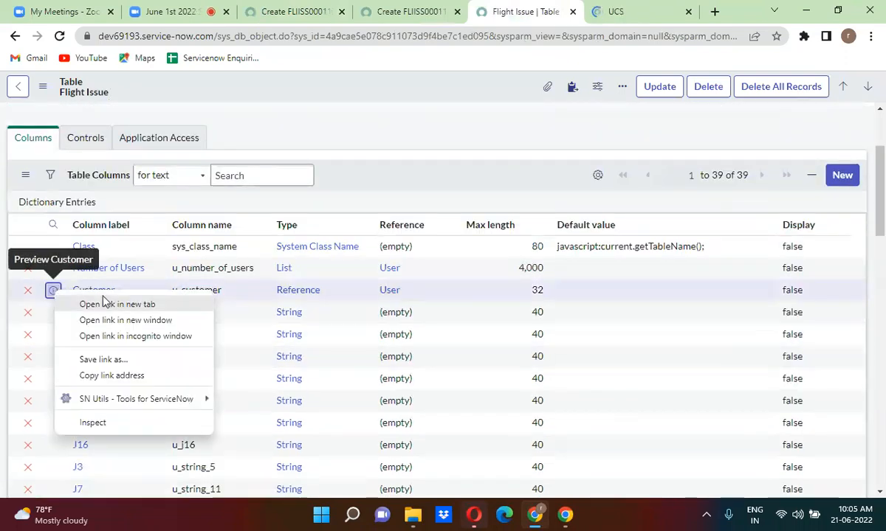
{"action": "left_click", "coordinate": [103, 303]}
Switch the Short Description entry to Advanced view and open its u_flight_issue_task override in a new tab.
{"action": "left_click", "coordinate": [537, 11]}
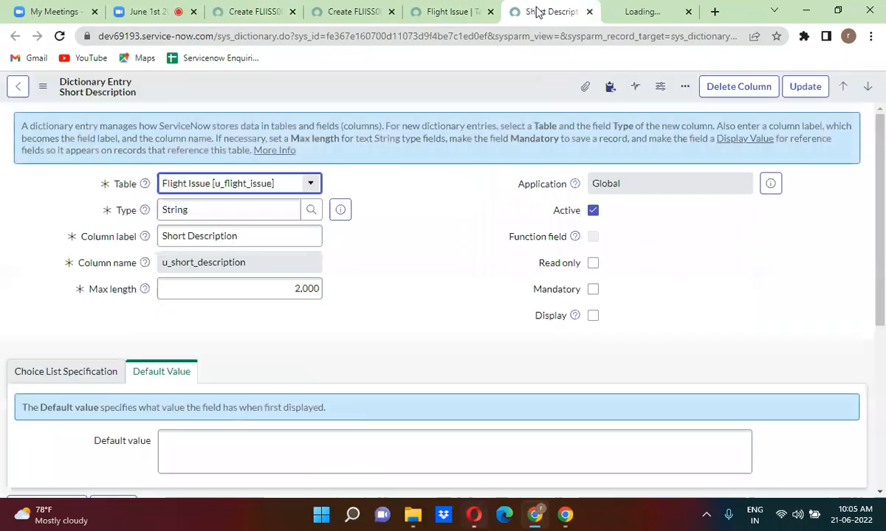
{"action": "left_click", "coordinate": [392, 279]}
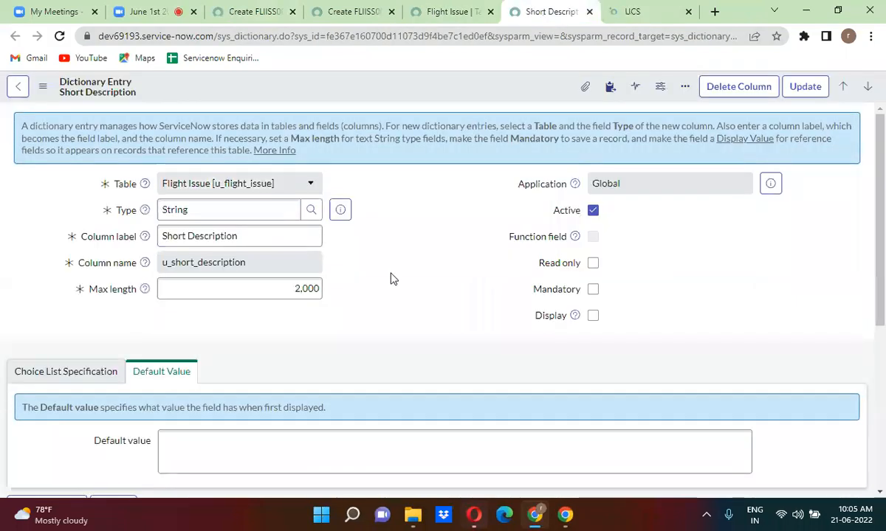
{"action": "scroll", "coordinate": [392, 279], "scroll_direction": "down", "scroll_amount": 4}
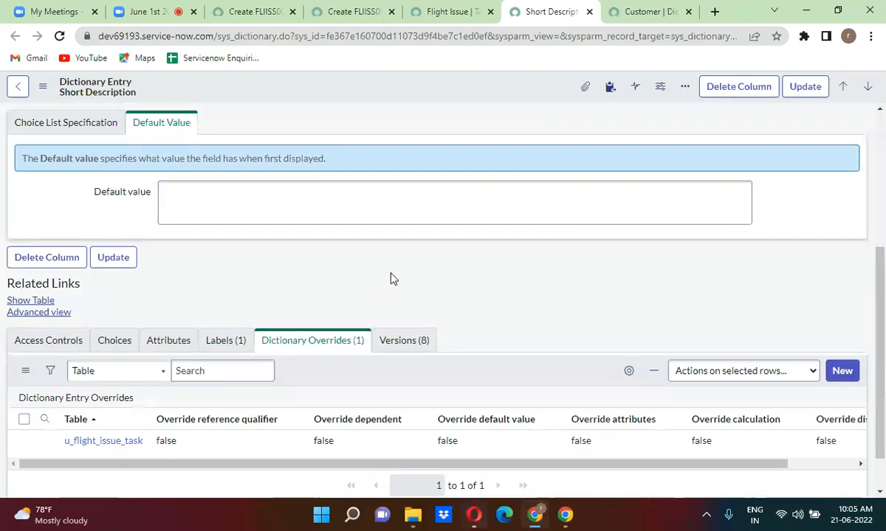
{"action": "scroll", "coordinate": [392, 279], "scroll_direction": "up", "scroll_amount": 1}
{"action": "left_click", "coordinate": [39, 396]}
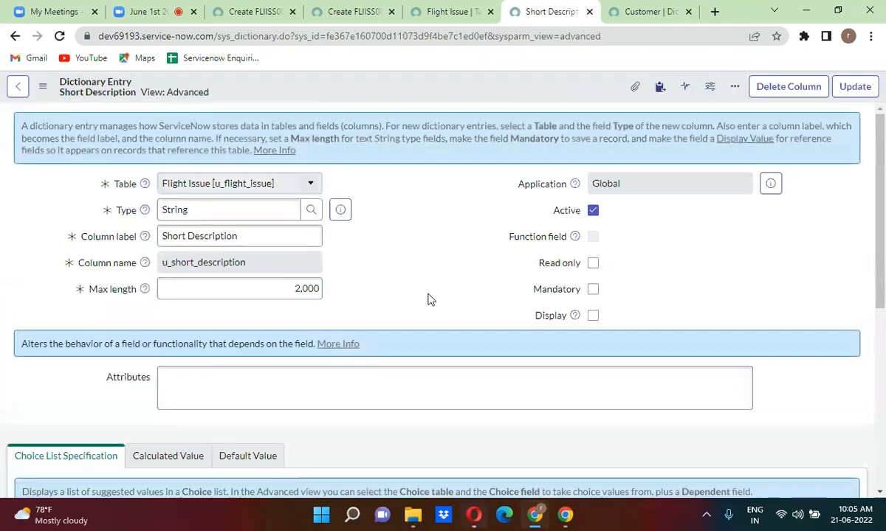
{"action": "scroll", "coordinate": [431, 299], "scroll_direction": "down", "scroll_amount": 3}
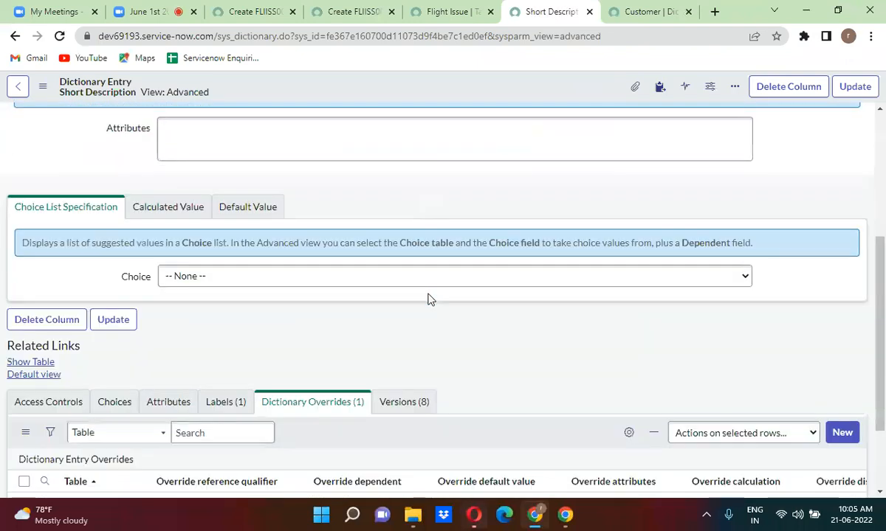
{"action": "scroll", "coordinate": [430, 299], "scroll_direction": "down", "scroll_amount": 2}
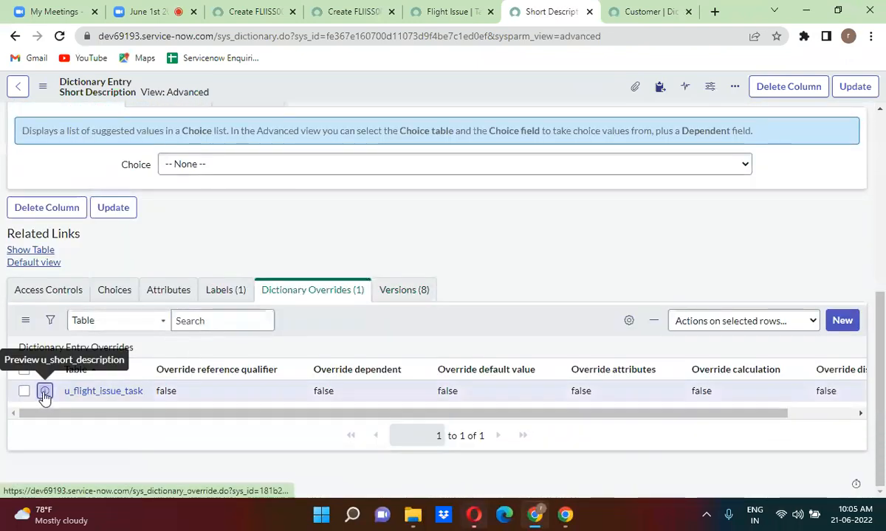
{"action": "right_click", "coordinate": [44, 393]}
{"action": "left_click", "coordinate": [128, 262]}
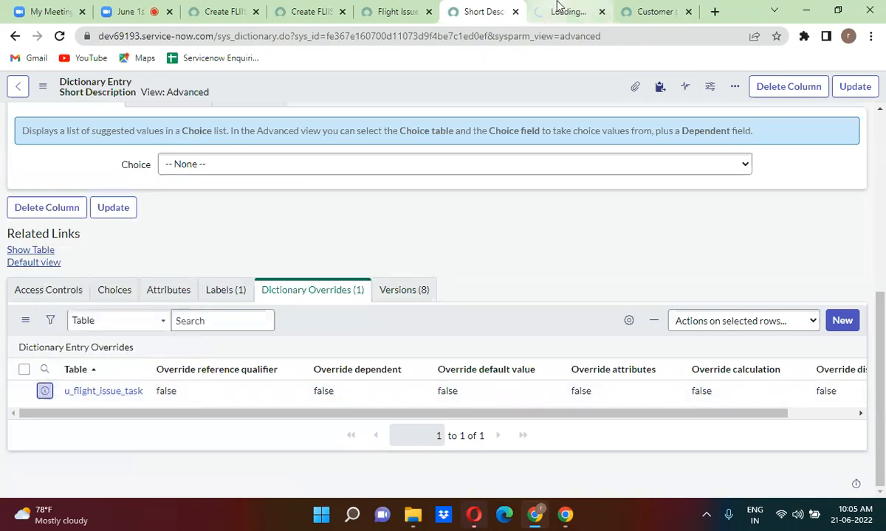
Review the u_short_description override's checkboxes, then go to the Flight Issue new record form FLIISS0001102.
{"action": "left_click", "coordinate": [559, 9]}
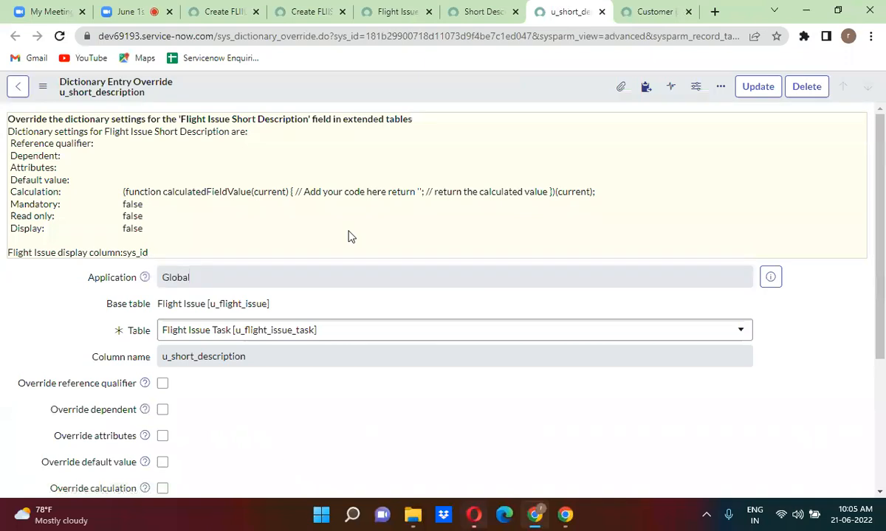
{"action": "scroll", "coordinate": [350, 236], "scroll_direction": "down", "scroll_amount": 2}
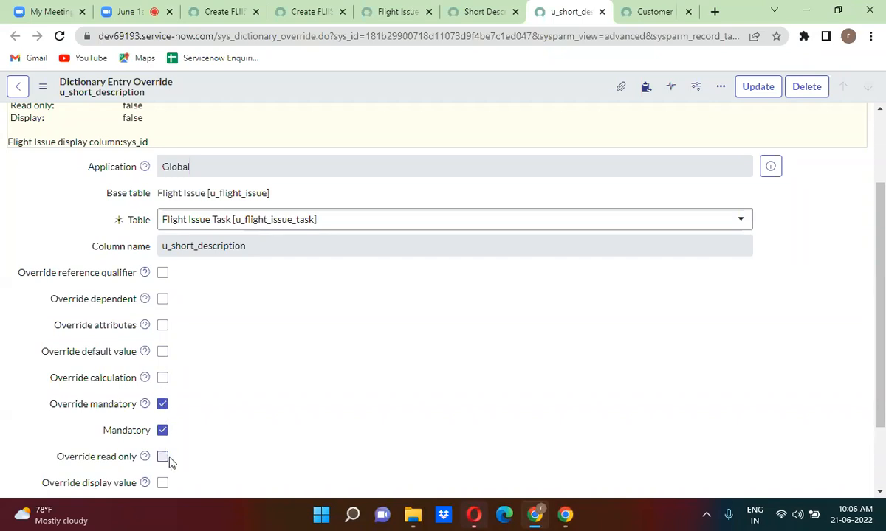
{"action": "scroll", "coordinate": [200, 474], "scroll_direction": "down", "scroll_amount": 2}
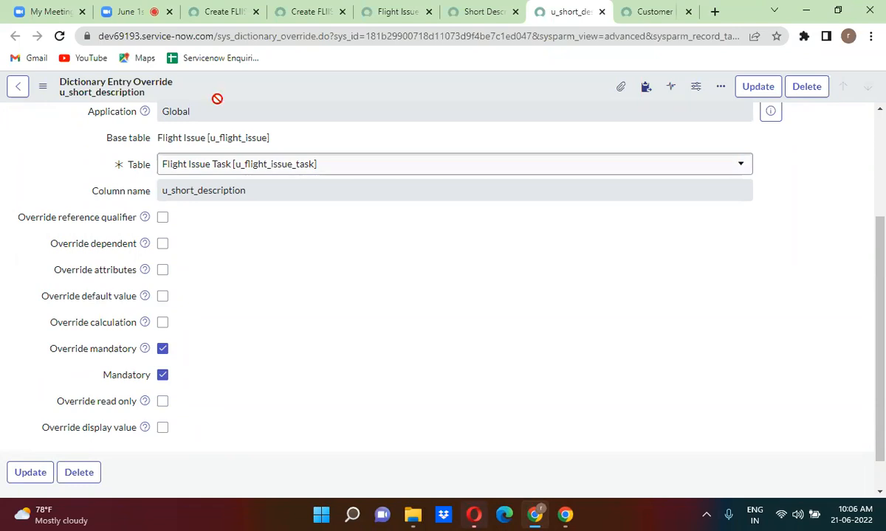
{"action": "left_click", "coordinate": [329, 6]}
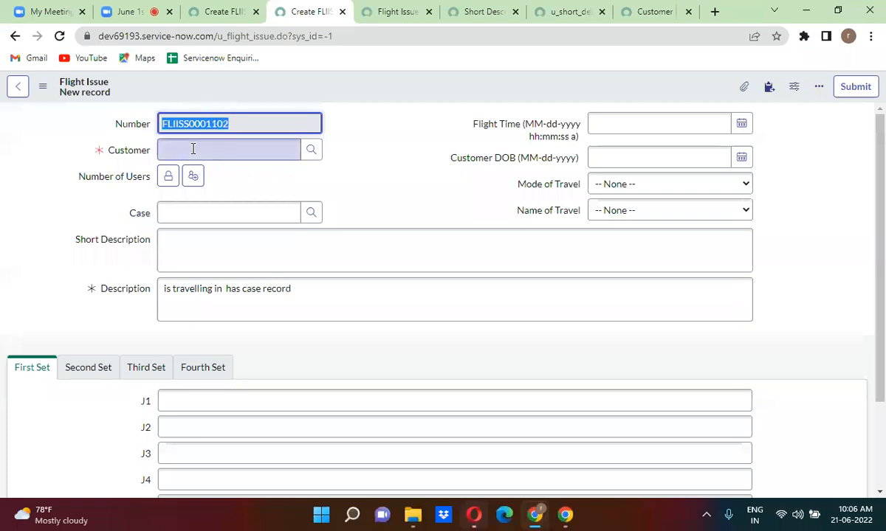
Check the Flight Issue Task form, then open the Customer entry's u_flight_issue_task override in a new window.
{"action": "left_click", "coordinate": [210, 7]}
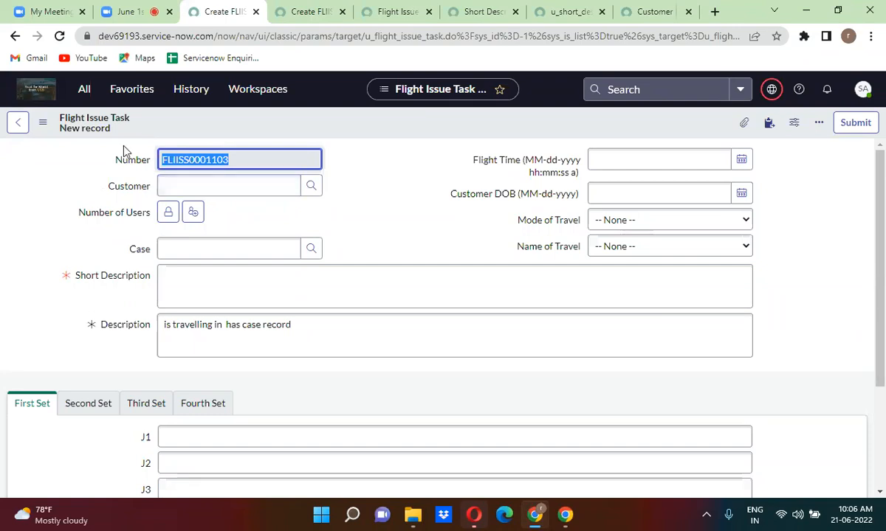
{"action": "left_click", "coordinate": [208, 115]}
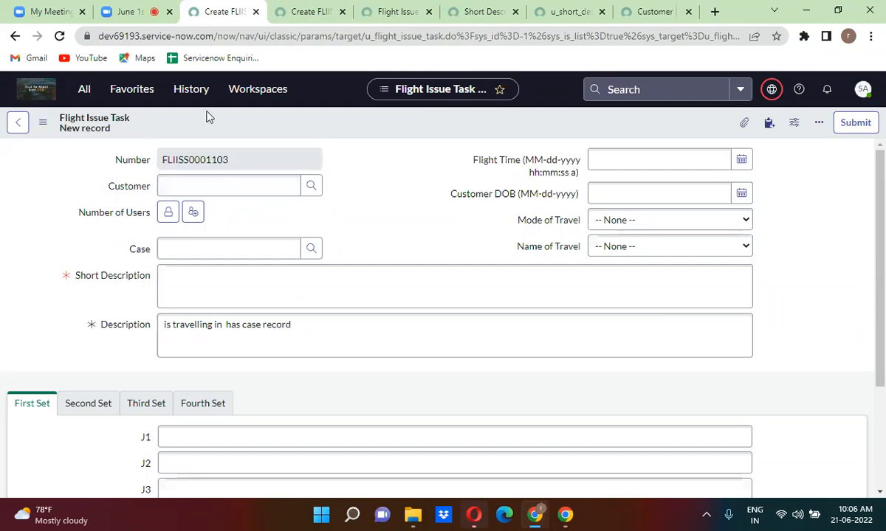
{"action": "left_click", "coordinate": [647, 13]}
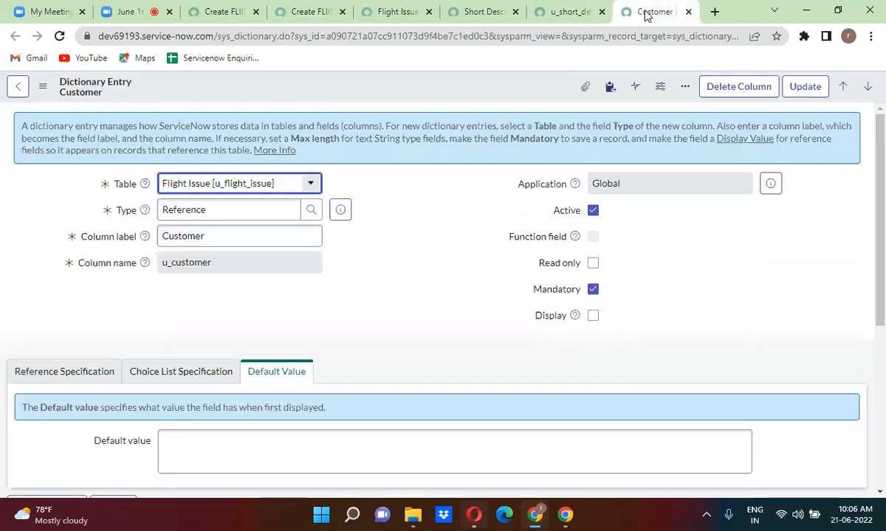
{"action": "scroll", "coordinate": [393, 304], "scroll_direction": "down", "scroll_amount": 4}
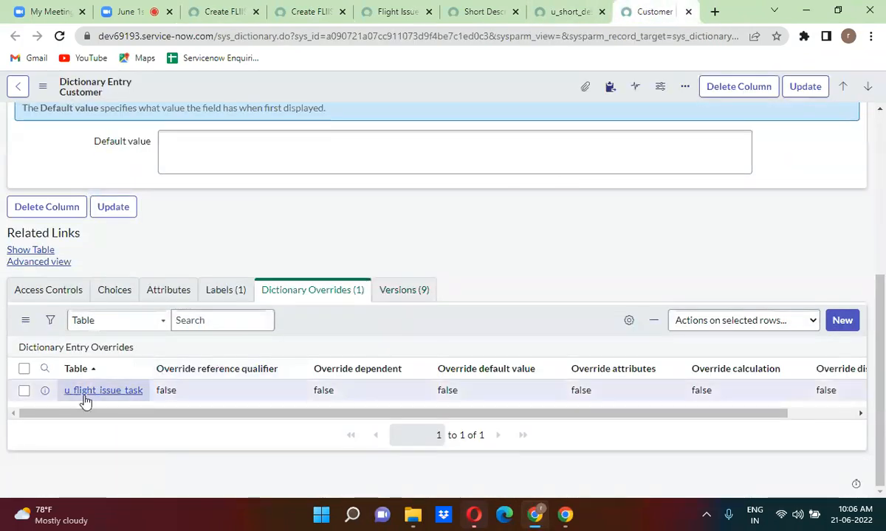
{"action": "right_click", "coordinate": [42, 392]}
{"action": "left_click", "coordinate": [119, 272]}
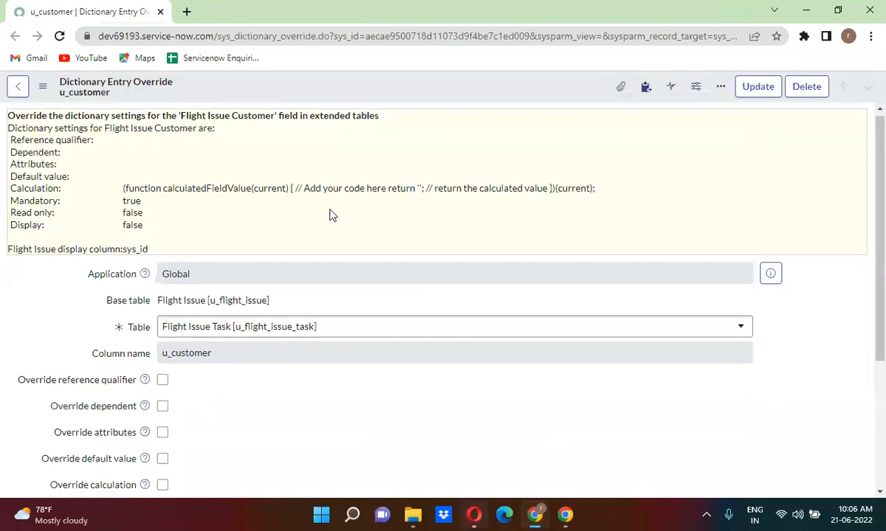
Try toggling Override display value on the u_customer override, then reload to discard the change.
{"action": "scroll", "coordinate": [330, 215], "scroll_direction": "down", "scroll_amount": 3}
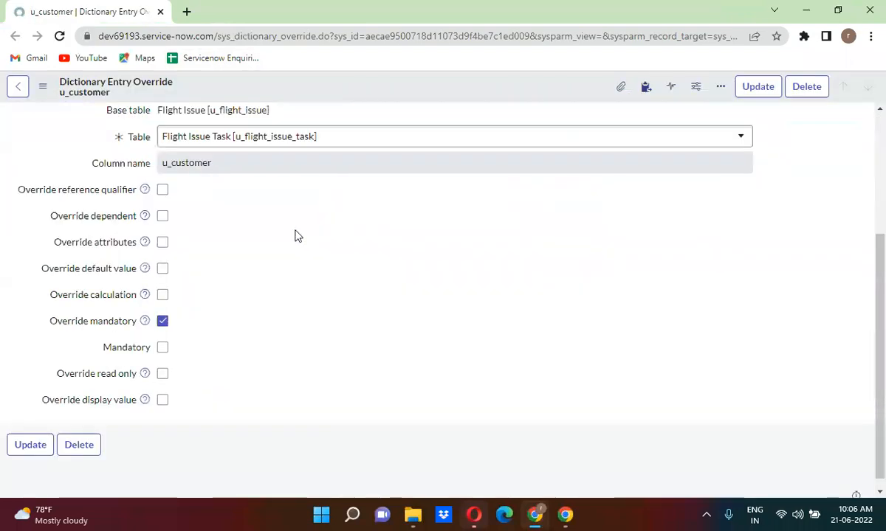
{"action": "left_click", "coordinate": [163, 401]}
{"action": "left_click", "coordinate": [163, 401]}
{"action": "left_click", "coordinate": [163, 401]}
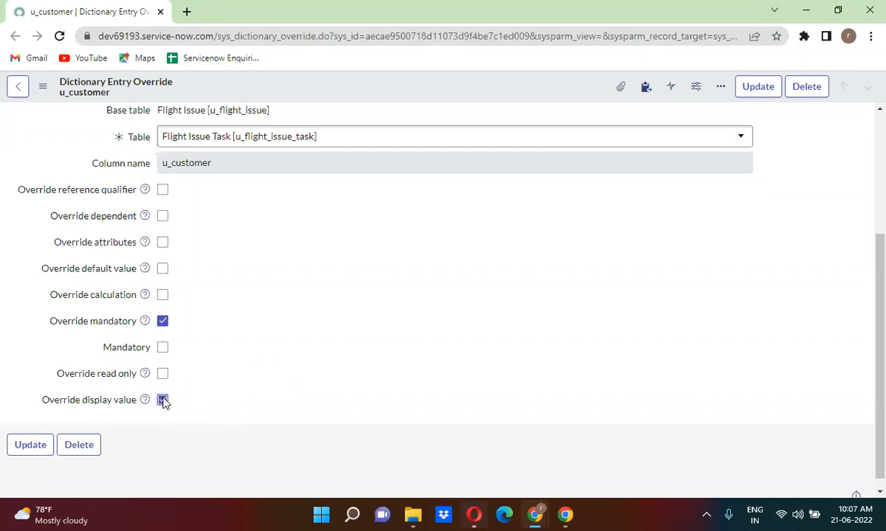
{"action": "scroll", "coordinate": [427, 309], "scroll_direction": "up", "scroll_amount": 3}
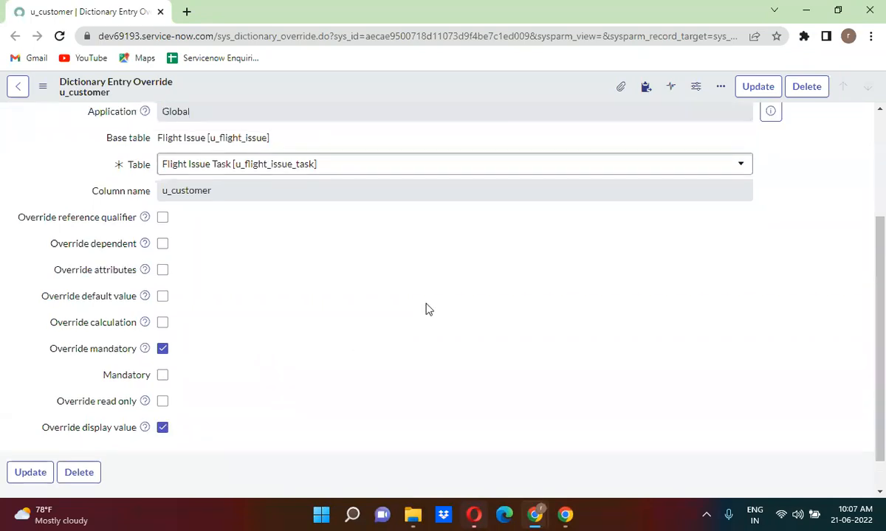
{"action": "scroll", "coordinate": [427, 308], "scroll_direction": "down", "scroll_amount": 3}
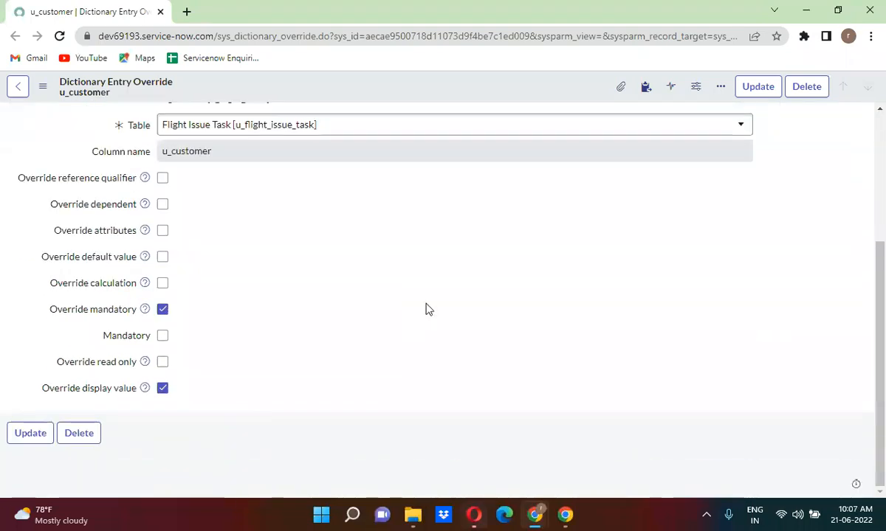
{"action": "scroll", "coordinate": [426, 309], "scroll_direction": "up", "scroll_amount": 1}
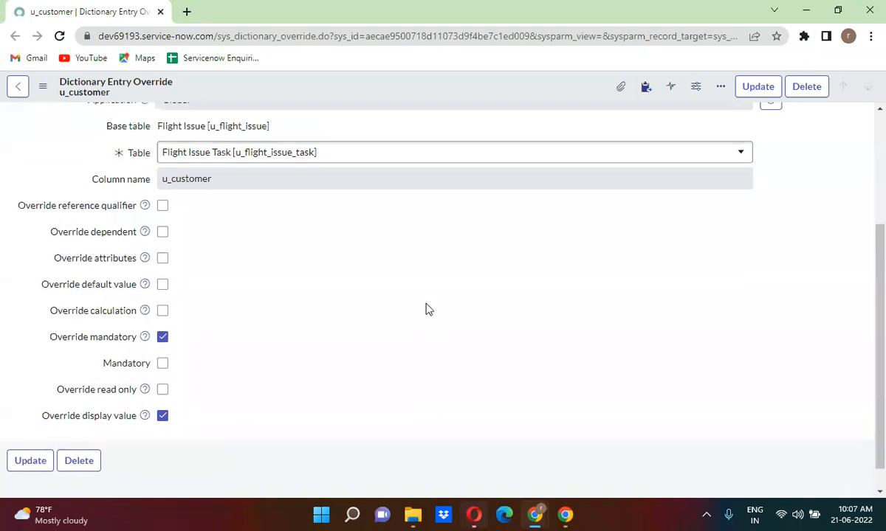
{"action": "left_click", "coordinate": [59, 36]}
{"action": "left_click", "coordinate": [508, 115]}
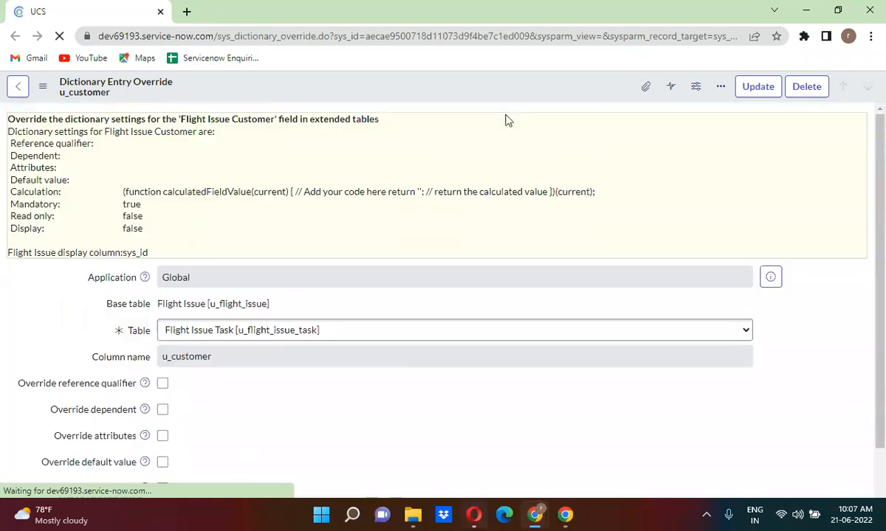
Override the Customer default value with javascript:gs.getUserID() and update the override.
{"action": "scroll", "coordinate": [379, 194], "scroll_direction": "down", "scroll_amount": 3}
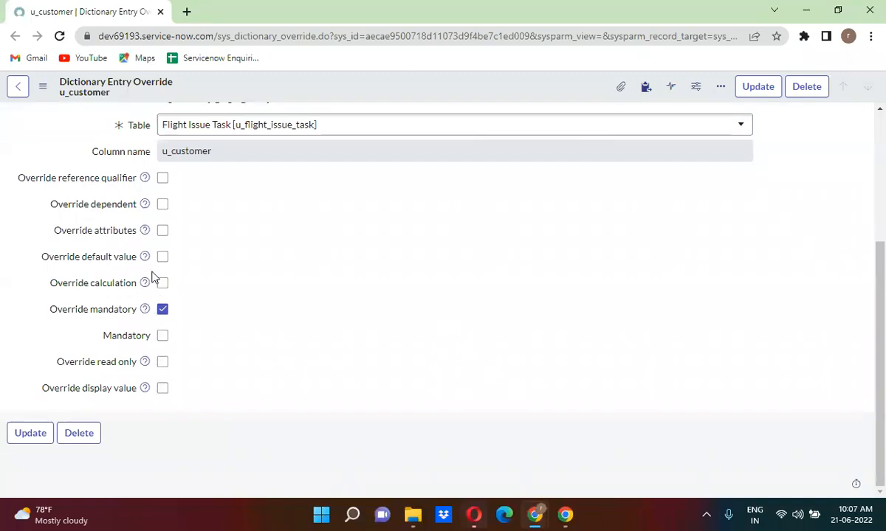
{"action": "left_click", "coordinate": [163, 259]}
{"action": "left_click", "coordinate": [188, 304]}
{"action": "type", "text": "jav"}
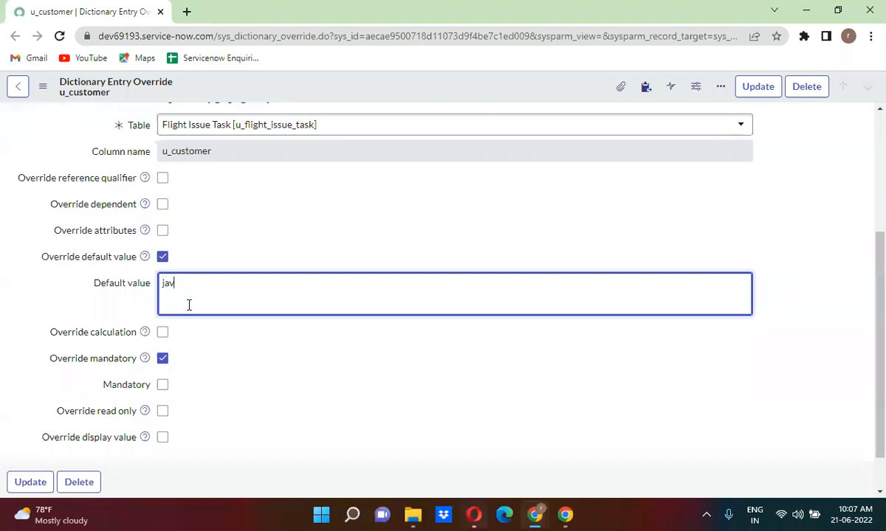
{"action": "type", "text": "ascript:gs.getUserID()"}
{"action": "left_click", "coordinate": [749, 87]}
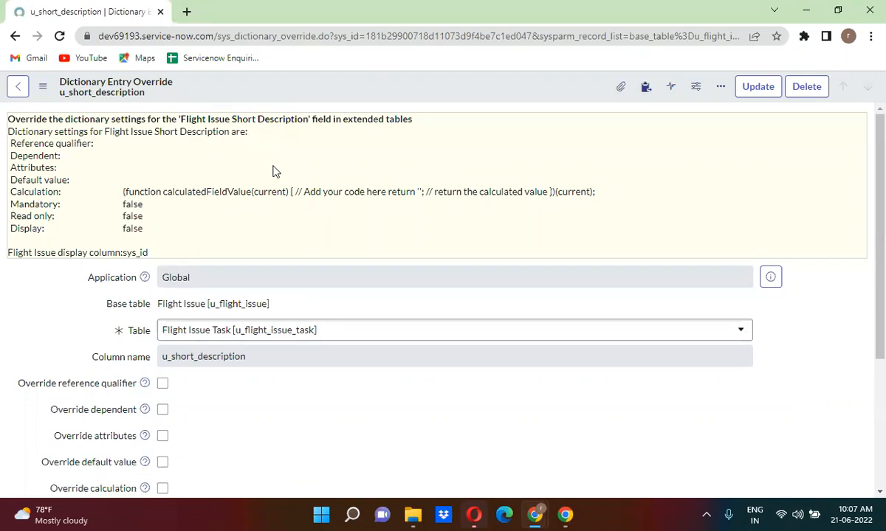
Tick Override default value on the Short Description override, then close its tab without saving.
{"action": "scroll", "coordinate": [273, 171], "scroll_direction": "down", "scroll_amount": 3}
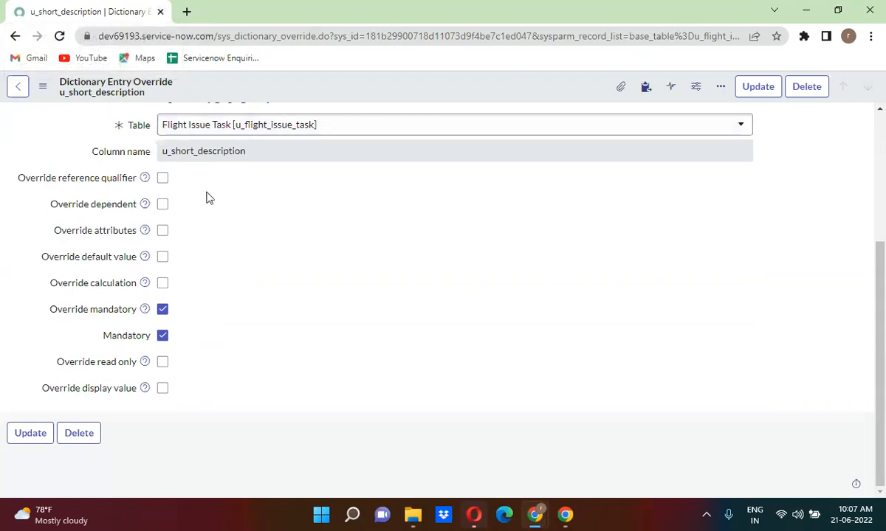
{"action": "left_click", "coordinate": [163, 257]}
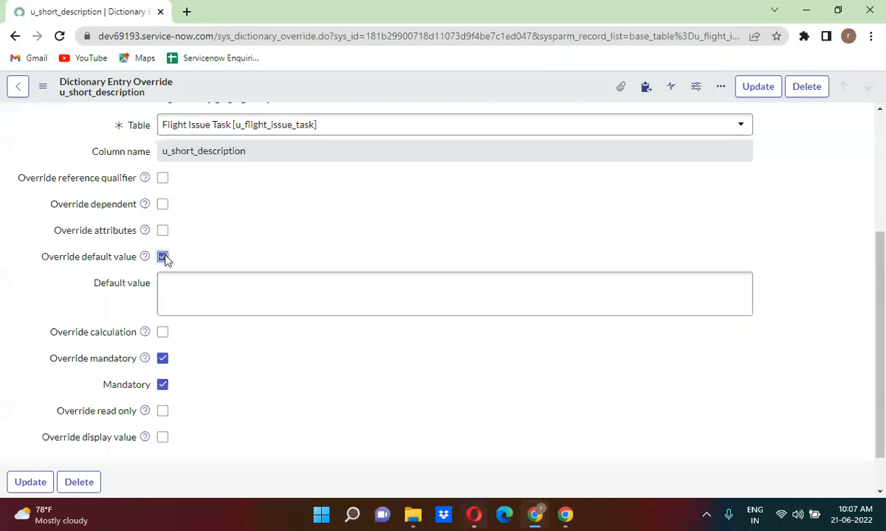
{"action": "left_click", "coordinate": [160, 12]}
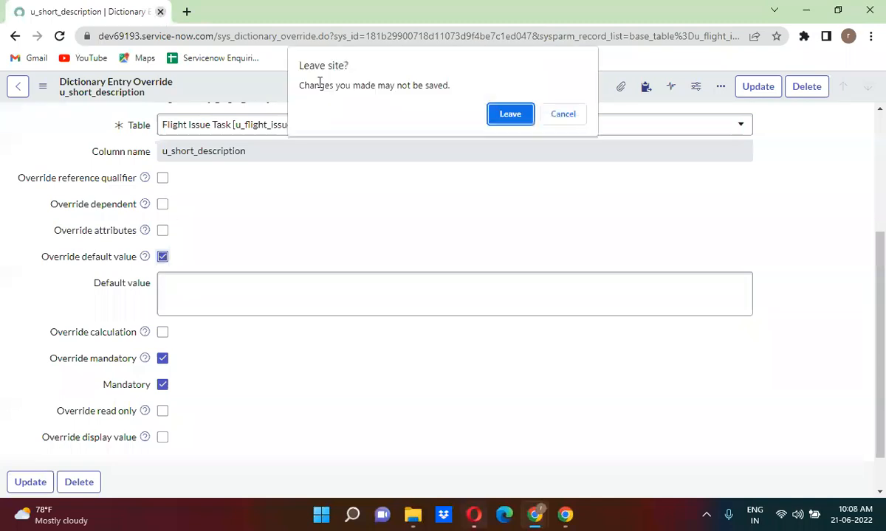
{"action": "left_click", "coordinate": [507, 114]}
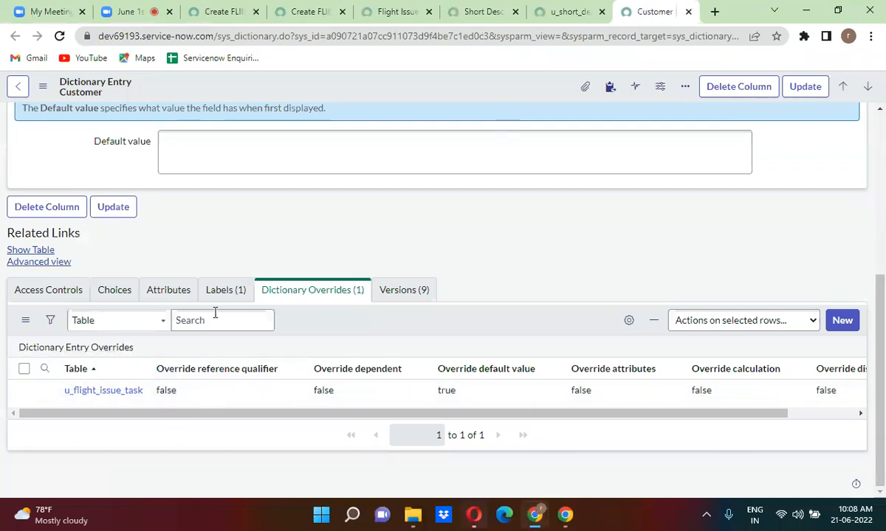
Reload the Flight Issue and Flight Issue Task forms to see Customer prefilled on FLIISS0001106.
{"action": "left_click", "coordinate": [311, 9]}
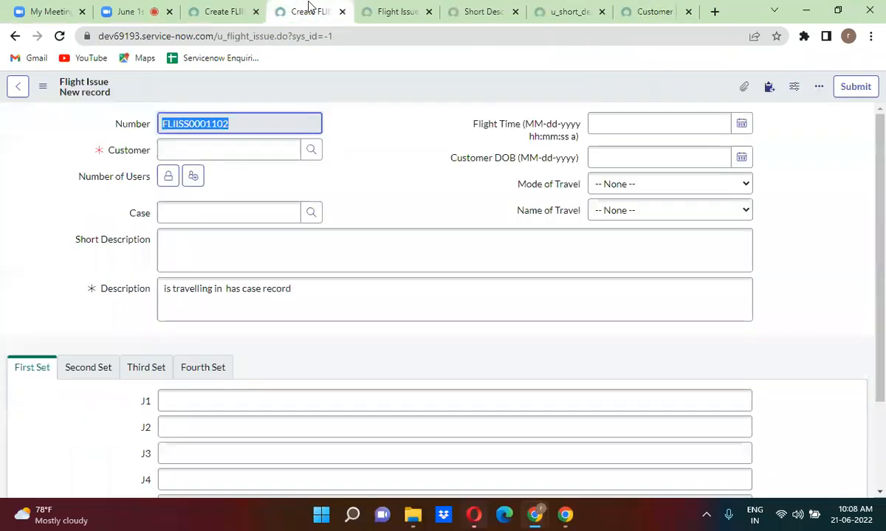
{"action": "left_click", "coordinate": [59, 36]}
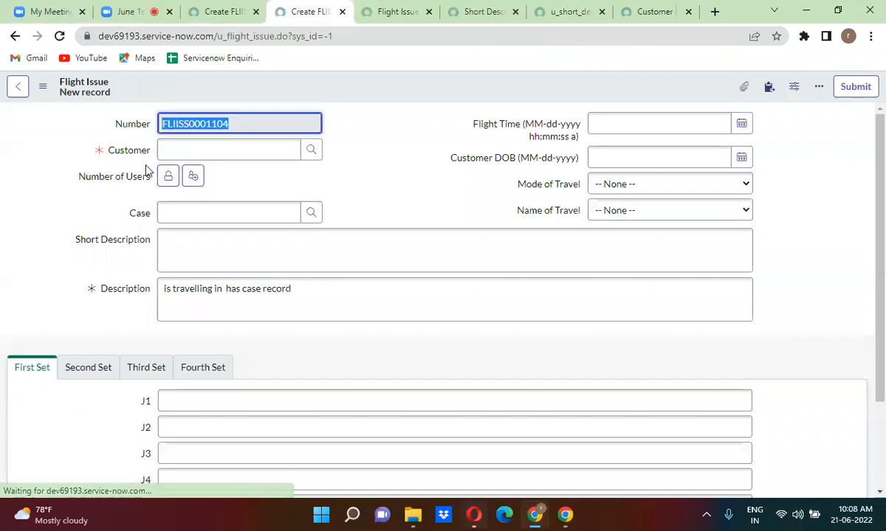
{"action": "left_click", "coordinate": [332, 91]}
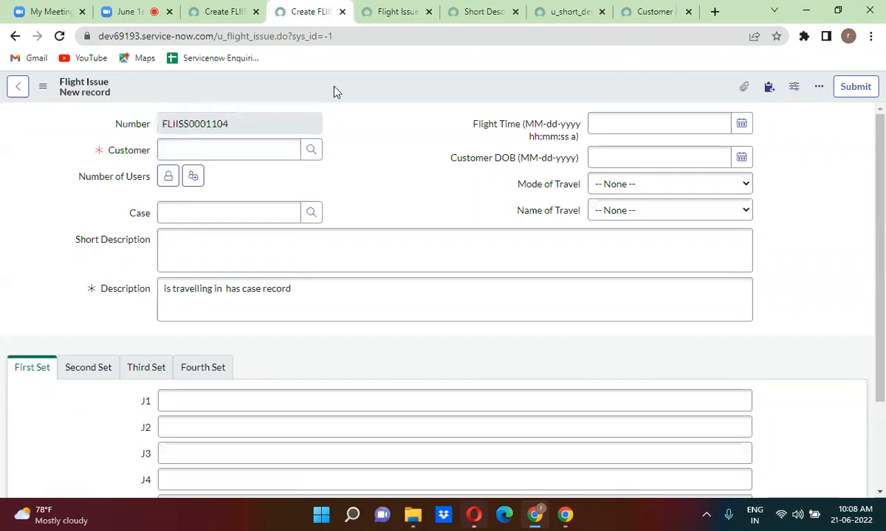
{"action": "left_click", "coordinate": [218, 13]}
{"action": "left_click", "coordinate": [59, 36]}
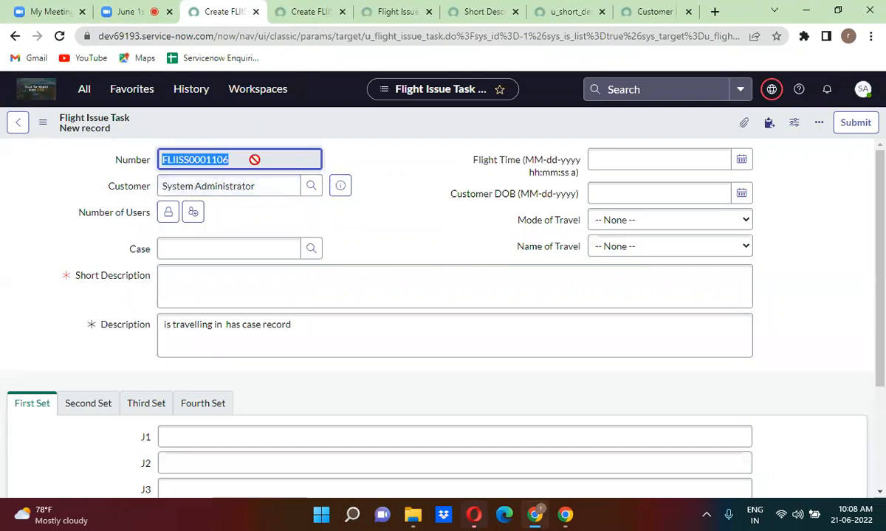
Glance at the user account menu, then return to the Zoom meeting.
{"action": "left_click", "coordinate": [863, 90]}
{"action": "left_click", "coordinate": [864, 91]}
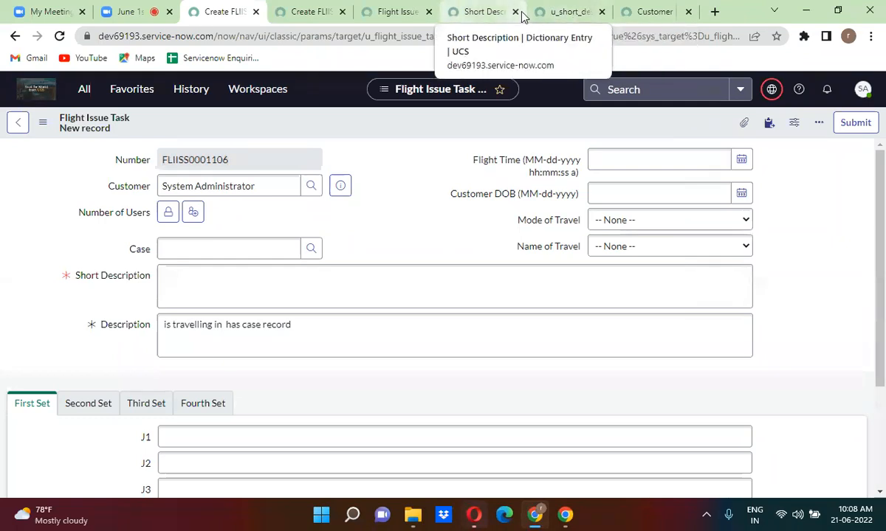
{"action": "left_click", "coordinate": [133, 11]}
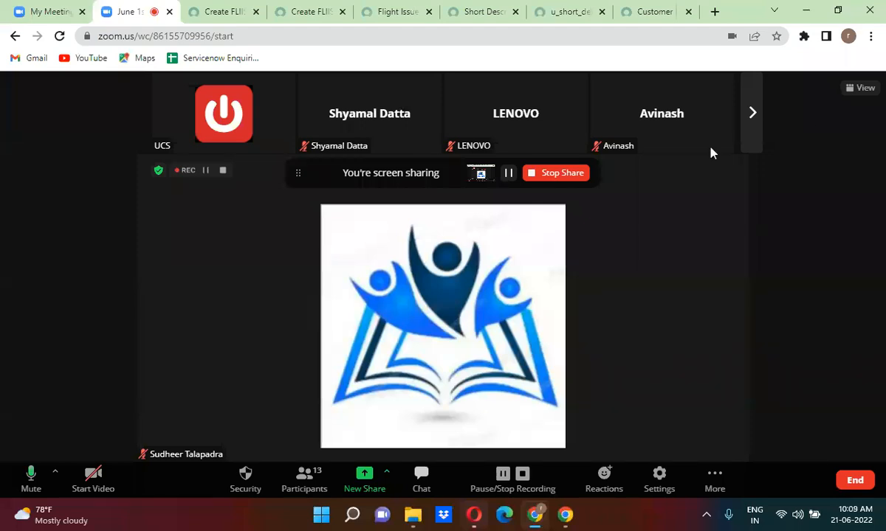
Page forward through the Zoom participants, then return to the u_short_description override record.
{"action": "left_click", "coordinate": [753, 120]}
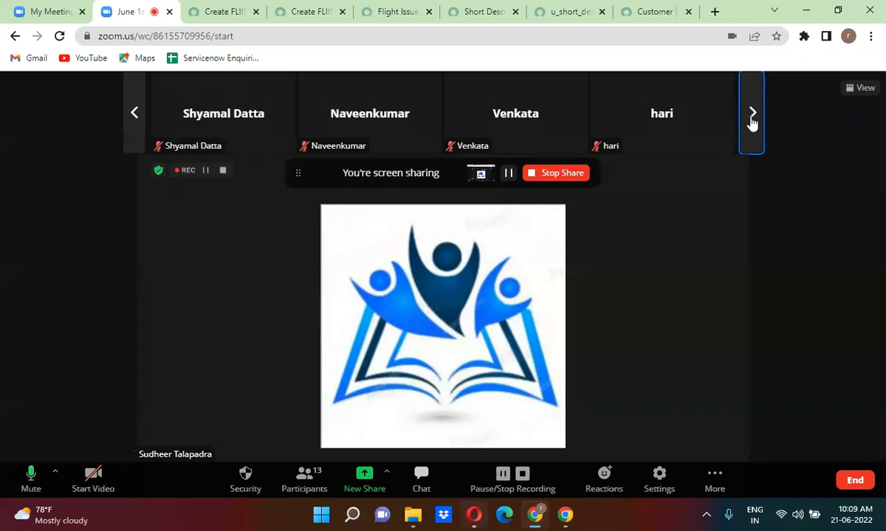
{"action": "left_click", "coordinate": [570, 12]}
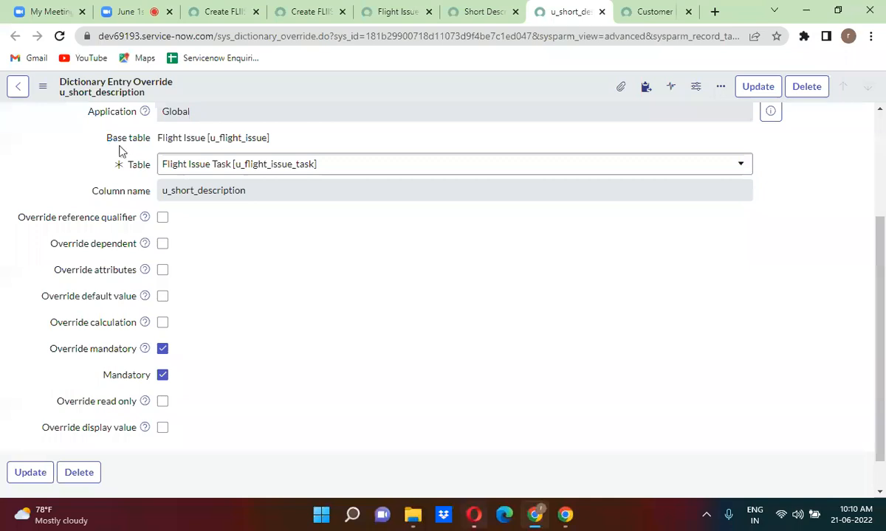
Confirm the u_short_description override keeps Flight Issue Task as its table, then return to the new task form.
{"action": "double_click", "coordinate": [200, 140]}
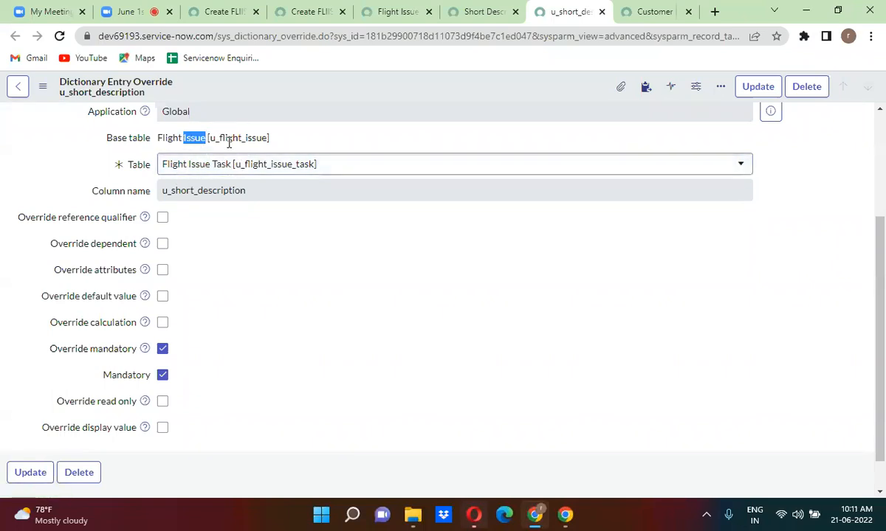
{"action": "left_click", "coordinate": [204, 167]}
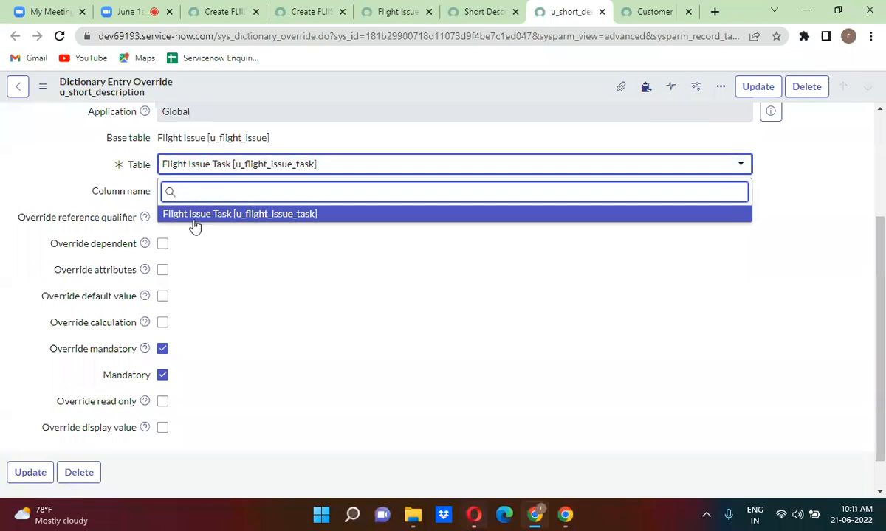
{"action": "left_click", "coordinate": [355, 111]}
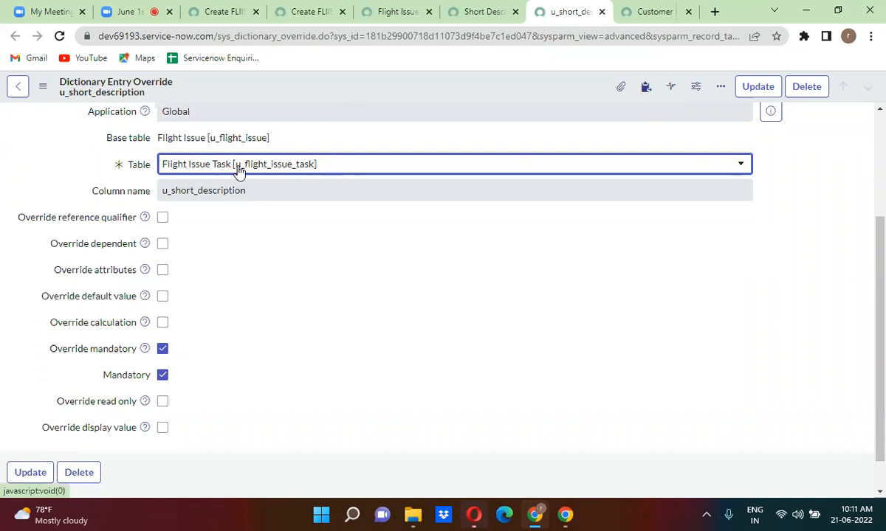
{"action": "left_click", "coordinate": [257, 184]}
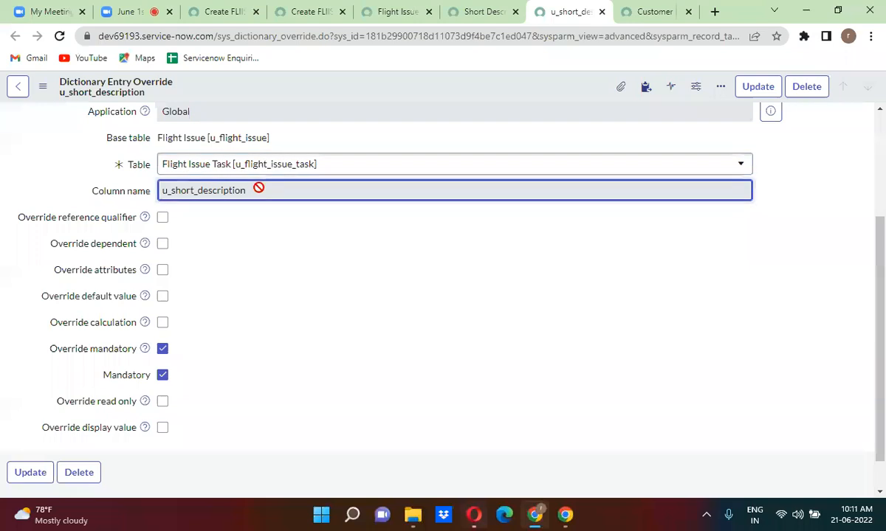
{"action": "left_click", "coordinate": [263, 213]}
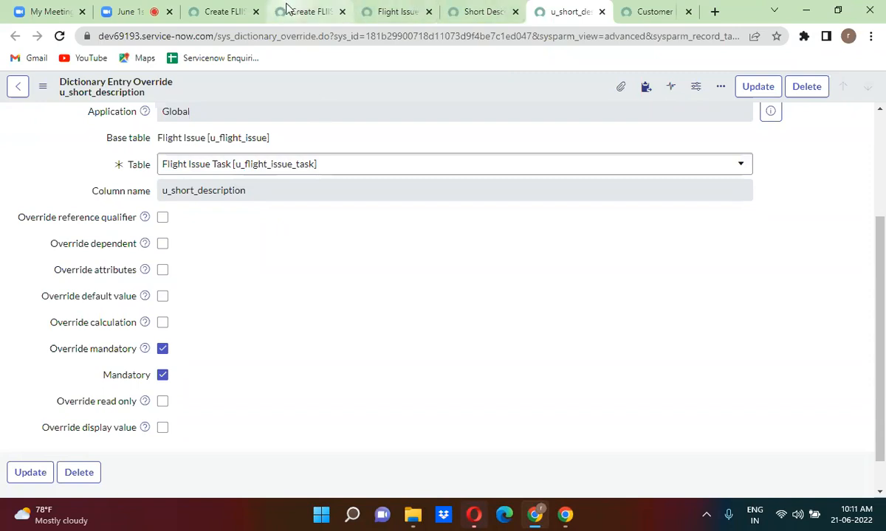
{"action": "left_click", "coordinate": [227, 11]}
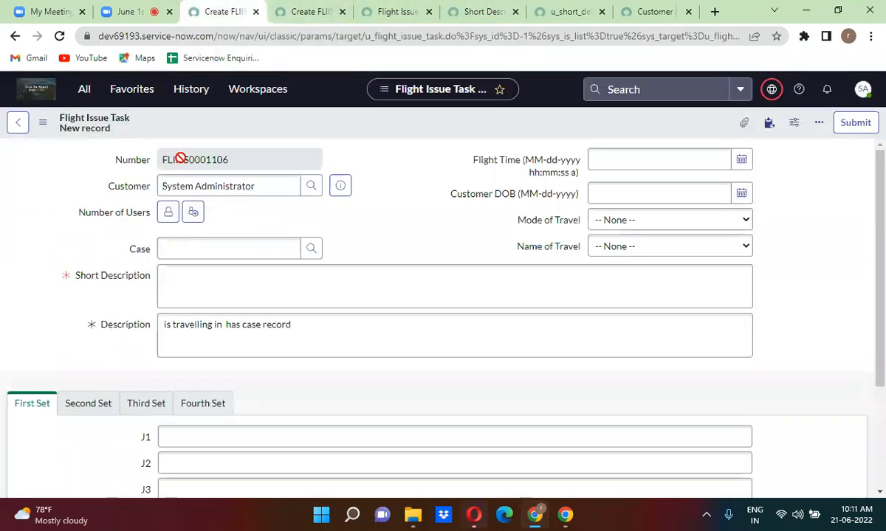
Open the Flight Issue table's Number of Users dictionary entry in a new tab.
{"action": "left_click", "coordinate": [291, 9]}
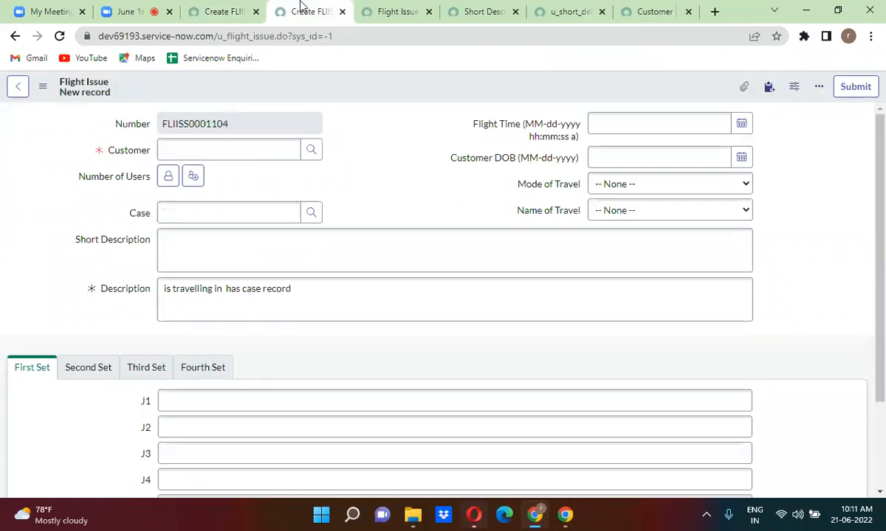
{"action": "left_click", "coordinate": [378, 13]}
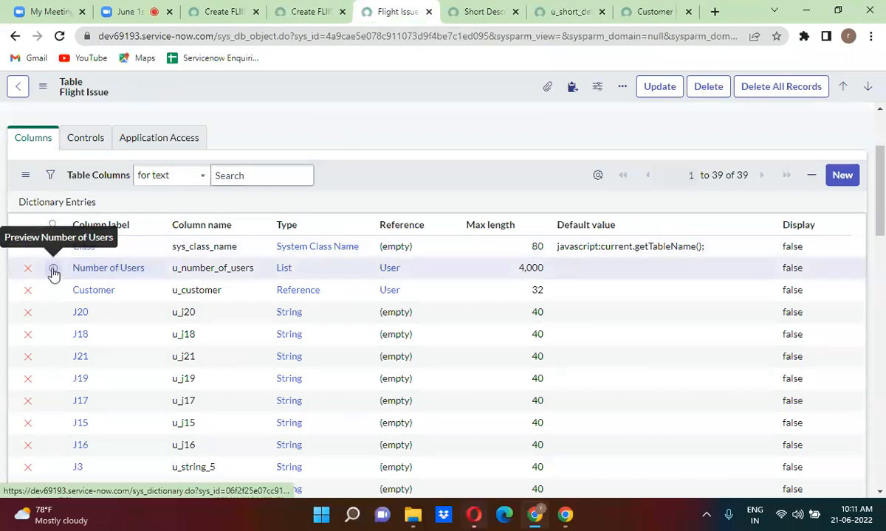
{"action": "right_click", "coordinate": [53, 274]}
{"action": "left_click", "coordinate": [83, 282]}
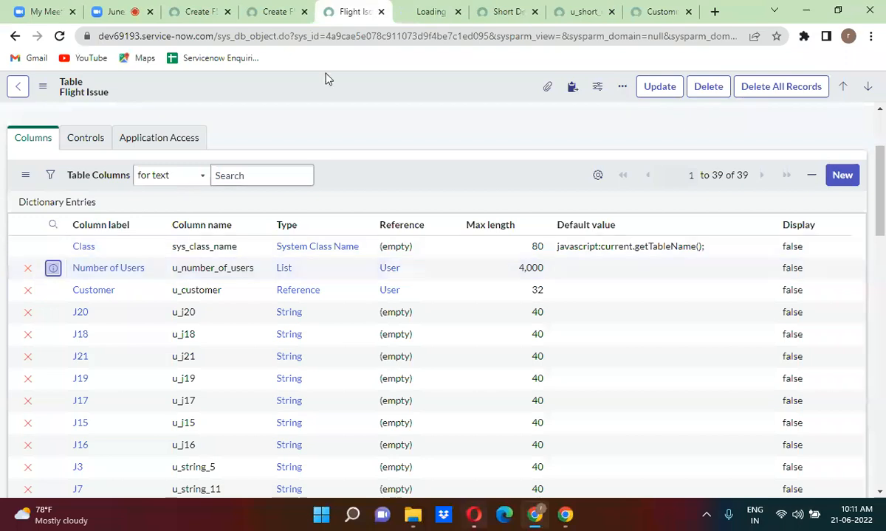
{"action": "left_click", "coordinate": [417, 11]}
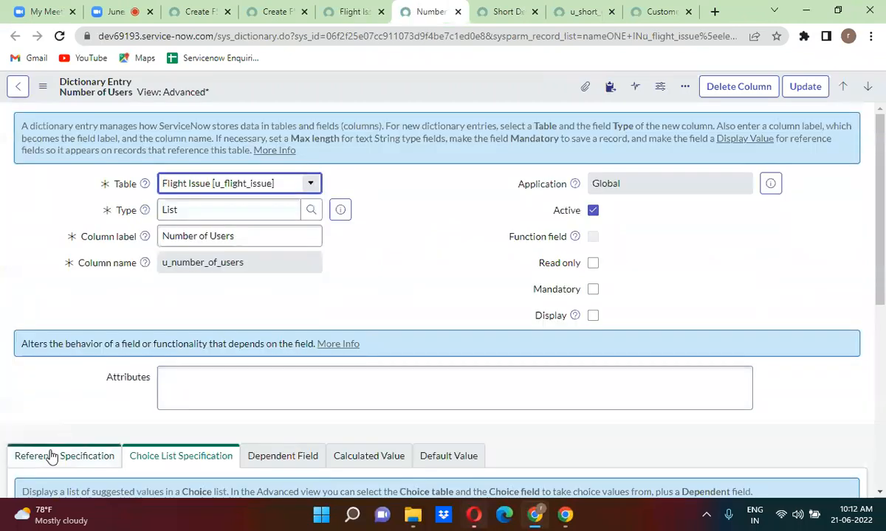
Clear the Number of Users reference qualifier and save the dictionary entry.
{"action": "left_click", "coordinate": [52, 458]}
{"action": "scroll", "coordinate": [362, 330], "scroll_direction": "down", "scroll_amount": 1}
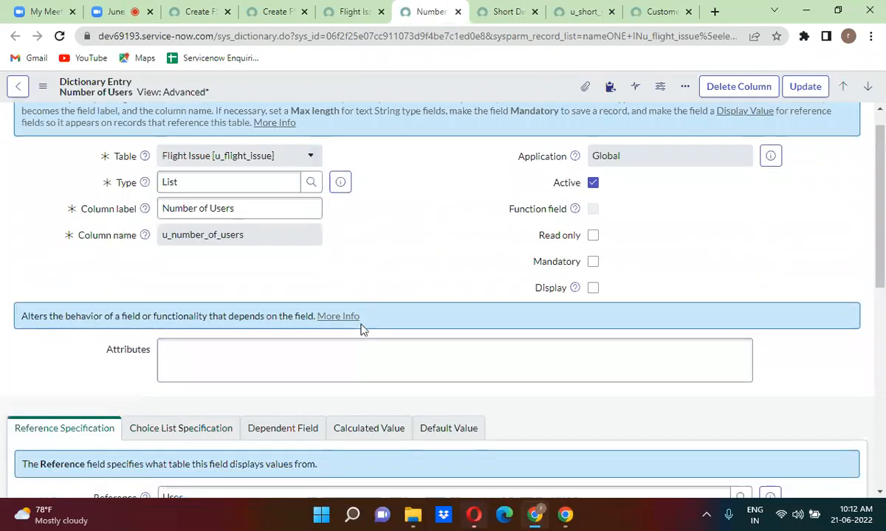
{"action": "scroll", "coordinate": [362, 330], "scroll_direction": "down", "scroll_amount": 3}
{"action": "triple_click", "coordinate": [312, 302]}
{"action": "key", "text": "ctrl+c"}
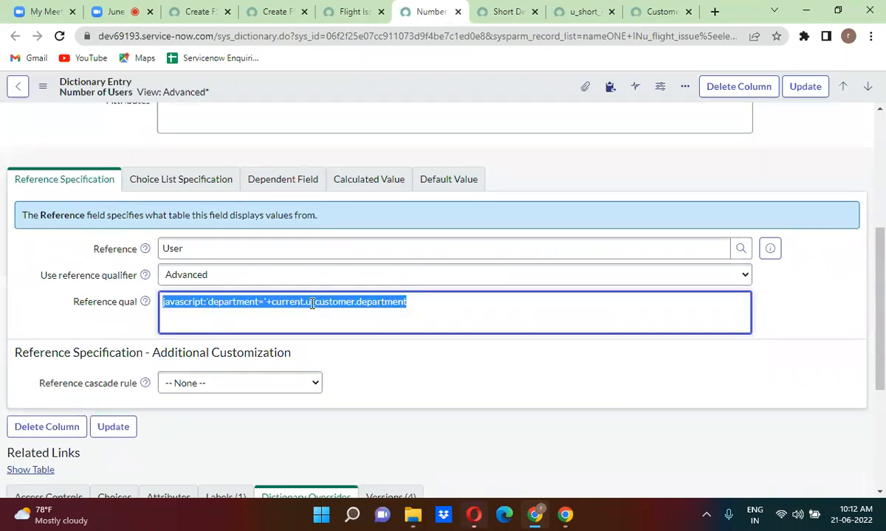
{"action": "key", "text": "BackSpace"}
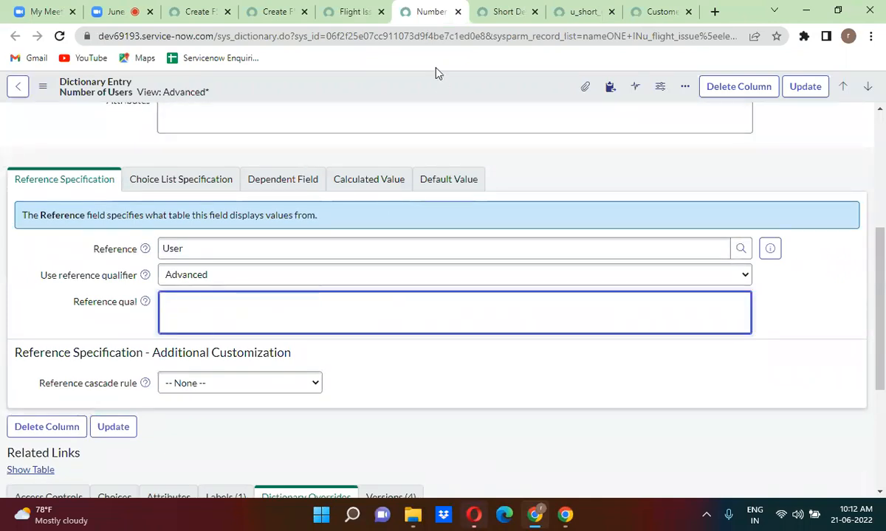
{"action": "right_click", "coordinate": [414, 96]}
{"action": "left_click", "coordinate": [434, 101]}
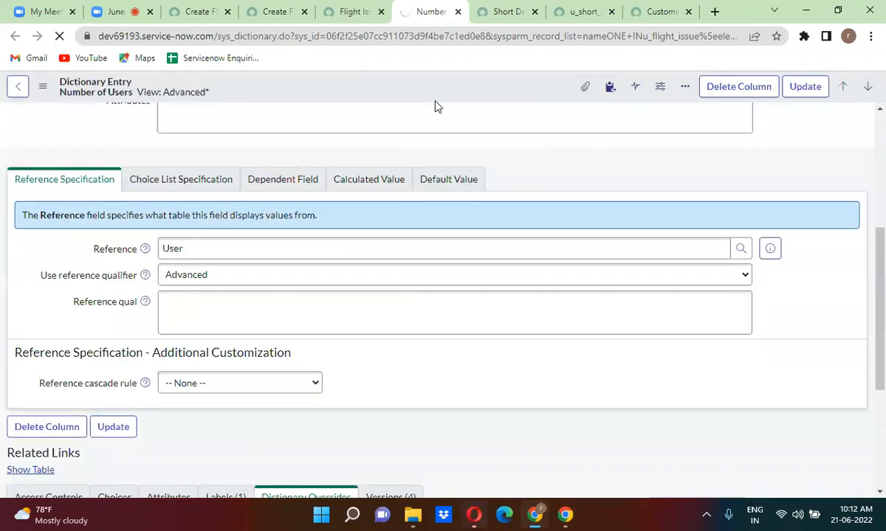
{"action": "left_click", "coordinate": [203, 11]}
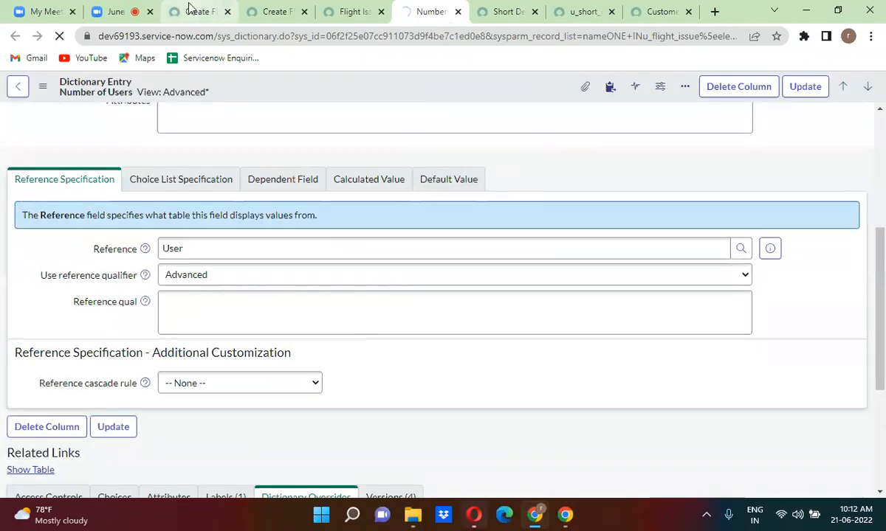
{"action": "left_click", "coordinate": [243, 13]}
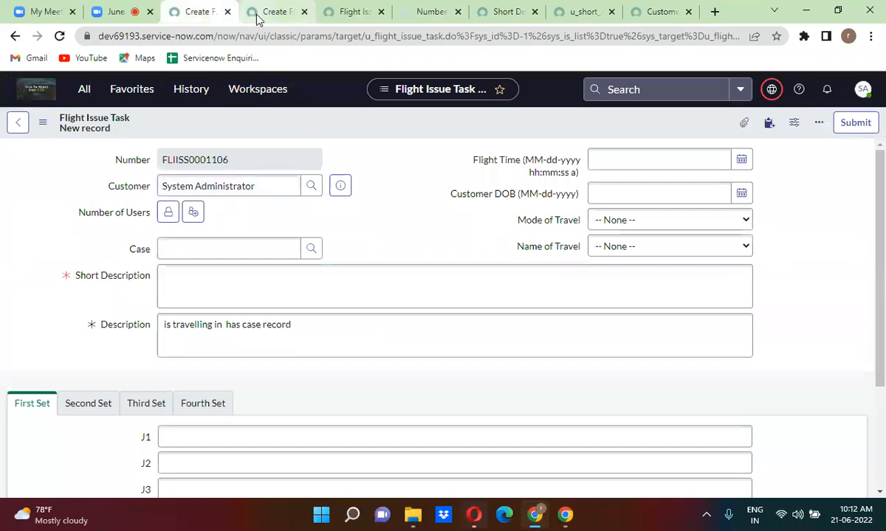
Create a Number of Users override with reference qualifier javascript:'department='+current.u_customer.department and submit it.
{"action": "left_click", "coordinate": [451, 135]}
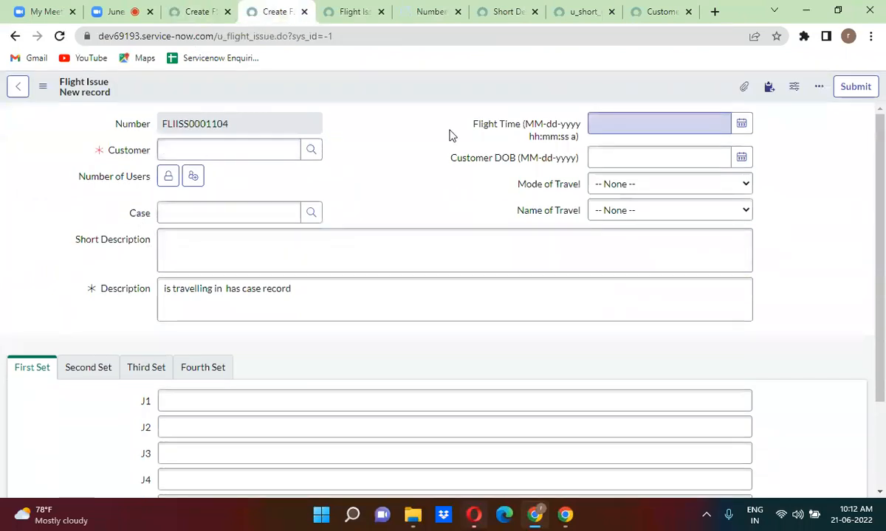
{"action": "left_click", "coordinate": [428, 12]}
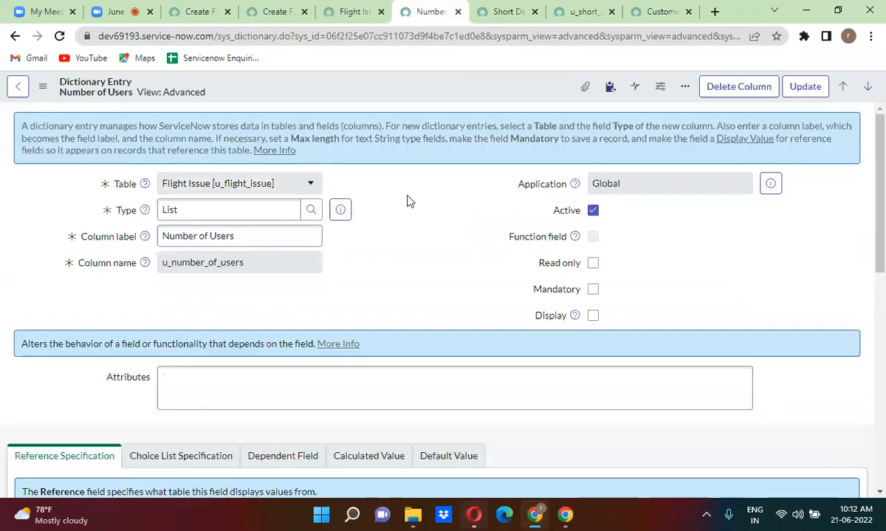
{"action": "scroll", "coordinate": [406, 200], "scroll_direction": "down", "scroll_amount": 6}
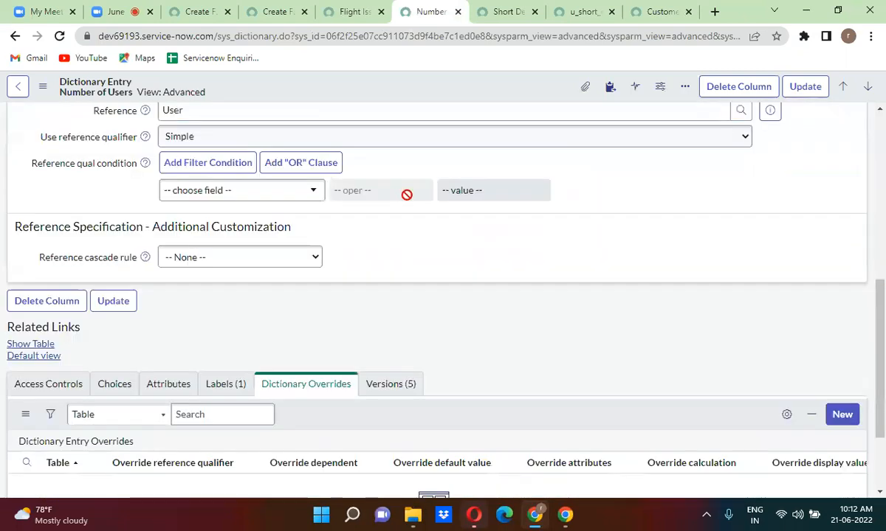
{"action": "scroll", "coordinate": [407, 195], "scroll_direction": "down", "scroll_amount": 2}
{"action": "left_click", "coordinate": [842, 296]}
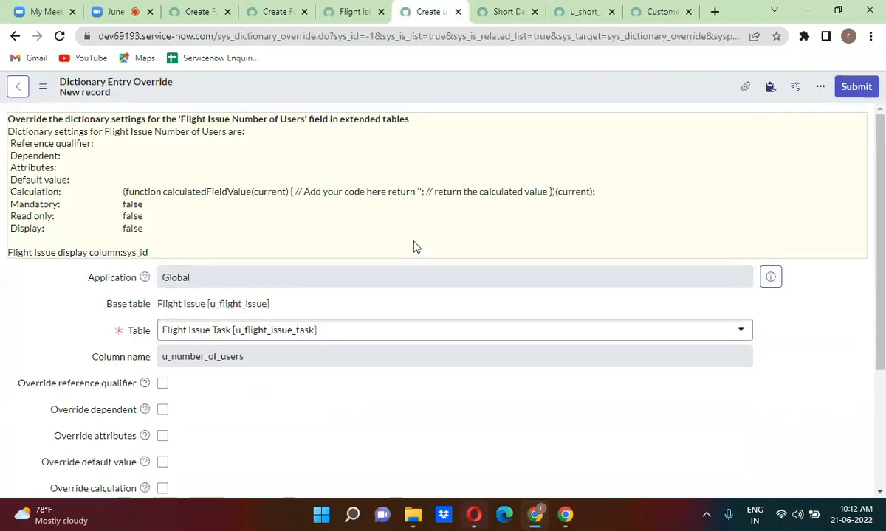
{"action": "scroll", "coordinate": [415, 247], "scroll_direction": "down", "scroll_amount": 3}
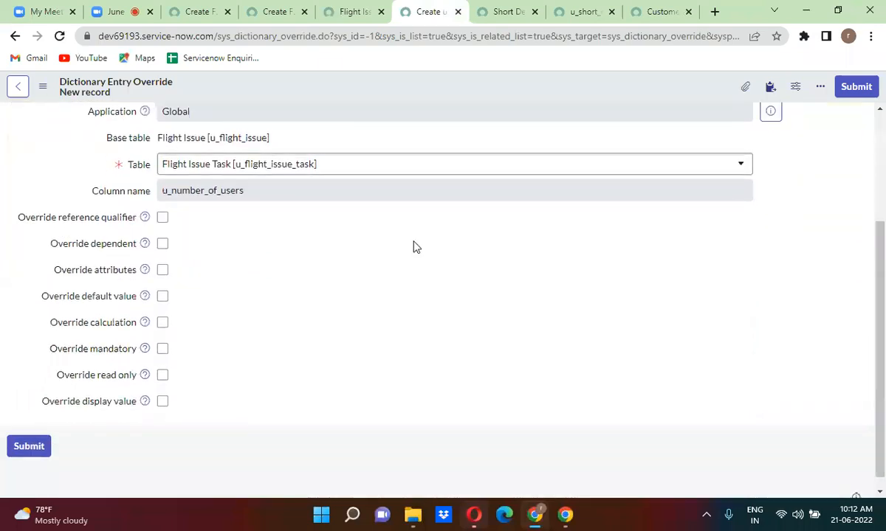
{"action": "left_click", "coordinate": [163, 217]}
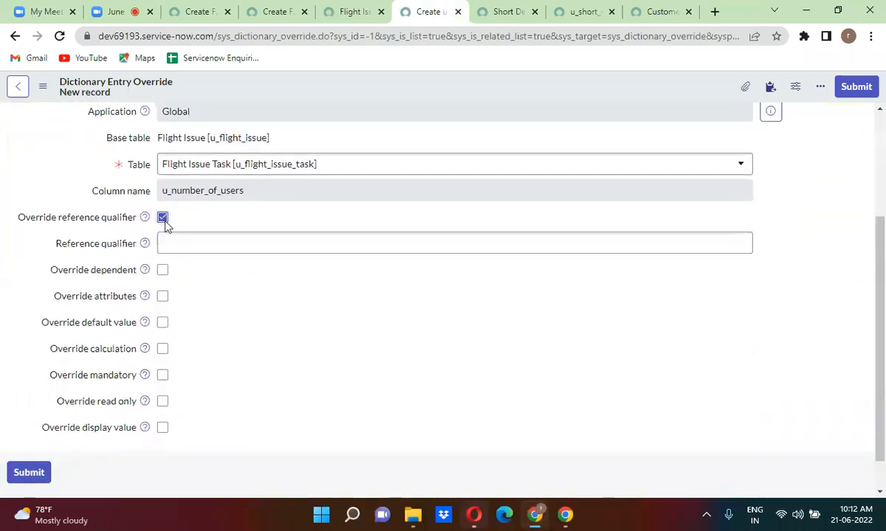
{"action": "left_click", "coordinate": [178, 242]}
{"action": "key", "text": "ctrl+v"}
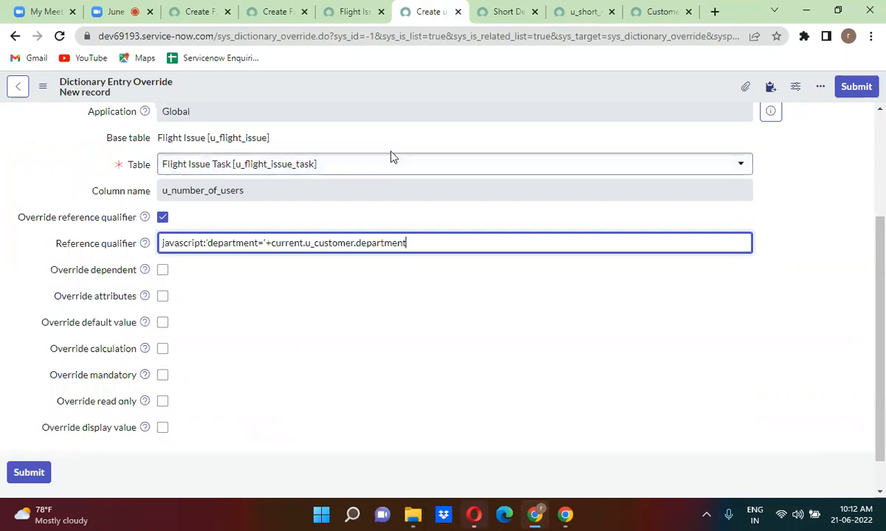
{"action": "left_click", "coordinate": [859, 87]}
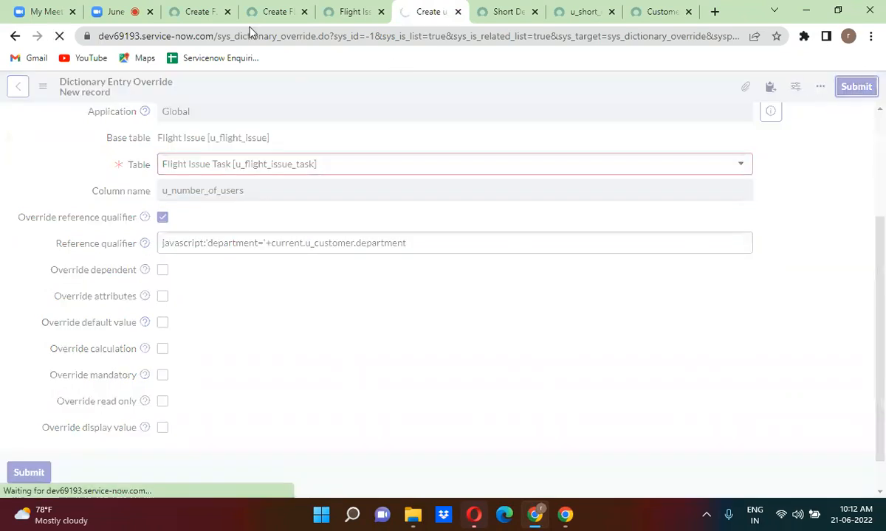
{"action": "left_click", "coordinate": [273, 12]}
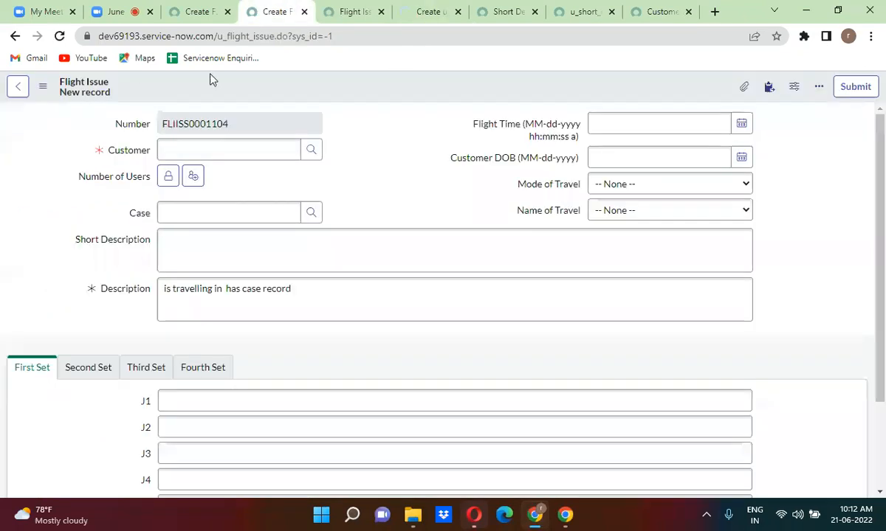
Reload the Flight Issue form and choose a customer from recent selections, previewing its details.
{"action": "left_click", "coordinate": [60, 36]}
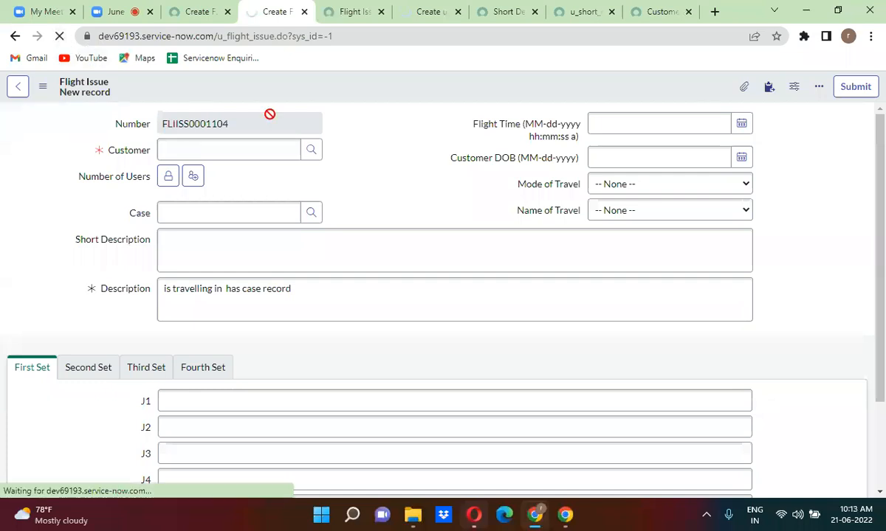
{"action": "left_click", "coordinate": [230, 156]}
{"action": "type", "text": "a"}
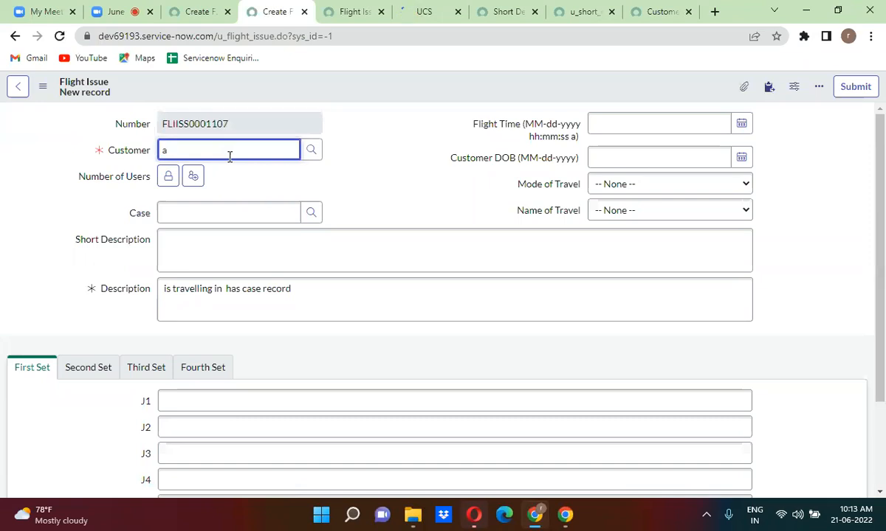
{"action": "key", "text": "BackSpace"}
{"action": "key", "text": "Down"}
{"action": "key", "text": "Return"}
{"action": "left_click", "coordinate": [340, 151]}
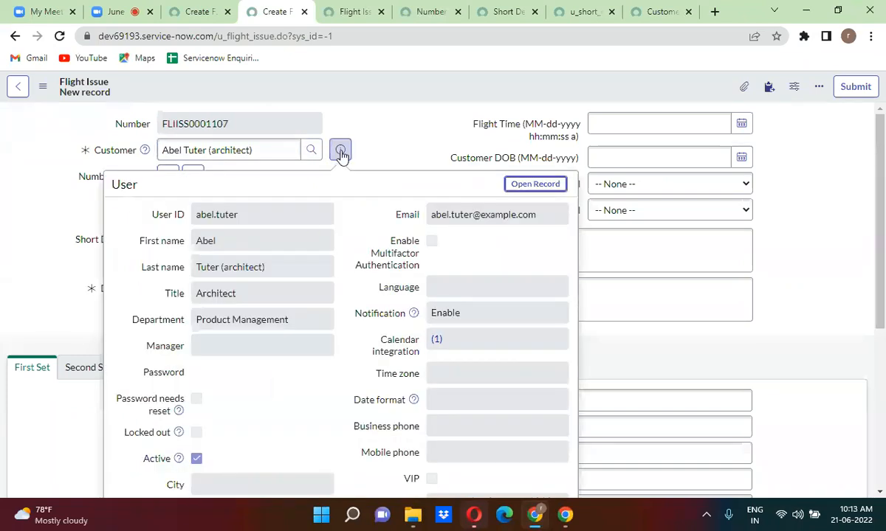
{"action": "left_click", "coordinate": [417, 124]}
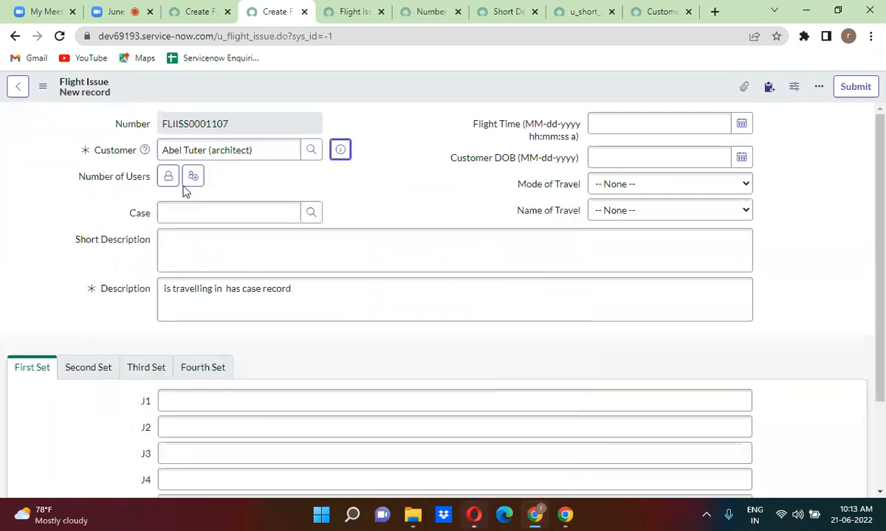
Open the Number of Users lookup, which lists all 737 users, then reload the Flight Issue Task form.
{"action": "left_click", "coordinate": [168, 177]}
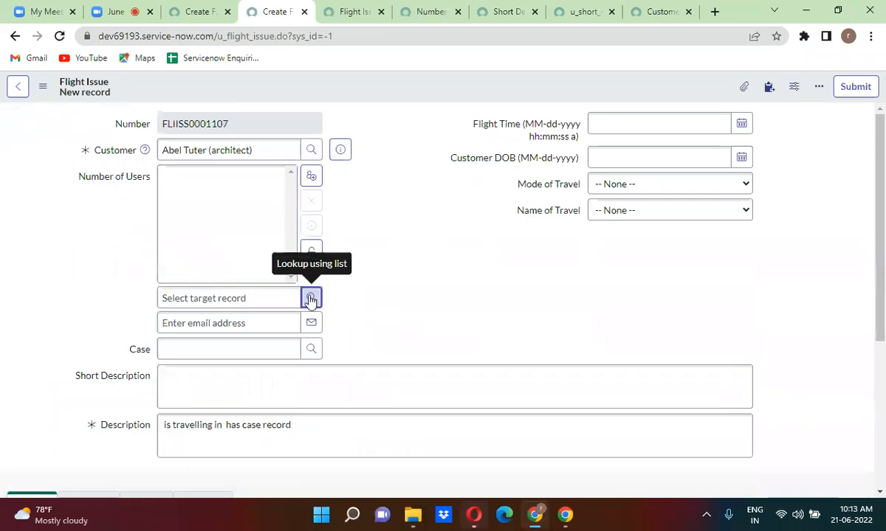
{"action": "left_click", "coordinate": [311, 298]}
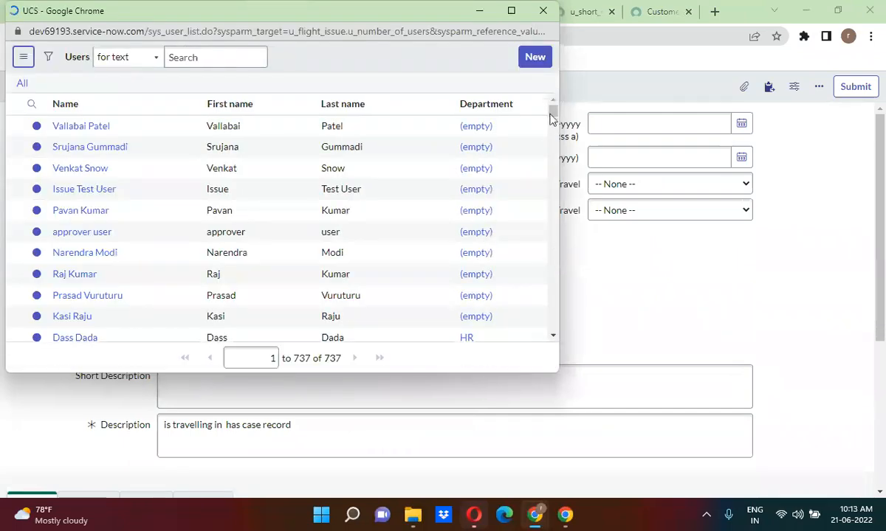
{"action": "left_click_drag", "start_coordinate": [553, 117], "coordinate": [568, 296]}
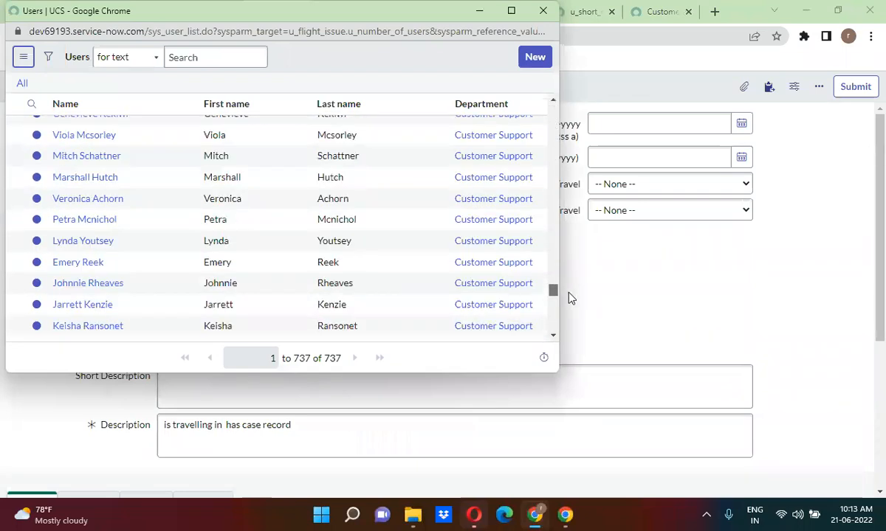
{"action": "left_click", "coordinate": [542, 11]}
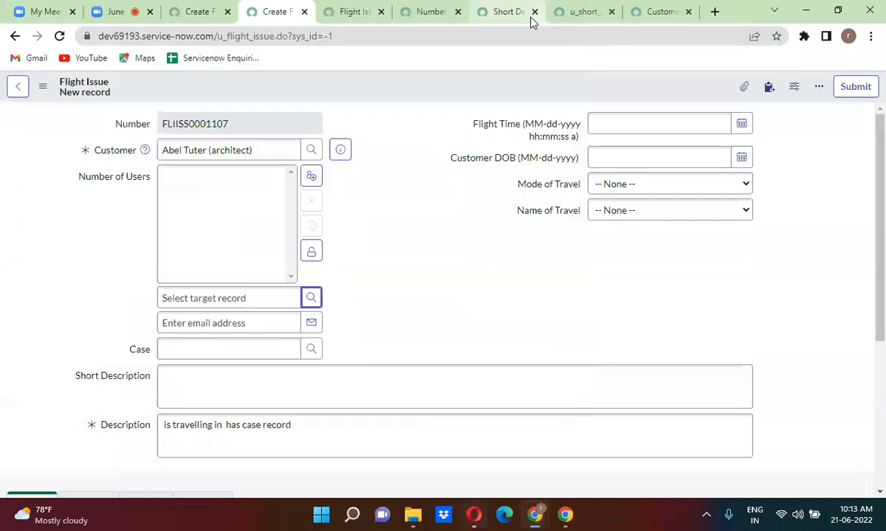
{"action": "left_click", "coordinate": [198, 16]}
{"action": "left_click", "coordinate": [62, 37]}
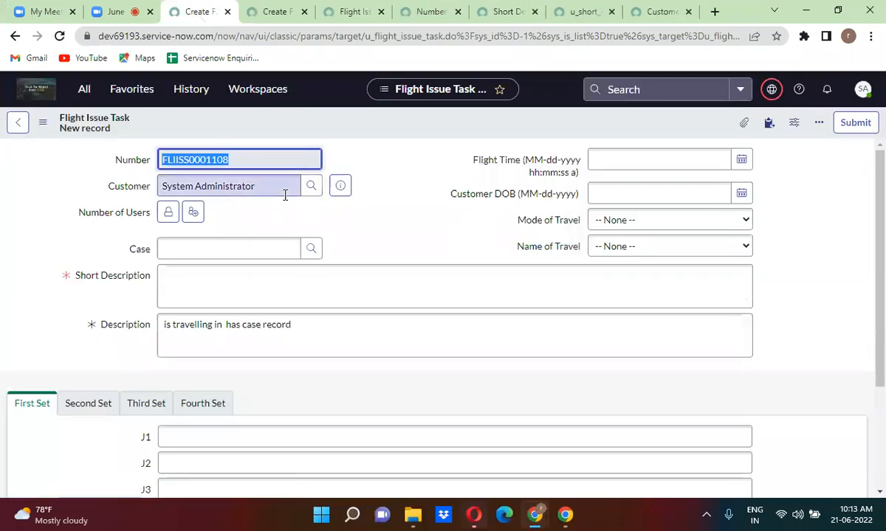
Check that the Flight Issue Task Number of Users lookup now lists only the 24 HR users.
{"action": "left_click", "coordinate": [341, 185]}
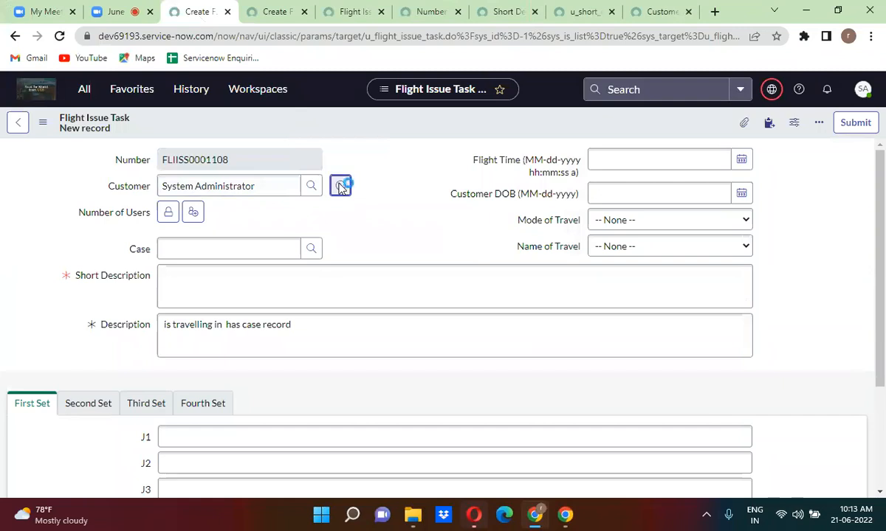
{"action": "left_click", "coordinate": [35, 258]}
{"action": "left_click", "coordinate": [168, 213]}
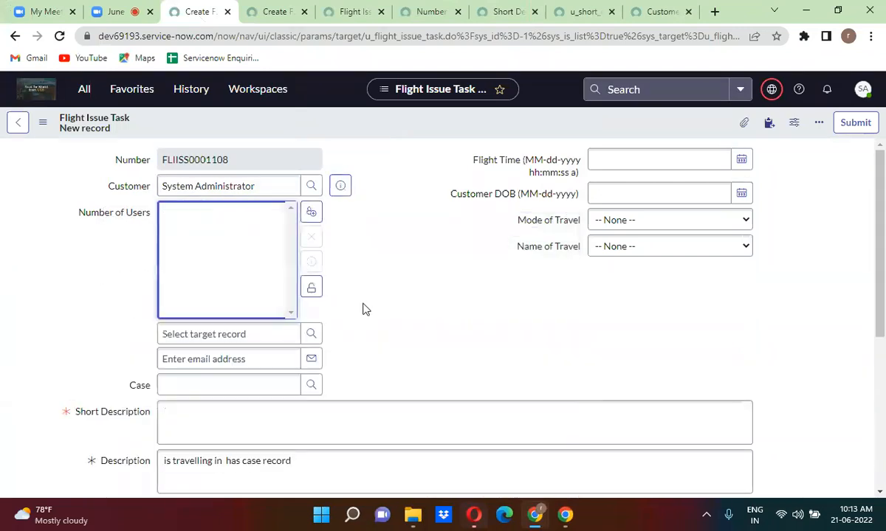
{"action": "left_click", "coordinate": [311, 334]}
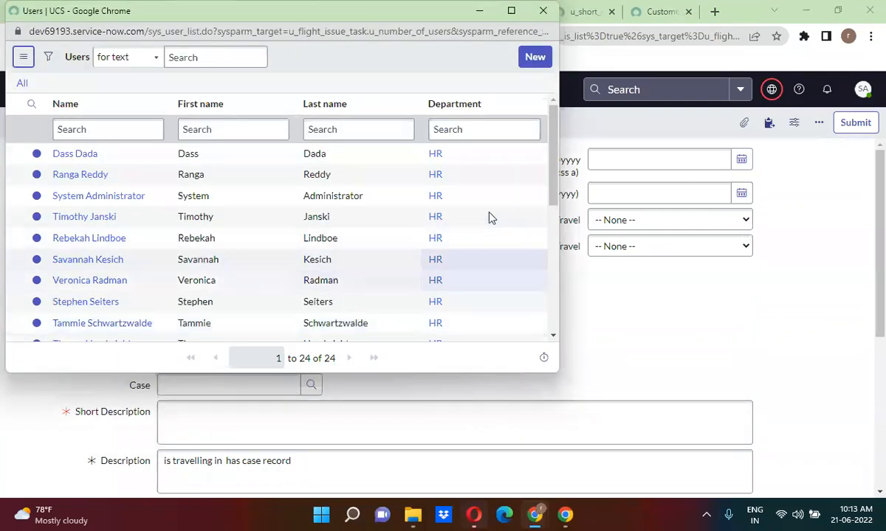
{"action": "left_click_drag", "start_coordinate": [552, 158], "coordinate": [557, 290]}
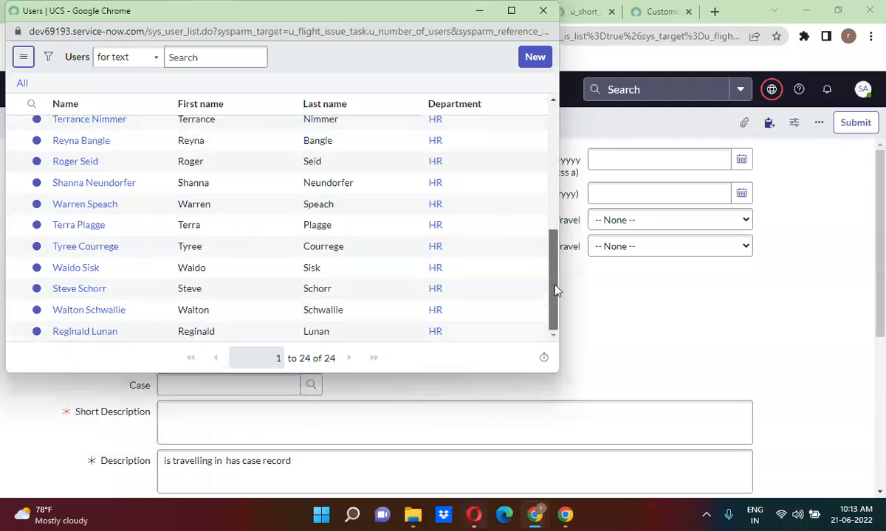
{"action": "left_click", "coordinate": [542, 11]}
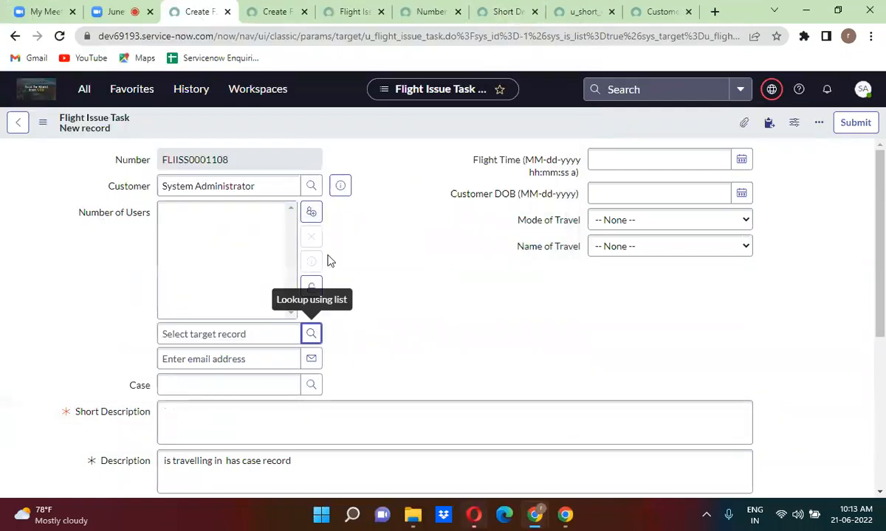
{"action": "left_click", "coordinate": [311, 288]}
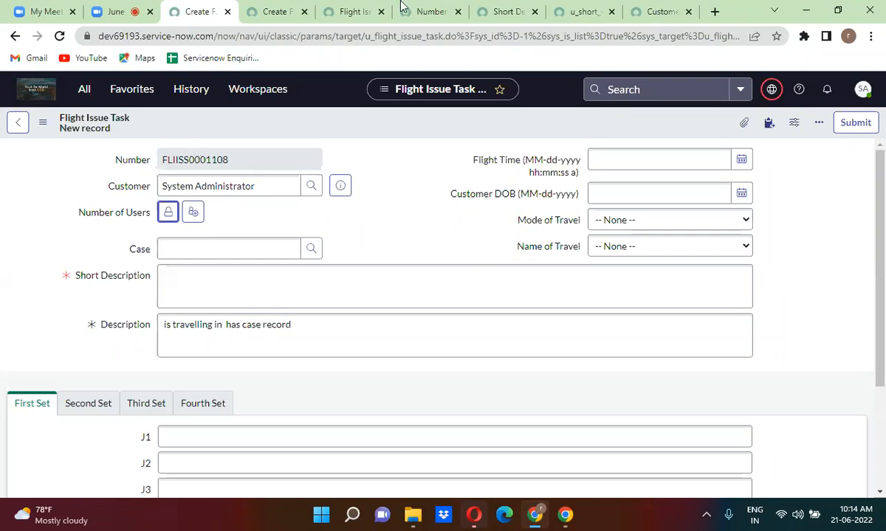
{"action": "left_click", "coordinate": [508, 13]}
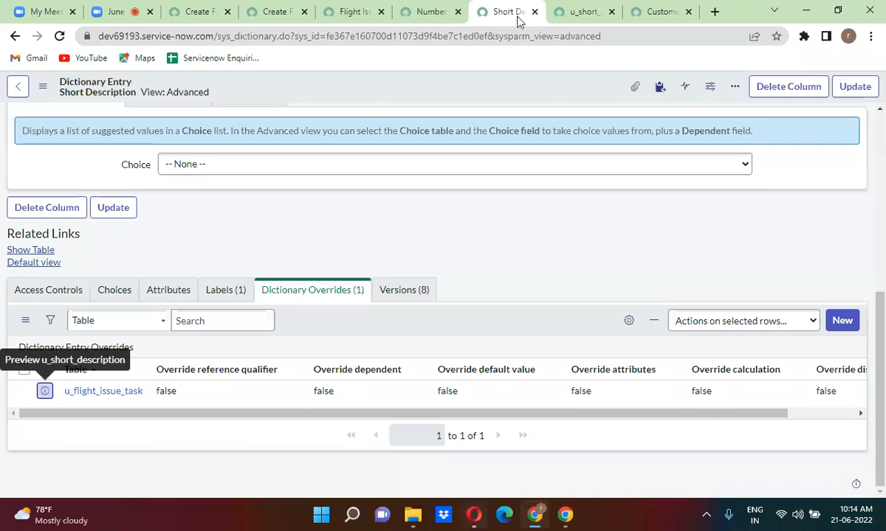
Open the u_number_of_users Flight Issue Task override in its own tab and review its department-based qualifier.
{"action": "left_click", "coordinate": [880, 118]}
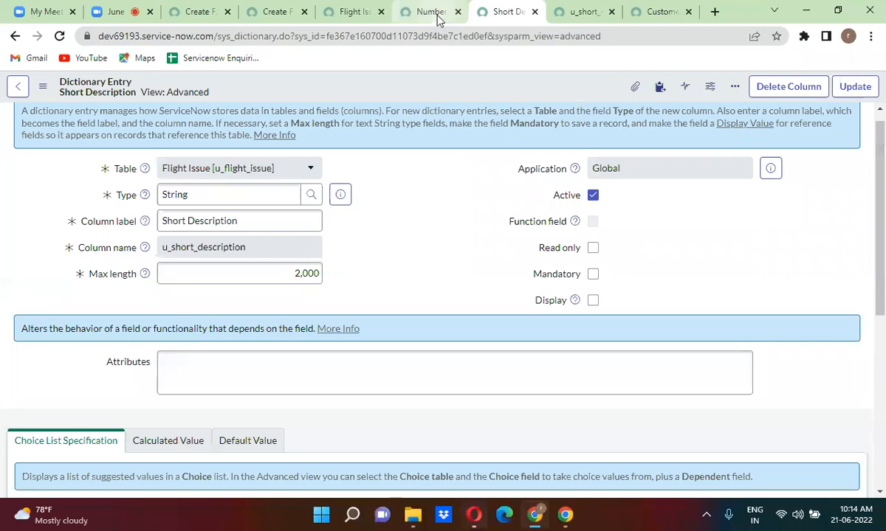
{"action": "left_click", "coordinate": [413, 13]}
{"action": "scroll", "coordinate": [380, 234], "scroll_direction": "down", "scroll_amount": 8}
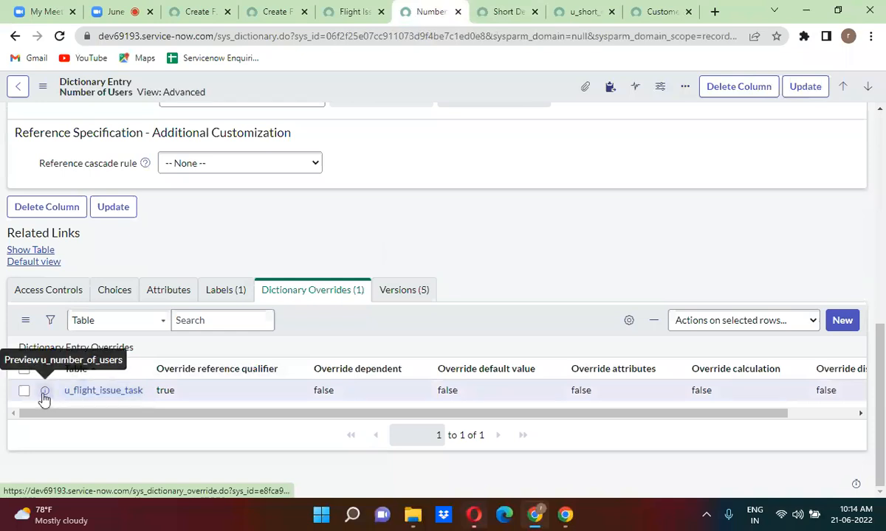
{"action": "right_click", "coordinate": [44, 397]}
{"action": "left_click", "coordinate": [107, 260]}
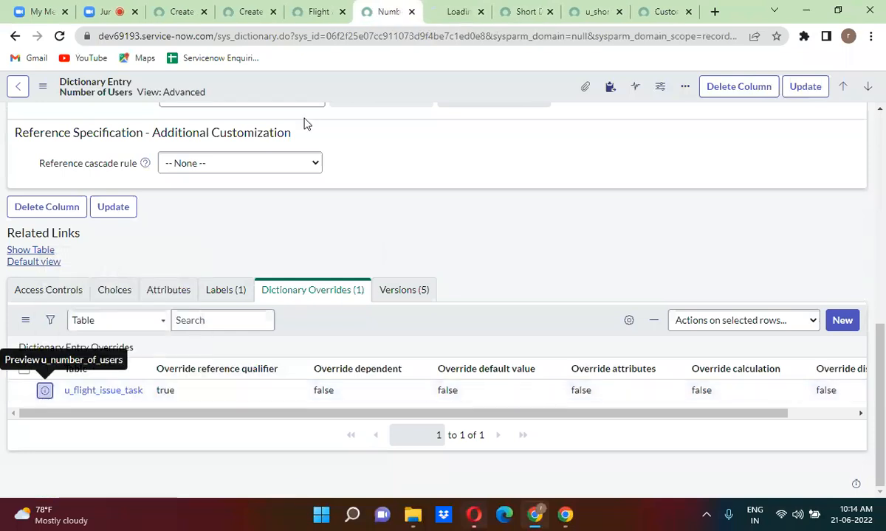
{"action": "left_click", "coordinate": [442, 12]}
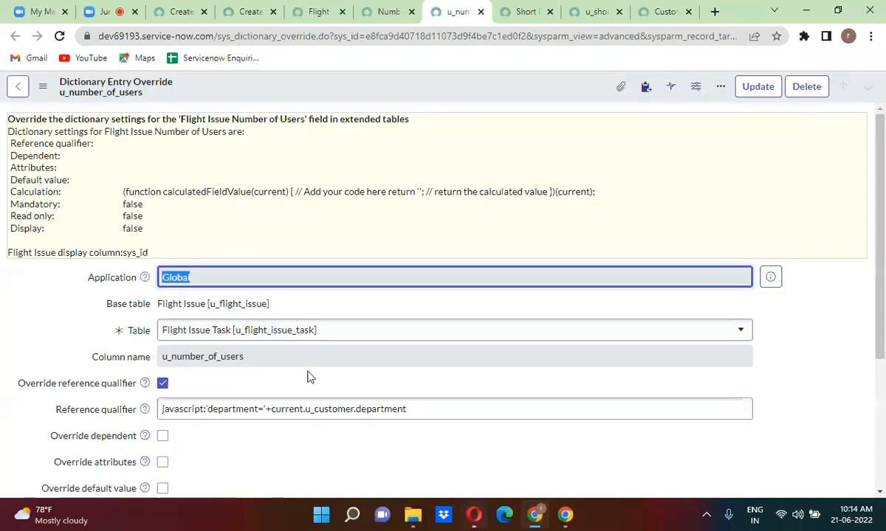
{"action": "left_click", "coordinate": [360, 364]}
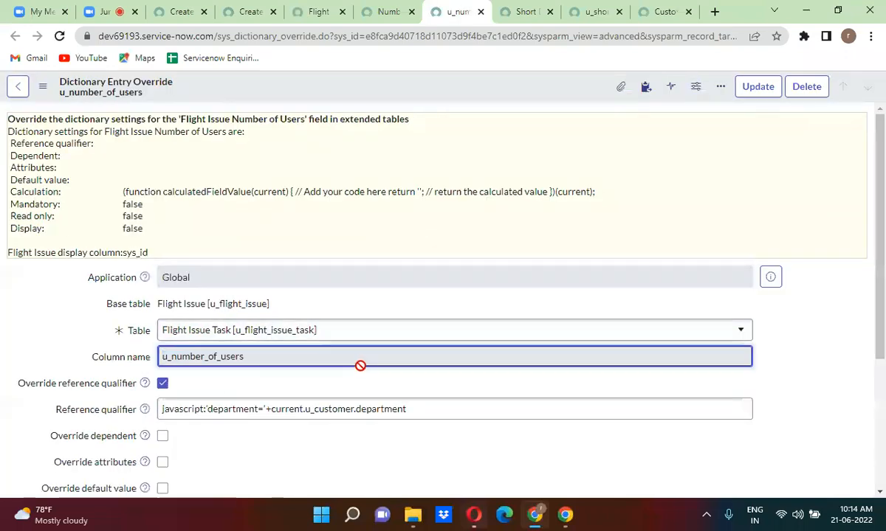
{"action": "left_click_drag", "start_coordinate": [880, 329], "coordinate": [880, 362]}
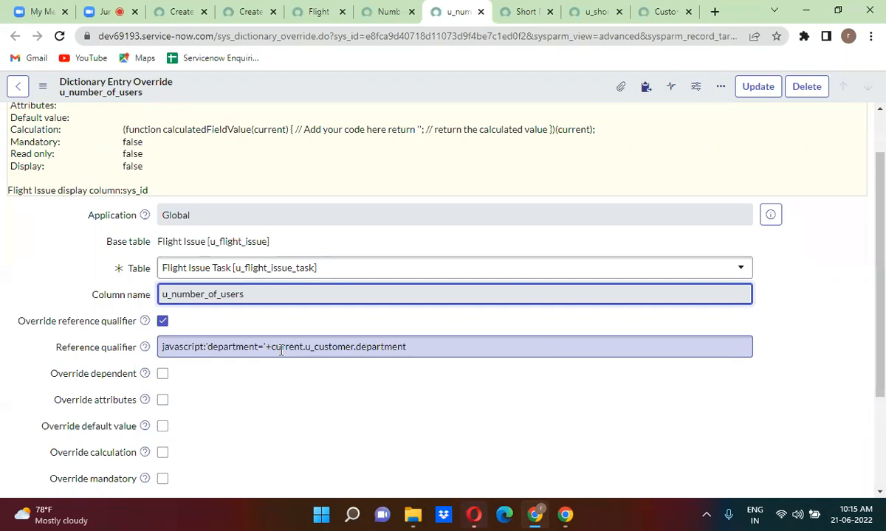
{"action": "left_click", "coordinate": [391, 153]}
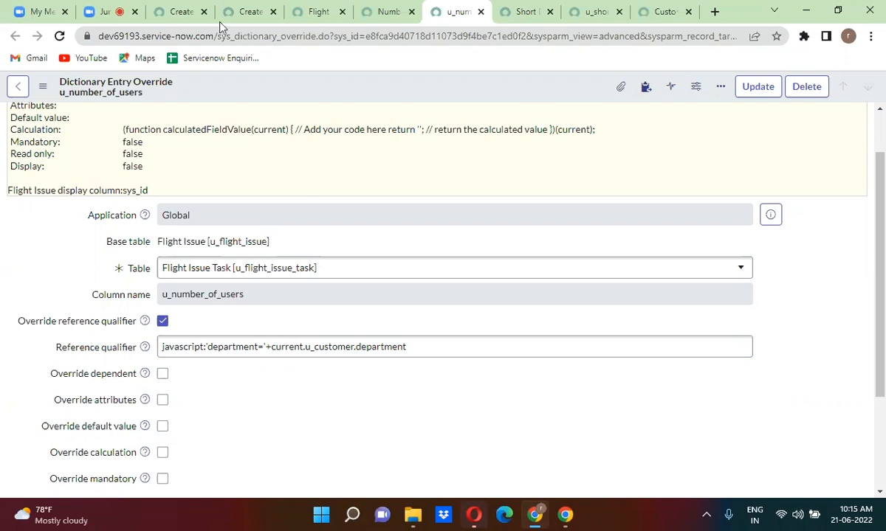
{"action": "left_click", "coordinate": [175, 14]}
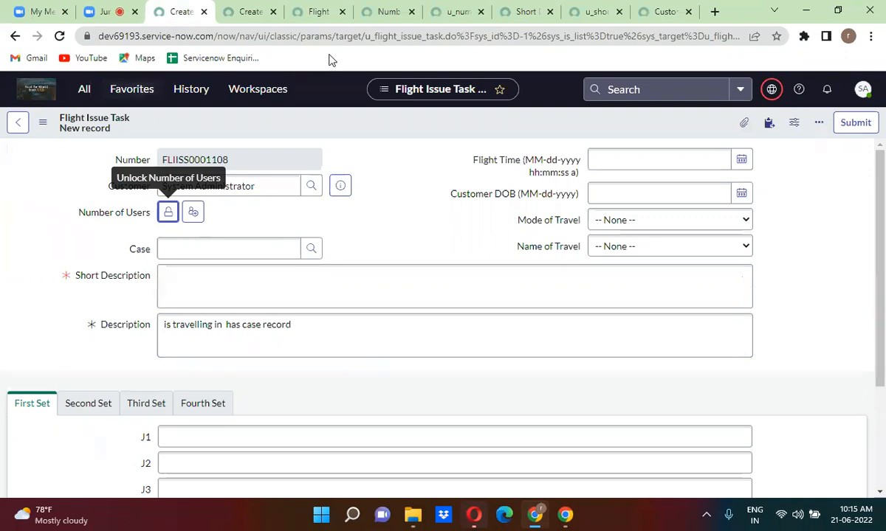
Open the incident table's configuration page by entering incident.config in the navigator filter.
{"action": "left_click", "coordinate": [377, 301]}
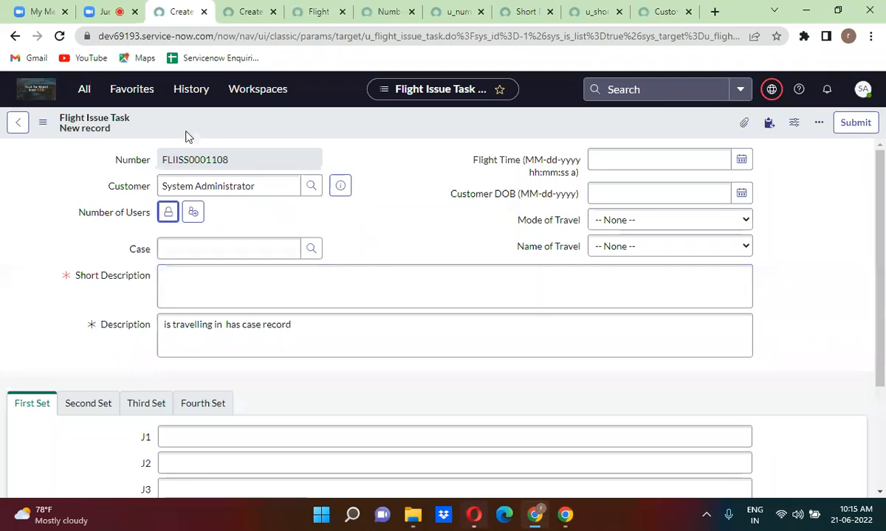
{"action": "left_click", "coordinate": [84, 91]}
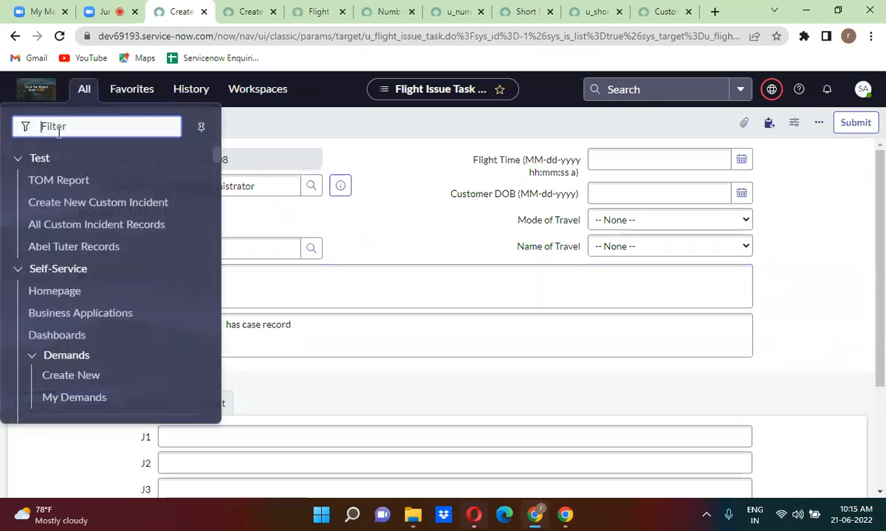
{"action": "type", "text": "incident"}
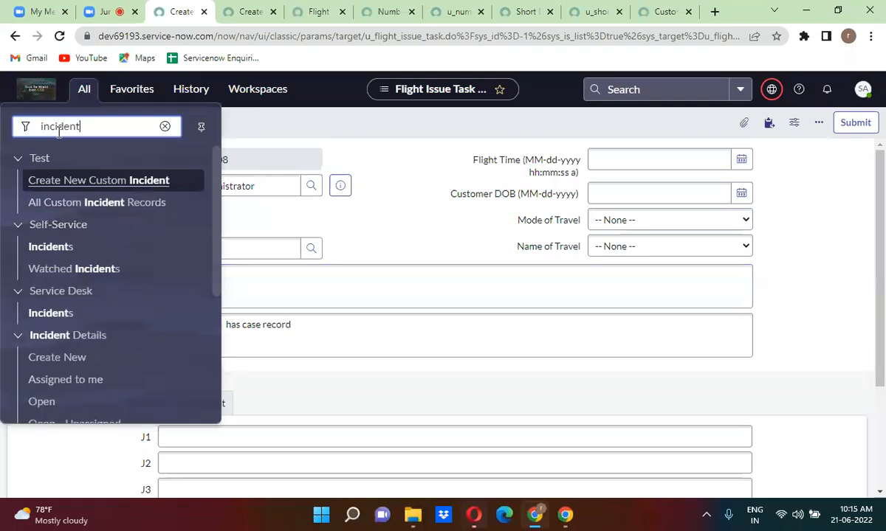
{"action": "type", "text": ".co"}
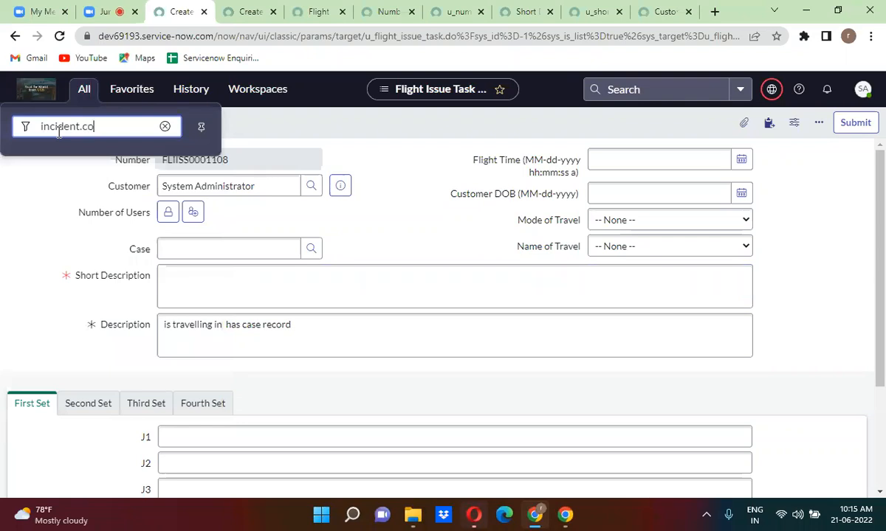
{"action": "type", "text": "nfig"}
{"action": "key", "text": "Return"}
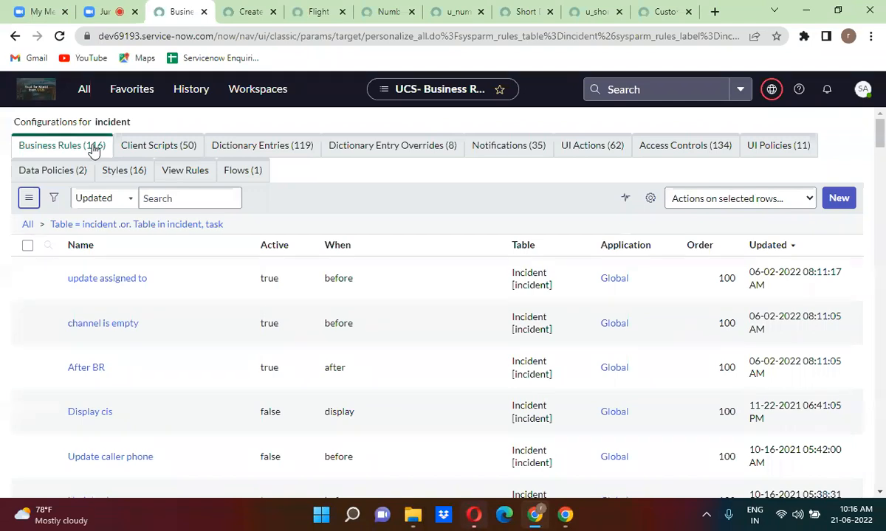
Browse incident's client scripts and dictionary entries, then open u_flight_issue.config from the navigator.
{"action": "left_click", "coordinate": [161, 150]}
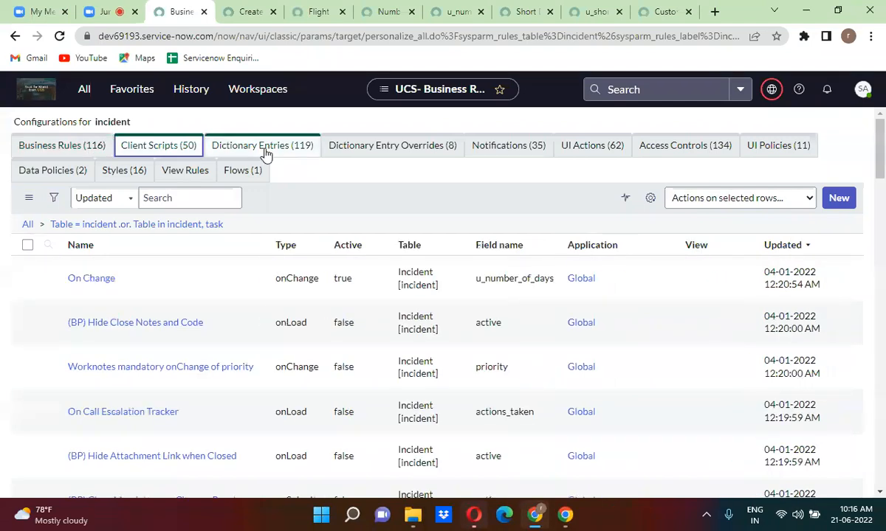
{"action": "left_click", "coordinate": [266, 151]}
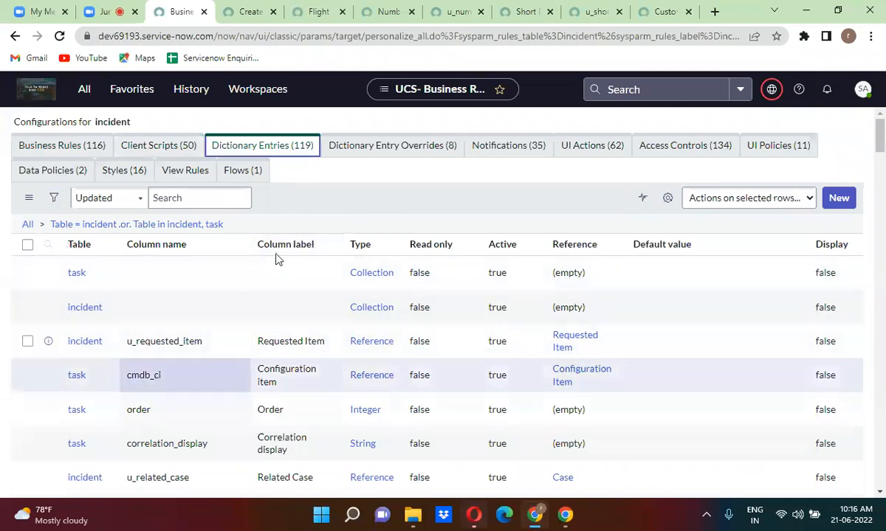
{"action": "left_click", "coordinate": [74, 91]}
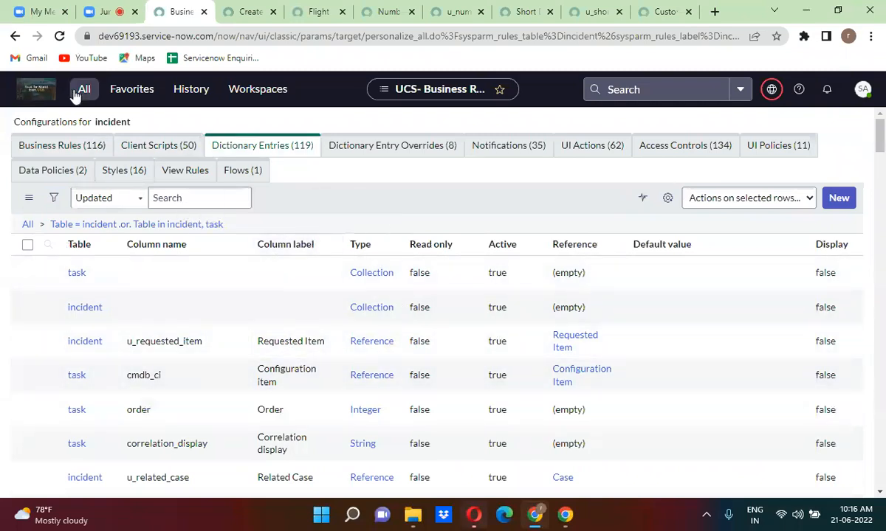
{"action": "type", "text": "u"}
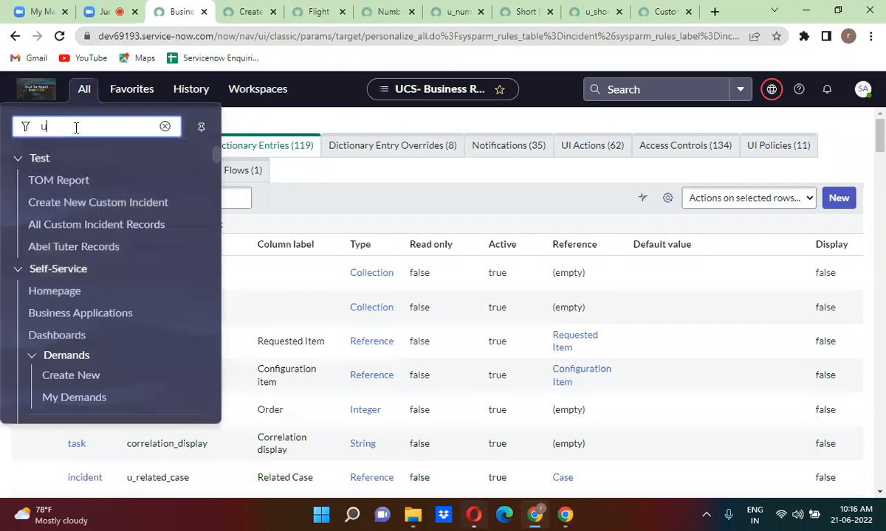
{"action": "type", "text": "_flight_issue.config"}
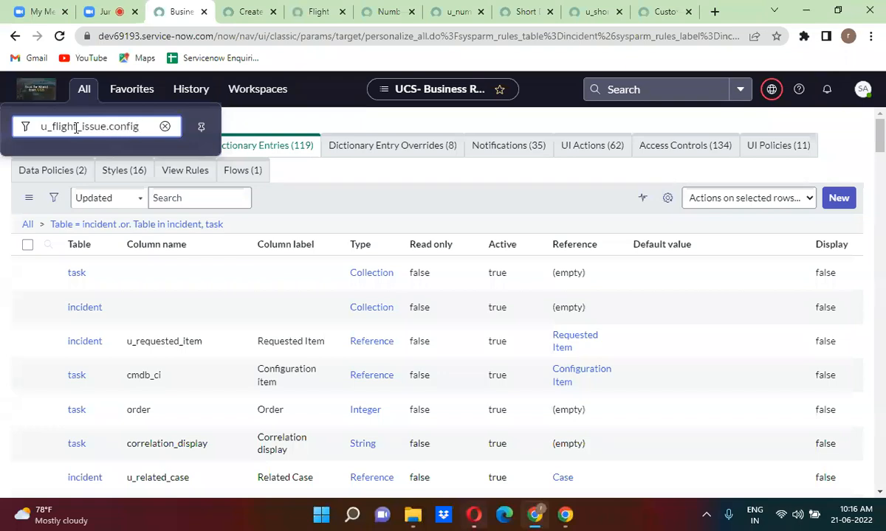
{"action": "key", "text": "Return"}
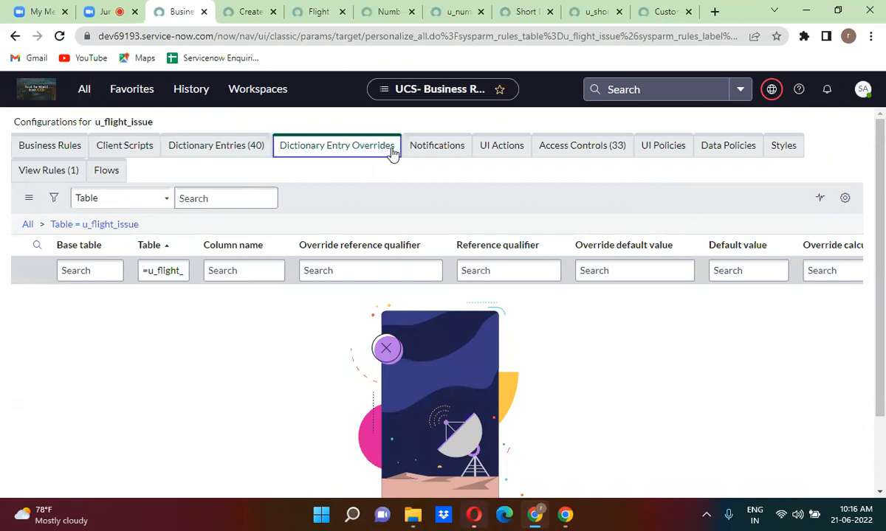
{"action": "left_click", "coordinate": [428, 154]}
{"action": "left_click", "coordinate": [499, 150]}
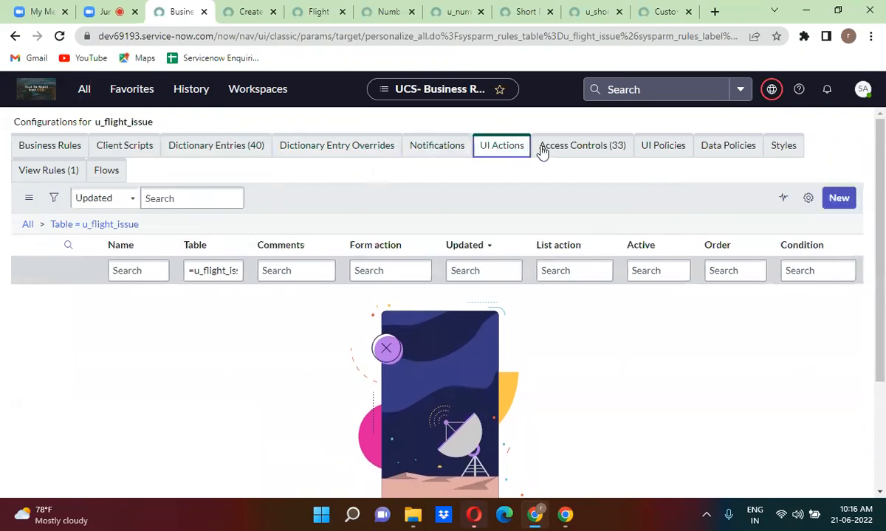
{"action": "left_click", "coordinate": [580, 146]}
{"action": "left_click", "coordinate": [675, 148]}
{"action": "left_click", "coordinate": [738, 146]}
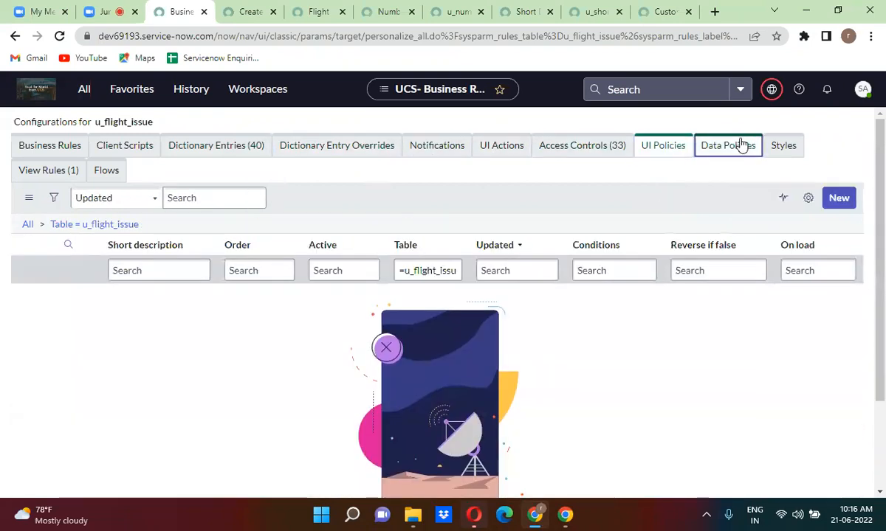
{"action": "left_click", "coordinate": [784, 148]}
{"action": "left_click", "coordinate": [63, 174]}
{"action": "left_click", "coordinate": [112, 170]}
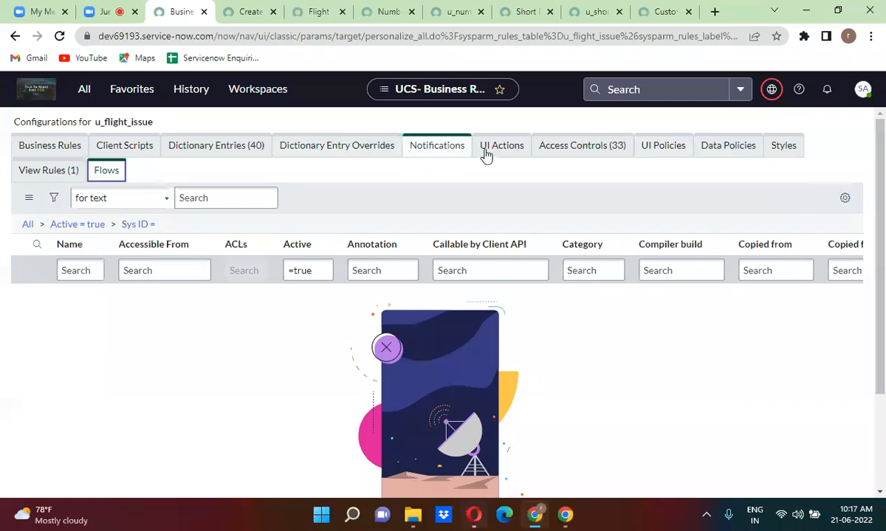
{"action": "left_click", "coordinate": [358, 140]}
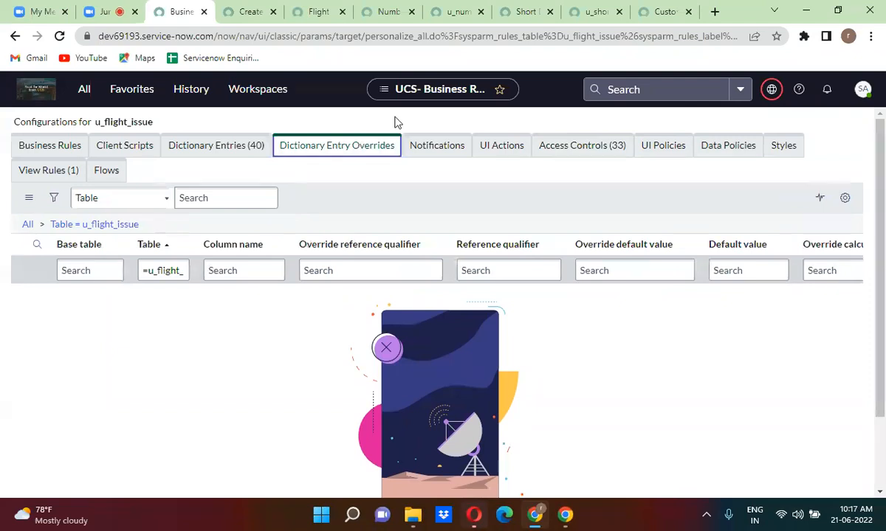
Enter u_fight_issue_task.config in the navigator filter to load that table's configurations.
{"action": "left_click", "coordinate": [83, 89]}
{"action": "type", "text": "u"}
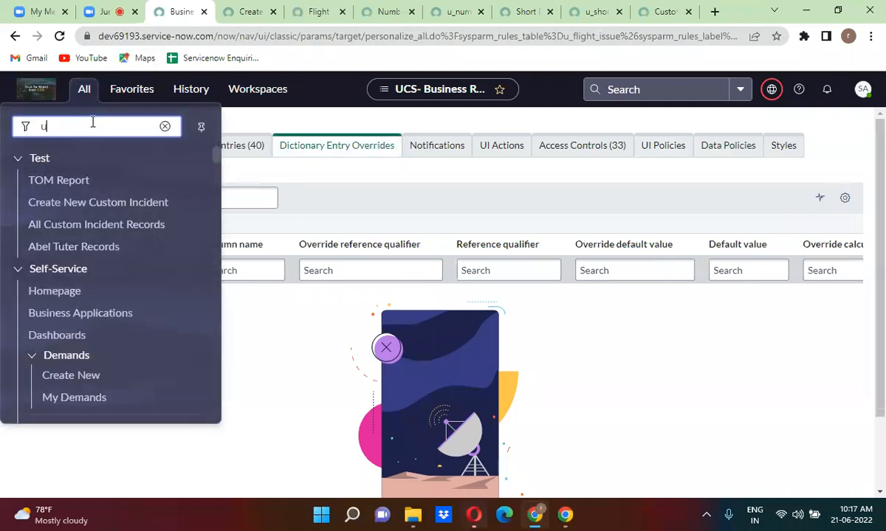
{"action": "type", "text": "_fight_"}
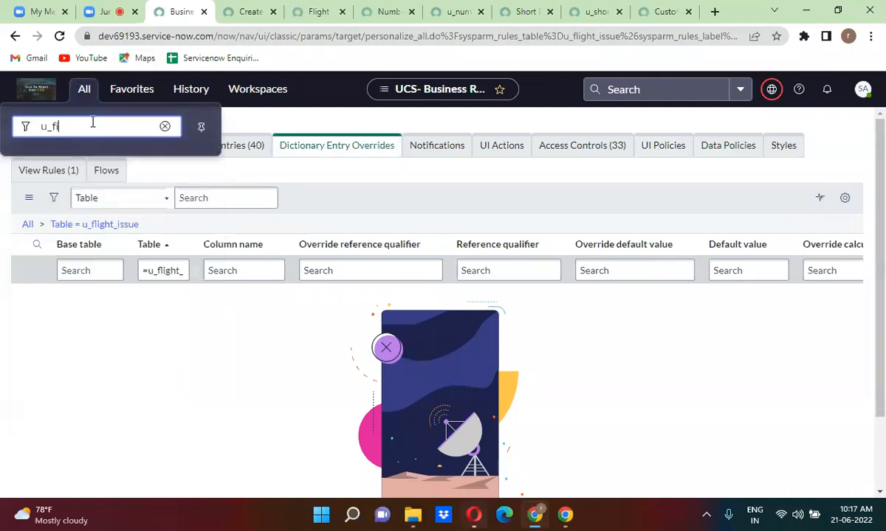
{"action": "type", "text": "issue_task.c"}
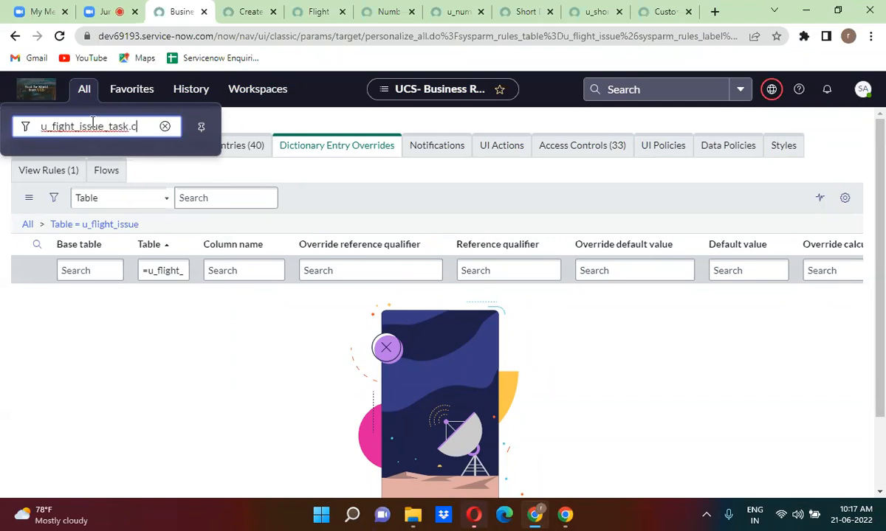
{"action": "type", "text": "onfig"}
{"action": "key", "text": "Return"}
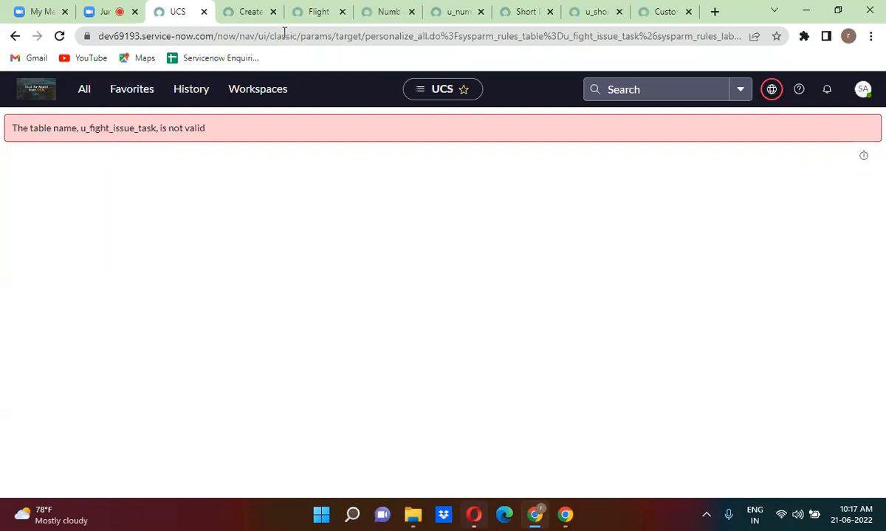
Review the other open record tabs, then select the misspelled table name in the error.
{"action": "left_click", "coordinate": [323, 12]}
{"action": "left_click", "coordinate": [249, 10]}
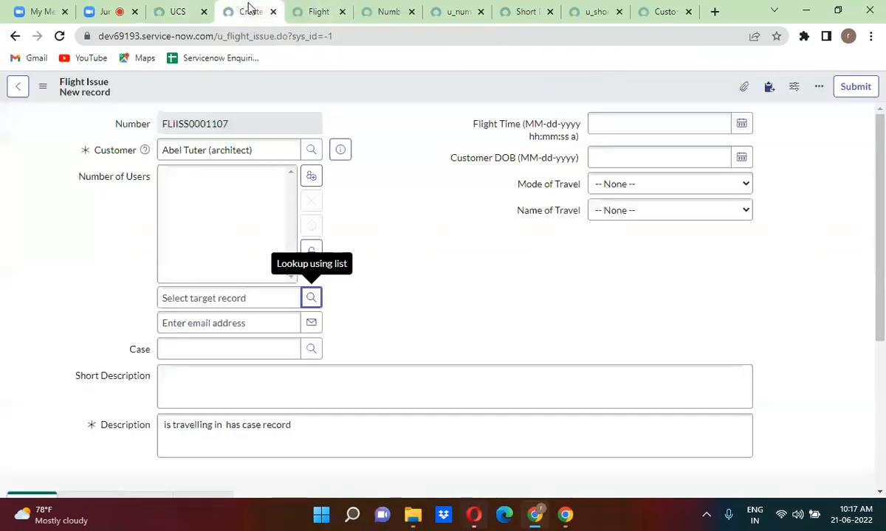
{"action": "left_click", "coordinate": [299, 9]}
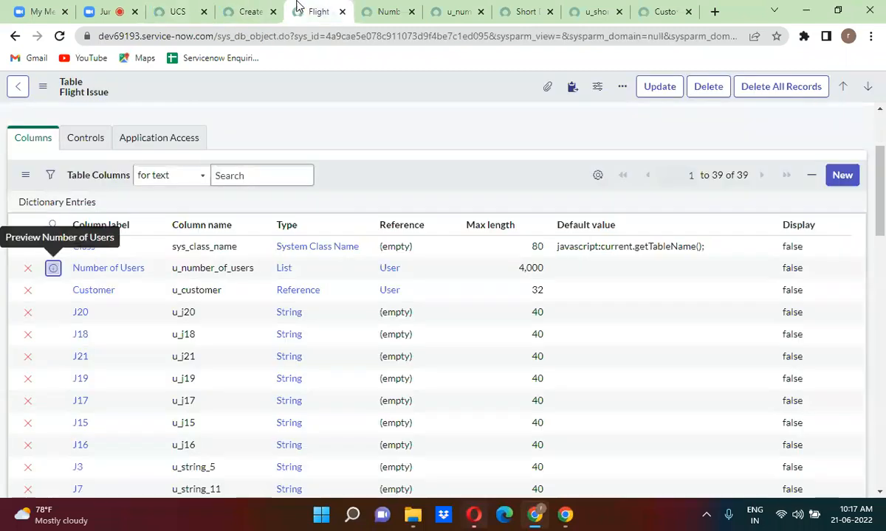
{"action": "left_click", "coordinate": [451, 11]}
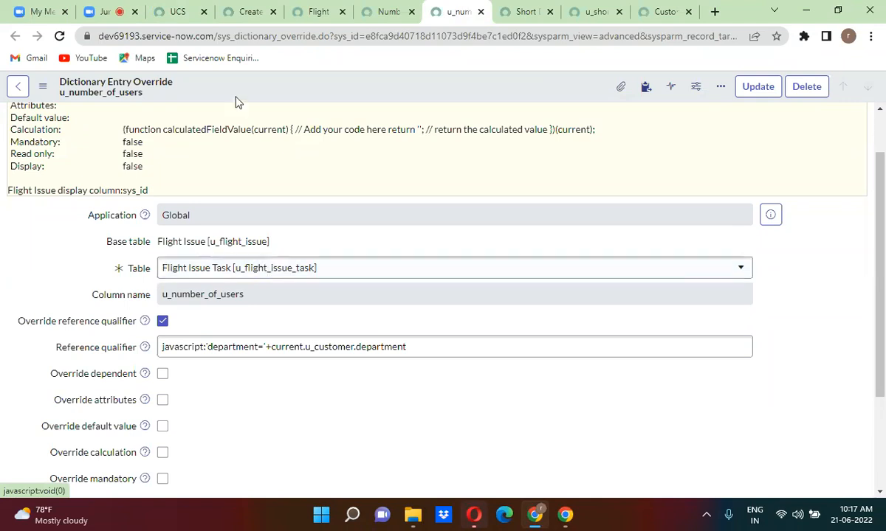
{"action": "left_click", "coordinate": [176, 11]}
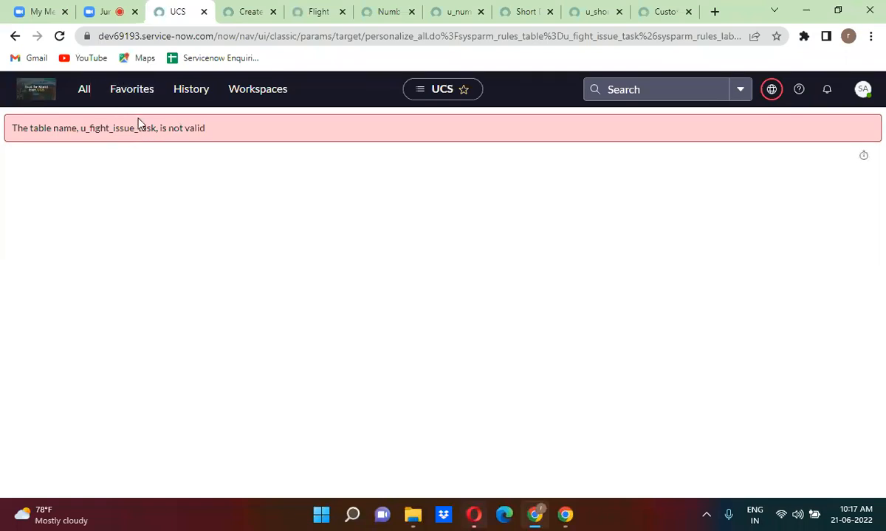
{"action": "left_click_drag", "start_coordinate": [83, 130], "coordinate": [156, 129]}
{"action": "key", "text": "ctrl+c"}
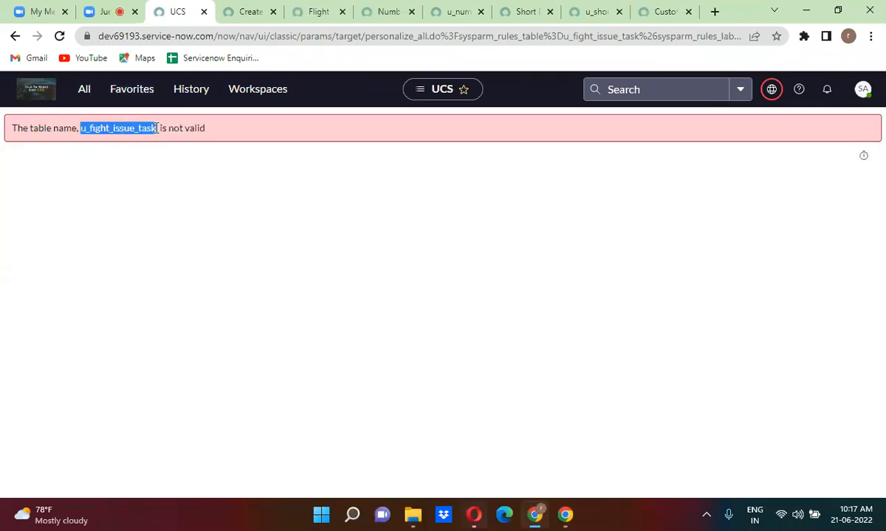
Paste the table name into the navigator, correct it to u_flight_issue_task.config, and open it.
{"action": "left_click", "coordinate": [83, 92]}
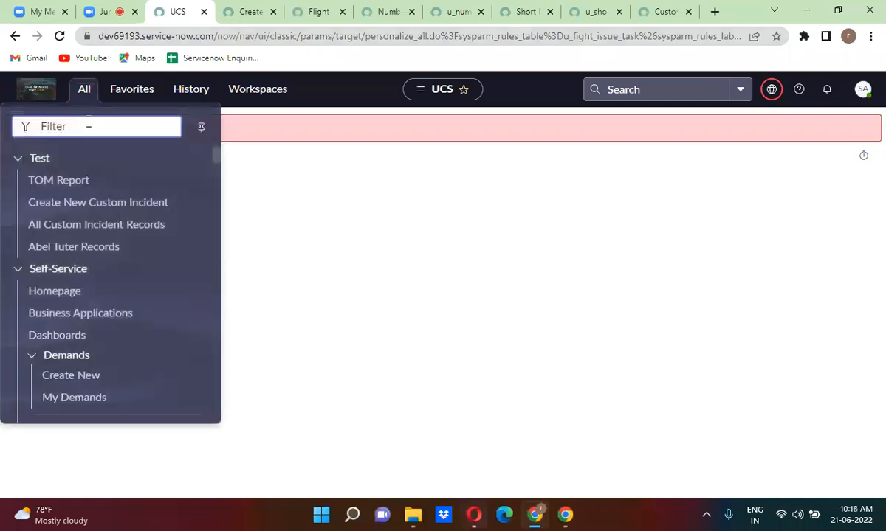
{"action": "key", "text": "ctrl+v"}
{"action": "left_click", "coordinate": [55, 126]}
{"action": "type", "text": "l"}
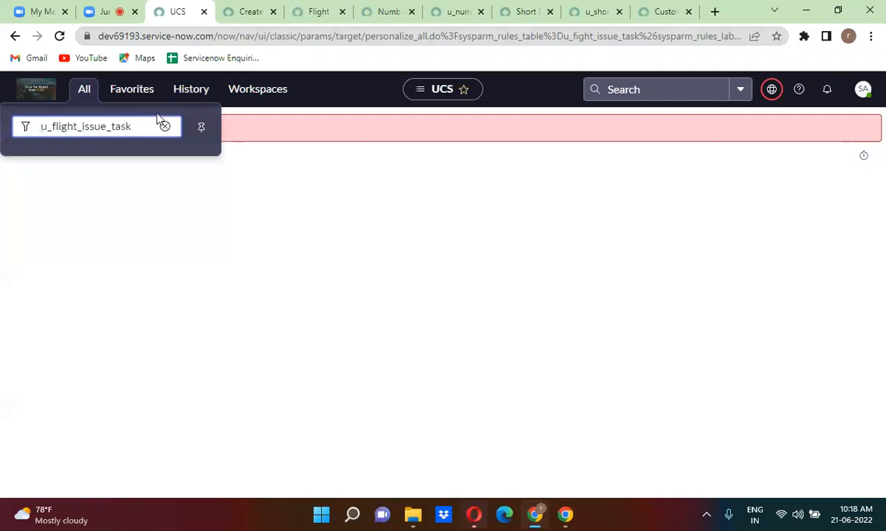
{"action": "left_click", "coordinate": [139, 127]}
{"action": "type", "text": ".config"}
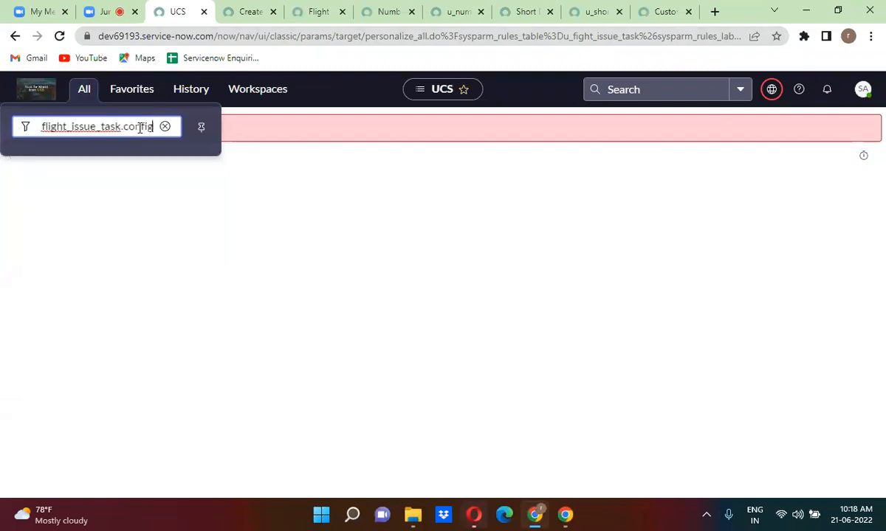
{"action": "key", "text": "Return"}
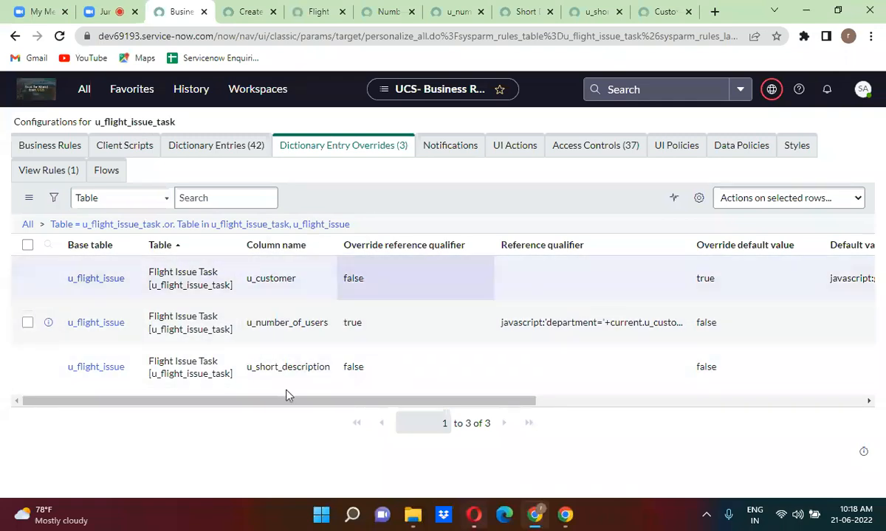
Show the 42 dictionary entries for u_flight_issue_task, then filter the navigator for incident.do.
{"action": "left_click", "coordinate": [231, 157]}
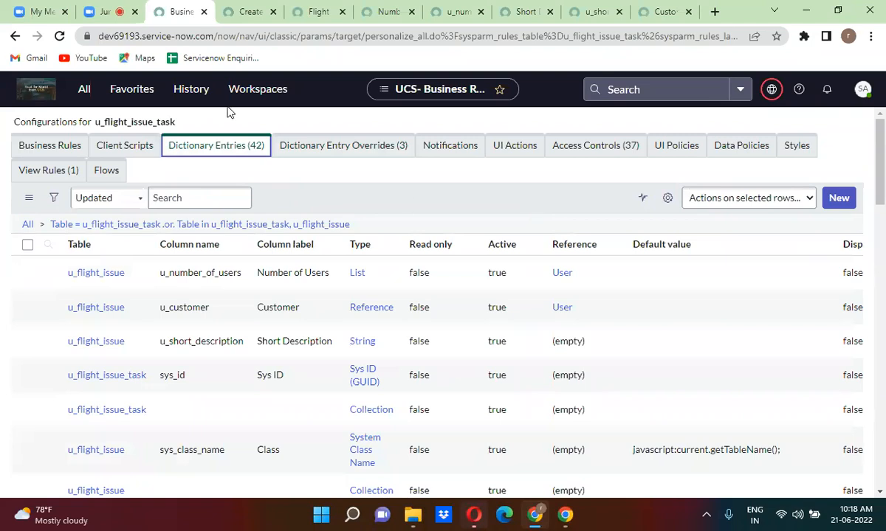
{"action": "left_click", "coordinate": [83, 92]}
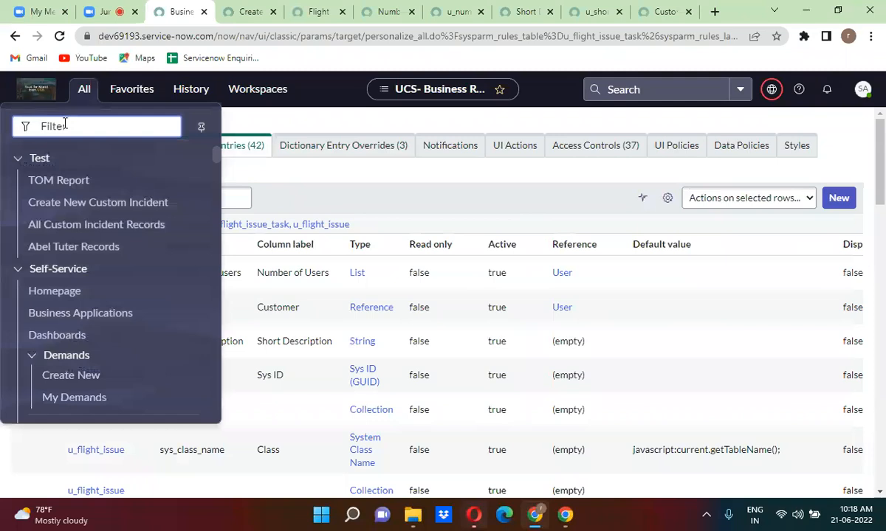
{"action": "type", "text": "in"}
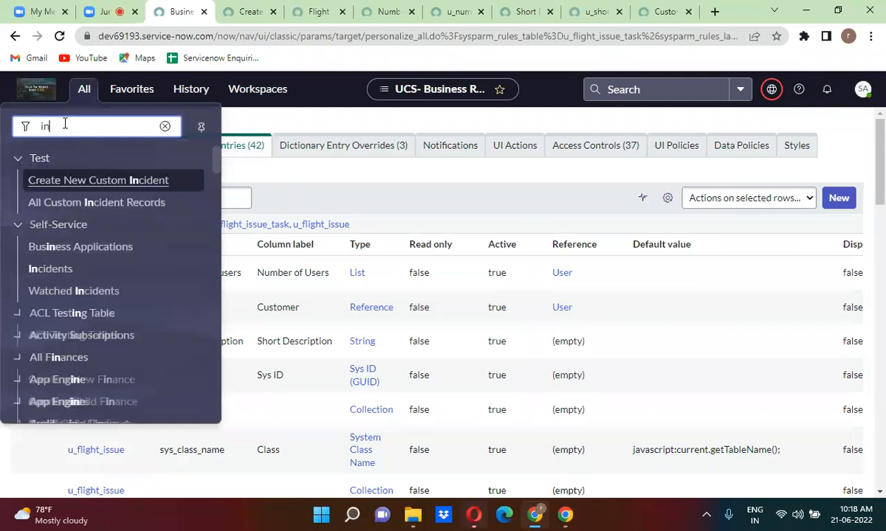
{"action": "type", "text": "cident"}
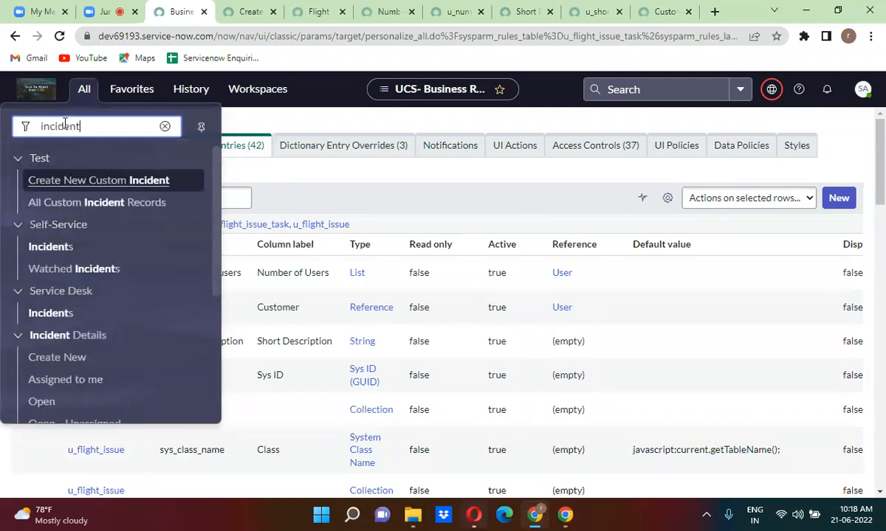
{"action": "type", "text": ".do"}
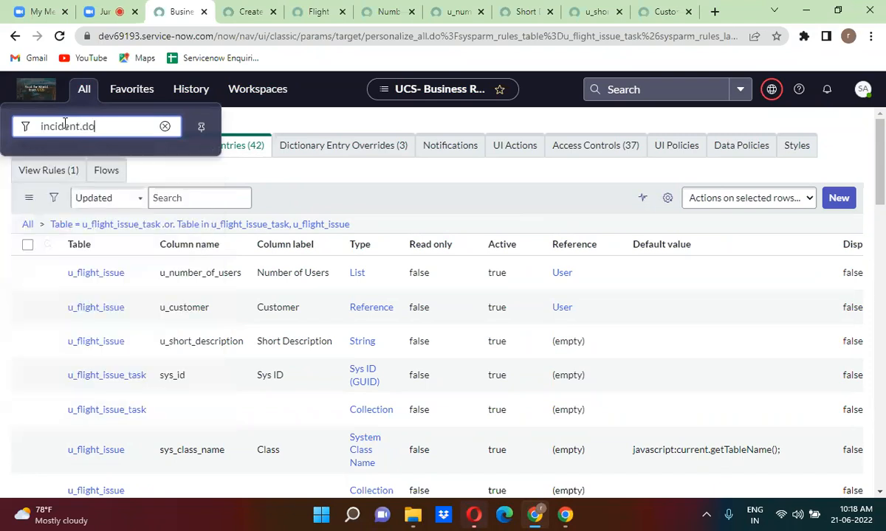
Open a new incident form via incident.do and bring up the Incident table definition through Configure > Table.
{"action": "key", "text": "Return"}
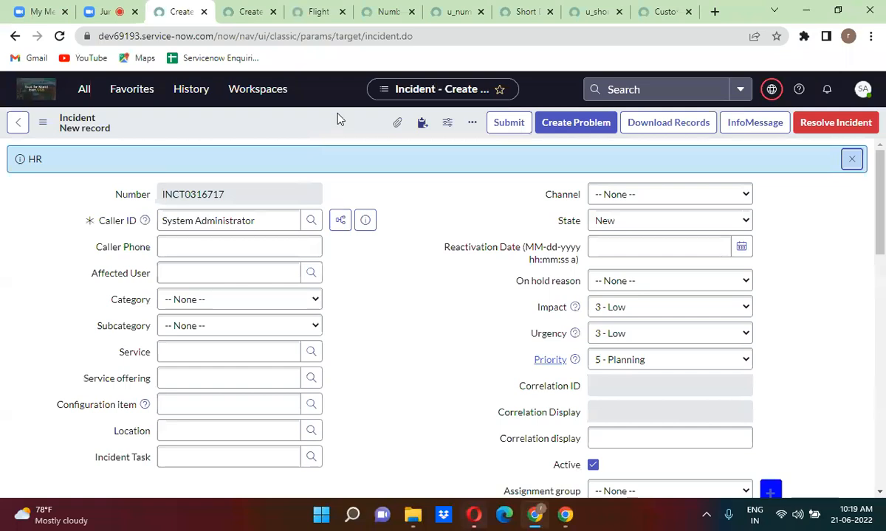
{"action": "right_click", "coordinate": [338, 118]}
{"action": "mouse_move", "coordinate": [384, 158]}
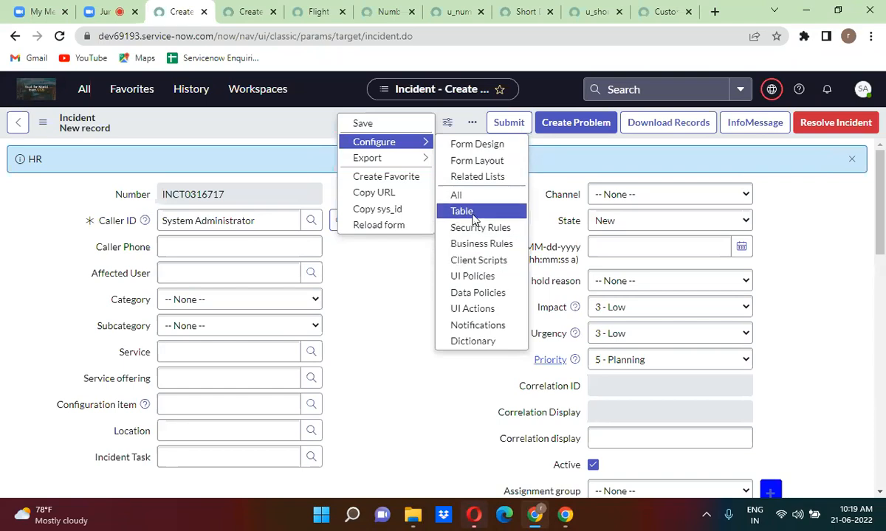
{"action": "left_click", "coordinate": [471, 213]}
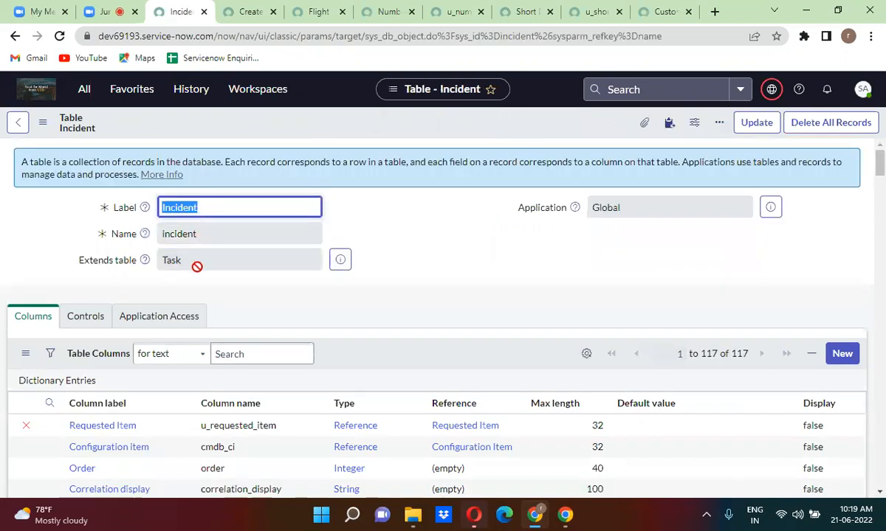
{"action": "double_click", "coordinate": [181, 260]}
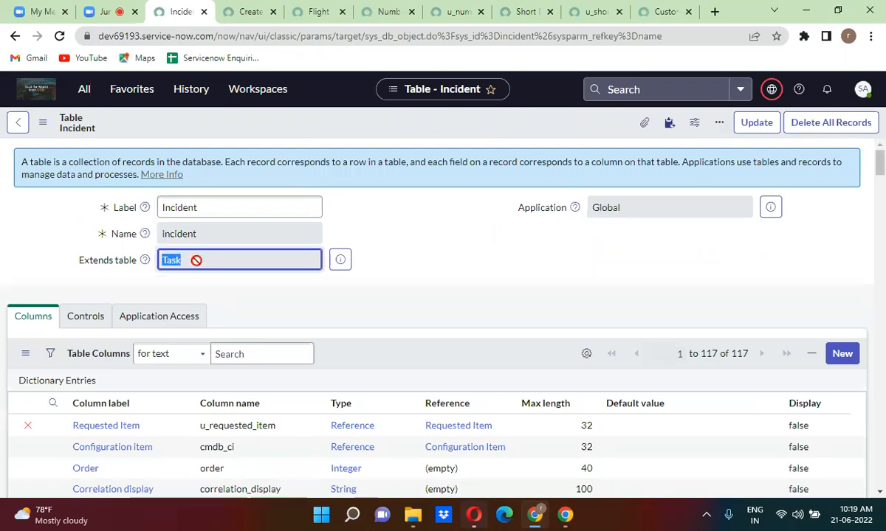
{"action": "left_click", "coordinate": [410, 267]}
{"action": "scroll", "coordinate": [410, 267], "scroll_direction": "down", "scroll_amount": 10}
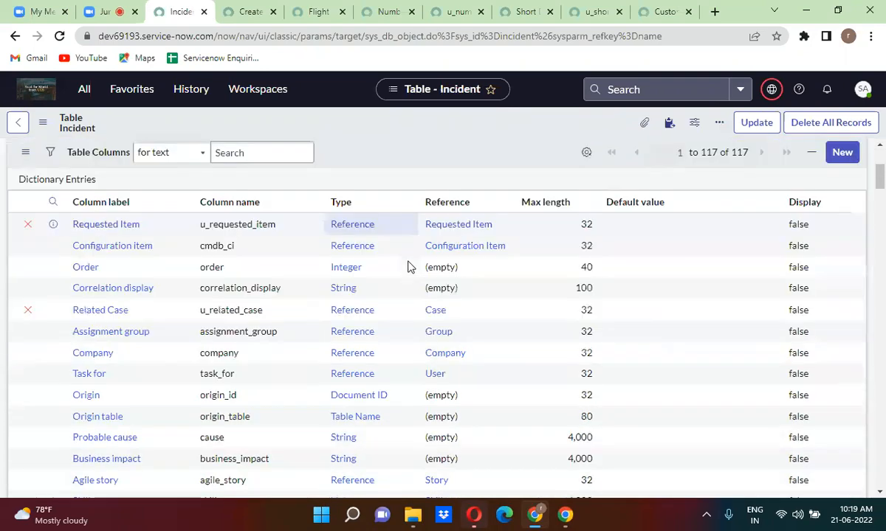
{"action": "scroll", "coordinate": [410, 267], "scroll_direction": "down", "scroll_amount": 15}
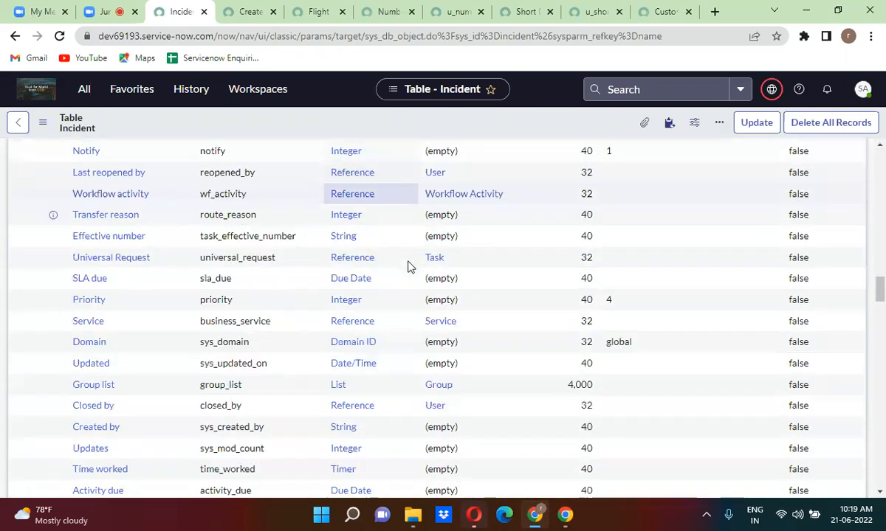
{"action": "scroll", "coordinate": [410, 267], "scroll_direction": "down", "scroll_amount": 10}
{"action": "scroll", "coordinate": [409, 267], "scroll_direction": "up", "scroll_amount": 8}
{"action": "scroll", "coordinate": [409, 268], "scroll_direction": "up", "scroll_amount": 10}
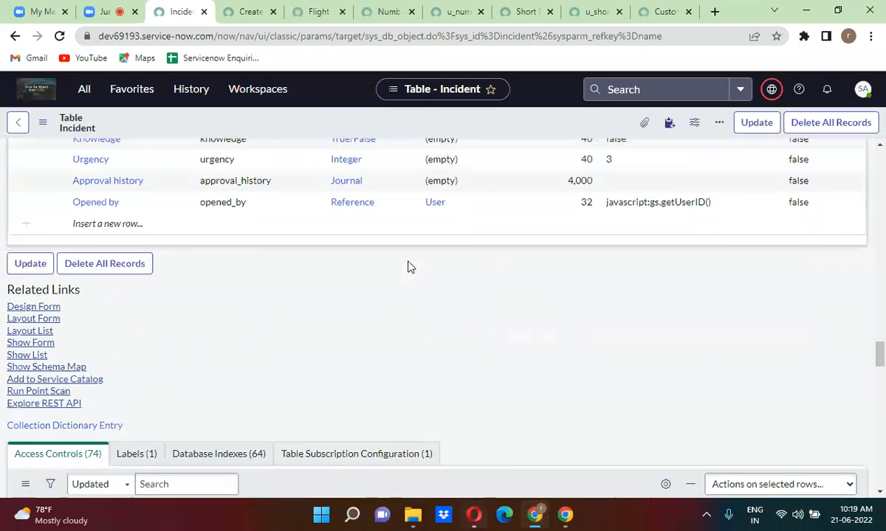
{"action": "scroll", "coordinate": [410, 267], "scroll_direction": "up", "scroll_amount": 15}
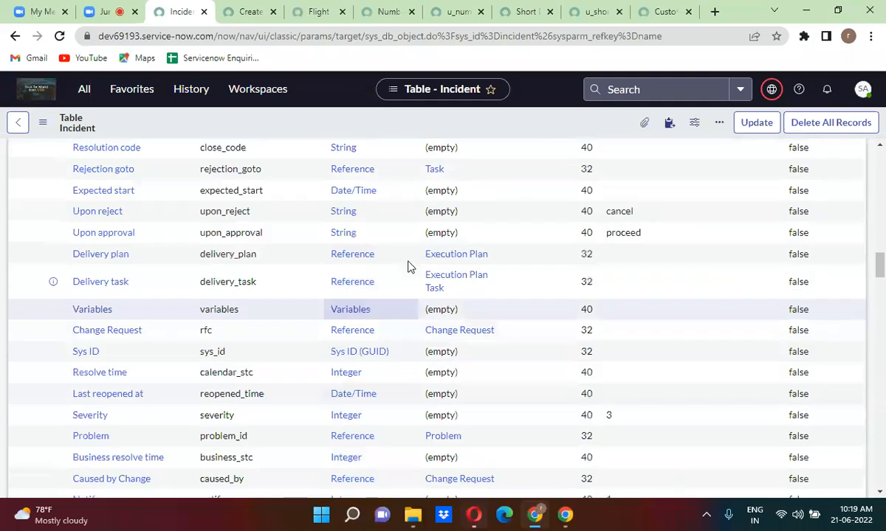
{"action": "scroll", "coordinate": [410, 267], "scroll_direction": "up", "scroll_amount": 10}
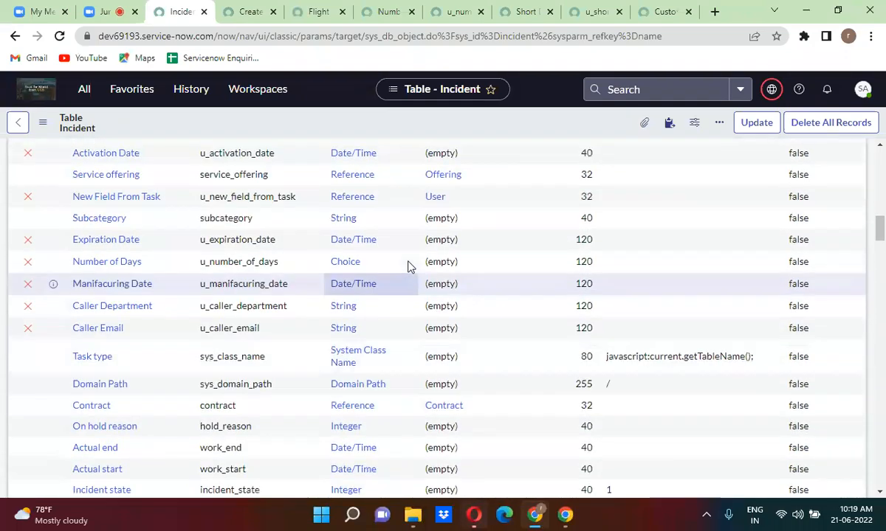
{"action": "scroll", "coordinate": [411, 268], "scroll_direction": "up", "scroll_amount": 15}
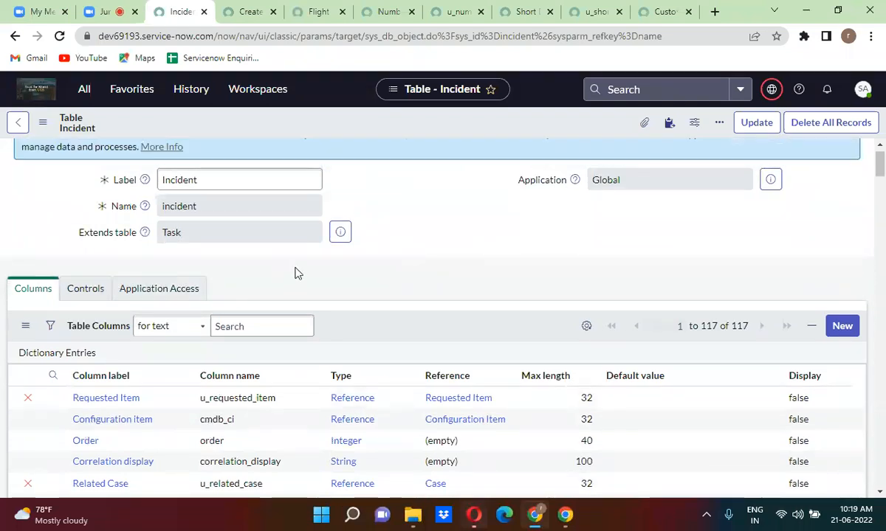
{"action": "double_click", "coordinate": [187, 230]}
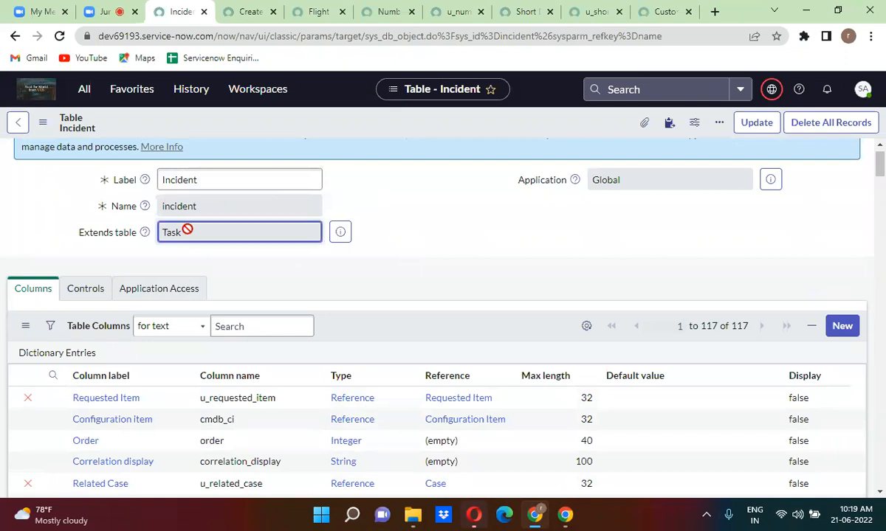
Open the Configuration item dictionary entry in a new tab and scroll to its Dictionary Overrides list.
{"action": "right_click", "coordinate": [51, 421]}
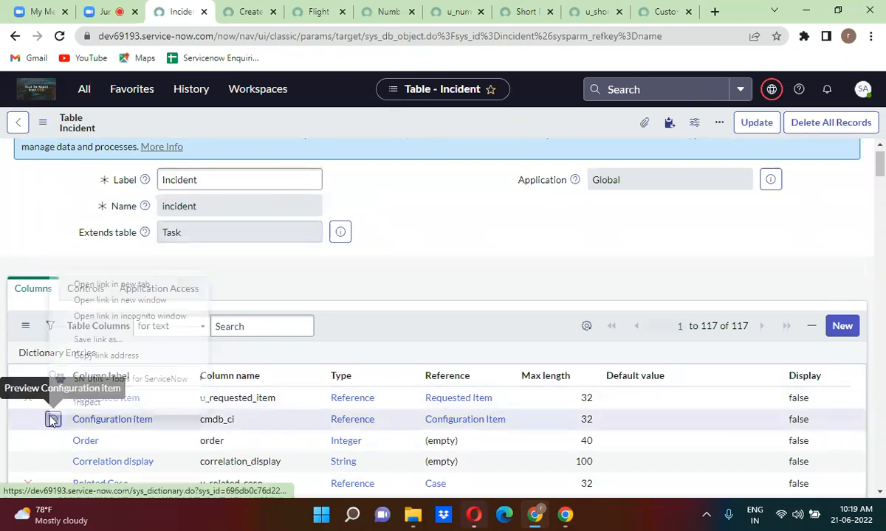
{"action": "left_click", "coordinate": [123, 284]}
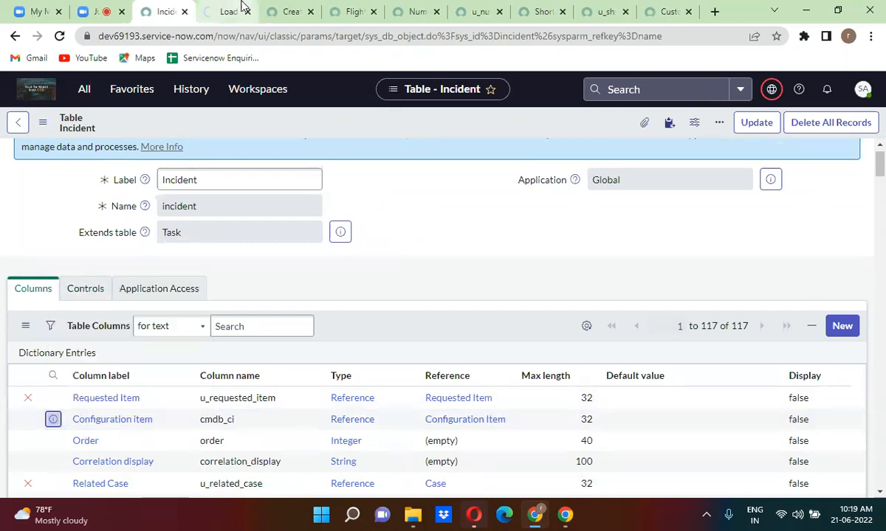
{"action": "left_click", "coordinate": [223, 10]}
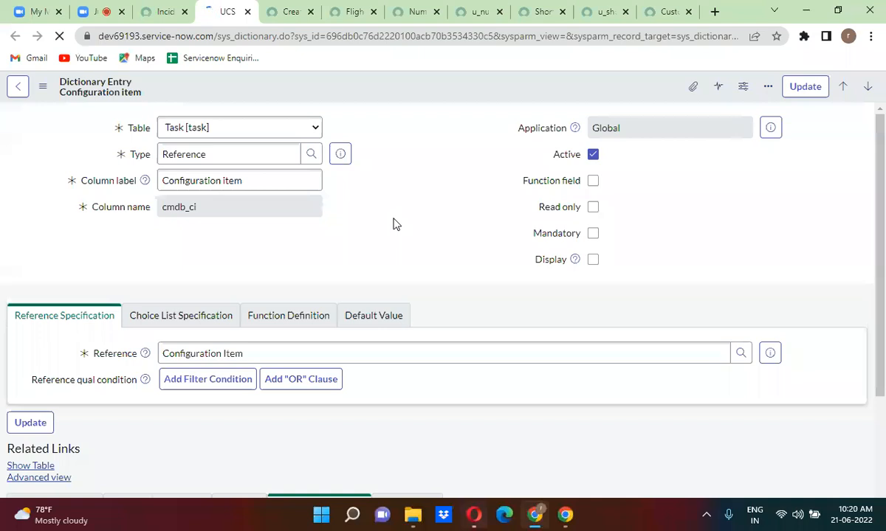
{"action": "scroll", "coordinate": [393, 224], "scroll_direction": "down", "scroll_amount": 5}
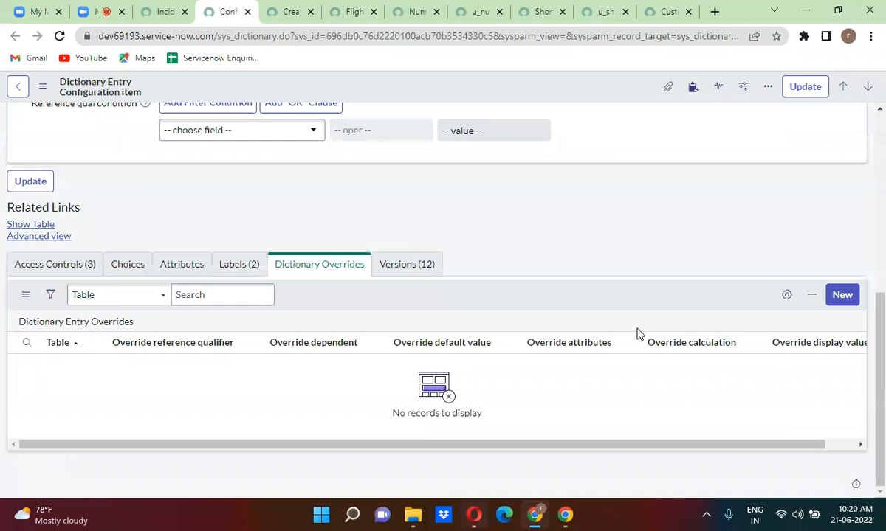
Start a new dictionary override for cmdb_ci and bring up its Table list.
{"action": "left_click", "coordinate": [851, 296]}
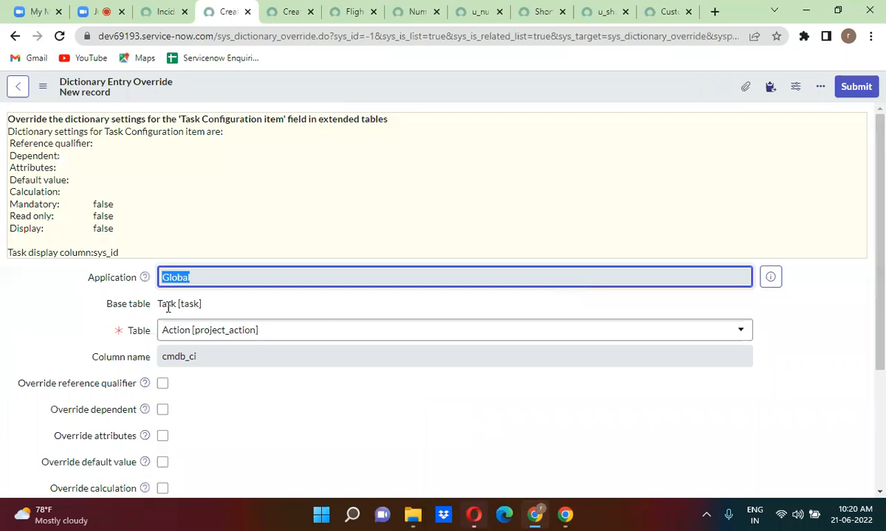
{"action": "left_click", "coordinate": [212, 336]}
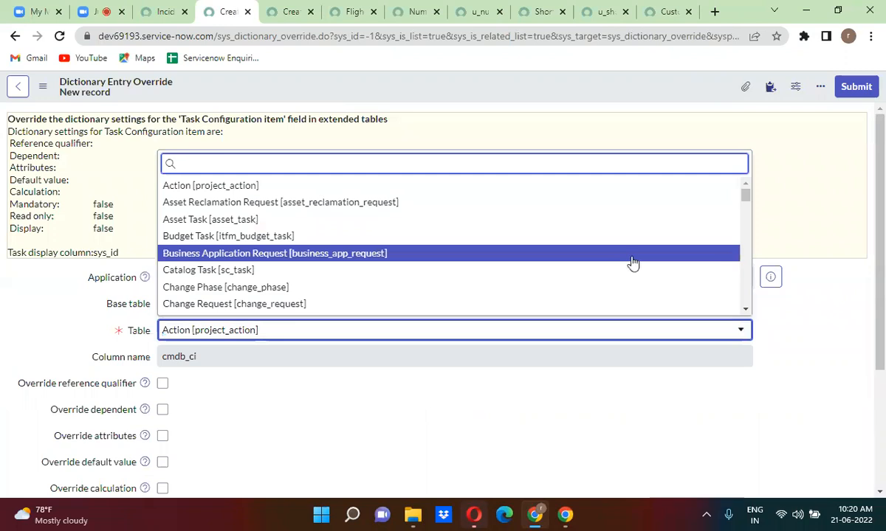
{"action": "left_click_drag", "start_coordinate": [747, 197], "coordinate": [767, 152]}
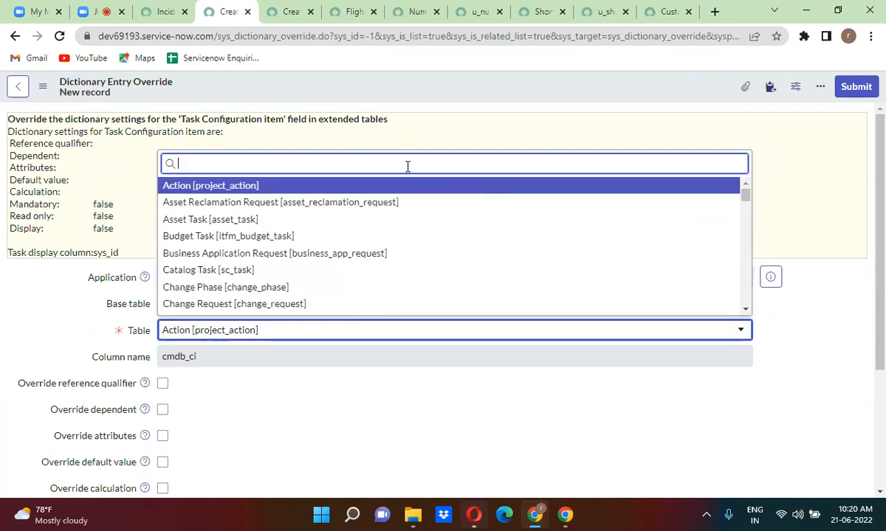
Search the tables for inc, prob, chang and requeste, then close the list leaving Action [project_action] selected.
{"action": "type", "text": "inc"}
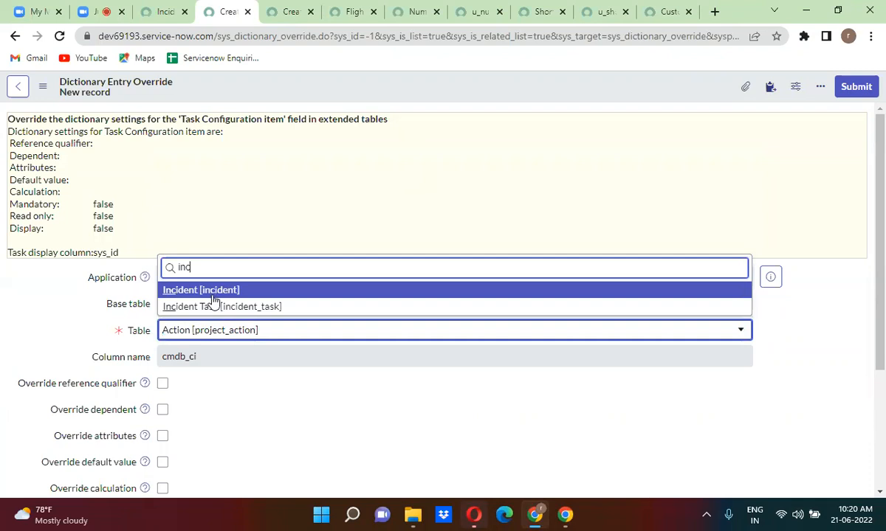
{"action": "key", "text": "BackSpace"}
{"action": "key", "text": "BackSpace"}
{"action": "key", "text": "BackSpace"}
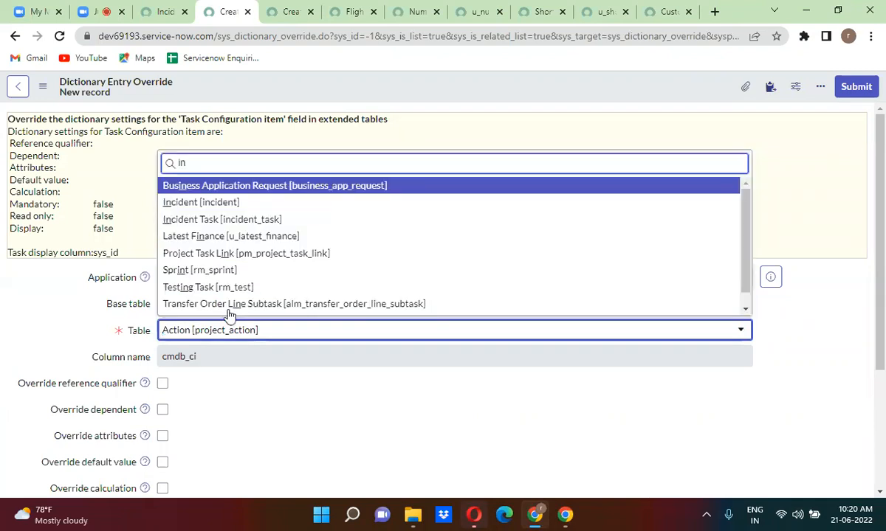
{"action": "type", "text": "prob"}
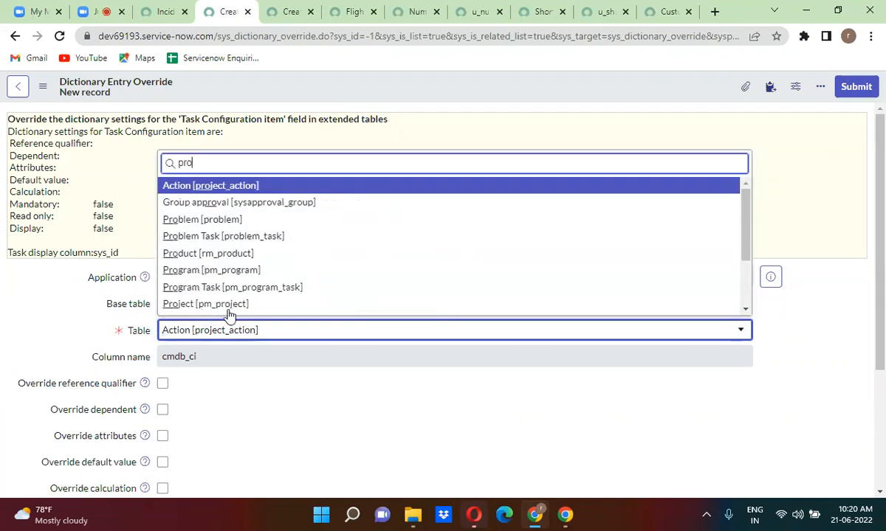
{"action": "key", "text": "BackSpace"}
{"action": "key", "text": "BackSpace"}
{"action": "key", "text": "BackSpace"}
{"action": "key", "text": "BackSpace"}
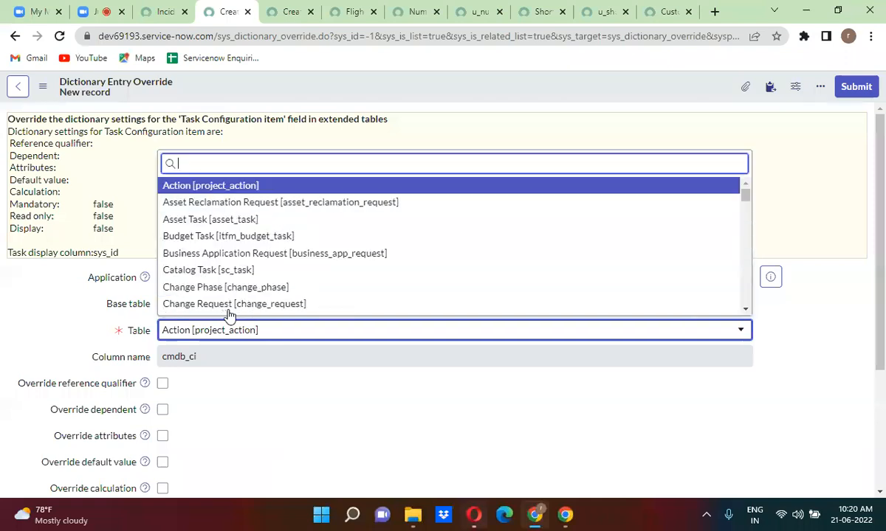
{"action": "type", "text": "chang"}
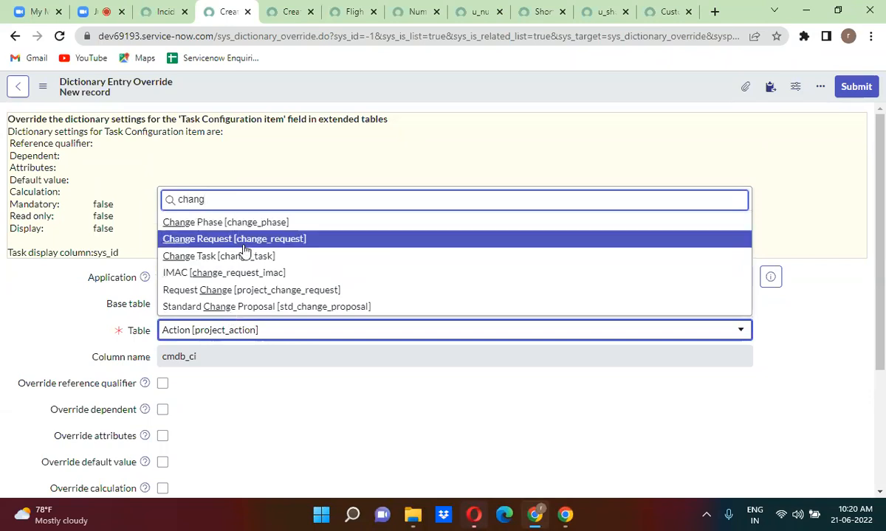
{"action": "key", "text": "BackSpace"}
{"action": "key", "text": "BackSpace"}
{"action": "key", "text": "BackSpace"}
{"action": "key", "text": "BackSpace"}
{"action": "key", "text": "BackSpace"}
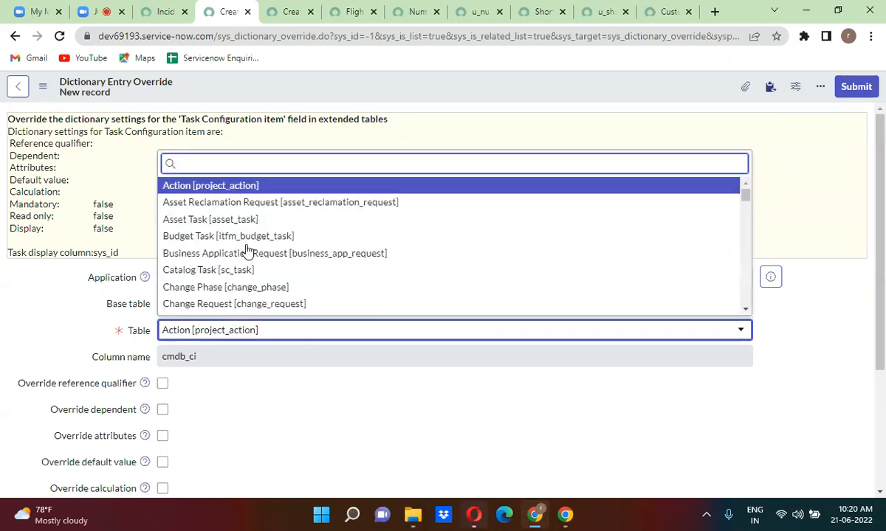
{"action": "type", "text": "req"}
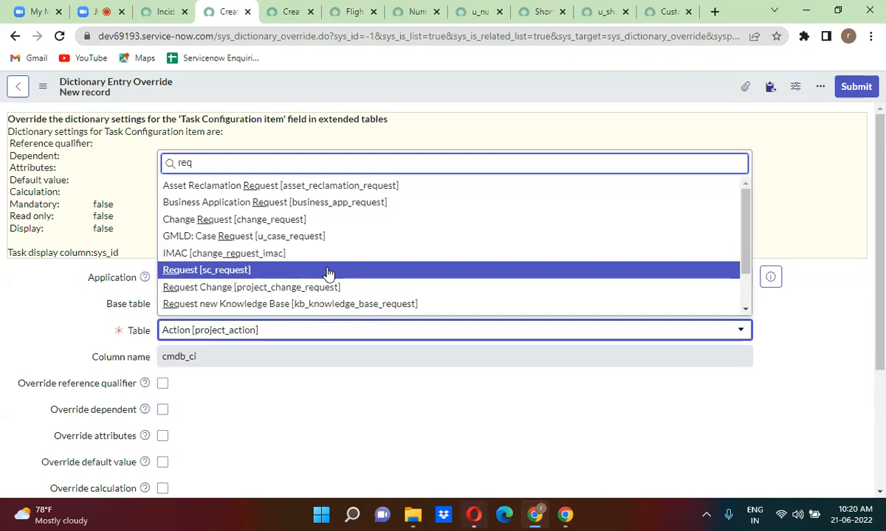
{"action": "type", "text": "ues"}
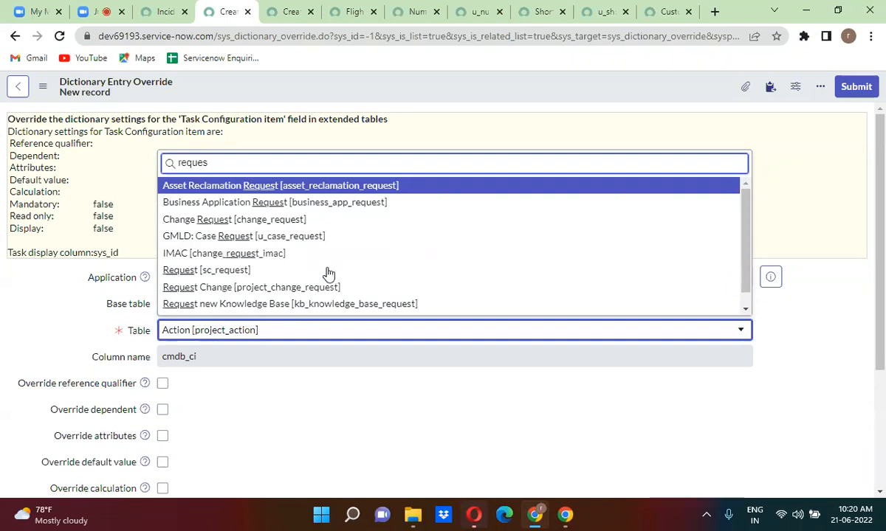
{"action": "type", "text": "te"}
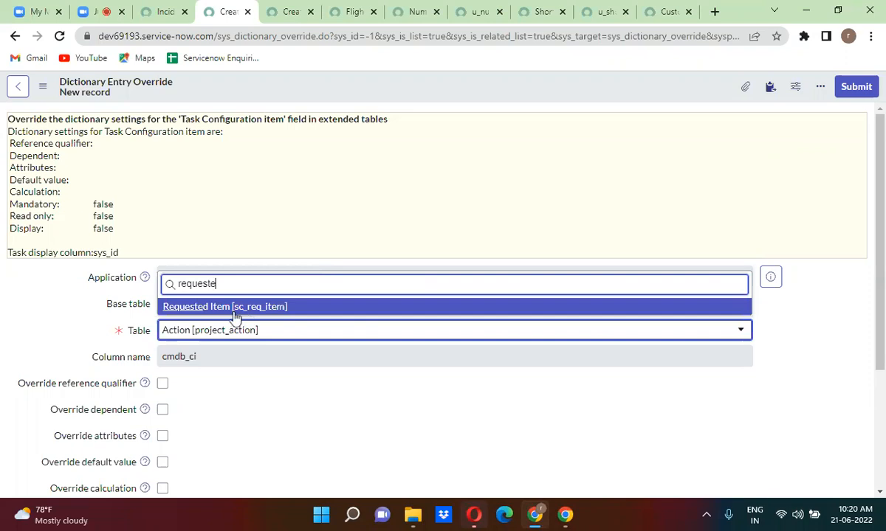
{"action": "key", "text": "BackSpace"}
{"action": "key", "text": "BackSpace"}
{"action": "key", "text": "BackSpace"}
{"action": "key", "text": "BackSpace"}
{"action": "key", "text": "BackSpace"}
{"action": "key", "text": "BackSpace"}
{"action": "key", "text": "BackSpace"}
{"action": "key", "text": "BackSpace"}
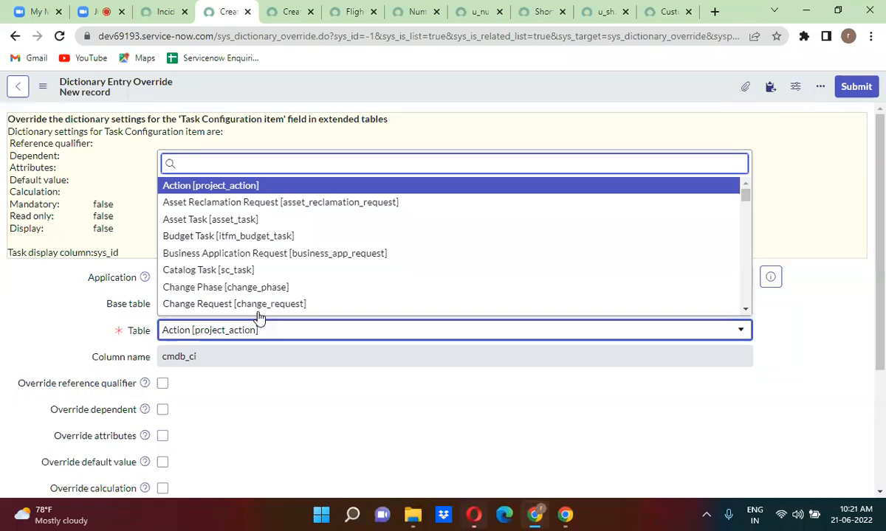
{"action": "left_click", "coordinate": [502, 98]}
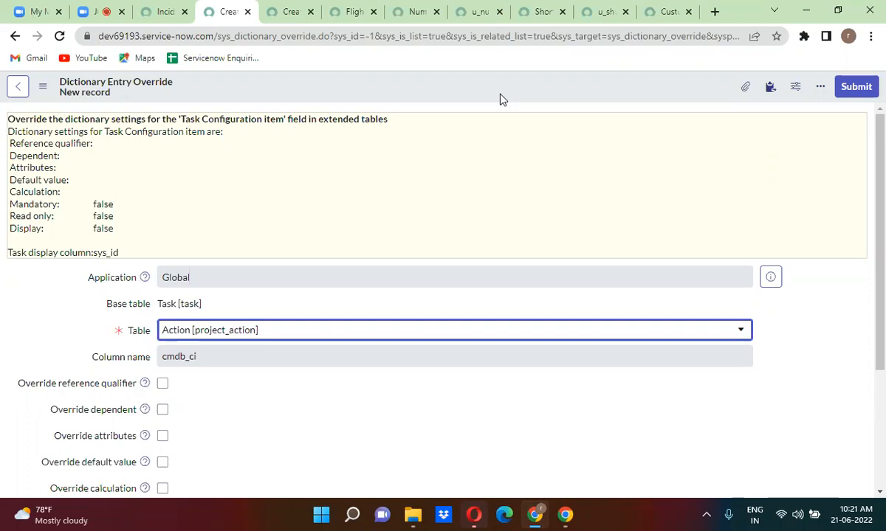
{"action": "left_click", "coordinate": [480, 11]}
Review Number of Users' Default Value, Calculated Value, Dependent Field, Choice List and Reference tabs, leaving attributes unchanged.
{"action": "left_click", "coordinate": [414, 11]}
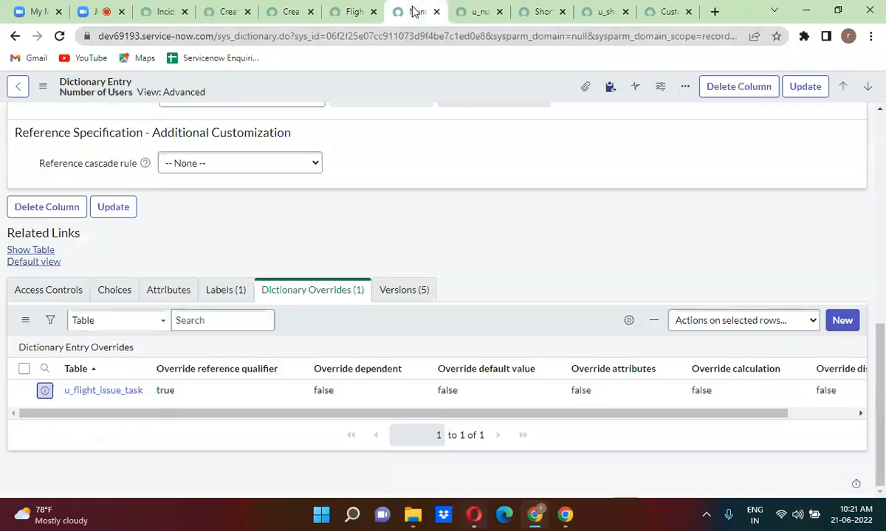
{"action": "scroll", "coordinate": [350, 213], "scroll_direction": "up", "scroll_amount": 7}
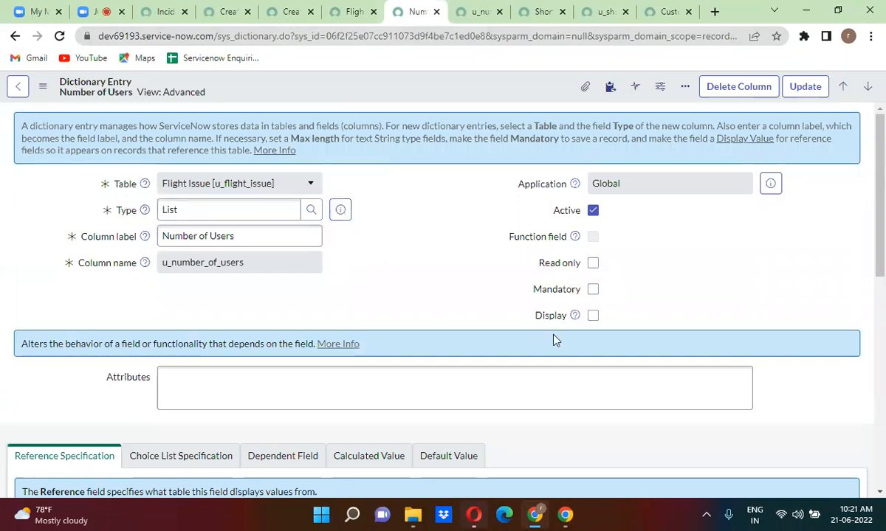
{"action": "left_click", "coordinate": [452, 465]}
{"action": "left_click", "coordinate": [389, 462]}
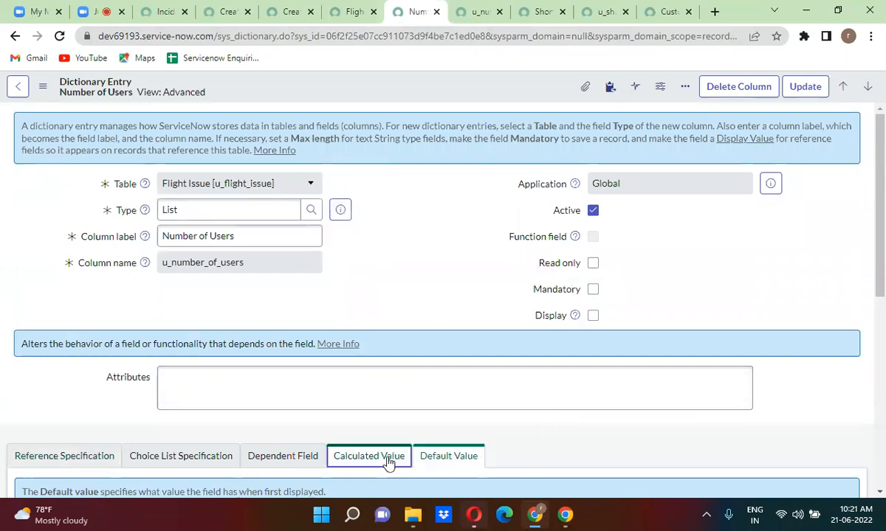
{"action": "left_click", "coordinate": [312, 463]}
{"action": "left_click", "coordinate": [125, 456]}
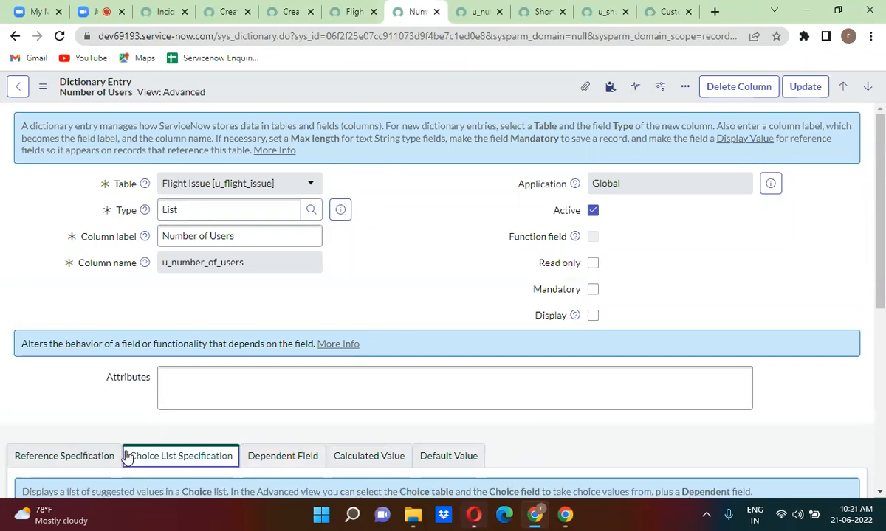
{"action": "left_click", "coordinate": [67, 458]}
{"action": "left_click", "coordinate": [240, 396]}
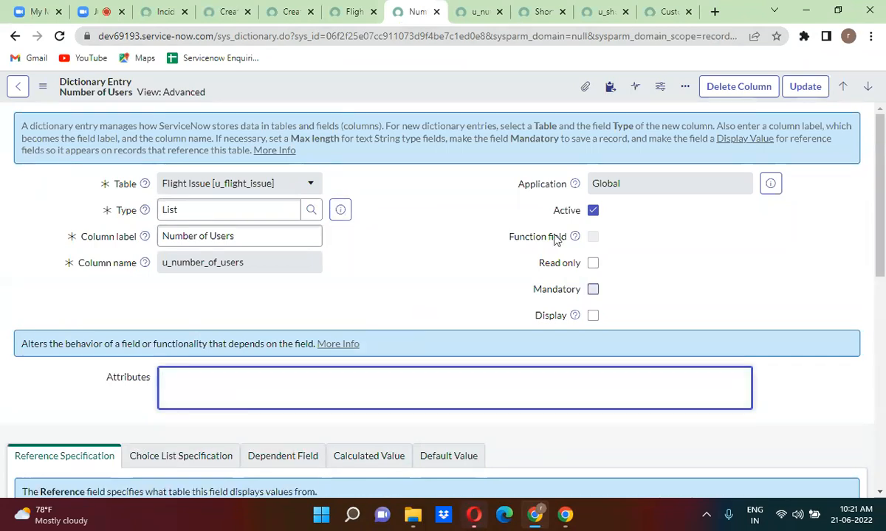
{"action": "left_click", "coordinate": [414, 315]}
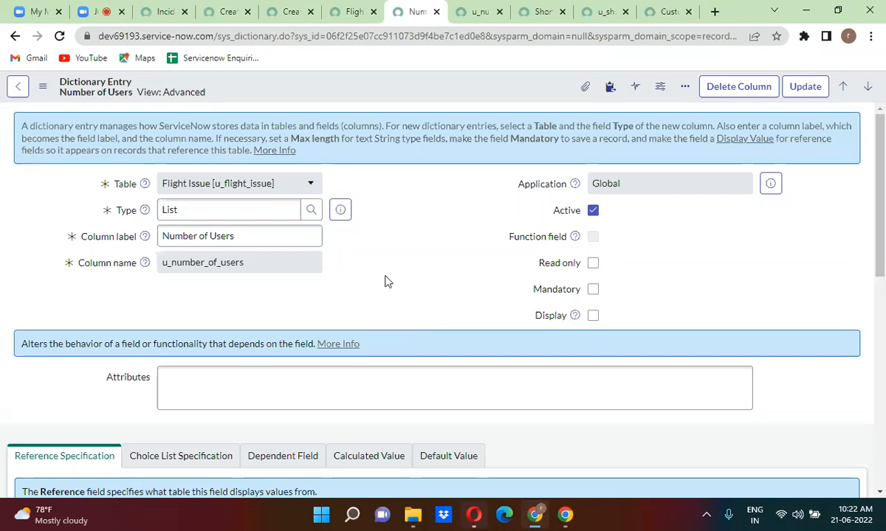
Return to the Zoom meeting in the browser.
{"action": "left_click", "coordinate": [106, 9]}
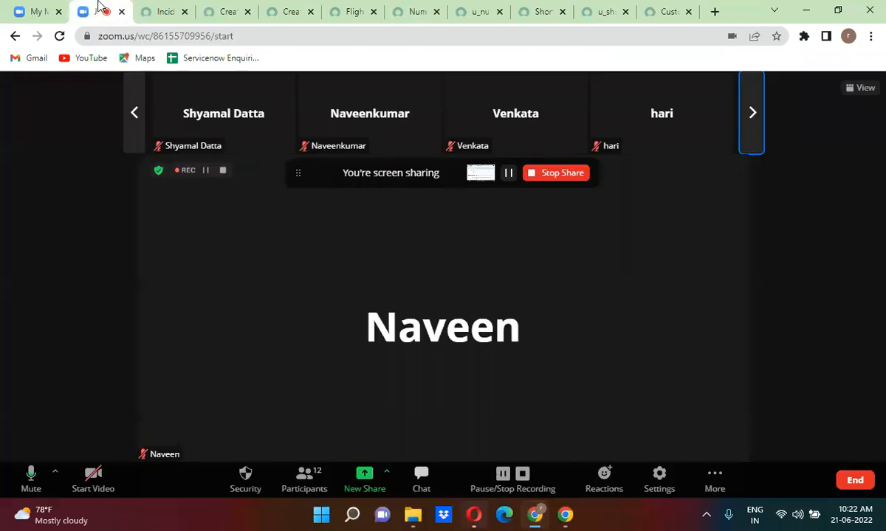